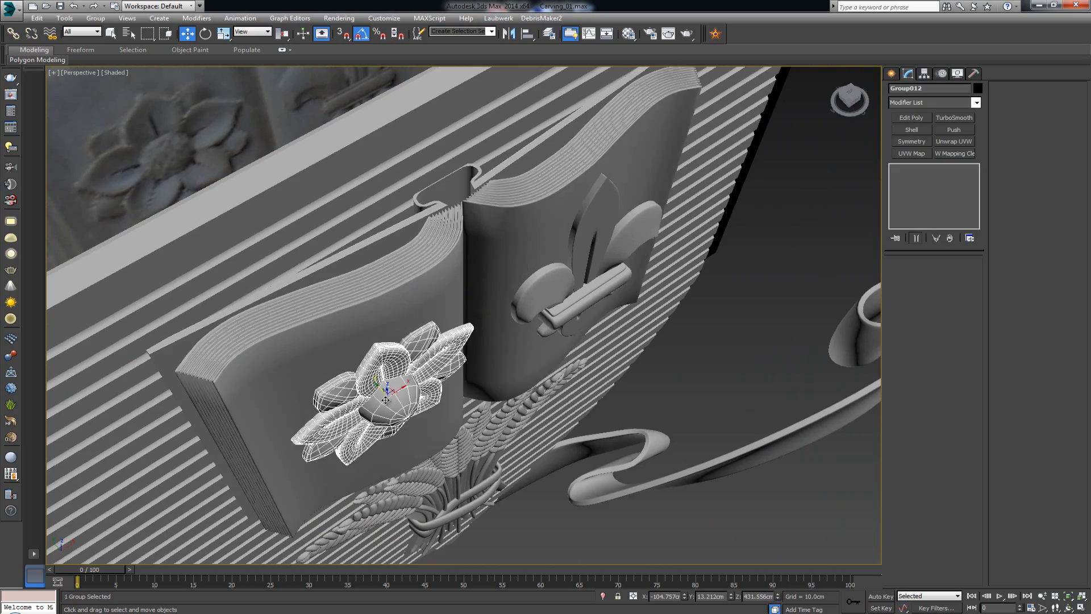
# Isolate the open book together with its flower and fleur-de-lis ornaments from the rest of the carving
pyautogui.click(688, 208)
pyautogui.moveTo(696, 188); pyautogui.dragTo(588, 252, button='middle')
pyautogui.click(419, 380)
pyautogui.keyDown('alt'); pyautogui.moveTo(421, 378); pyautogui.dragTo(398, 254, button='middle'); pyautogui.keyUp('alt')
pyautogui.keyDown('alt'); pyautogui.moveTo(499, 302); pyautogui.dragTo(538, 293, button='middle'); pyautogui.keyUp('alt')
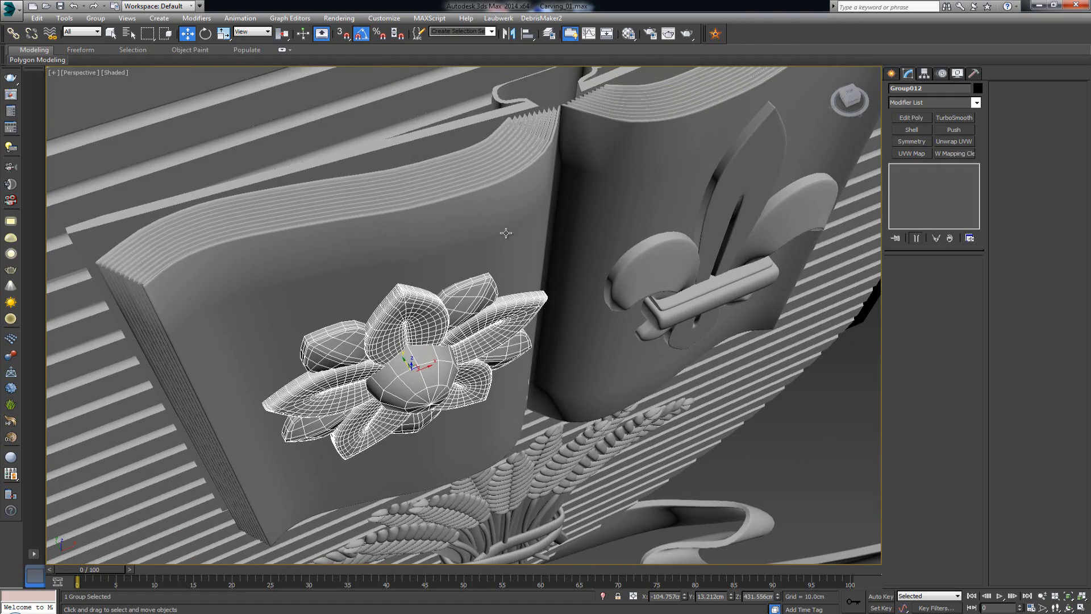
pyautogui.keyDown('ctrl'); pyautogui.click(620, 230); pyautogui.keyUp('ctrl')
pyautogui.keyDown('ctrl'); pyautogui.click(700, 249); pyautogui.keyUp('ctrl')
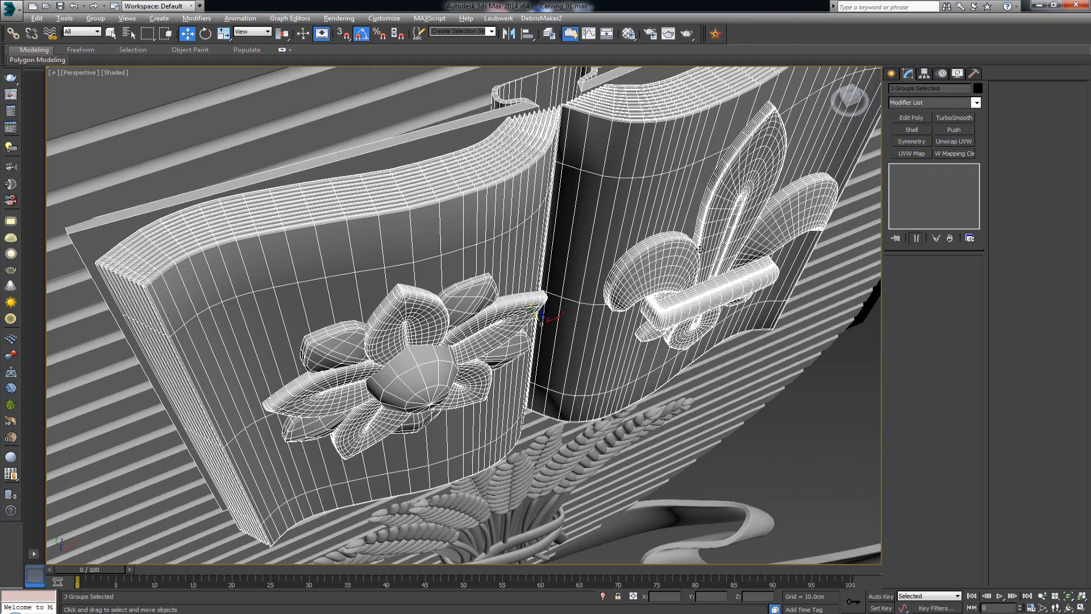
pyautogui.hotkey('alt', 'q')
pyautogui.click(759, 271)
# Apply an FFD 3x3x3 modifier to the flower ornament on the book's left page
pyautogui.click(382, 347)
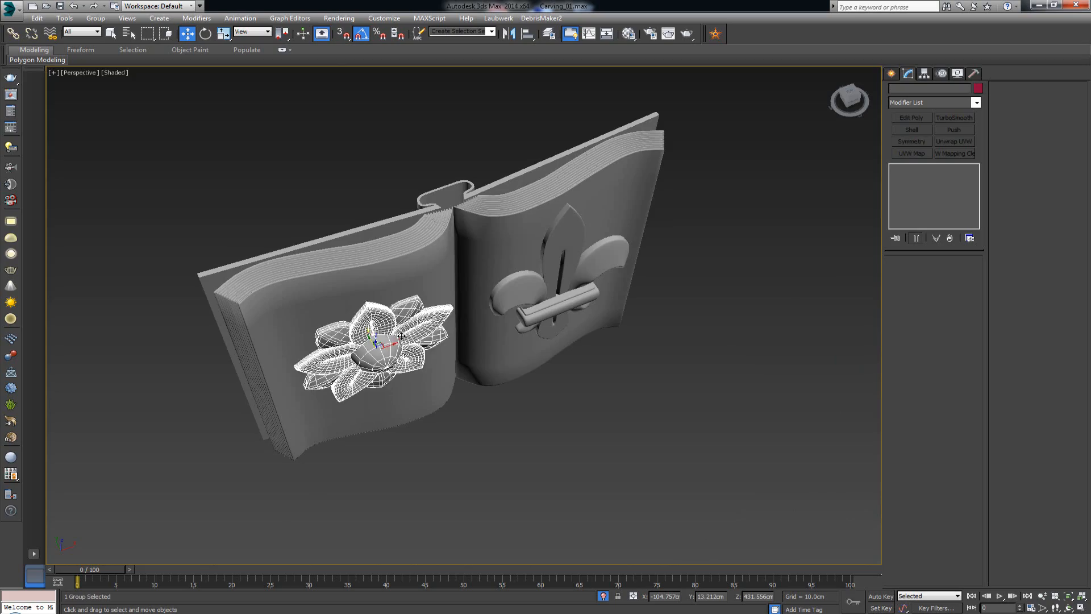
pyautogui.press('z')
pyautogui.moveTo(382, 348)
pyautogui.keyDown('alt'); pyautogui.mouseDown(button='middle')
pyautogui.moveTo(482, 342)
pyautogui.moveTo(383, 365)
pyautogui.mouseUp(button='middle'); pyautogui.keyUp('alt')
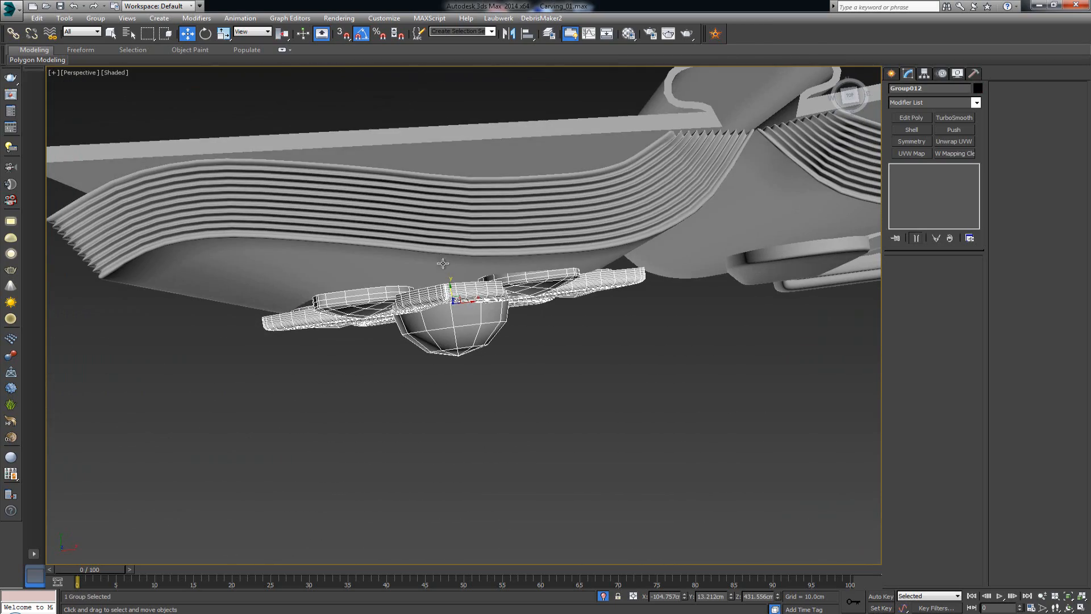
pyautogui.keyDown('alt'); pyautogui.moveTo(443, 263); pyautogui.dragTo(427, 326, button='middle'); pyautogui.keyUp('alt')
pyautogui.scroll(-3, 442, 201)
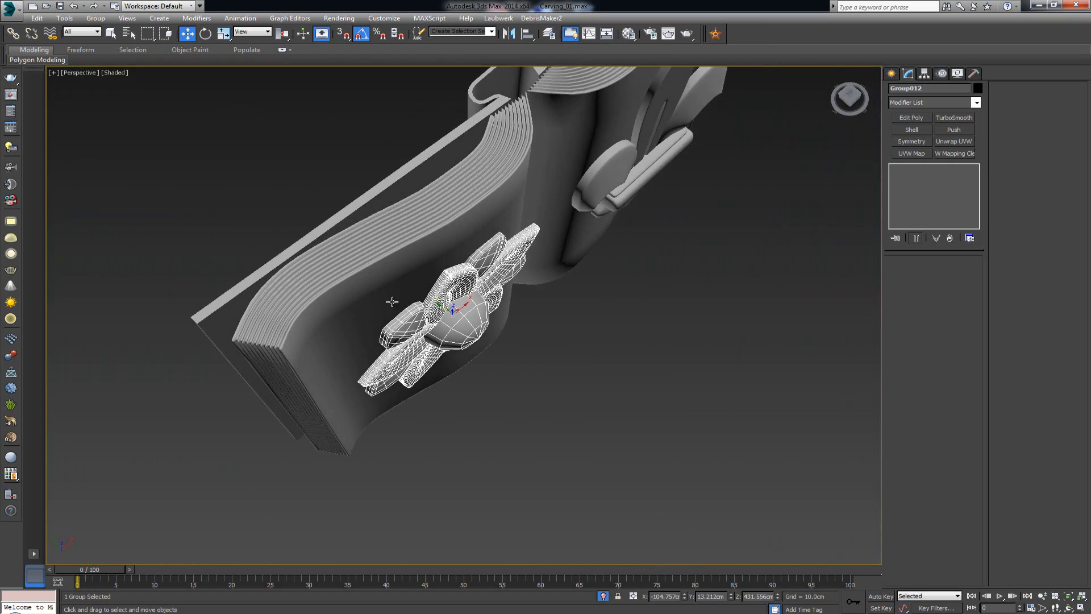
pyautogui.keyDown('alt'); pyautogui.moveTo(464, 252); pyautogui.dragTo(436, 220, button='middle'); pyautogui.keyUp('alt')
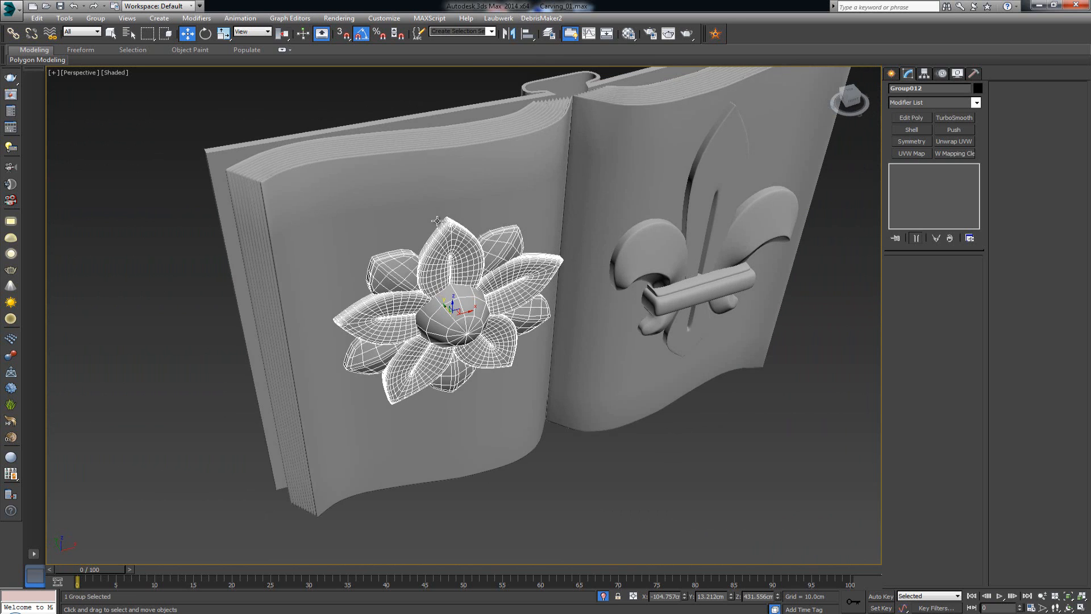
pyautogui.click(919, 102)
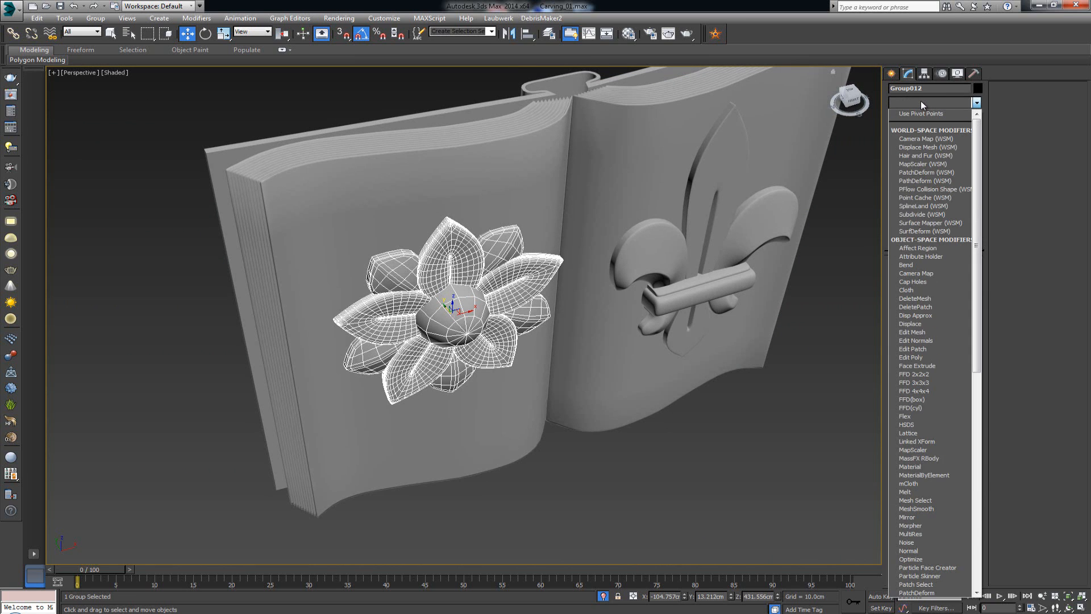
pyautogui.press('f')
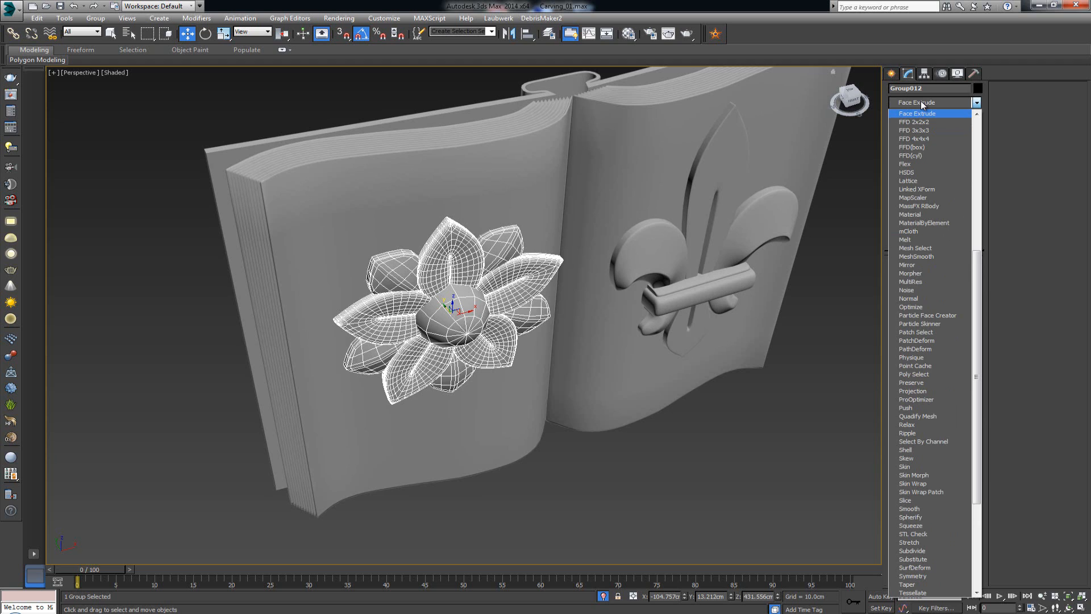
pyautogui.click(927, 130)
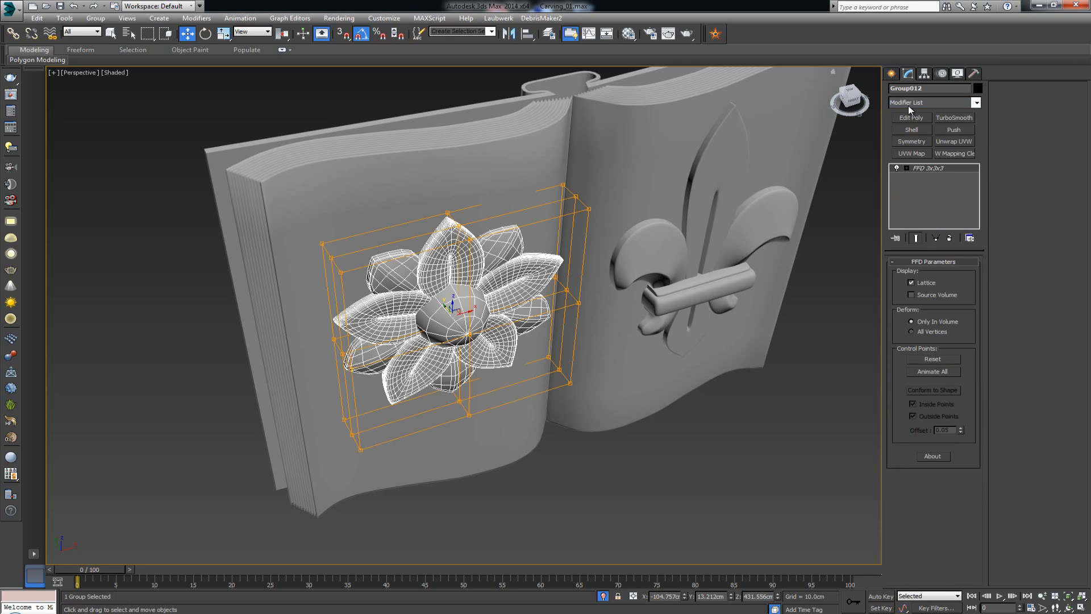
# Move the middle FFD control points at the flower's outer edge back toward the curved page surface
pyautogui.click(907, 168)
pyautogui.click(935, 177)
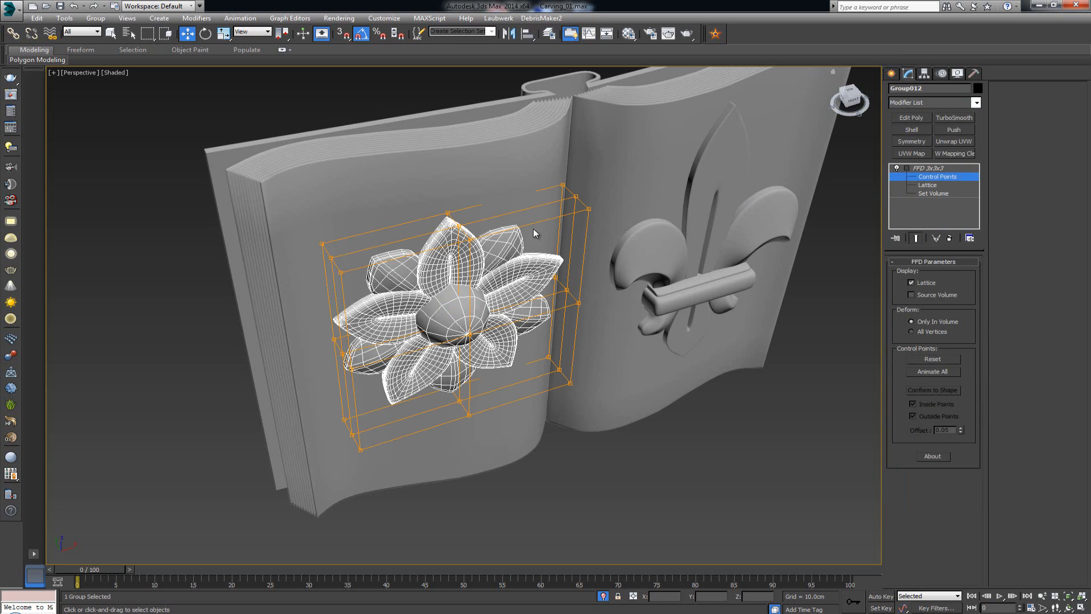
pyautogui.keyDown('alt'); pyautogui.moveTo(396, 253); pyautogui.dragTo(383, 254, button='middle'); pyautogui.keyUp('alt')
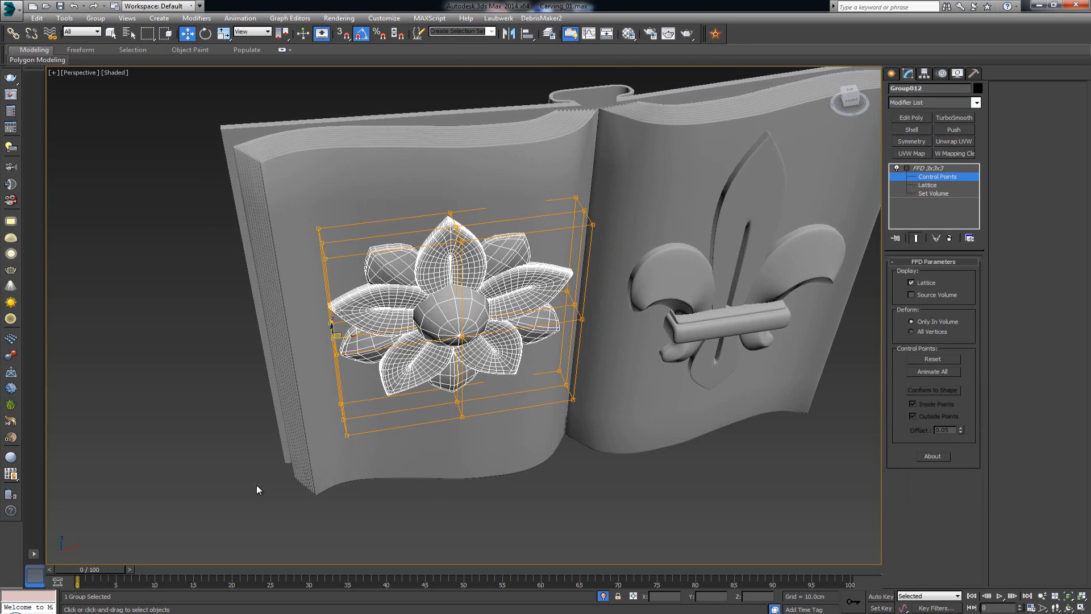
pyautogui.keyDown('alt'); pyautogui.moveTo(257, 487); pyautogui.dragTo(532, 343, button='middle'); pyautogui.keyUp('alt')
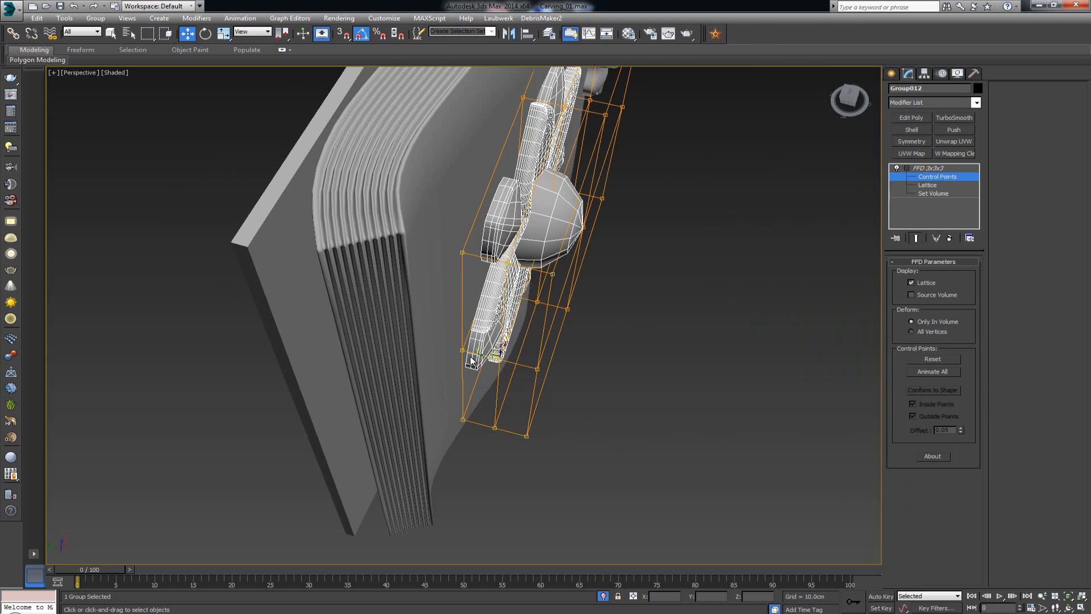
pyautogui.moveTo(483, 355); pyautogui.dragTo(442, 331)
pyautogui.keyDown('alt'); pyautogui.moveTo(443, 332); pyautogui.dragTo(413, 180, button='middle'); pyautogui.keyUp('alt')
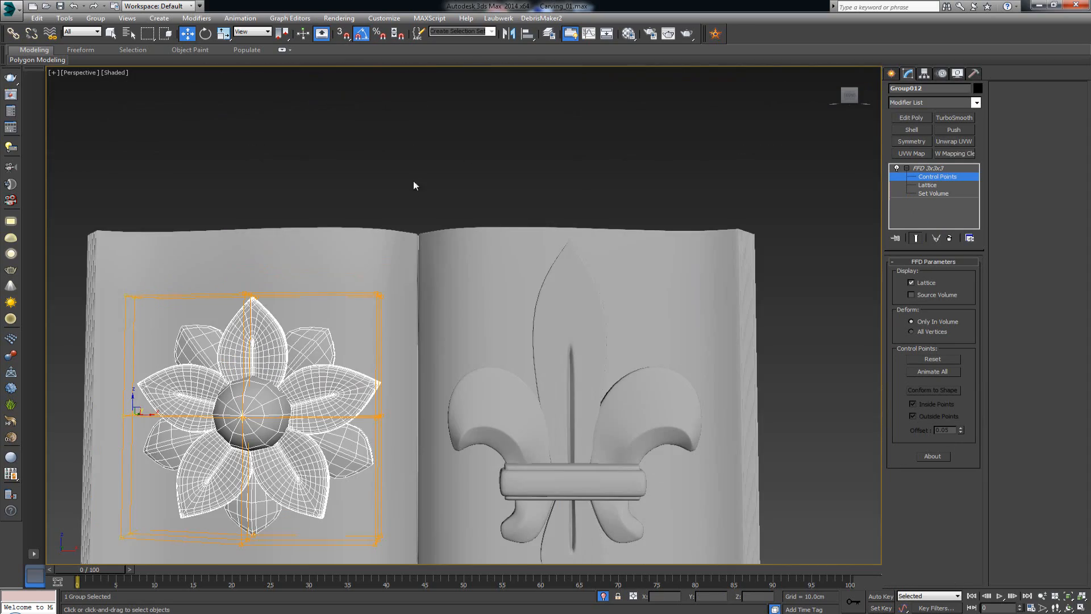
pyautogui.click(946, 176)
pyautogui.click(447, 215)
# Move the middle FFD control points on the flower's spine side toward the page so the petals follow its curve
pyautogui.keyDown('alt'); pyautogui.moveTo(441, 224); pyautogui.dragTo(432, 322, button='middle'); pyautogui.keyUp('alt')
pyautogui.click(361, 323)
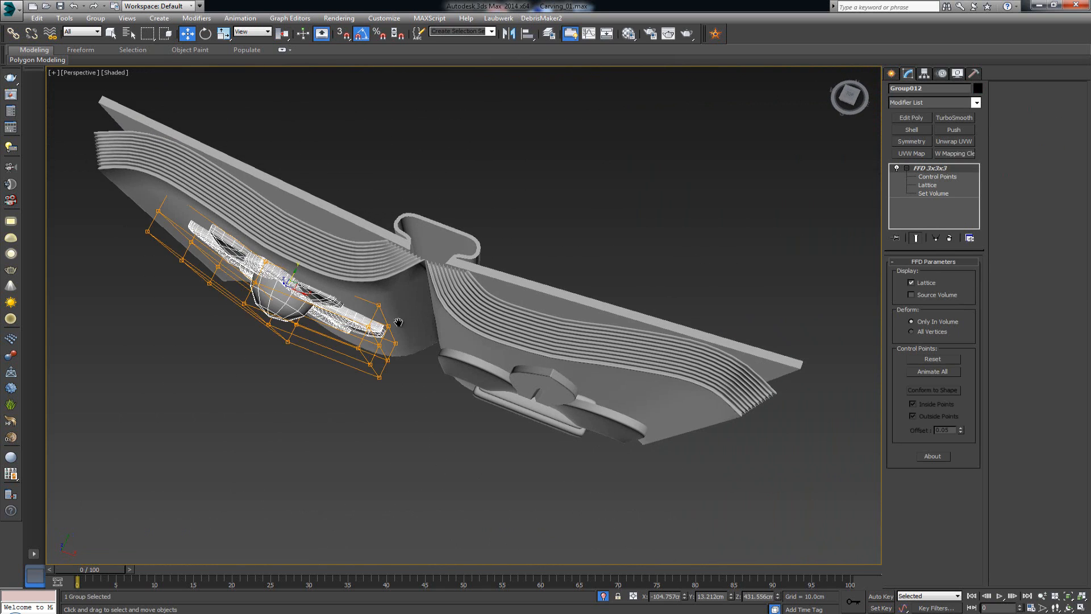
pyautogui.keyDown('alt'); pyautogui.moveTo(361, 323); pyautogui.dragTo(555, 261, button='middle'); pyautogui.keyUp('alt')
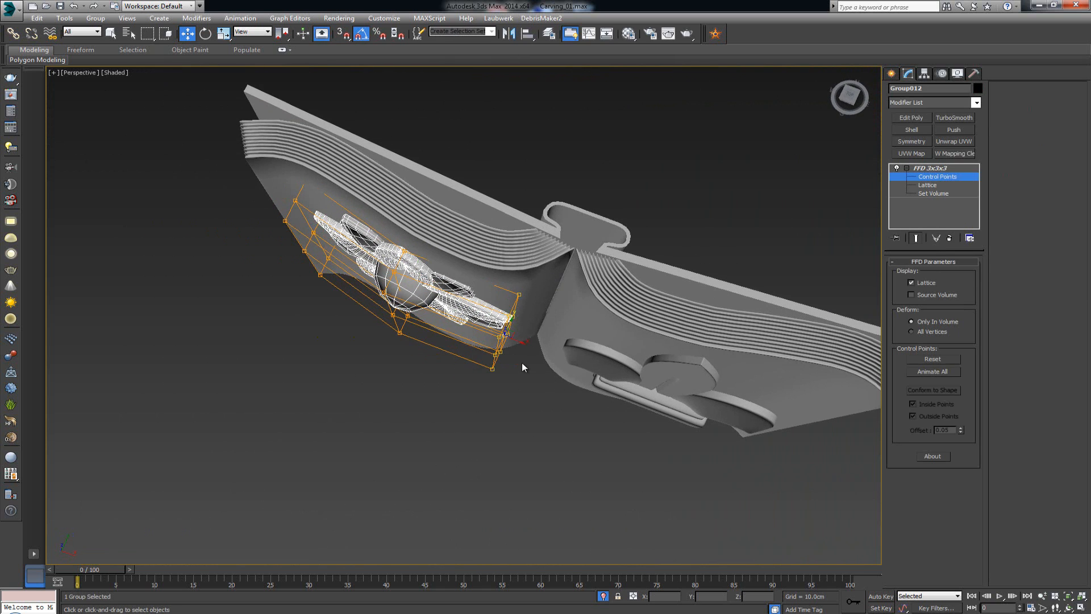
pyautogui.keyDown('alt'); pyautogui.moveTo(523, 367); pyautogui.dragTo(481, 360, button='middle'); pyautogui.keyUp('alt')
pyautogui.moveTo(517, 335); pyautogui.dragTo(516, 333)
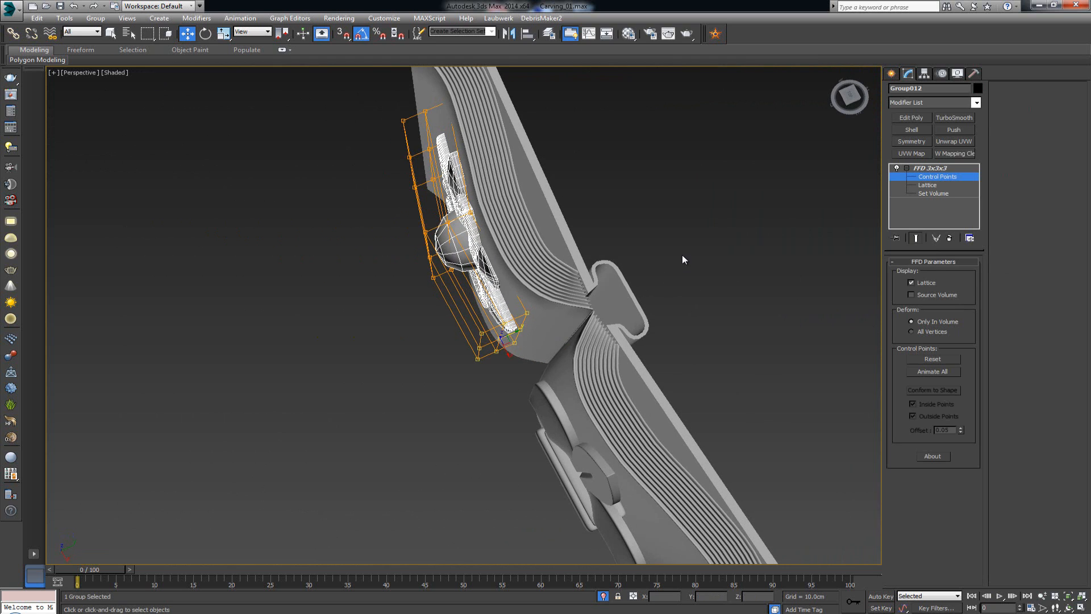
pyautogui.keyDown('alt'); pyautogui.moveTo(682, 255); pyautogui.dragTo(614, 307, button='middle'); pyautogui.keyUp('alt')
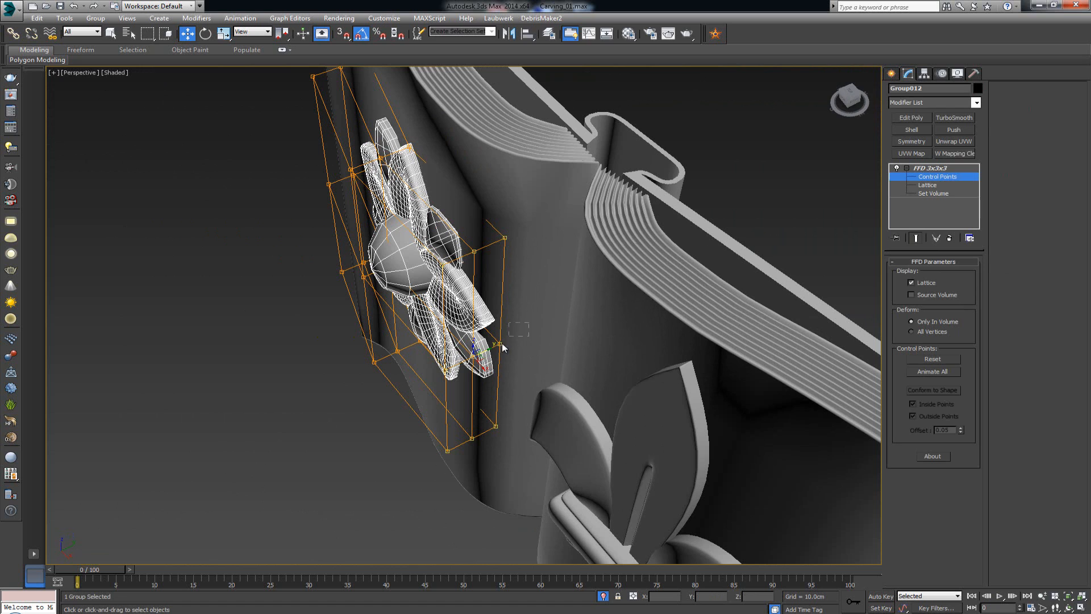
pyautogui.moveTo(490, 351); pyautogui.dragTo(505, 344)
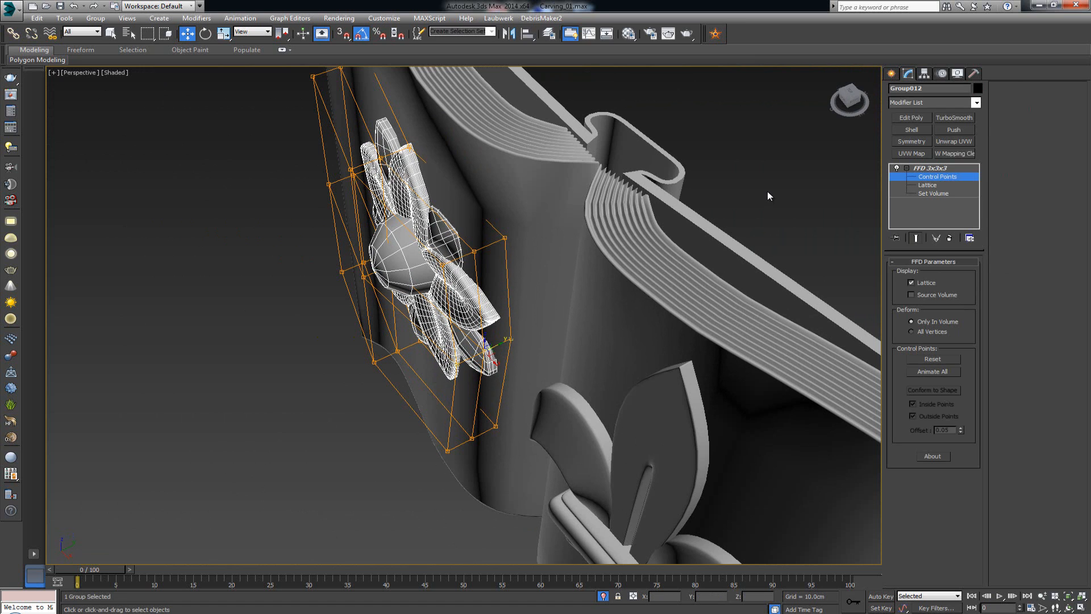
pyautogui.click(937, 178)
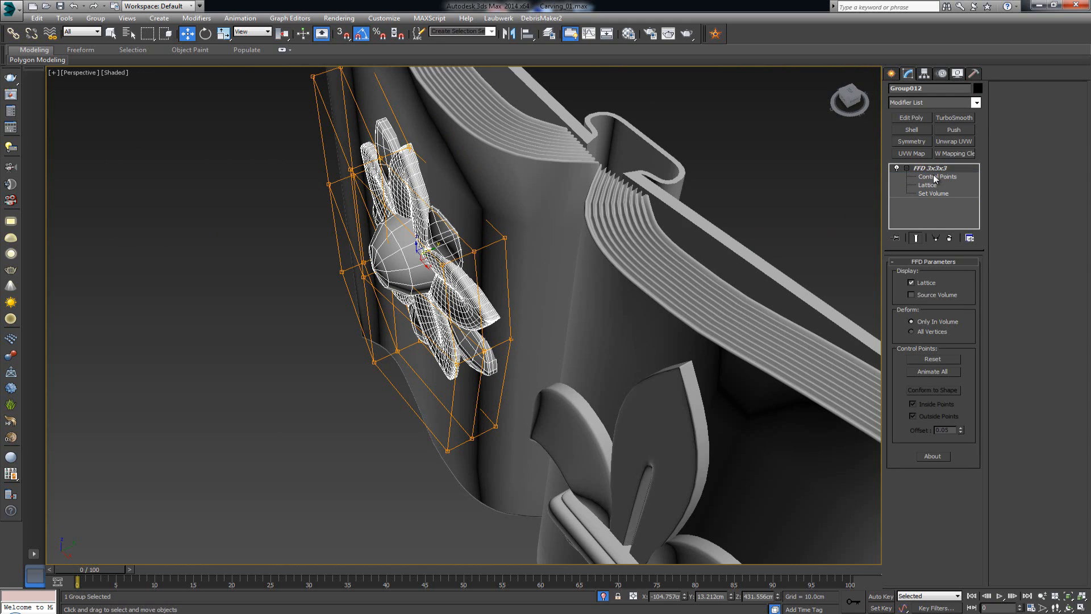
pyautogui.click(725, 167)
# Apply an FFD 3x3x3 modifier to the fleur-de-lis ornament on the book's right page
pyautogui.scroll(-5, 661, 211)
pyautogui.keyDown('alt'); pyautogui.moveTo(621, 228); pyautogui.dragTo(673, 209, button='middle'); pyautogui.keyUp('alt')
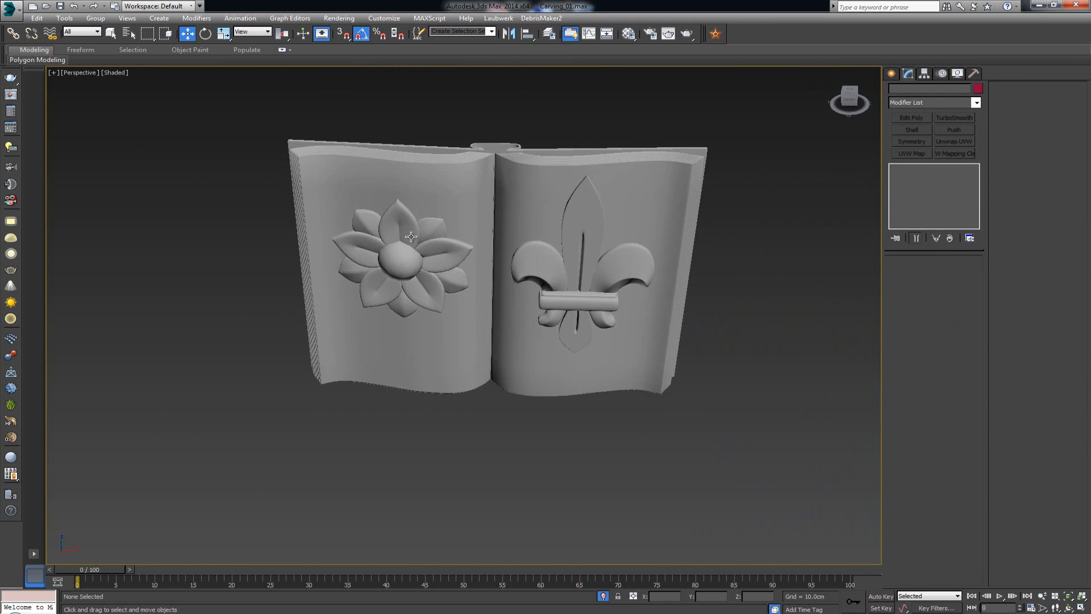
pyautogui.click(583, 243)
pyautogui.scroll(5, 609, 250)
pyautogui.keyDown('alt'); pyautogui.moveTo(609, 251); pyautogui.dragTo(772, 190, button='middle'); pyautogui.keyUp('alt')
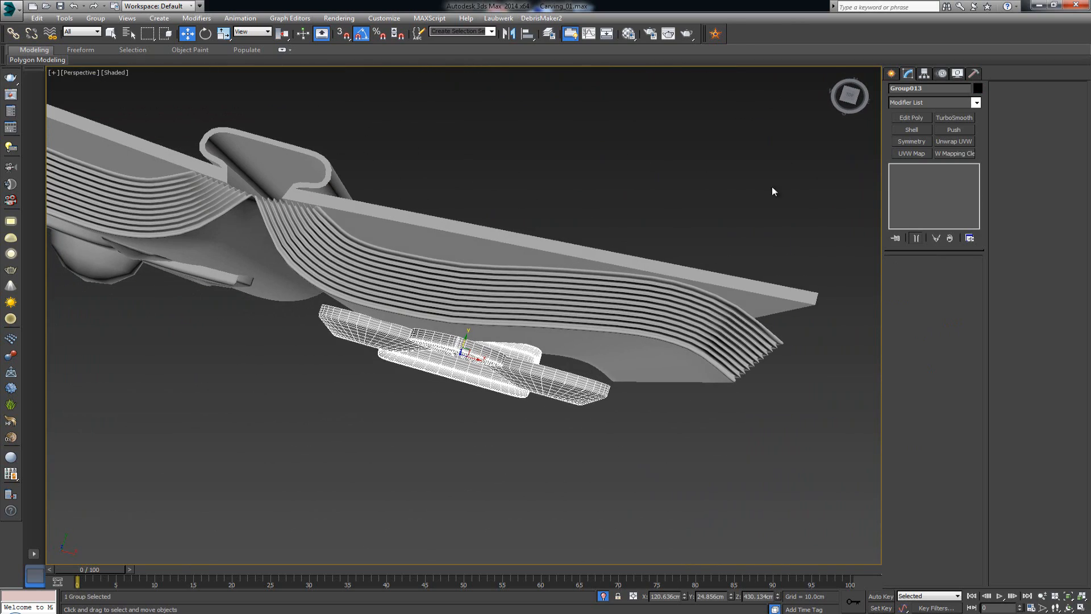
pyautogui.click(937, 101)
pyautogui.press('f')
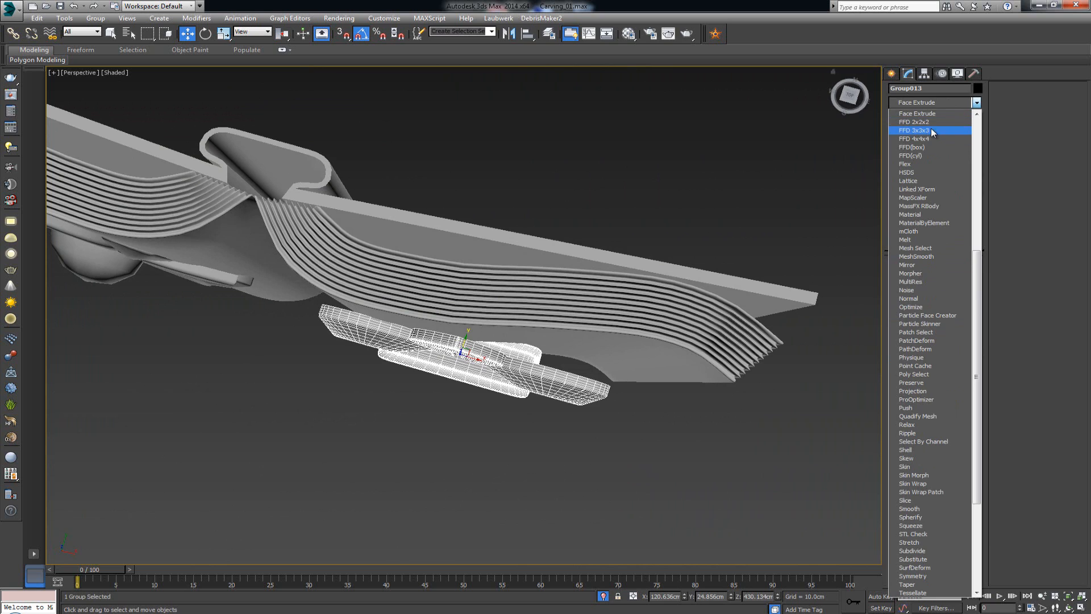
pyautogui.click(931, 130)
# Pull the FFD control points at the fleur-de-lis's outer edge back toward the curved page
pyautogui.keyDown('alt'); pyautogui.moveTo(670, 222); pyautogui.dragTo(619, 368, button='middle'); pyautogui.keyUp('alt')
pyautogui.click(686, 217)
pyautogui.click(519, 362)
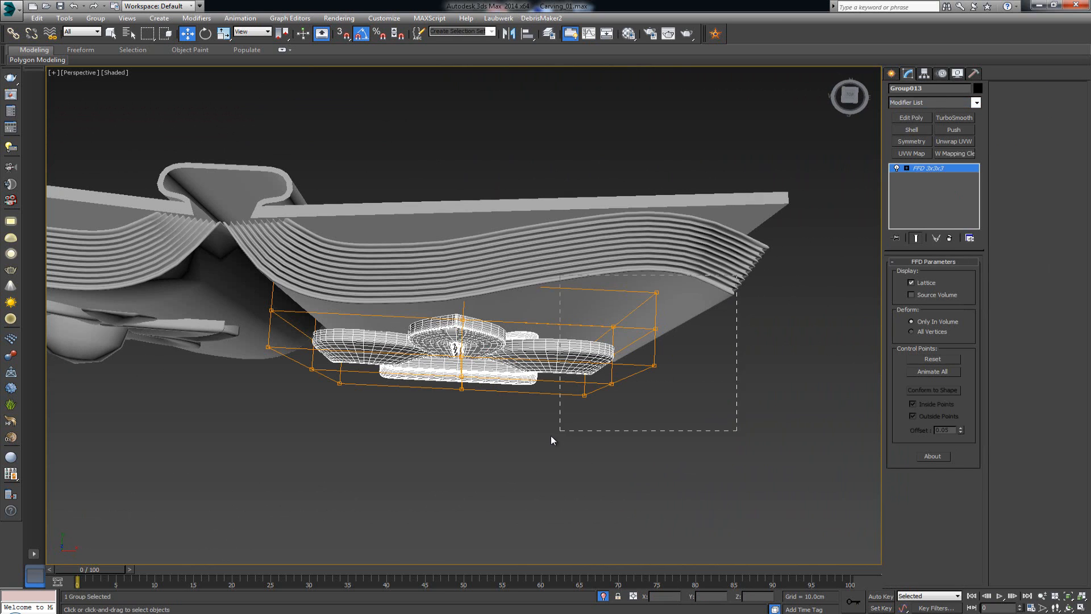
pyautogui.moveTo(551, 435); pyautogui.dragTo(554, 434)
pyautogui.keyDown('alt'); pyautogui.moveTo(694, 318); pyautogui.dragTo(675, 315, button='middle'); pyautogui.keyUp('alt')
pyautogui.keyDown('alt'); pyautogui.moveTo(669, 354); pyautogui.dragTo(703, 353, button='middle'); pyautogui.keyUp('alt')
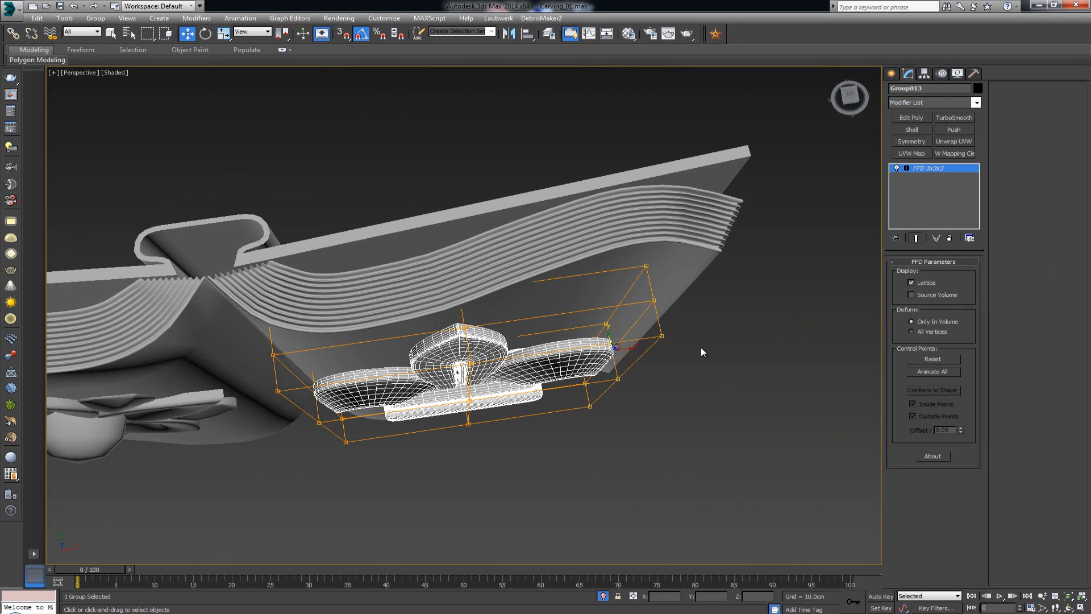
pyautogui.click(907, 169)
pyautogui.click(921, 177)
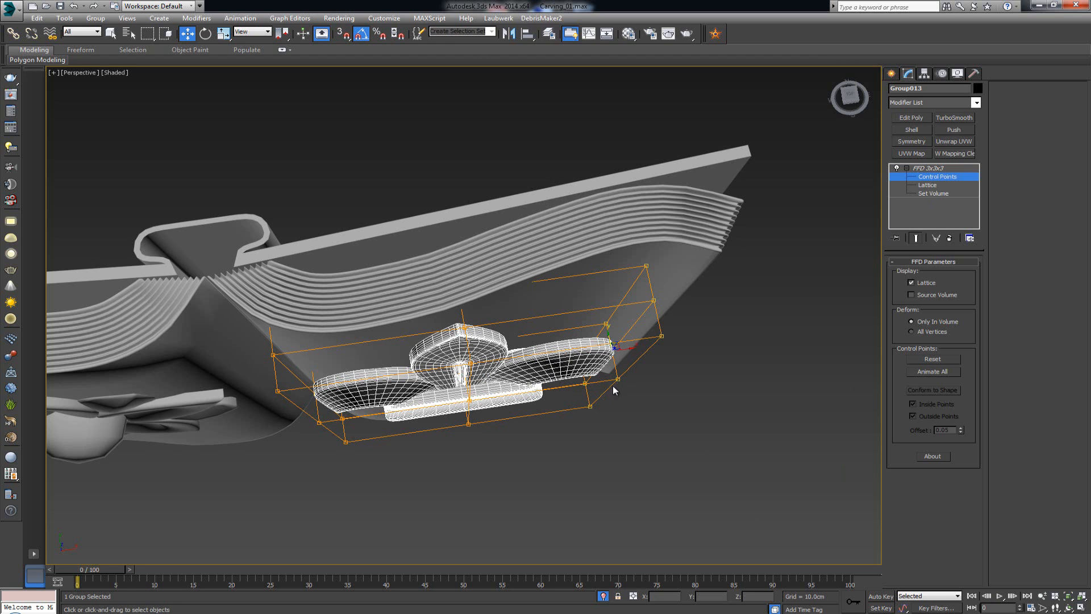
pyautogui.keyDown('alt'); pyautogui.moveTo(688, 377); pyautogui.dragTo(582, 367, button='middle'); pyautogui.keyUp('alt')
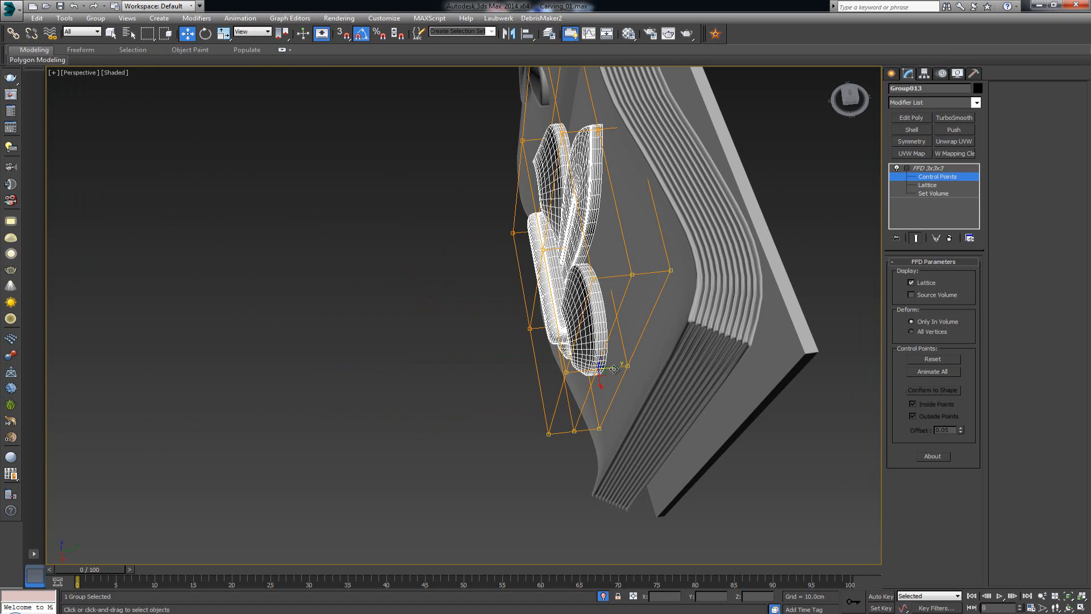
pyautogui.keyDown('alt'); pyautogui.moveTo(614, 369); pyautogui.dragTo(641, 375, button='middle'); pyautogui.keyUp('alt')
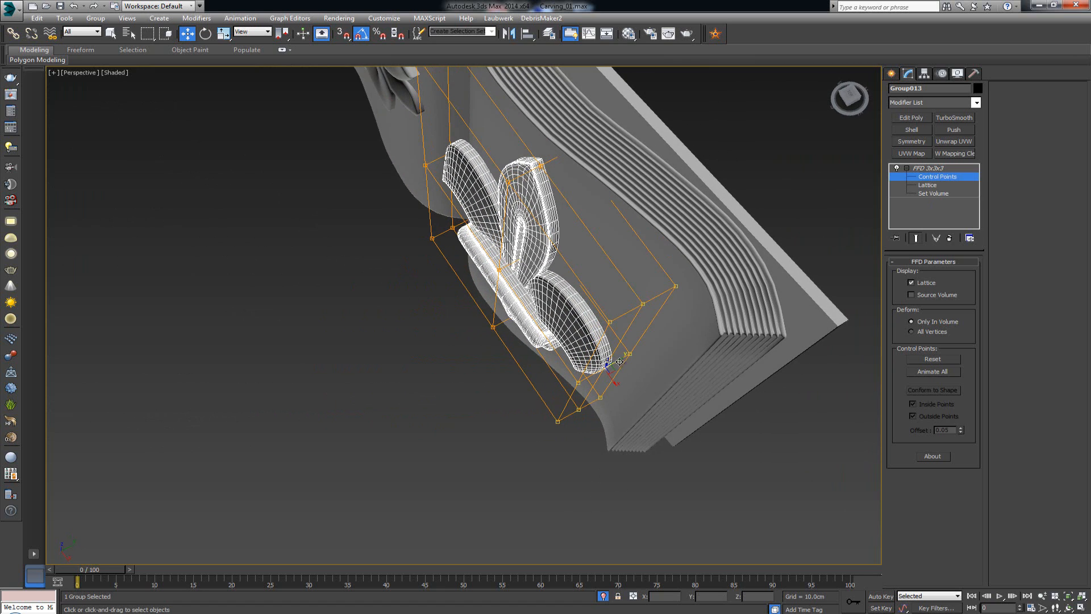
pyautogui.moveTo(620, 361); pyautogui.dragTo(656, 353)
# Pull the fleur-de-lis's spine-side FFD control points back toward the page and finish the control point editing
pyautogui.keyDown('alt'); pyautogui.moveTo(655, 352); pyautogui.dragTo(520, 340, button='middle'); pyautogui.keyUp('alt')
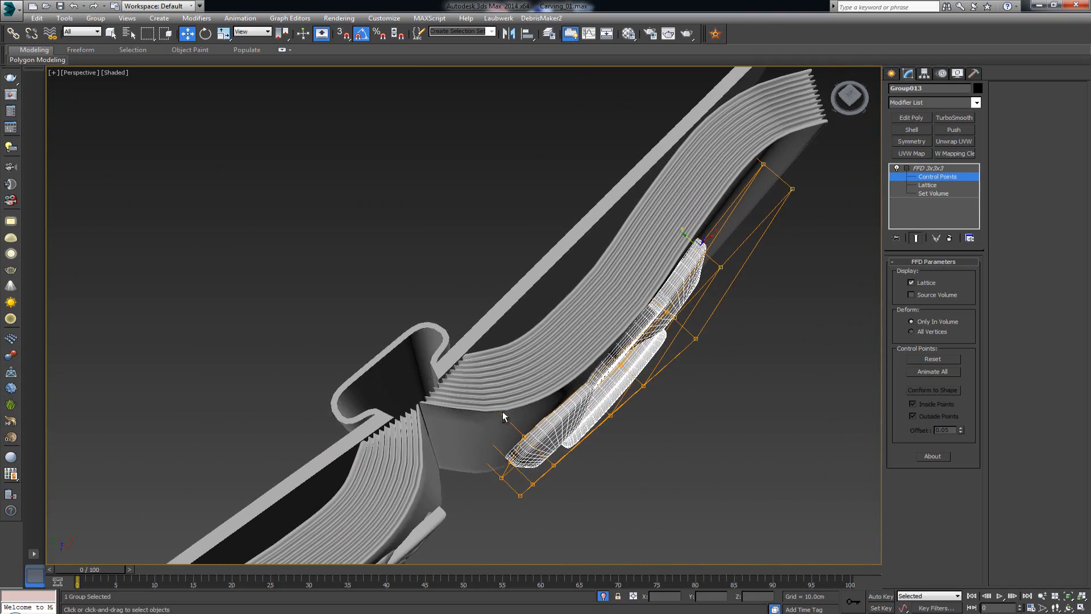
pyautogui.keyDown('alt'); pyautogui.moveTo(503, 417); pyautogui.dragTo(493, 437, button='middle'); pyautogui.keyUp('alt')
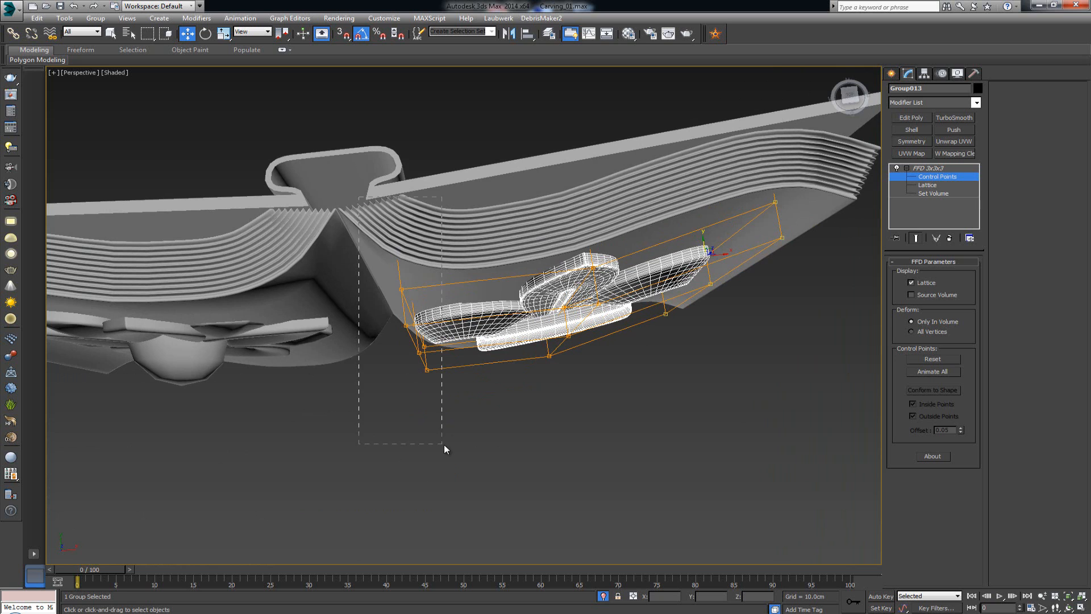
pyautogui.moveTo(445, 446); pyautogui.dragTo(448, 445)
pyautogui.keyDown('alt'); pyautogui.moveTo(448, 445); pyautogui.dragTo(428, 353, button='middle'); pyautogui.keyUp('alt')
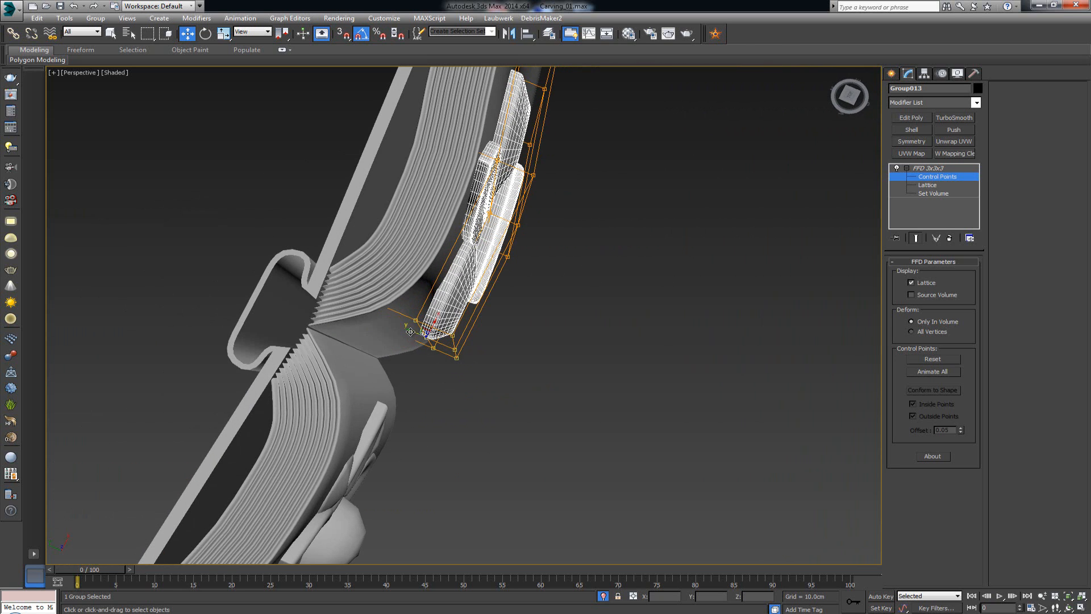
pyautogui.moveTo(411, 331); pyautogui.dragTo(411, 332)
pyautogui.keyDown('alt'); pyautogui.moveTo(450, 361); pyautogui.dragTo(483, 348, button='middle'); pyautogui.keyUp('alt')
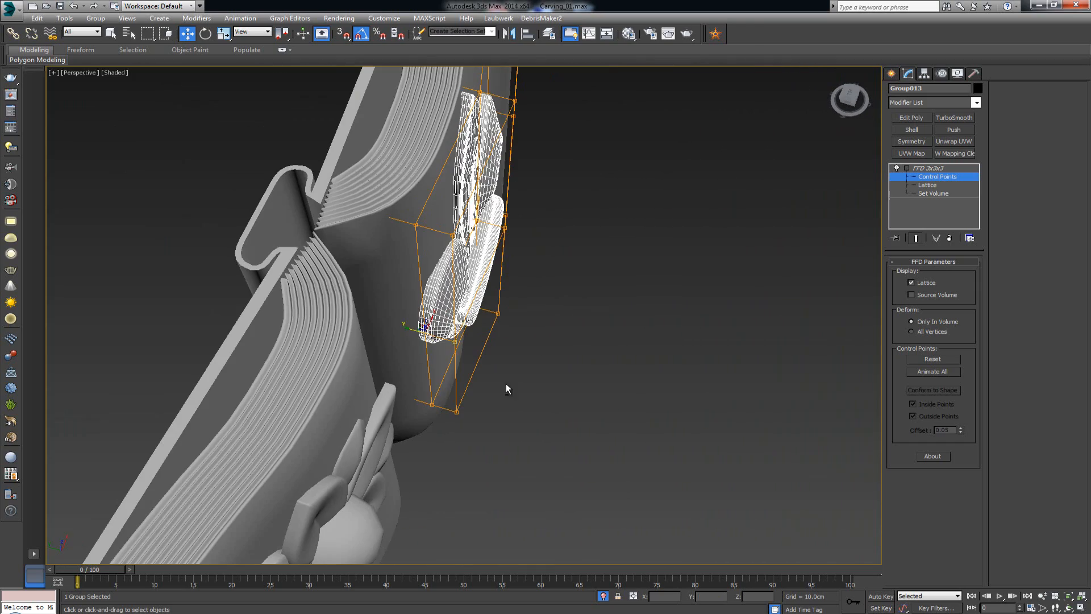
pyautogui.moveTo(405, 327); pyautogui.dragTo(388, 323)
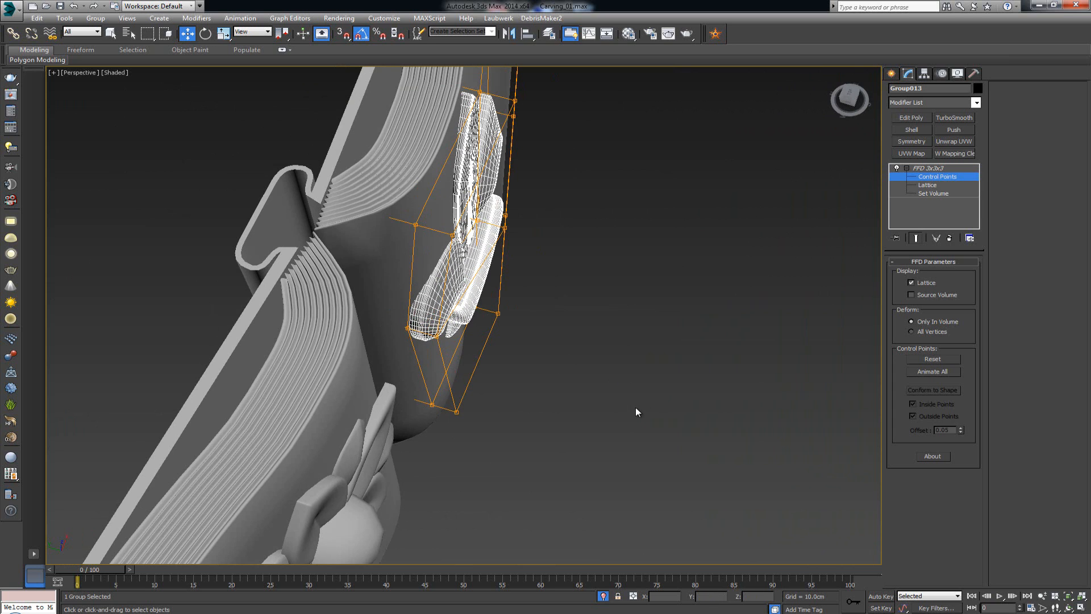
pyautogui.moveTo(636, 407); pyautogui.dragTo(614, 435, button='middle')
pyautogui.click(931, 168)
pyautogui.click(584, 257)
# End the isolation to bring back the complete carving around the book
pyautogui.scroll(-5, 498, 301)
pyautogui.moveTo(612, 305); pyautogui.dragTo(498, 249, button='middle')
pyautogui.scroll(-3, 498, 301)
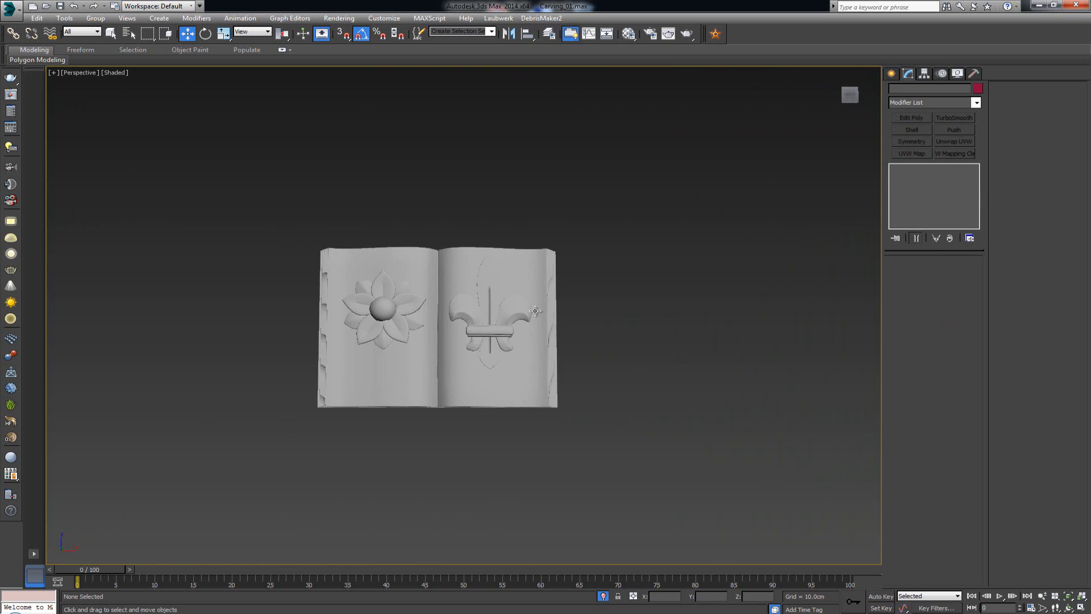
pyautogui.scroll(2, 534, 311)
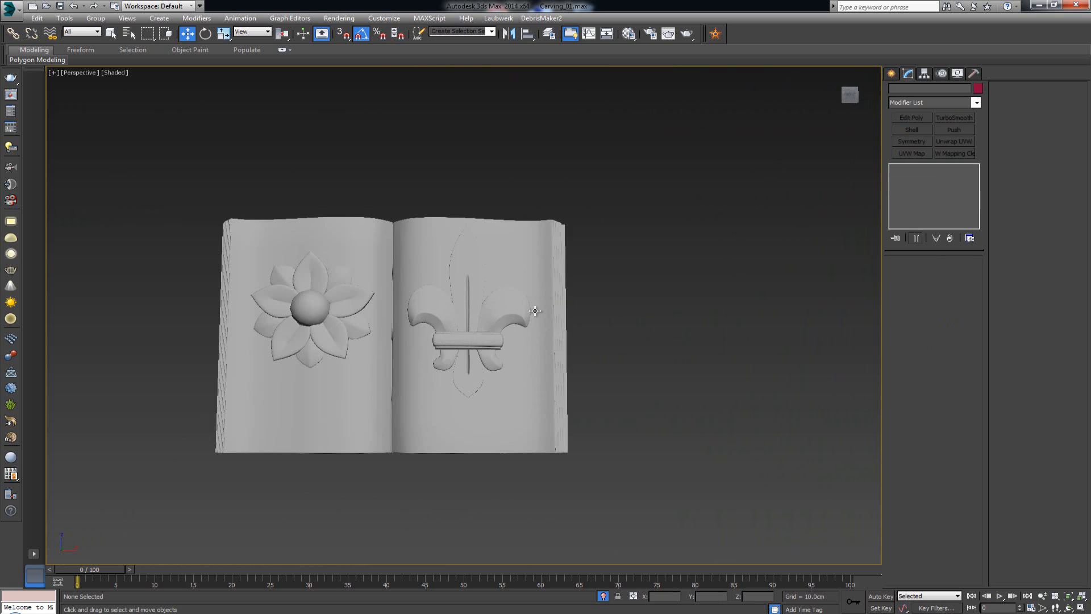
pyautogui.rightClick(670, 213)
pyautogui.click(700, 135)
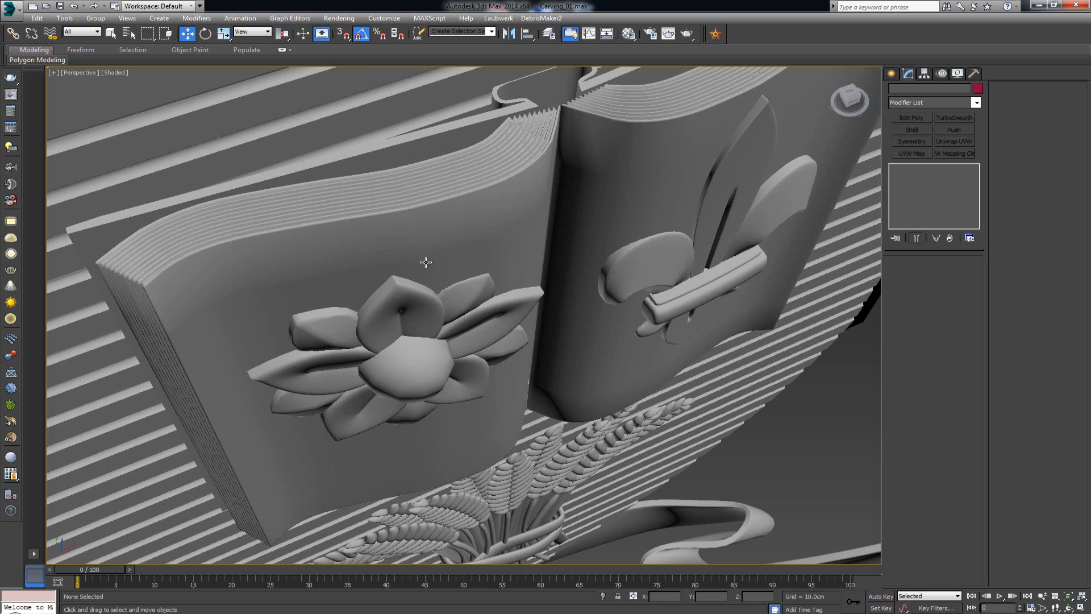
# Examine the open book in the Carving reference photo, comparing its curved lower page edges with the model
pyautogui.keyDown('alt'); pyautogui.moveTo(426, 261); pyautogui.dragTo(532, 375, button='middle'); pyautogui.keyUp('alt')
pyautogui.scroll(-5, 429, 254)
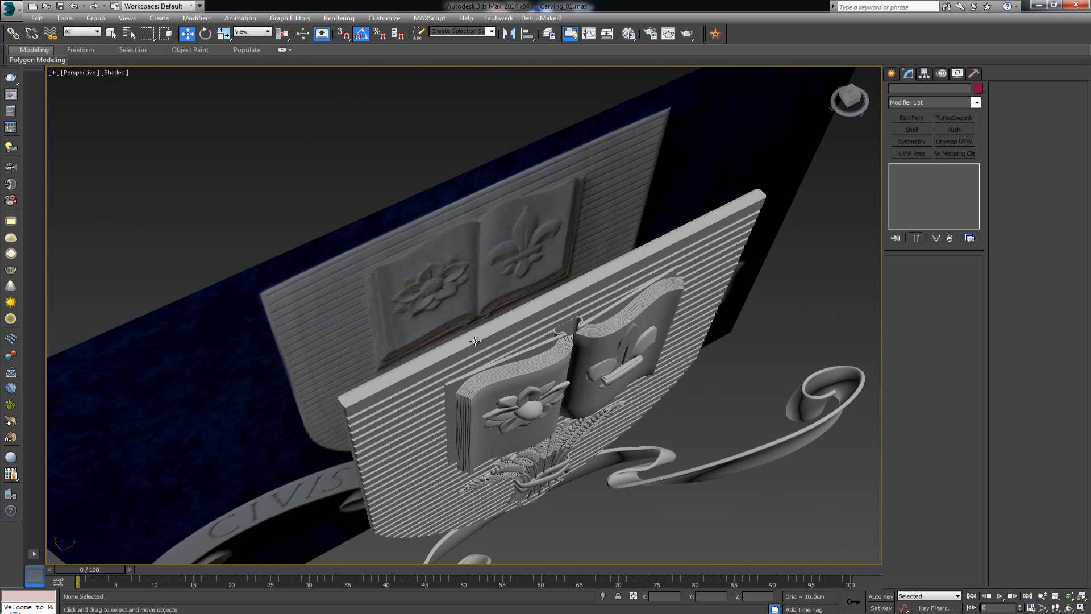
pyautogui.keyDown('alt'); pyautogui.moveTo(482, 348); pyautogui.dragTo(472, 341, button='middle'); pyautogui.keyUp('alt')
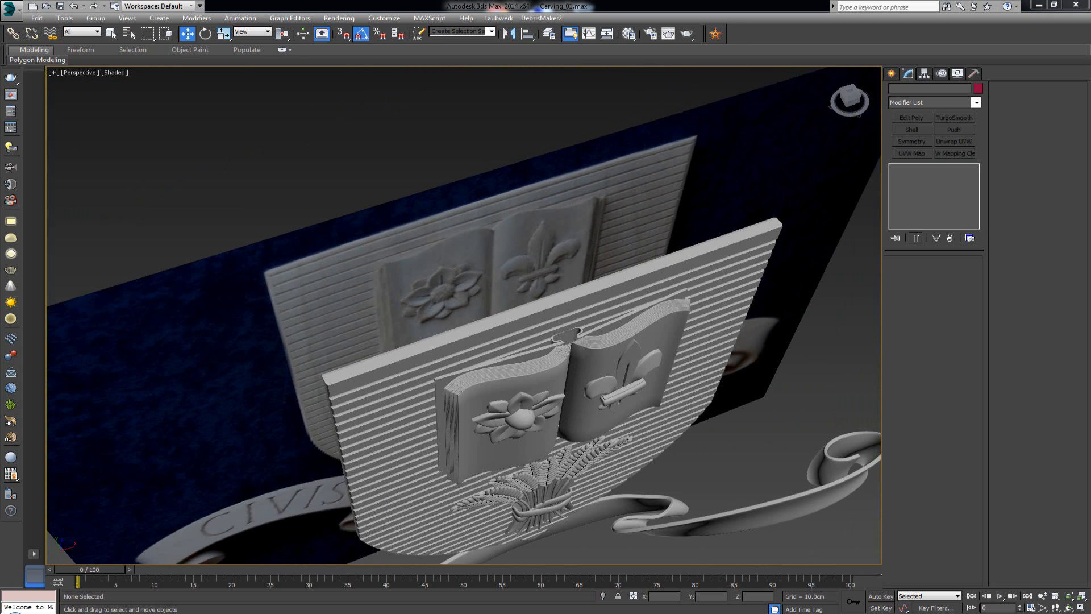
pyautogui.moveTo(574, 94); pyautogui.dragTo(529, 87)
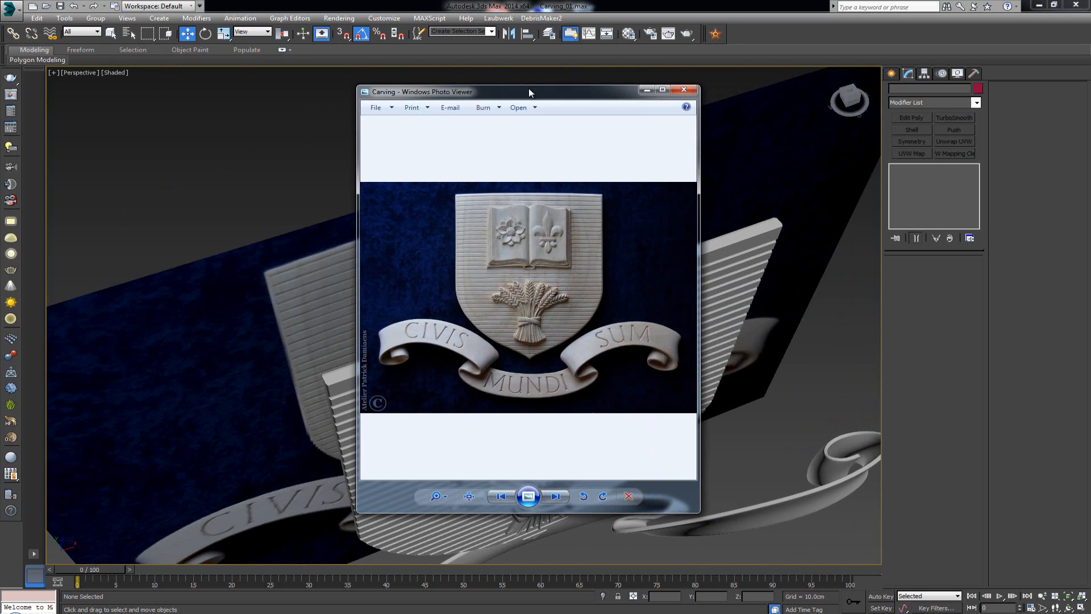
pyautogui.doubleClick(529, 88)
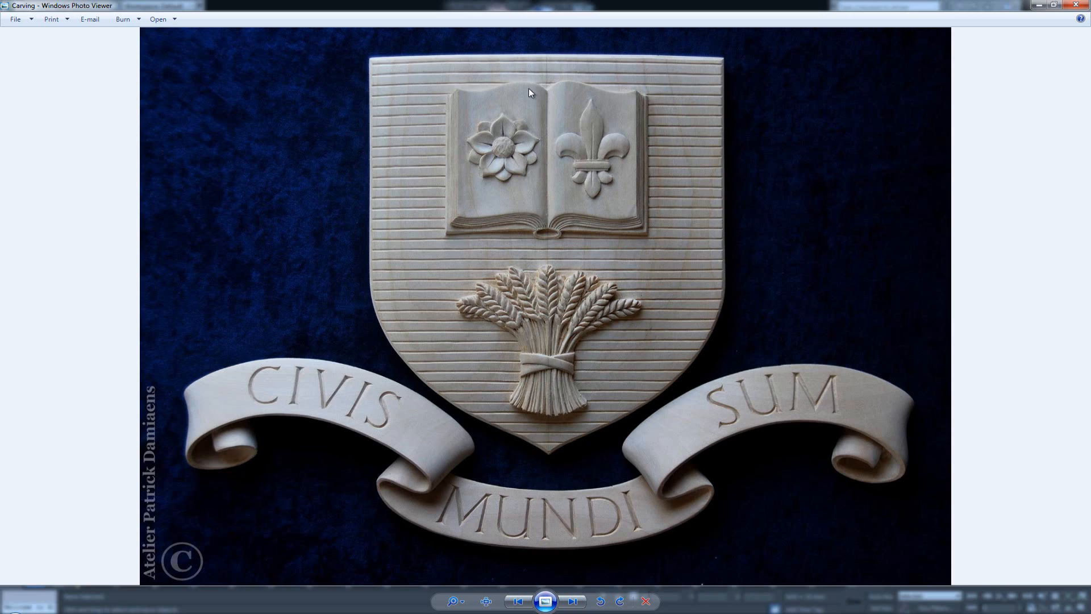
pyautogui.scroll(5, 516, 240)
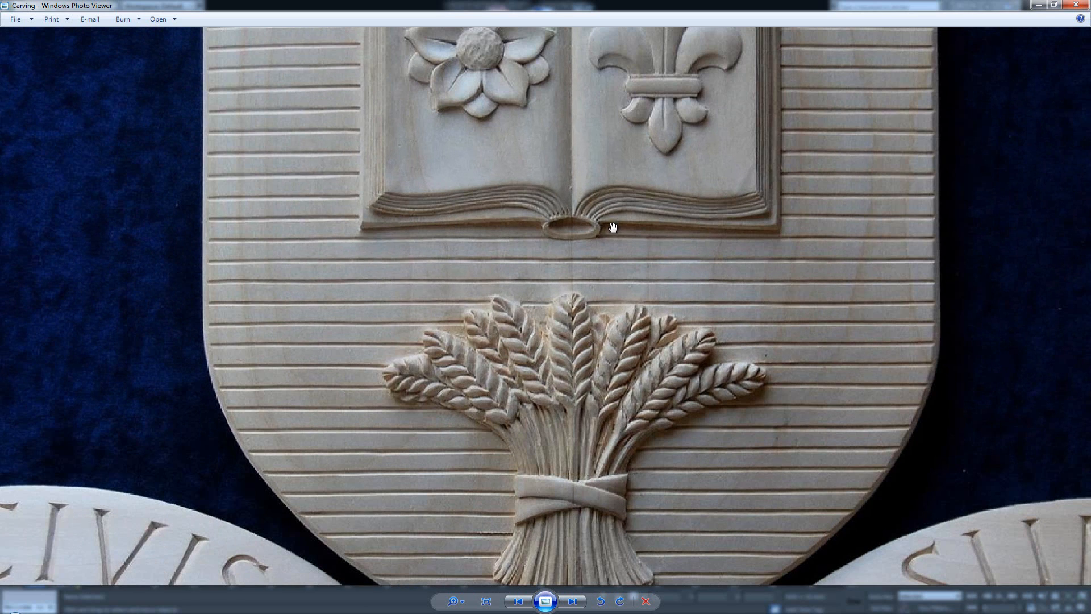
pyautogui.moveTo(599, 135); pyautogui.dragTo(600, 261)
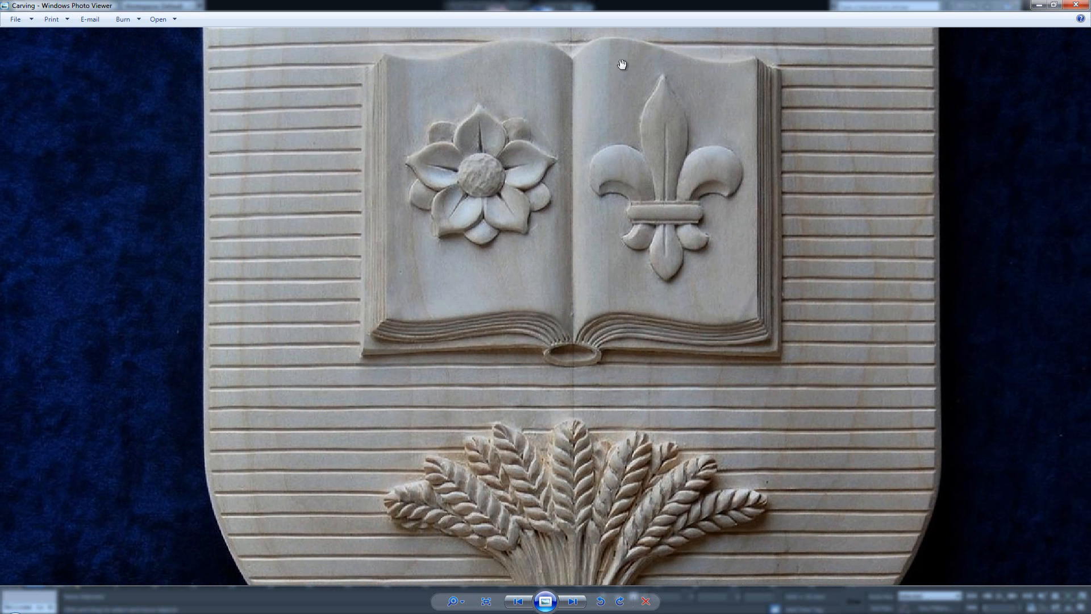
pyautogui.click(1045, 8)
# Apply an FFD 3x3x3 modifier to the open book group
pyautogui.scroll(-4, 569, 333)
pyautogui.keyDown('alt'); pyautogui.moveTo(553, 343); pyautogui.dragTo(525, 262, button='middle'); pyautogui.keyUp('alt')
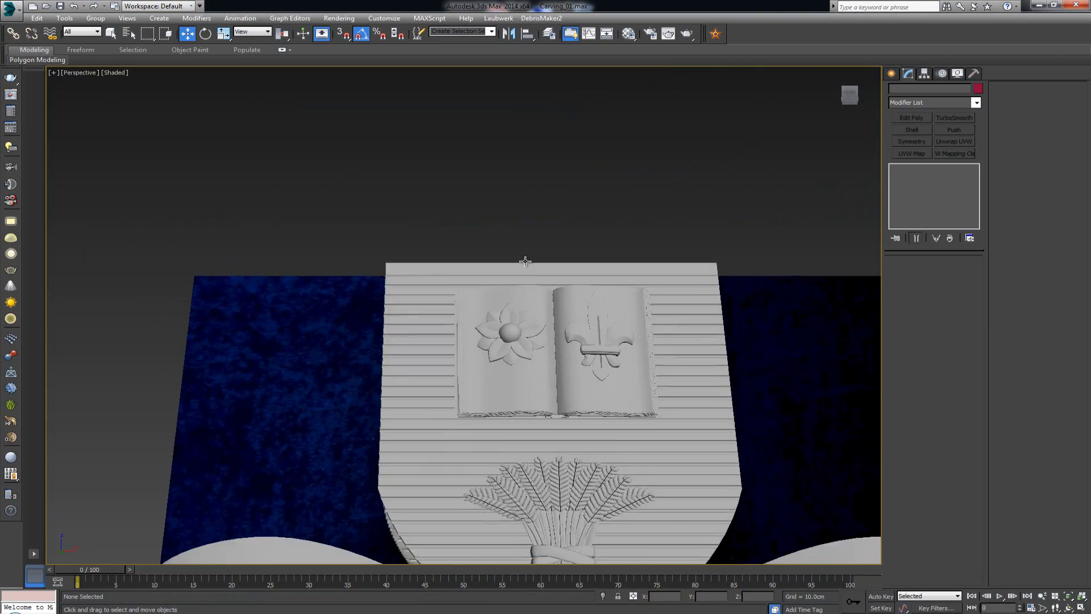
pyautogui.scroll(5, 604, 355)
pyautogui.click(390, 427)
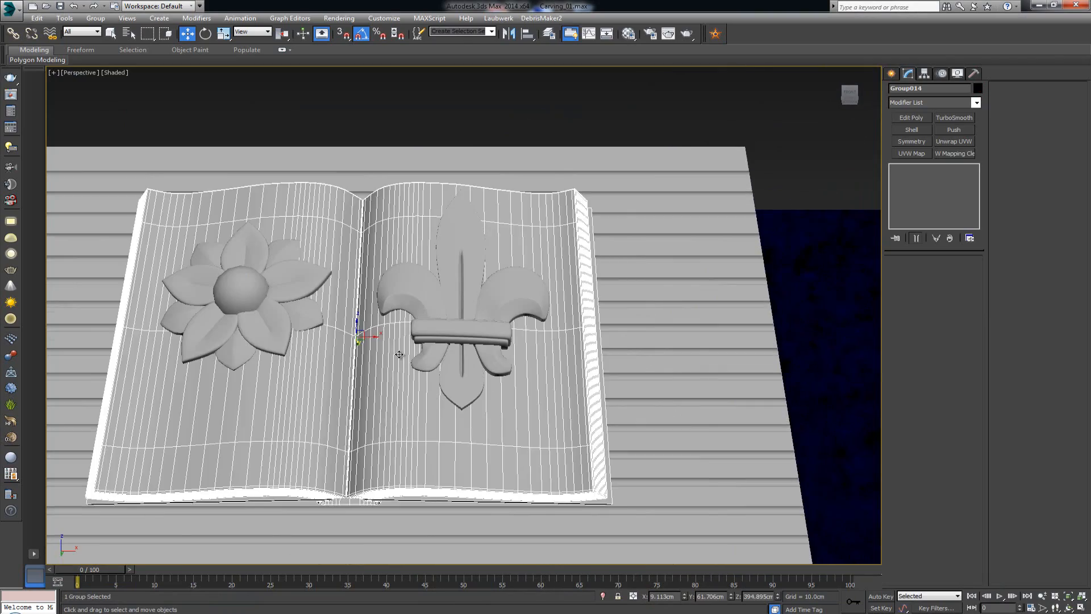
pyautogui.press('z')
pyautogui.keyDown('alt'); pyautogui.moveTo(426, 324); pyautogui.dragTo(456, 390, button='middle'); pyautogui.keyUp('alt')
pyautogui.click(933, 103)
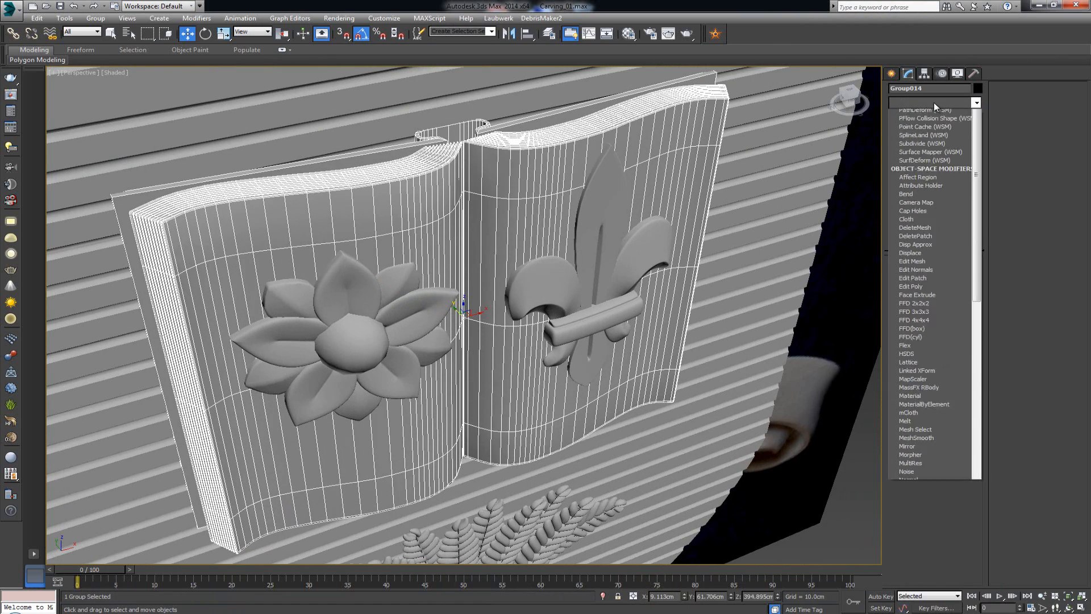
pyautogui.press('f')
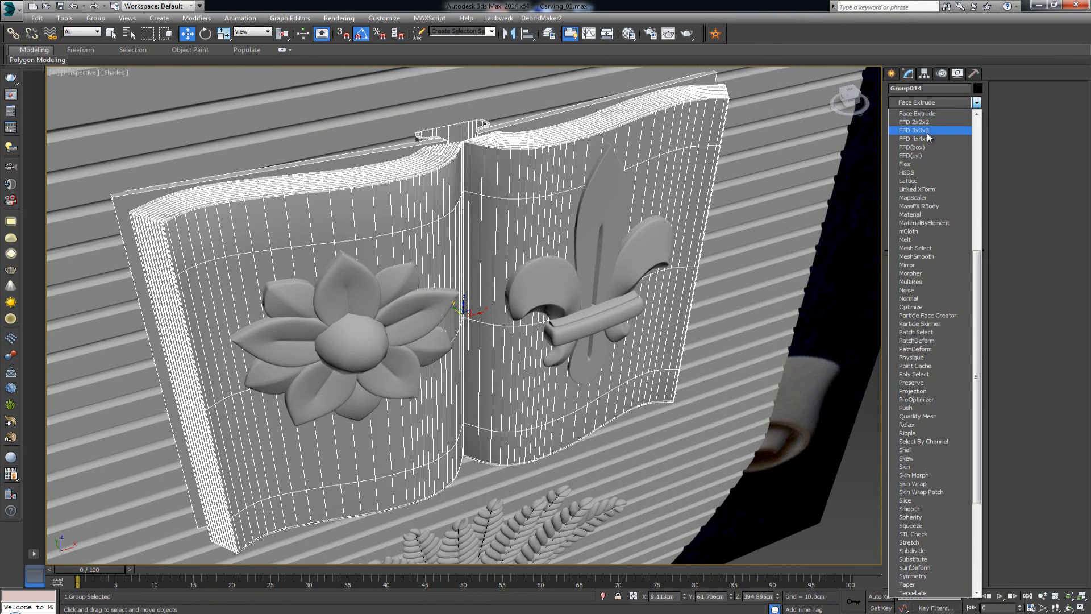
pyautogui.click(930, 132)
# Raise the FFD control points along the front of the book's centre to curve the pages' lower edge, then deselect the book
pyautogui.keyDown('alt'); pyautogui.moveTo(636, 255); pyautogui.dragTo(607, 210, button='middle'); pyautogui.keyUp('alt')
pyautogui.keyDown('alt'); pyautogui.moveTo(541, 133); pyautogui.dragTo(608, 142, button='middle'); pyautogui.keyUp('alt')
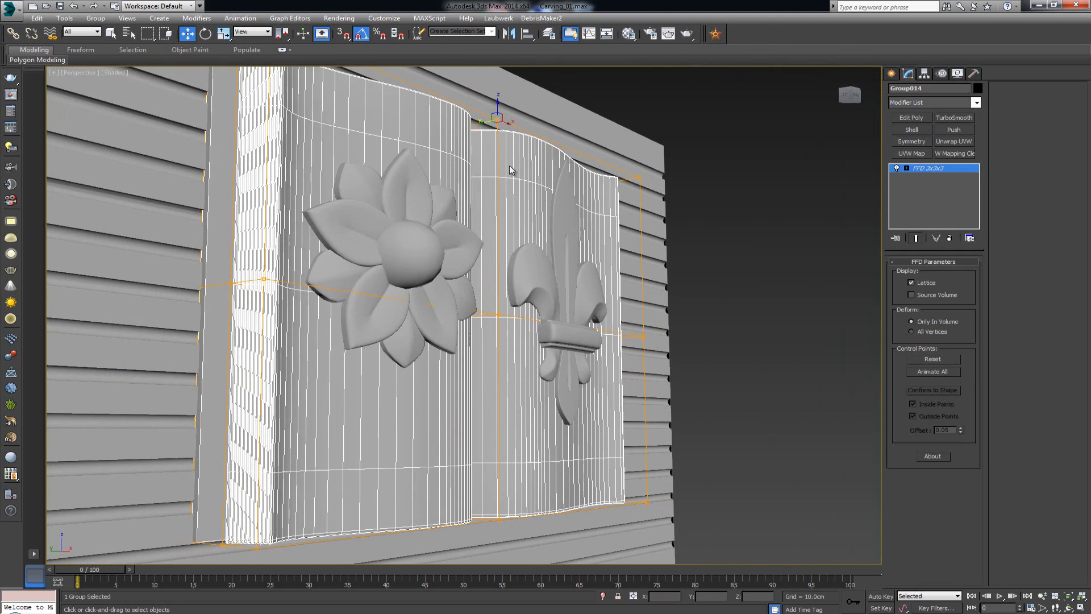
pyautogui.keyDown('ctrl'); pyautogui.click(501, 314); pyautogui.keyUp('ctrl')
pyautogui.keyDown('ctrl'); pyautogui.click(499, 520); pyautogui.keyUp('ctrl')
pyautogui.moveTo(499, 300); pyautogui.dragTo(503, 220)
pyautogui.keyDown('alt'); pyautogui.moveTo(538, 352); pyautogui.dragTo(489, 347, button='middle'); pyautogui.keyUp('alt')
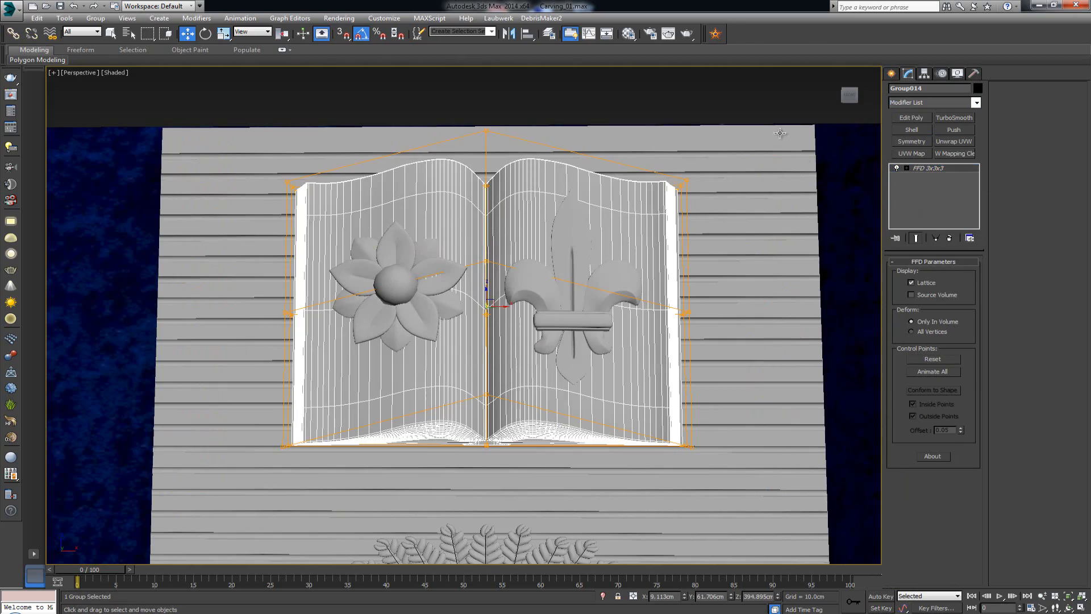
pyautogui.click(758, 107)
pyautogui.moveTo(544, 348); pyautogui.dragTo(547, 313, button='middle')
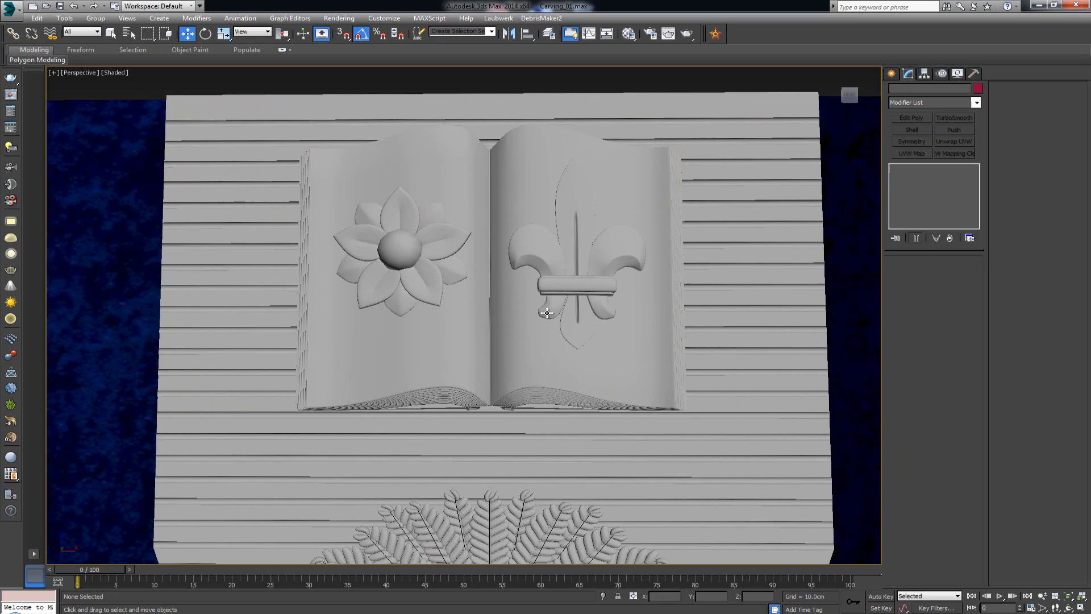
# Lower the rear FFD control points at the book's spine so the spine extends below the pages, then deselect the book
pyautogui.click(535, 406)
pyautogui.keyDown('alt'); pyautogui.moveTo(535, 406); pyautogui.dragTo(576, 382, button='middle'); pyautogui.keyUp('alt')
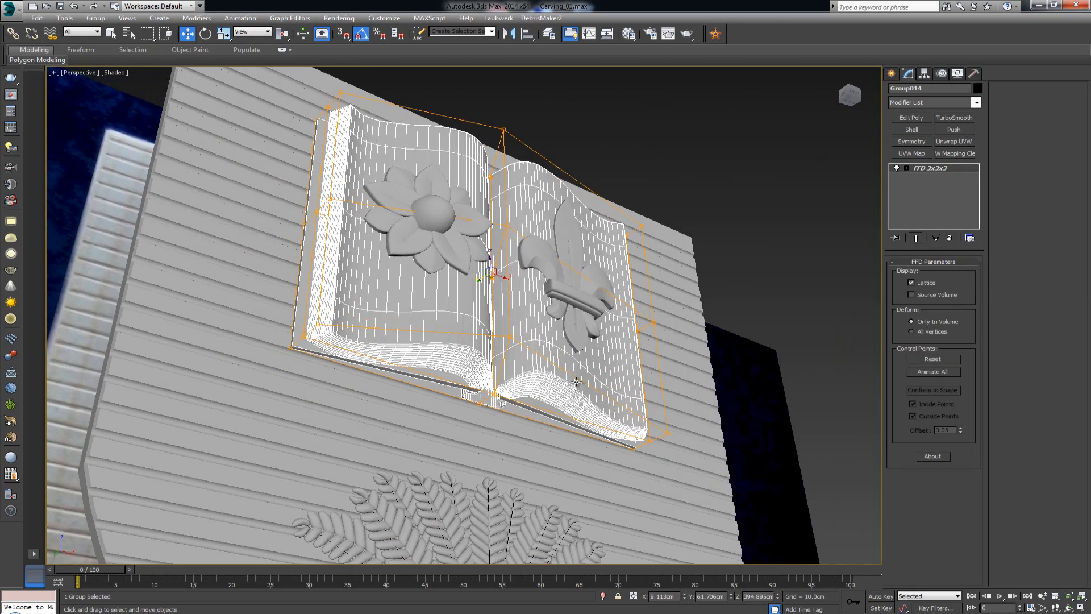
pyautogui.press('1')
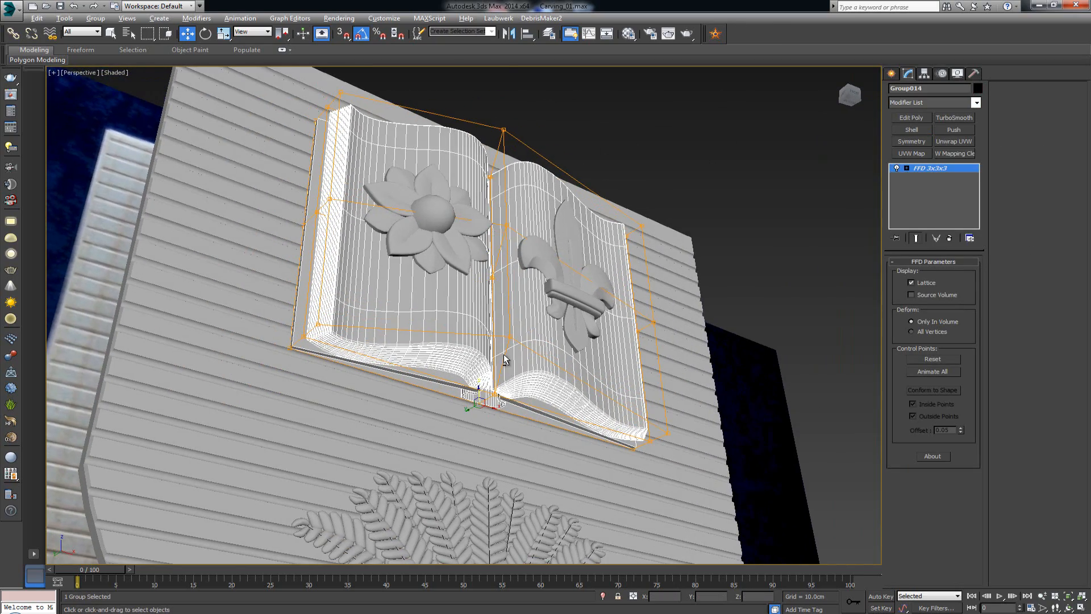
pyautogui.keyDown('alt'); pyautogui.moveTo(504, 354); pyautogui.dragTo(456, 243, button='middle'); pyautogui.keyUp('alt')
pyautogui.moveTo(472, 190); pyautogui.dragTo(490, 199)
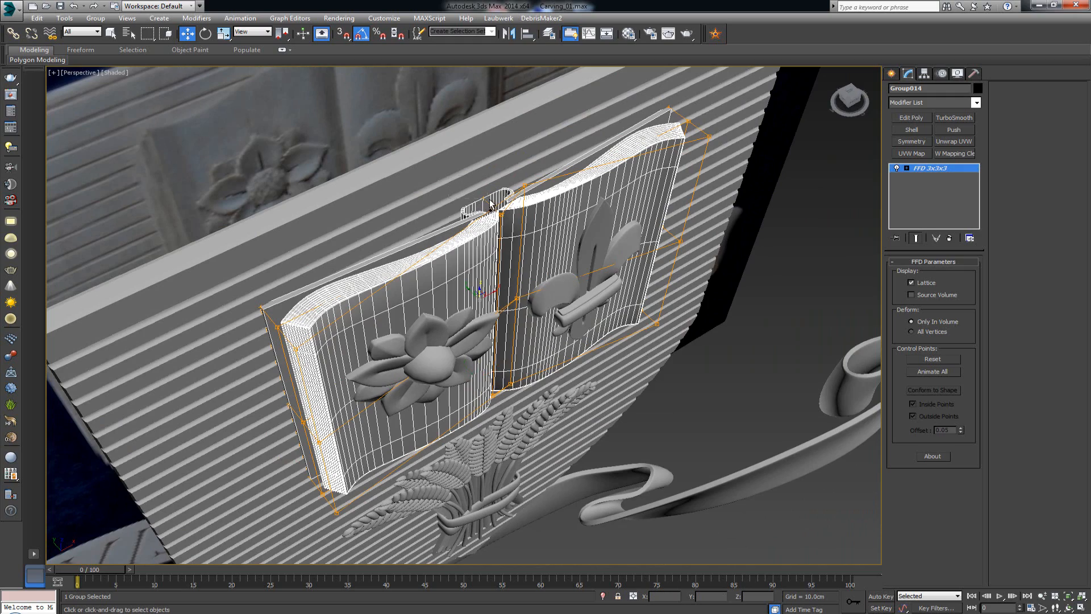
pyautogui.keyDown('alt'); pyautogui.moveTo(484, 213); pyautogui.dragTo(483, 253, button='middle'); pyautogui.keyUp('alt')
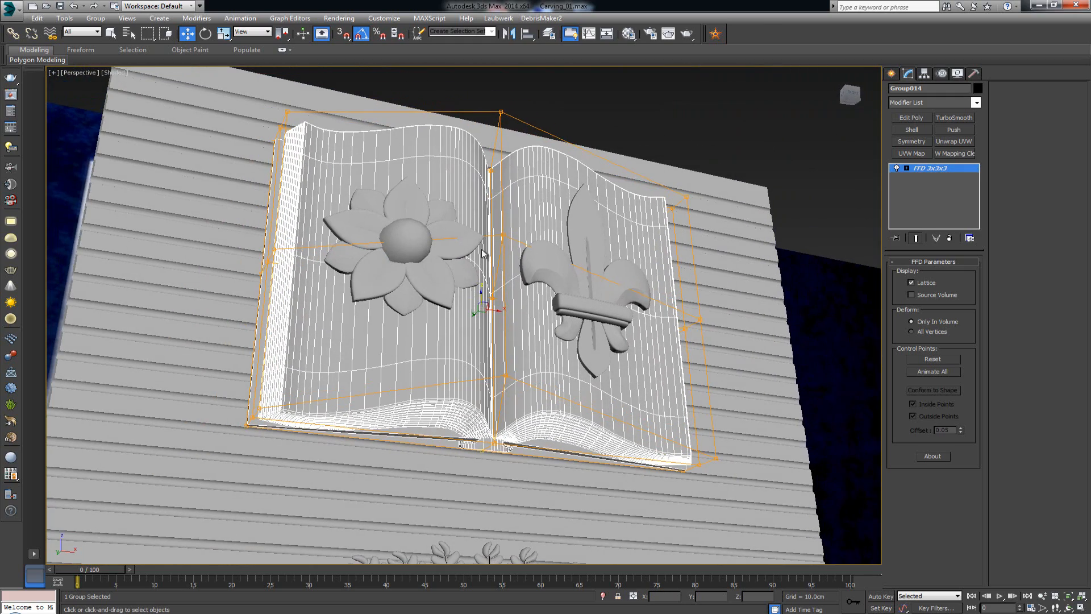
pyautogui.moveTo(480, 295); pyautogui.dragTo(481, 324)
pyautogui.keyDown('alt'); pyautogui.moveTo(568, 344); pyautogui.dragTo(538, 357, button='middle'); pyautogui.keyUp('alt')
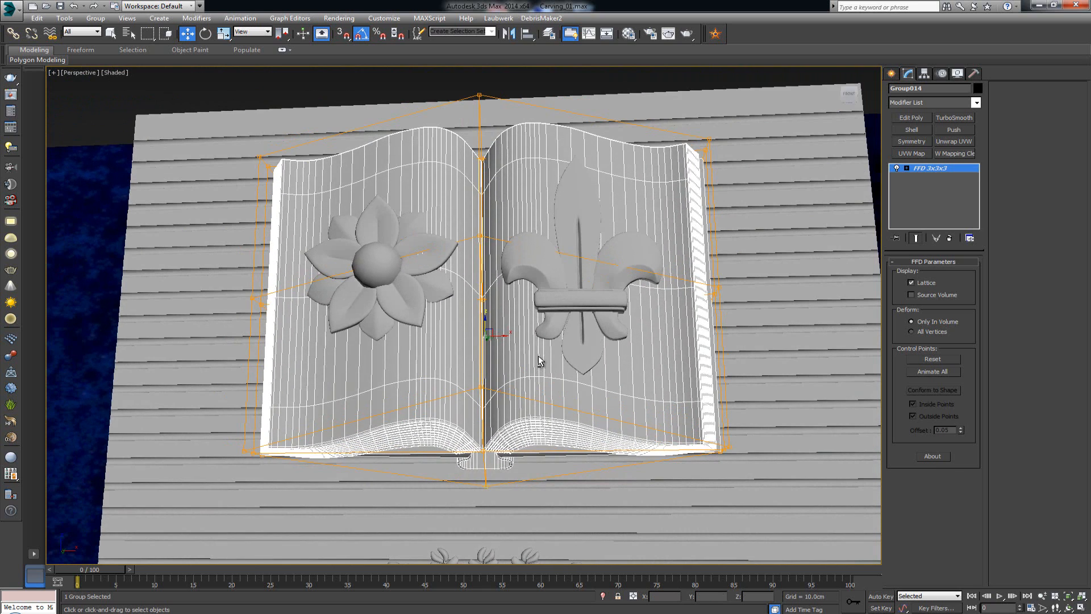
pyautogui.click(617, 81)
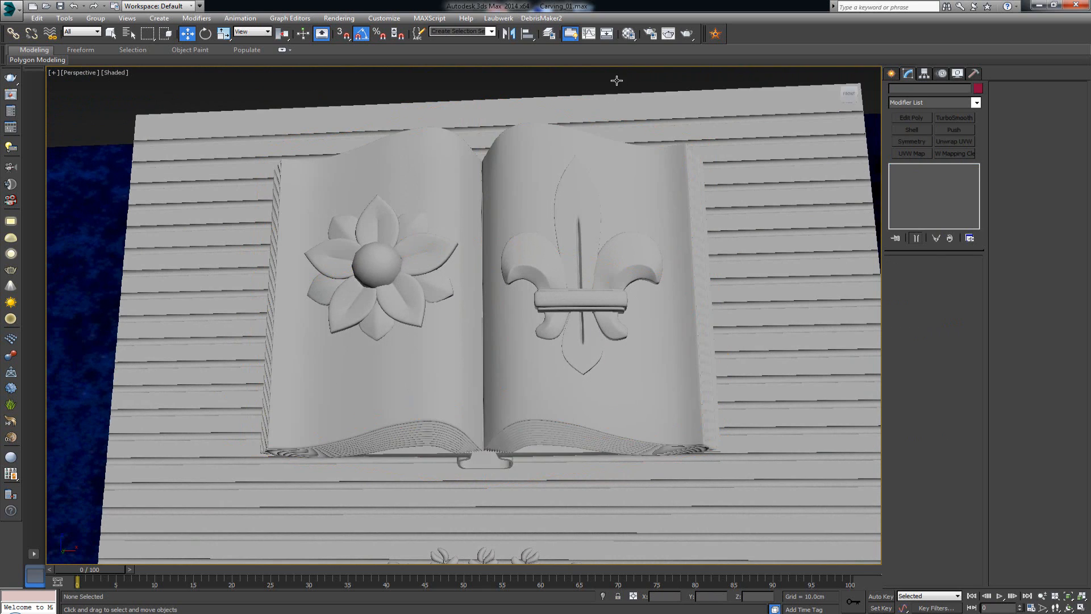
# Inspect the reshaped book on the shield from the front and at an angle
pyautogui.moveTo(607, 149)
pyautogui.keyDown('alt'); pyautogui.mouseDown(button='middle')
pyautogui.moveTo(614, 156)
pyautogui.moveTo(592, 164)
pyautogui.mouseUp(button='middle'); pyautogui.keyUp('alt')
pyautogui.scroll(-3, 592, 163)
pyautogui.moveTo(614, 238); pyautogui.dragTo(588, 252, button='middle')
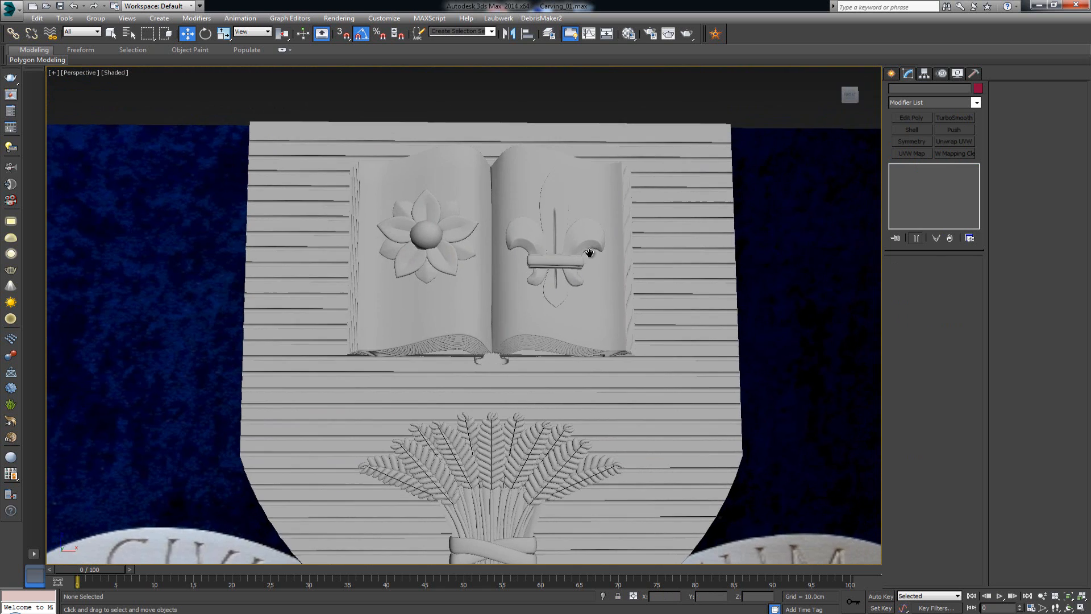
pyautogui.scroll(-3, 589, 252)
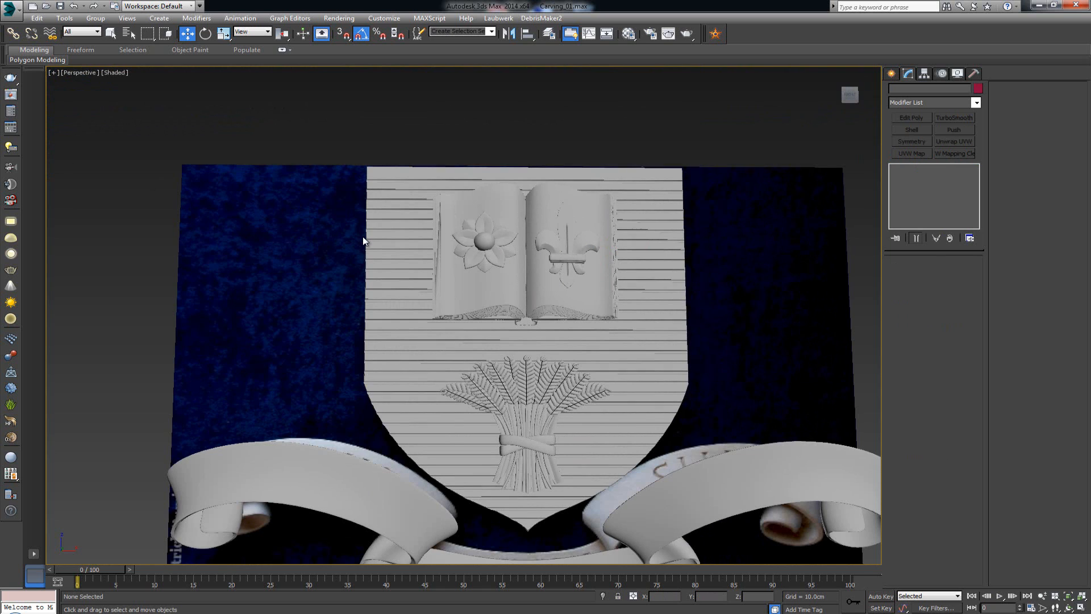
pyautogui.scroll(5, 509, 268)
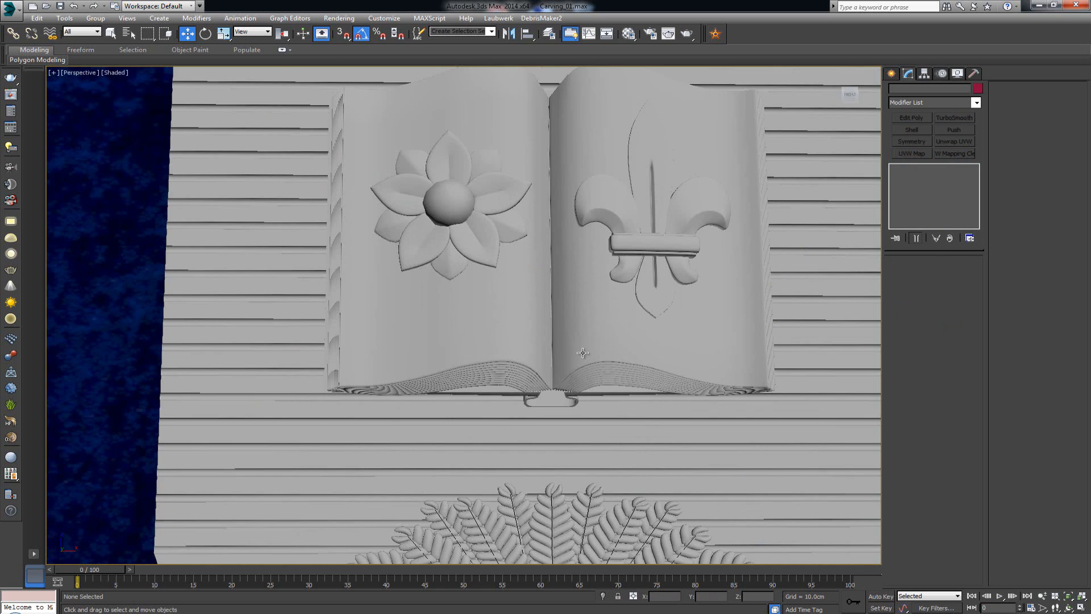
pyautogui.scroll(-3, 519, 370)
pyautogui.keyDown('alt'); pyautogui.moveTo(521, 371); pyautogui.dragTo(591, 411, button='middle'); pyautogui.keyUp('alt')
pyautogui.click(534, 344)
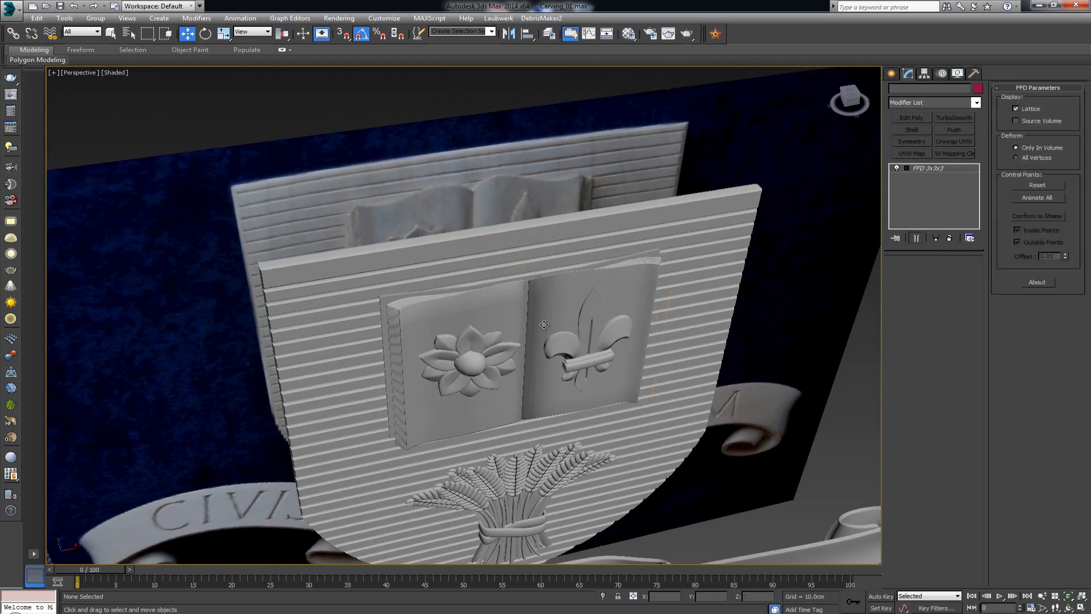
pyautogui.press('z')
pyautogui.keyDown('alt'); pyautogui.moveTo(514, 345); pyautogui.dragTo(511, 318, button='middle'); pyautogui.keyUp('alt')
pyautogui.click(493, 307)
# Inspect the wheat sheaf and the ribbon banner from several angles
pyautogui.scroll(-3, 514, 341)
pyautogui.moveTo(517, 393); pyautogui.dragTo(523, 281, button='middle')
pyautogui.click(500, 366)
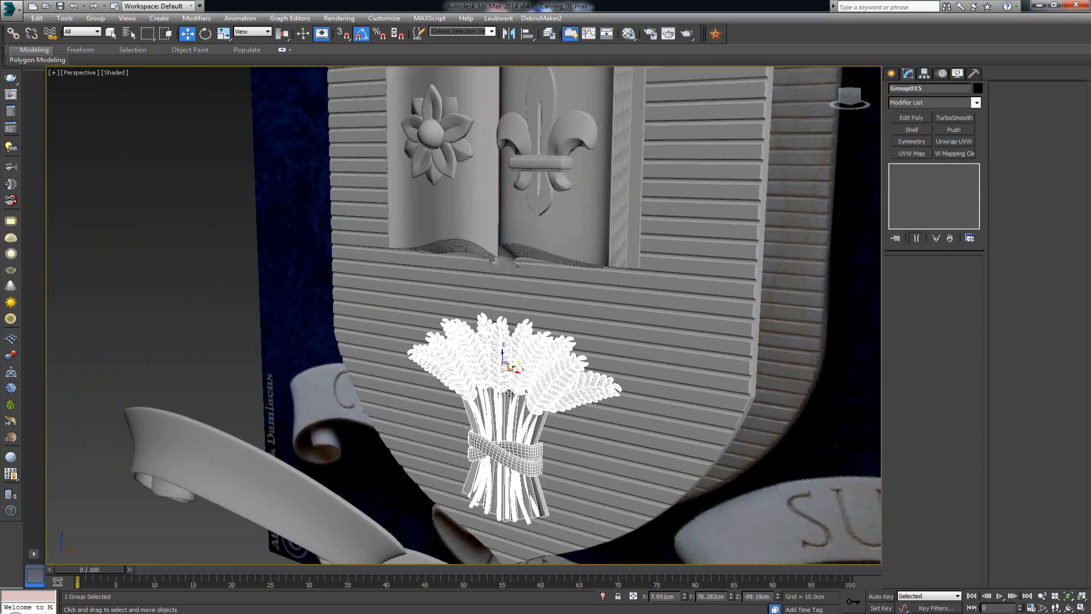
pyautogui.press('z')
pyautogui.keyDown('alt'); pyautogui.moveTo(500, 365); pyautogui.dragTo(644, 345, button='middle'); pyautogui.keyUp('alt')
pyautogui.click(548, 234)
pyautogui.keyDown('alt'); pyautogui.moveTo(548, 234); pyautogui.dragTo(452, 267, button='middle'); pyautogui.keyUp('alt')
pyautogui.moveTo(482, 367); pyautogui.dragTo(483, 282, button='middle')
pyautogui.scroll(-5, 483, 282)
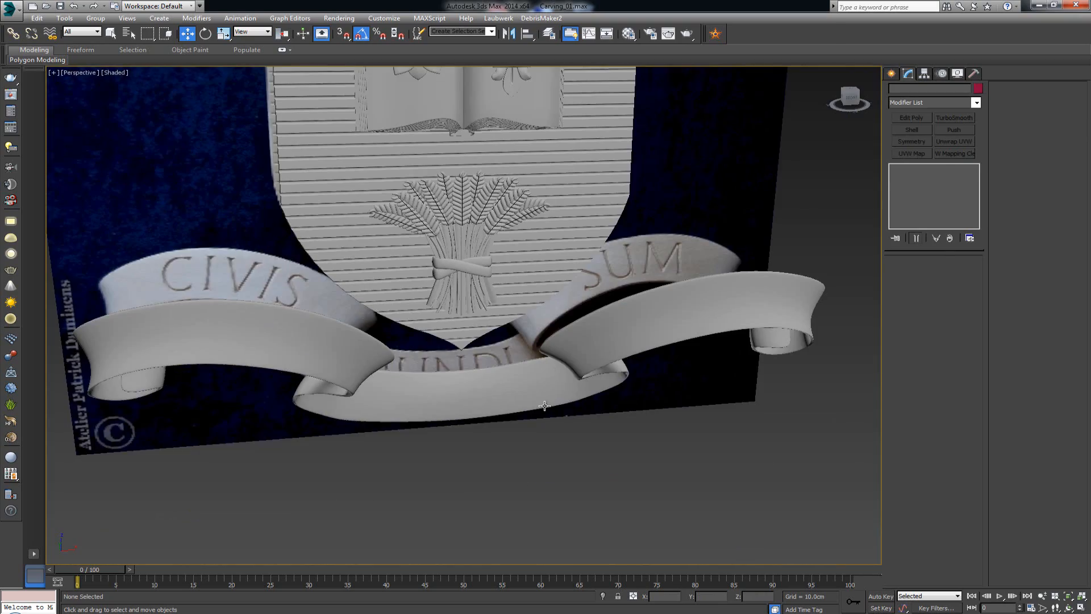
pyautogui.click(544, 406)
pyautogui.keyDown('alt'); pyautogui.moveTo(544, 406); pyautogui.dragTo(616, 476, button='middle'); pyautogui.keyUp('alt')
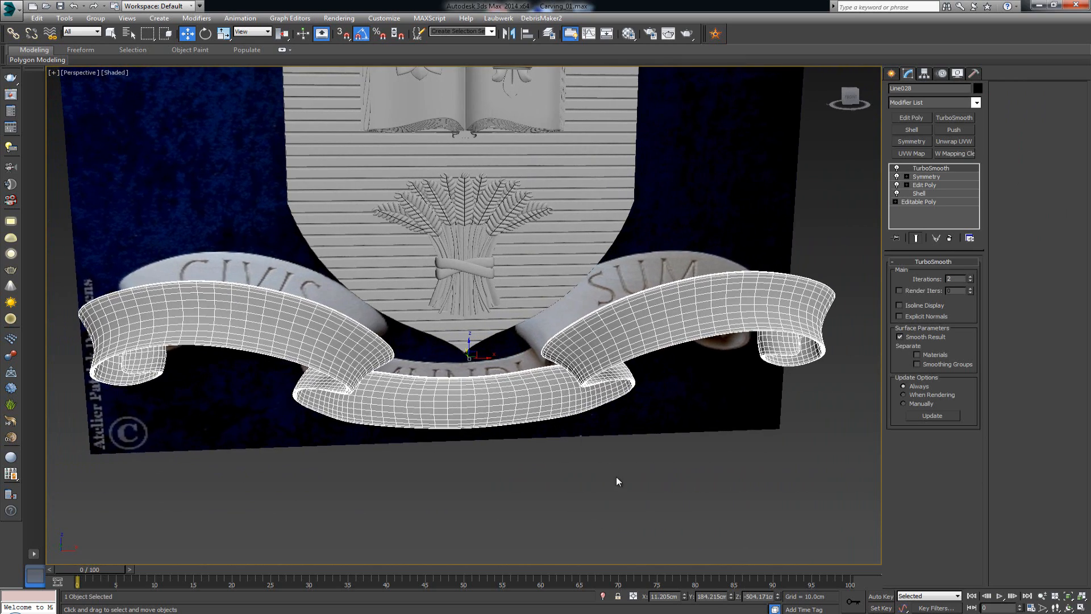
pyautogui.click(616, 477)
pyautogui.scroll(4, 484, 374)
pyautogui.scroll(-6, 485, 374)
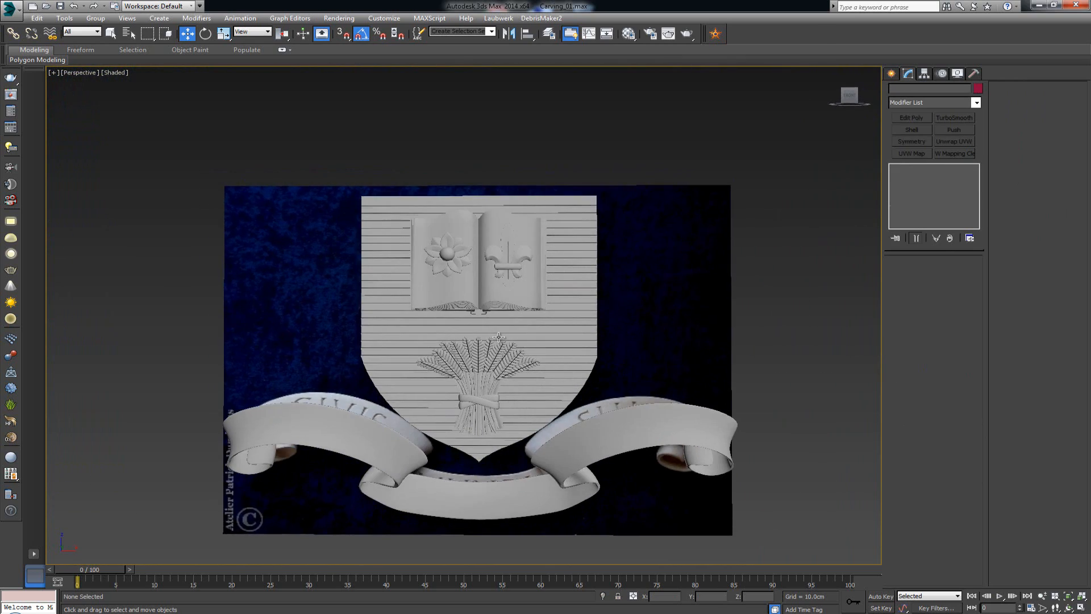
# Draw a plane about 2373 cm wide and 2037 cm long over the whole carving in the Front view
pyautogui.hotkey('alt', 'w')
pyautogui.scroll(-1, 636, 153)
pyautogui.hotkey('alt', 'w')
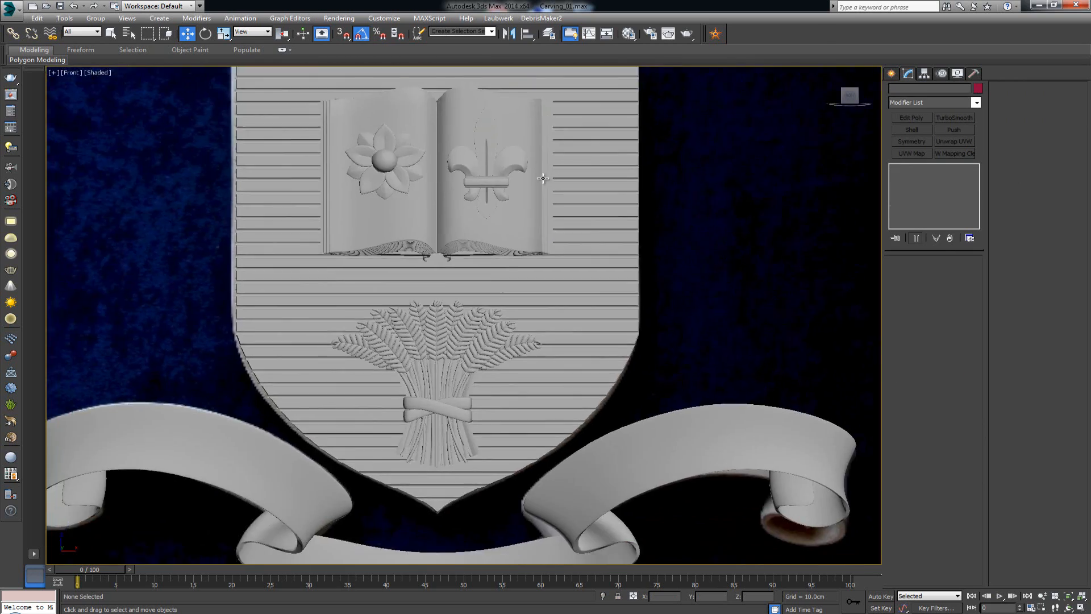
pyautogui.scroll(-3, 607, 162)
pyautogui.moveTo(607, 161); pyautogui.dragTo(605, 197, button='middle')
pyautogui.keyDown('ctrl'); pyautogui.rightClick(463, 76); pyautogui.keyUp('ctrl')
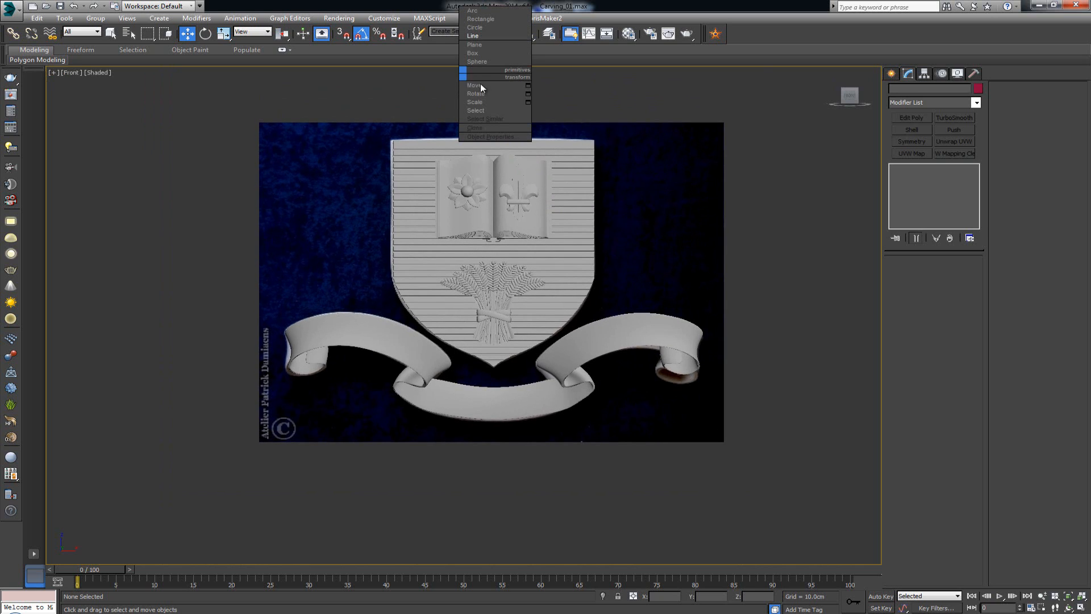
pyautogui.click(496, 46)
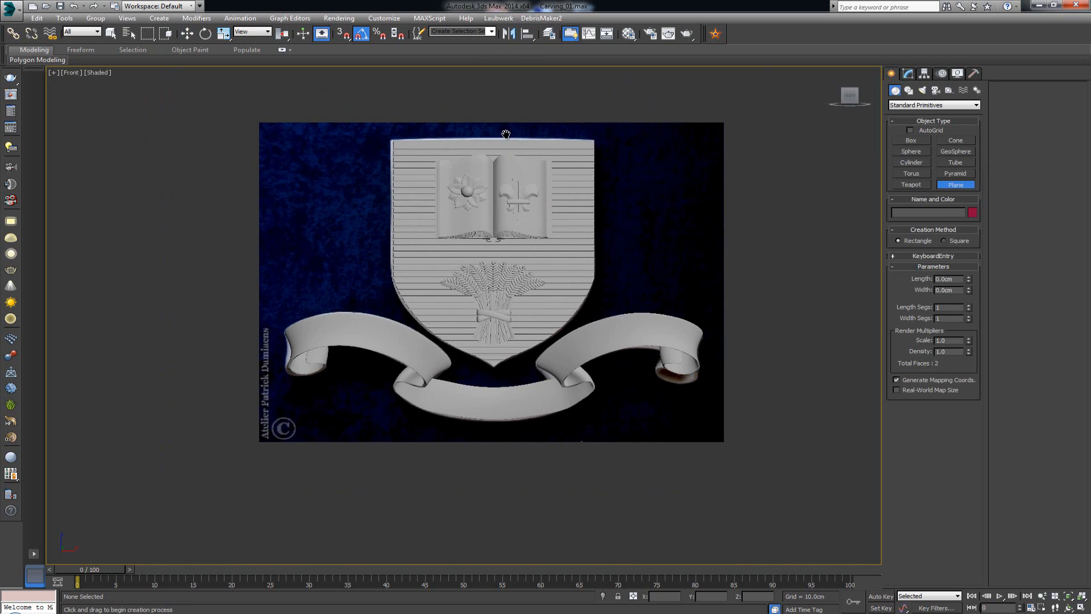
pyautogui.scroll(-2, 480, 211)
pyautogui.moveTo(310, 94); pyautogui.dragTo(691, 396)
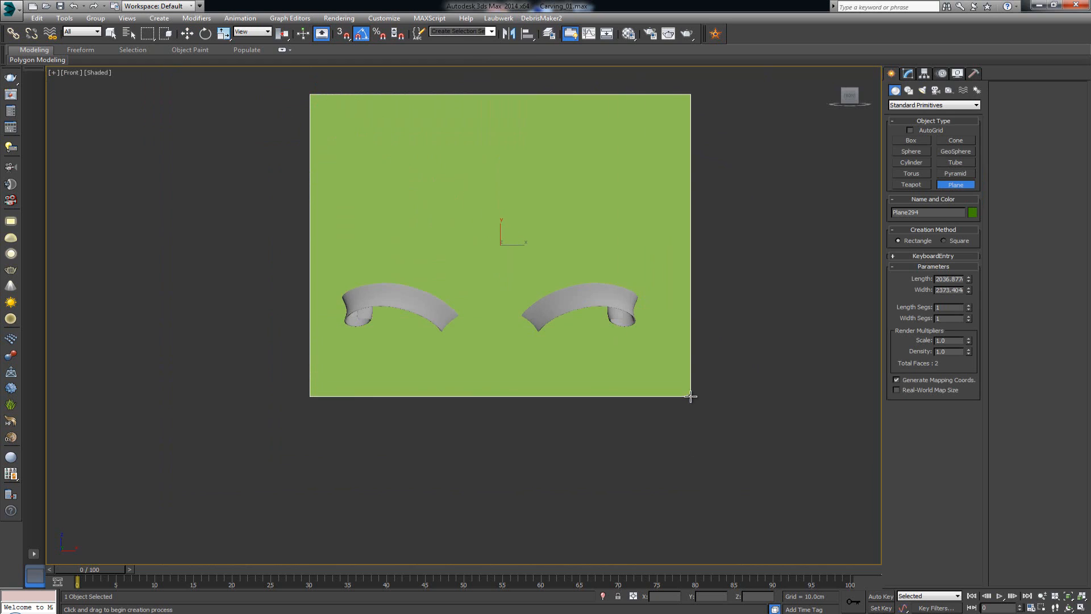
# Set the plane's length and width to 4000 cm each
pyautogui.doubleClick(938, 279)
pyautogui.write('4000')
pyautogui.press('Tab')
pyautogui.write('4000')
pyautogui.press('Return')
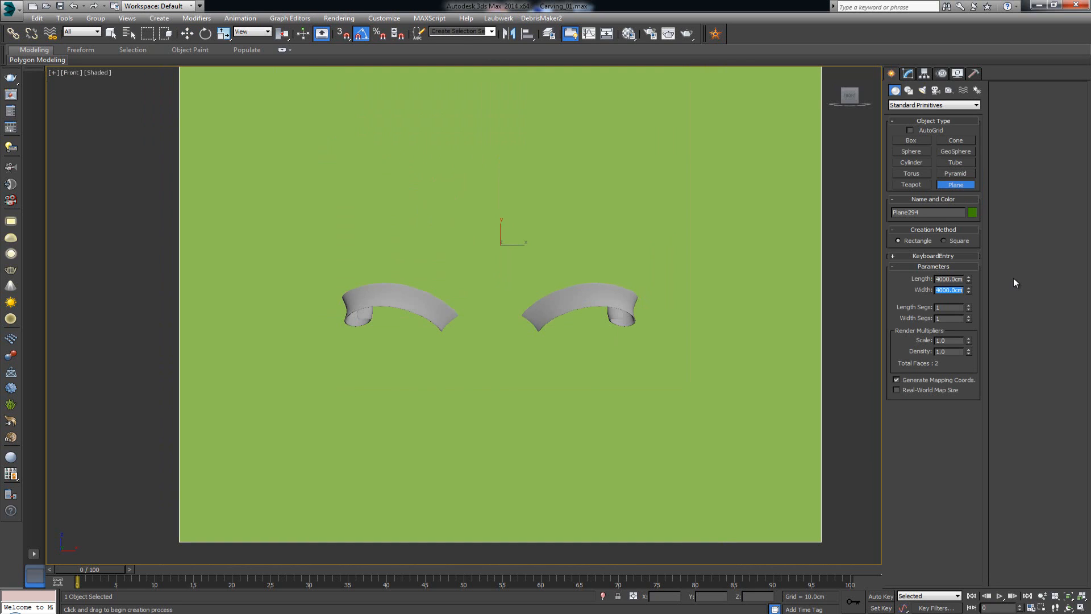
# Move the plane to the world origin at X 0, Y 0, Z 0 and return to four views with Perspective active
pyautogui.press('w')
pyautogui.press('F12')
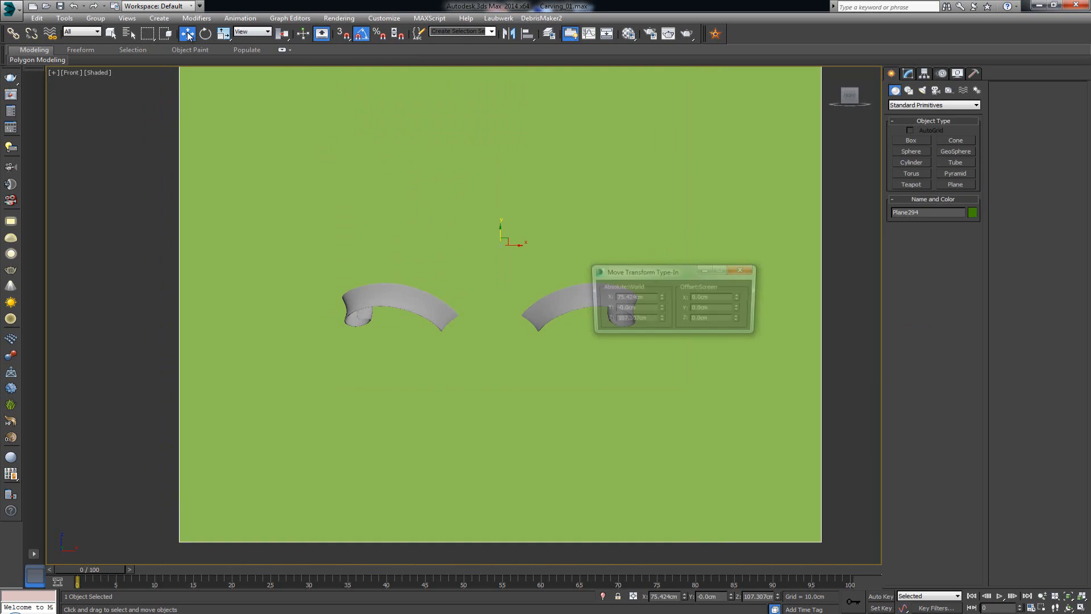
pyautogui.rightClick(661, 297)
pyautogui.rightClick(661, 309)
pyautogui.rightClick(661, 319)
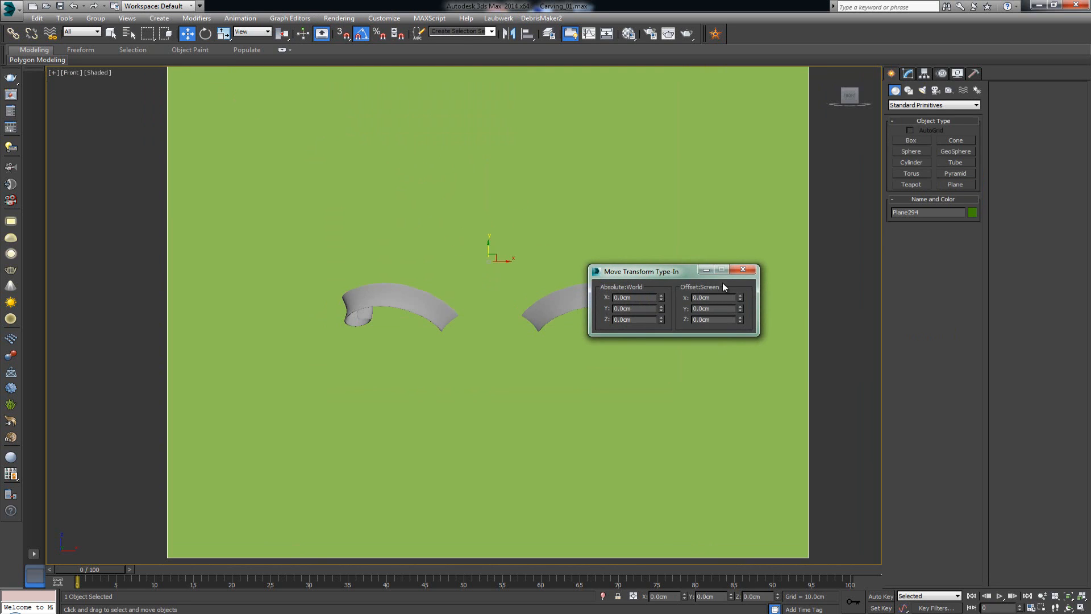
pyautogui.click(743, 270)
pyautogui.hotkey('alt', 'w')
pyautogui.rightClick(582, 362)
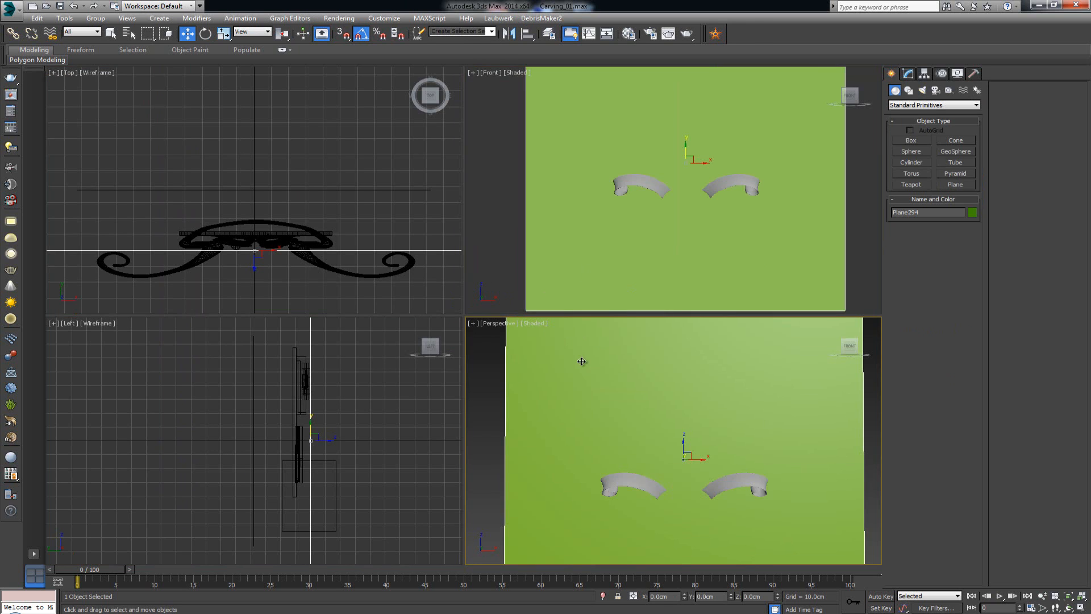
# Move the background plane along the Y axis in the Perspective view until it stands close behind the shield
pyautogui.hotkey('alt', 'w')
pyautogui.keyDown('alt'); pyautogui.moveTo(484, 280); pyautogui.dragTo(497, 331, button='middle'); pyautogui.keyUp('alt')
pyautogui.moveTo(470, 352); pyautogui.dragTo(437, 339)
pyautogui.keyDown('alt'); pyautogui.moveTo(457, 341); pyautogui.dragTo(387, 314, button='middle'); pyautogui.keyUp('alt')
pyautogui.keyDown('alt'); pyautogui.moveTo(438, 263); pyautogui.dragTo(509, 277, button='middle'); pyautogui.keyUp('alt')
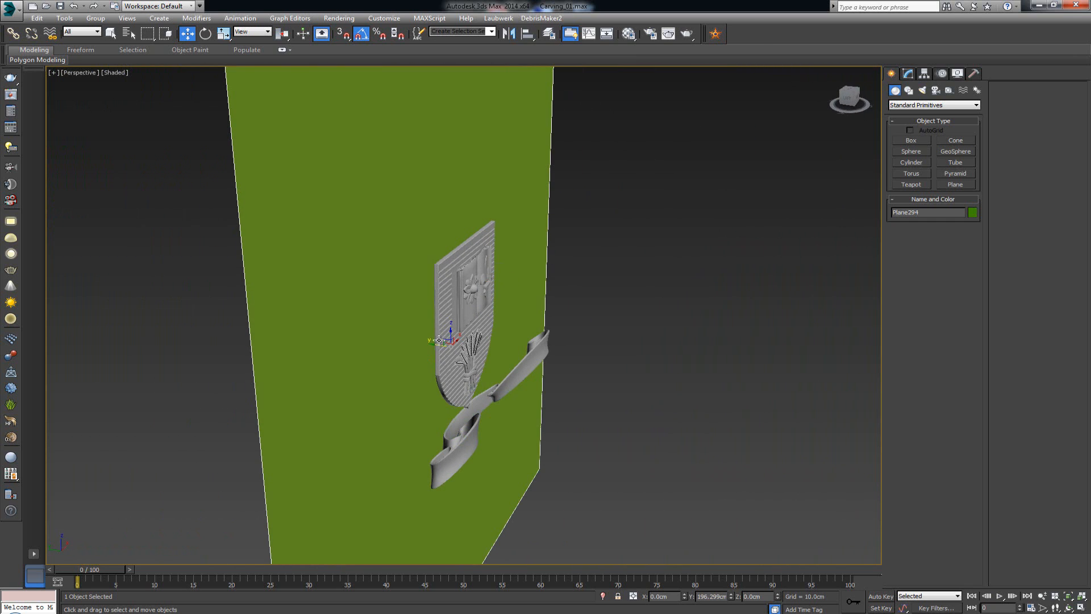
pyautogui.moveTo(439, 345); pyautogui.dragTo(446, 345)
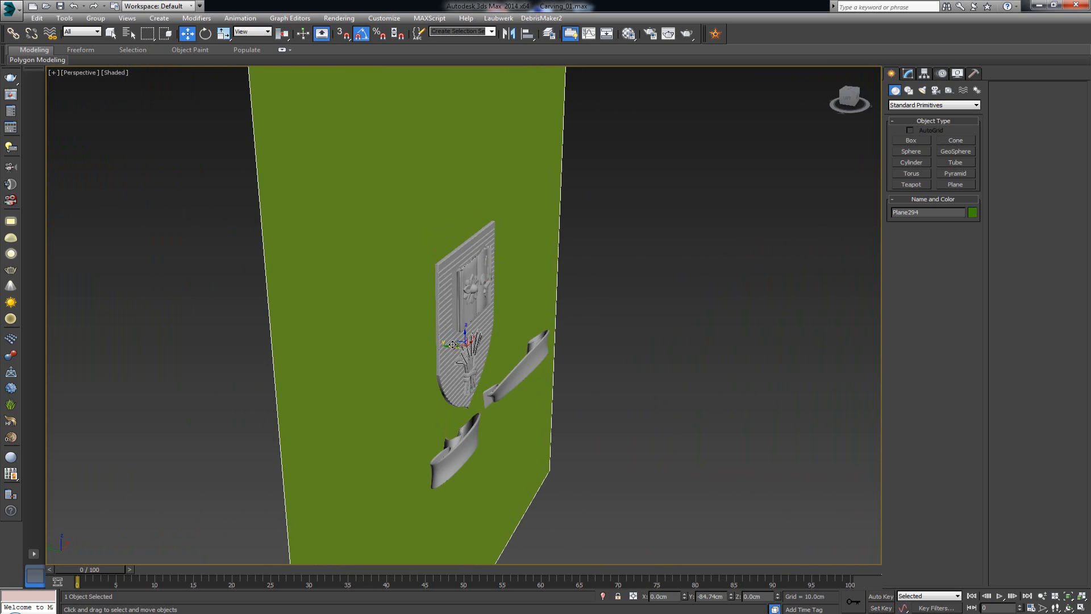
# Move the ribbon banner forward along the Y axis so its middle section clears the background plane, and deselect it
pyautogui.click(444, 298)
pyautogui.scroll(3, 449, 271)
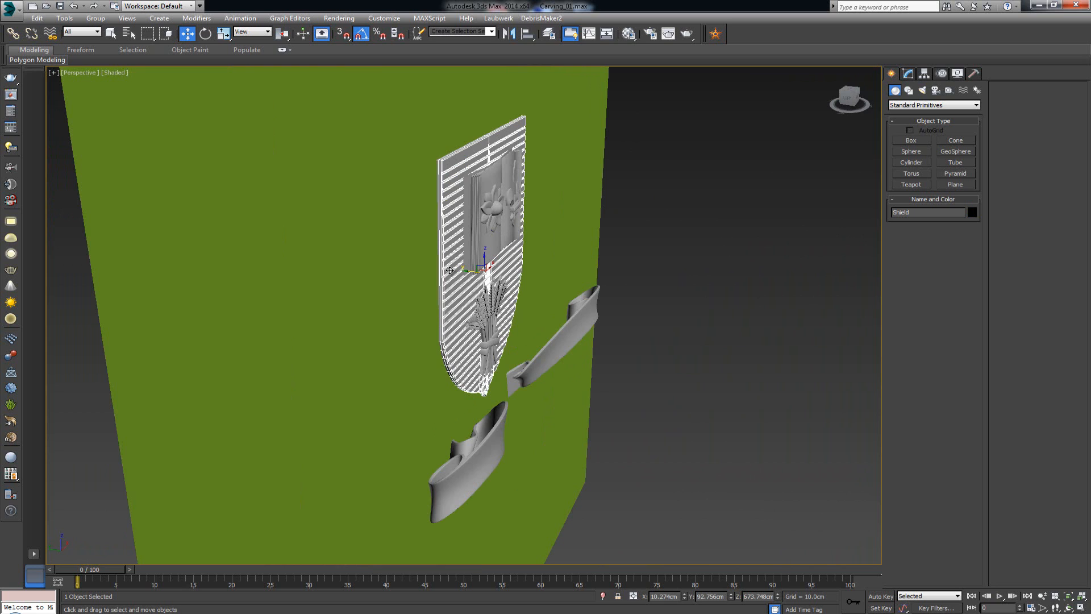
pyautogui.click(553, 364)
pyautogui.moveTo(493, 394); pyautogui.dragTo(514, 398)
pyautogui.keyDown('alt'); pyautogui.moveTo(513, 398); pyautogui.dragTo(441, 376, button='middle'); pyautogui.keyUp('alt')
pyautogui.moveTo(516, 325); pyautogui.dragTo(433, 343, button='middle')
pyautogui.scroll(-3, 373, 354)
pyautogui.click(773, 351)
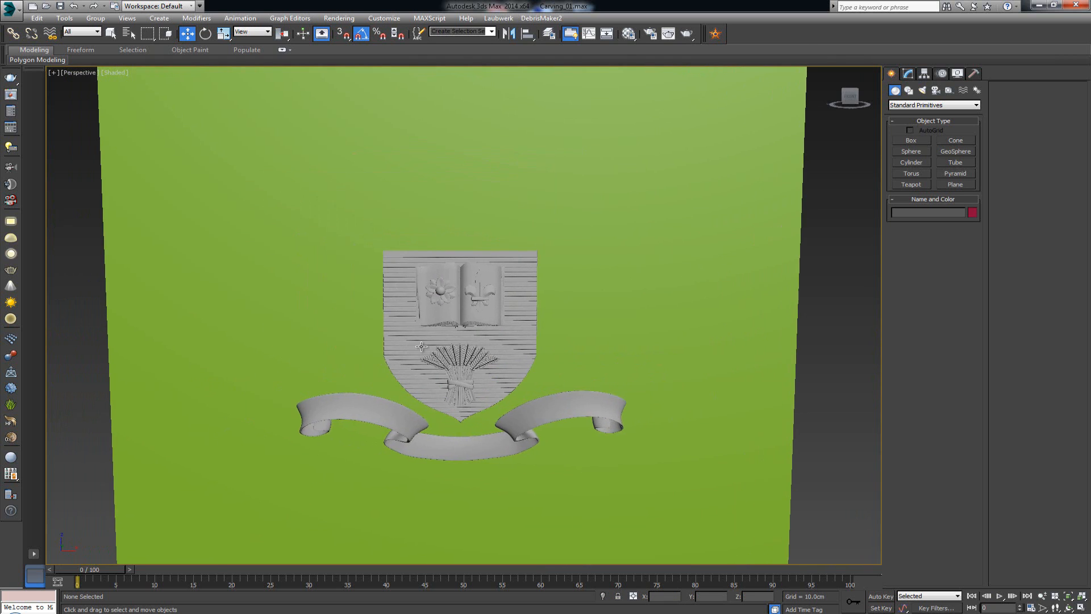
pyautogui.scroll(-3, 438, 338)
pyautogui.scroll(3, 440, 322)
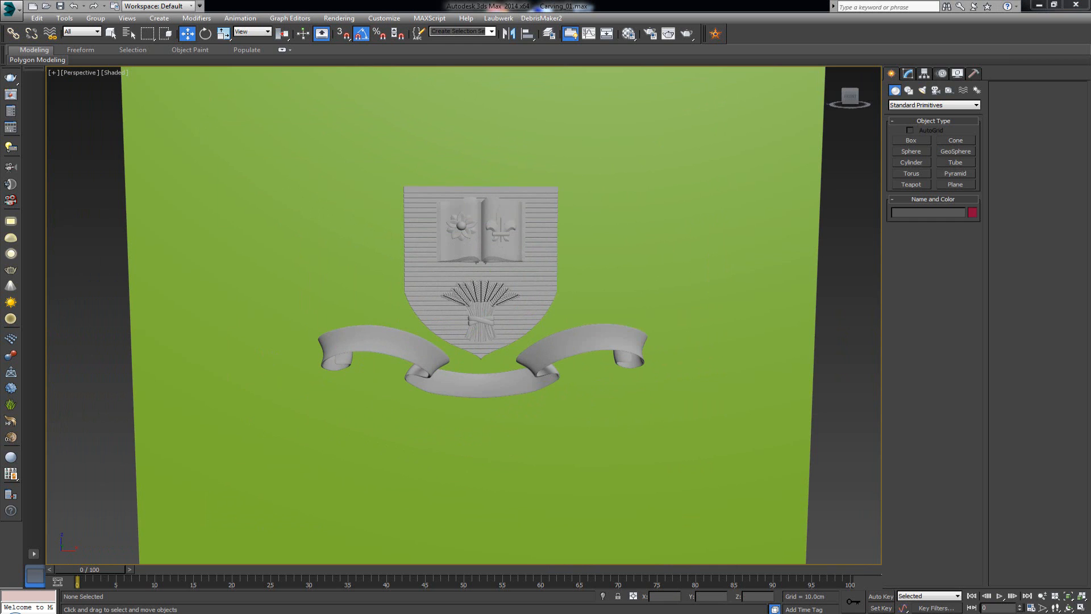
# Examine the dark blue velvet in the reference carving photo and the Velvet_CLR texture image
pyautogui.moveTo(93, 79); pyautogui.dragTo(354, 80)
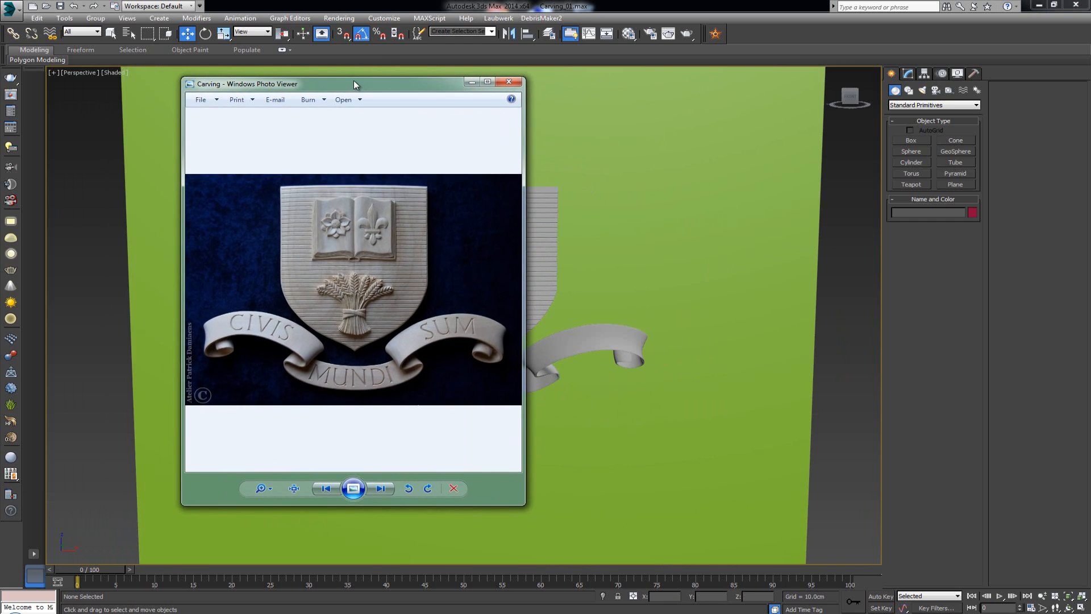
pyautogui.doubleClick(354, 80)
pyautogui.scroll(5, 259, 206)
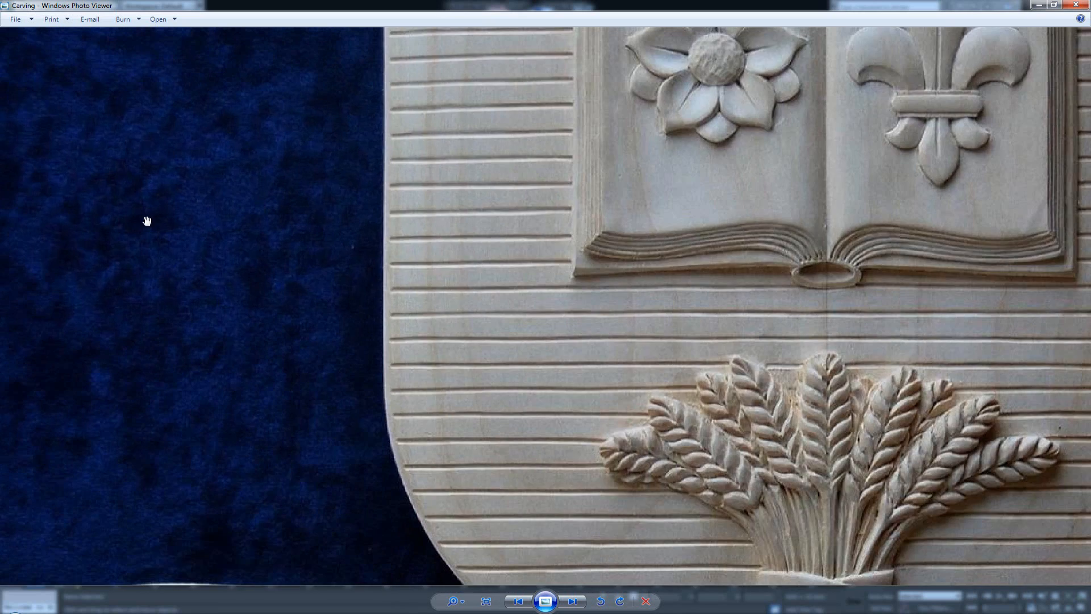
pyautogui.scroll(-5, 292, 324)
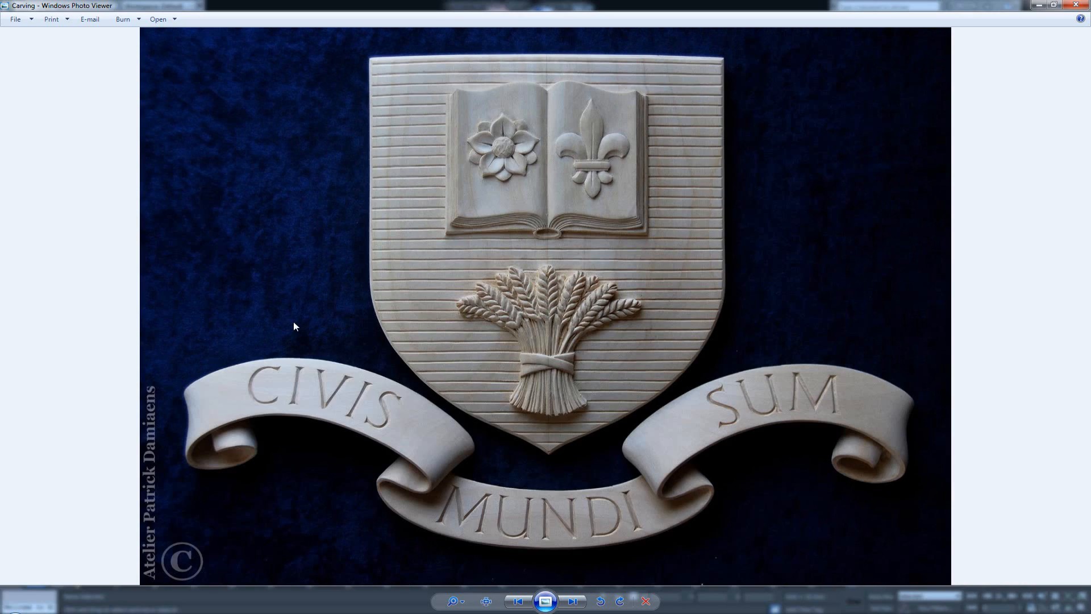
pyautogui.click(1083, 6)
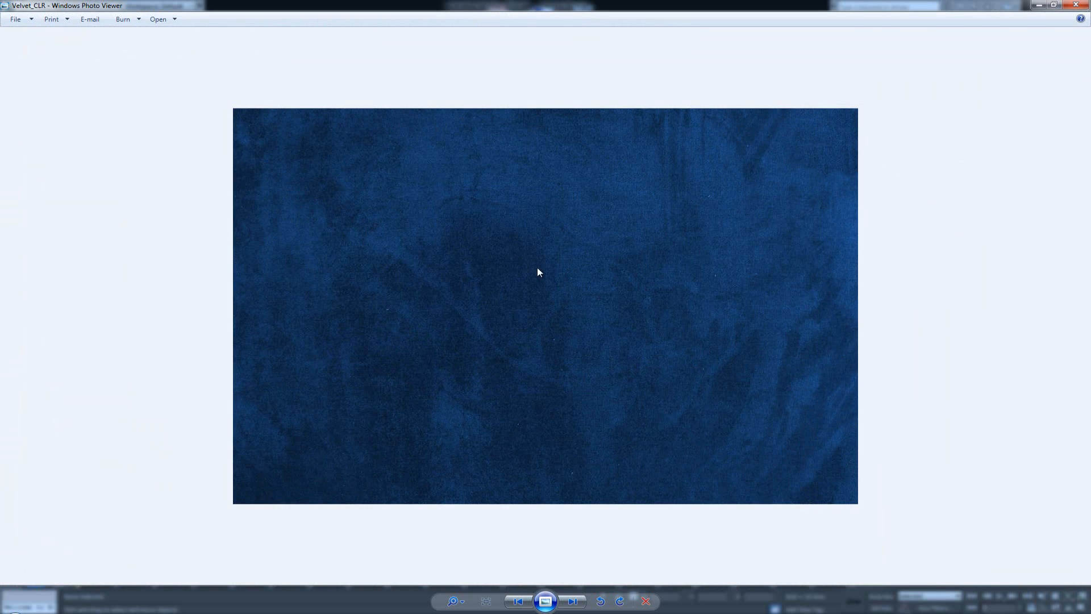
pyautogui.scroll(2, 539, 269)
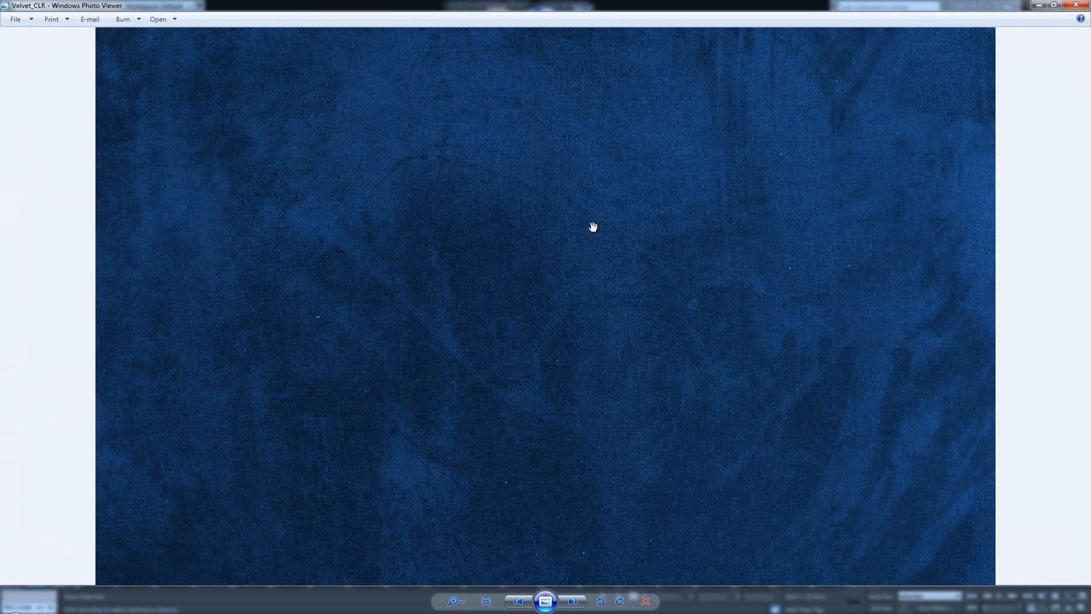
pyautogui.click(1077, 5)
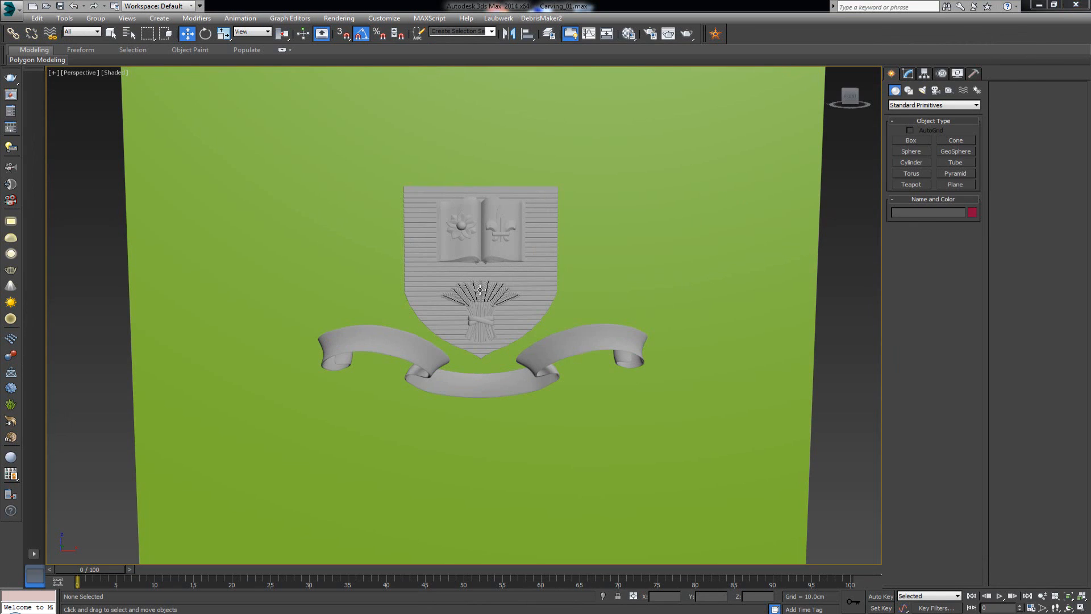
# Assign the purple Material #3, a VRayMtl, to the background plane
pyautogui.press('m')
pyautogui.moveTo(248, 97); pyautogui.dragTo(562, 117)
pyautogui.moveTo(278, 59); pyautogui.dragTo(166, 82)
pyautogui.click(137, 117)
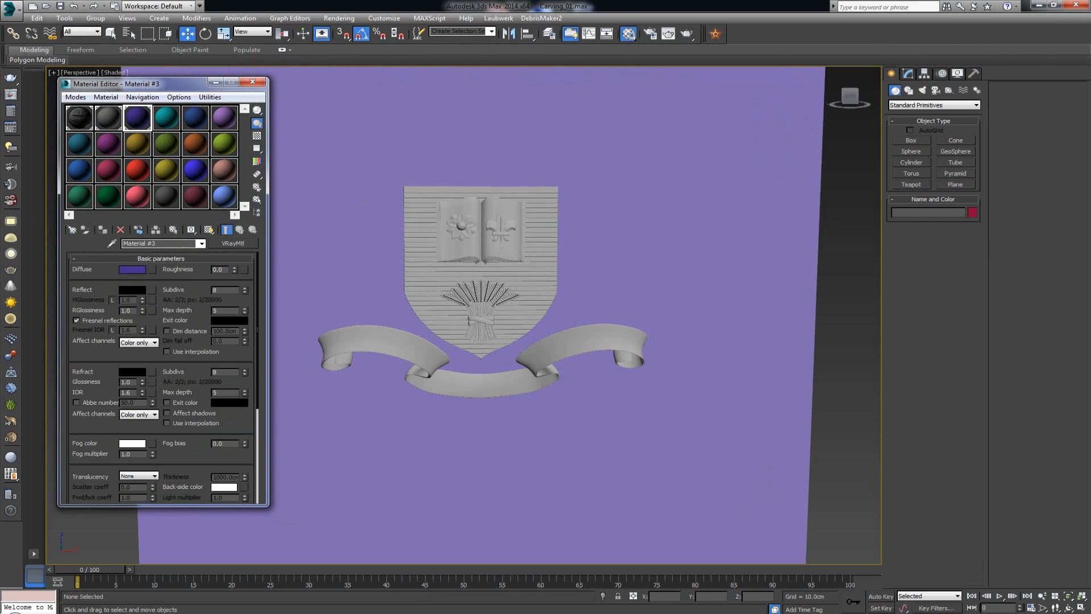
# Load the Velvet_CLR image as the diffuse map of Material #3 and show it shaded in the viewport
pyautogui.moveTo(182, 86); pyautogui.dragTo(433, 89)
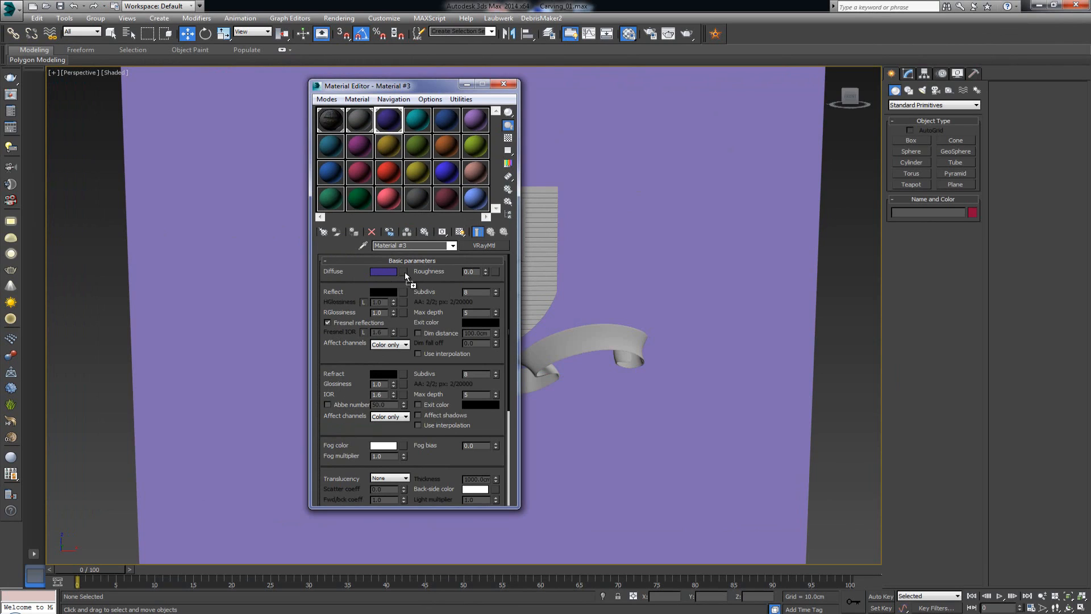
pyautogui.moveTo(405, 272); pyautogui.dragTo(405, 271)
pyautogui.click(459, 232)
pyautogui.click(511, 85)
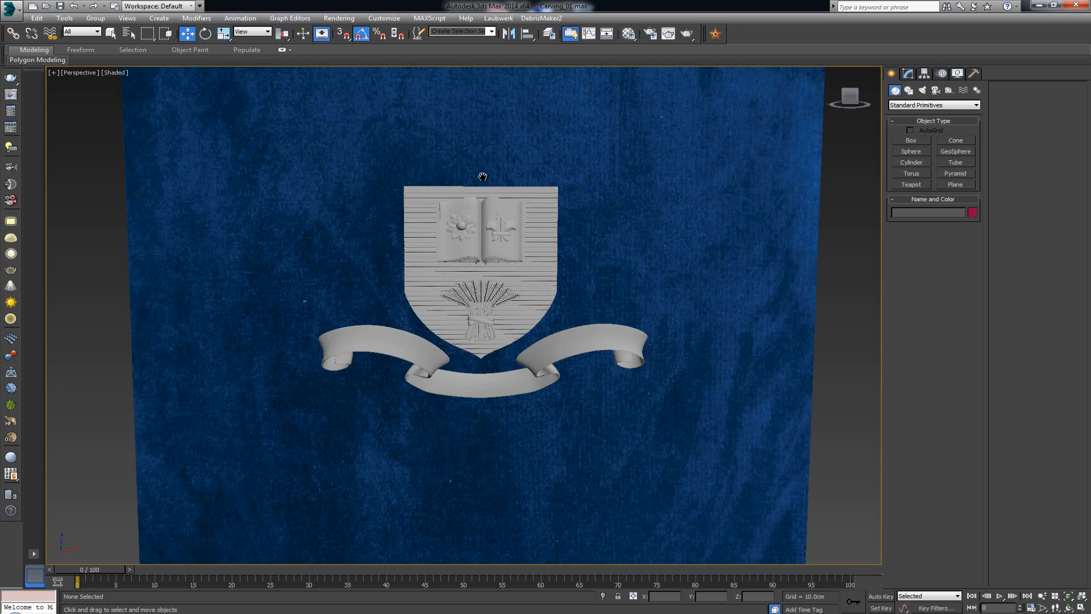
# Inspect the carving against the velvet backdrop and study the wood in the reference photo and the Desaturated_Wood texture images
pyautogui.scroll(-3, 482, 187)
pyautogui.moveTo(478, 222); pyautogui.dragTo(425, 267, button='middle')
pyautogui.scroll(5, 506, 251)
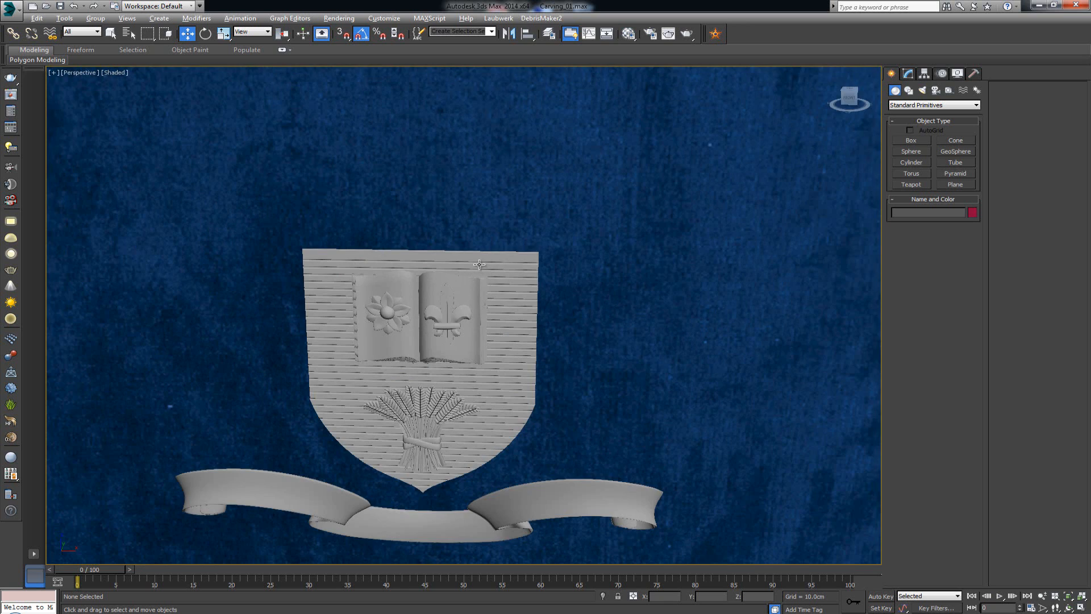
pyautogui.scroll(-4, 479, 264)
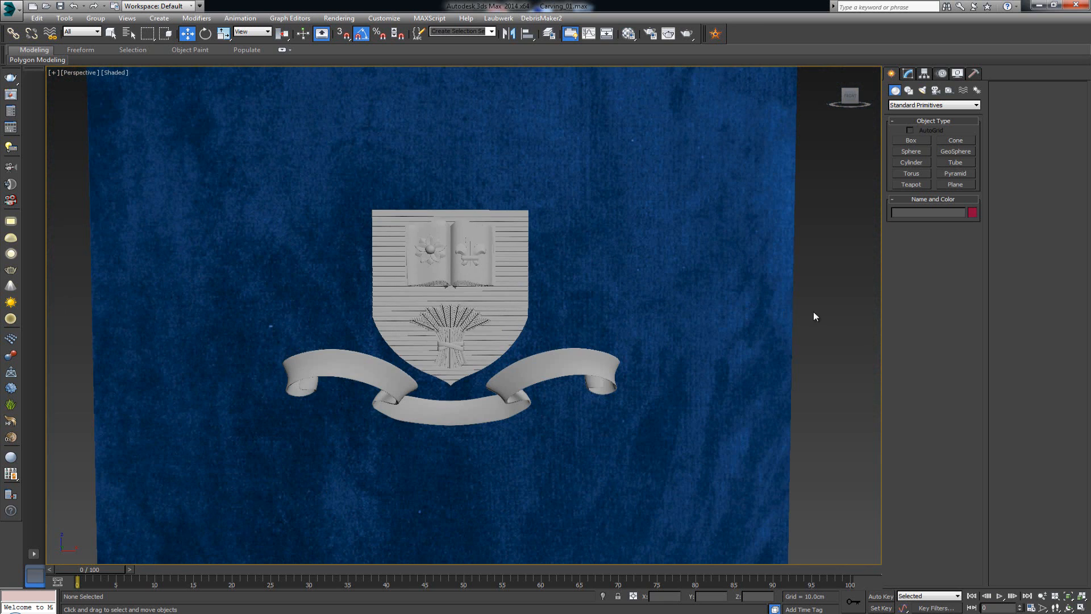
pyautogui.scroll(3, 473, 302)
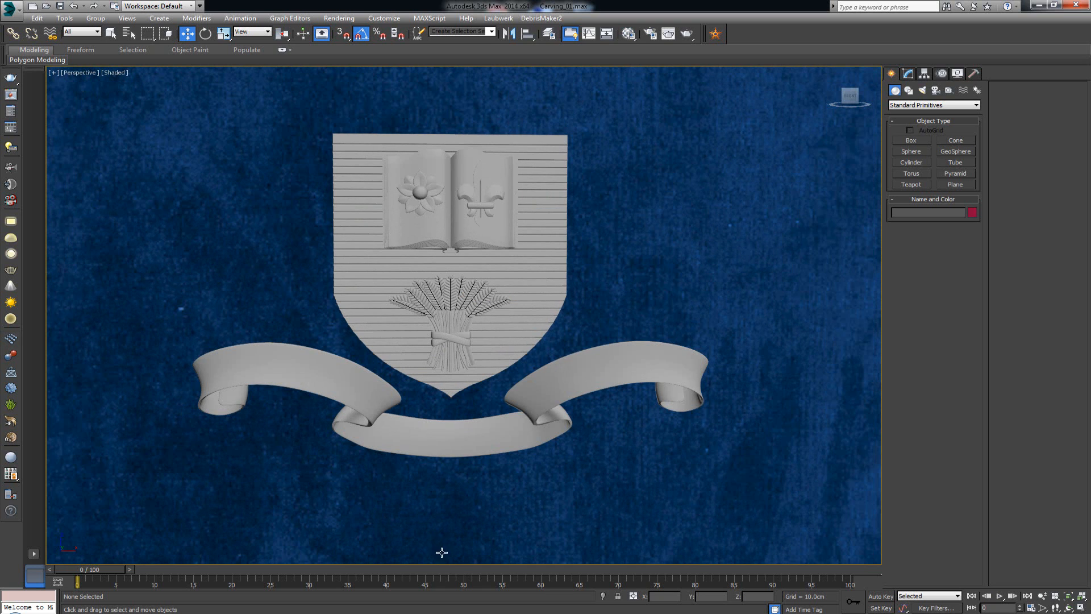
pyautogui.click(594, 603)
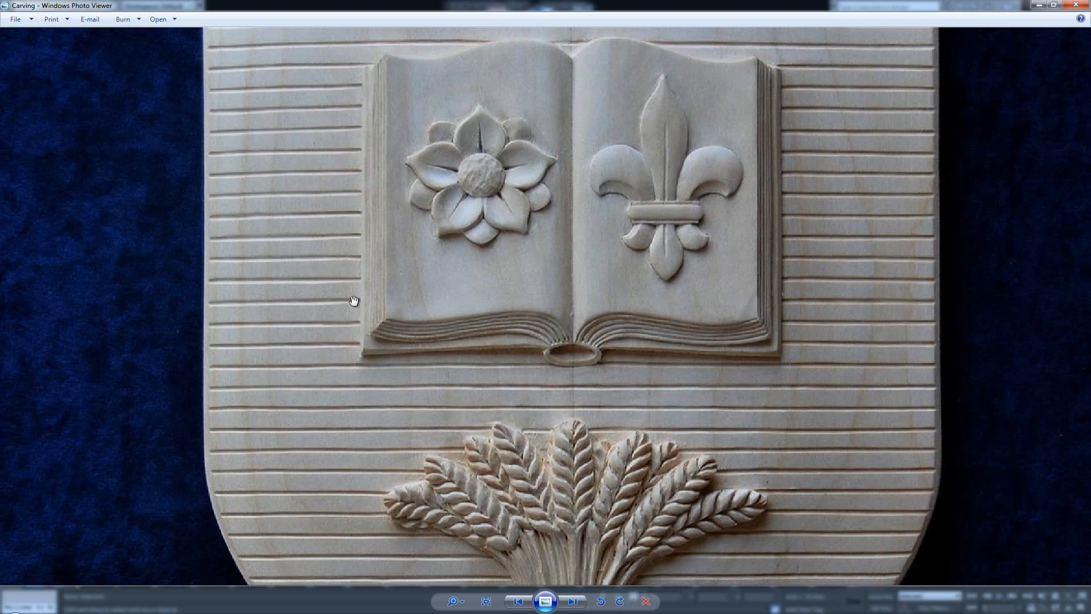
pyautogui.moveTo(332, 353); pyautogui.dragTo(324, 196)
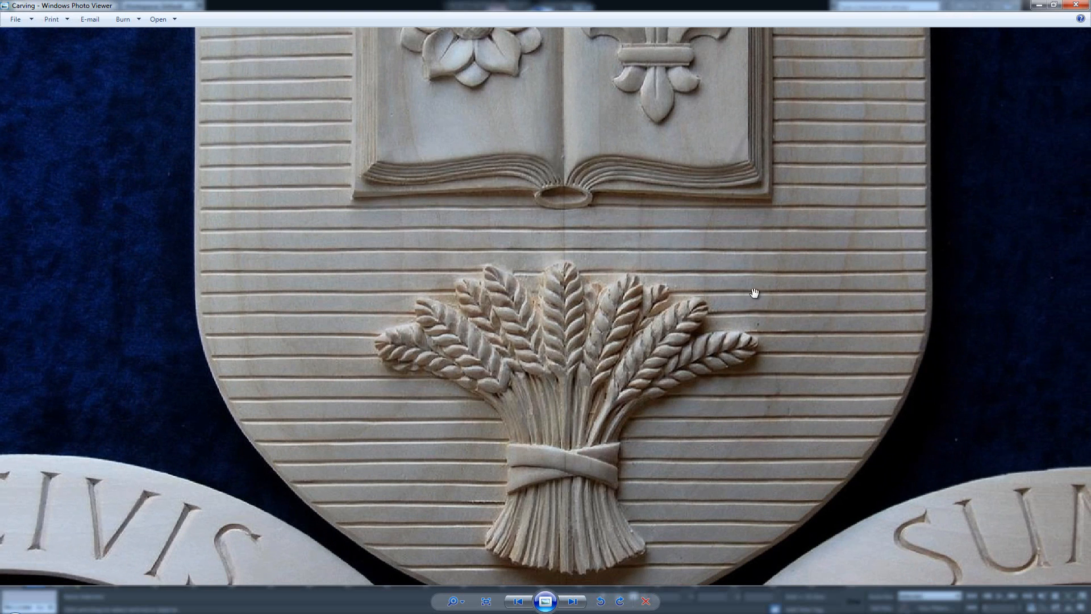
pyautogui.moveTo(831, 189); pyautogui.dragTo(724, 399)
pyautogui.scroll(-2, 723, 303)
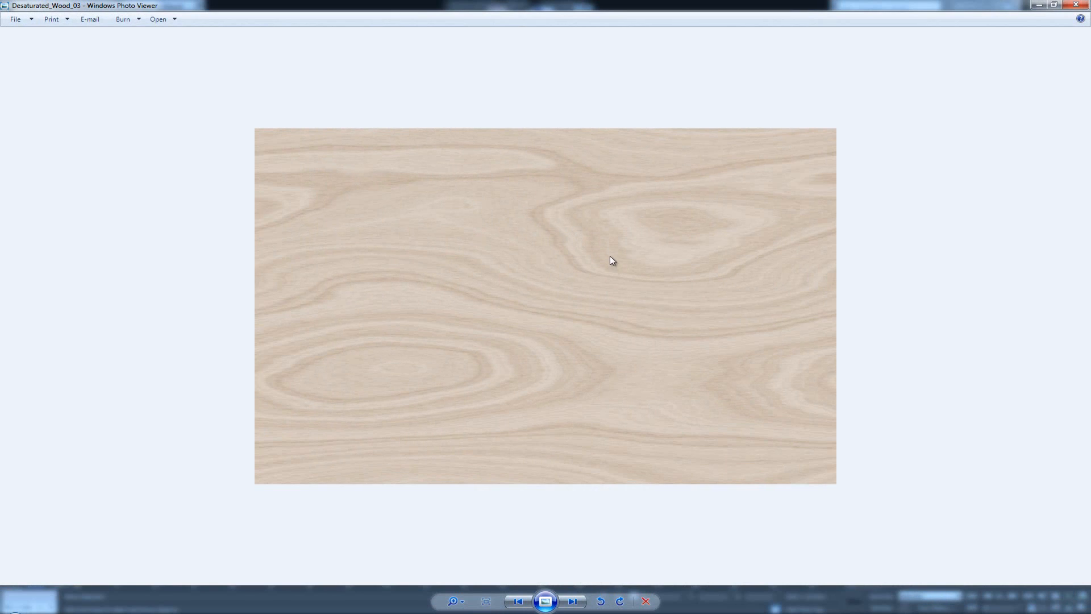
pyautogui.scroll(2, 612, 260)
pyautogui.scroll(-2, 451, 297)
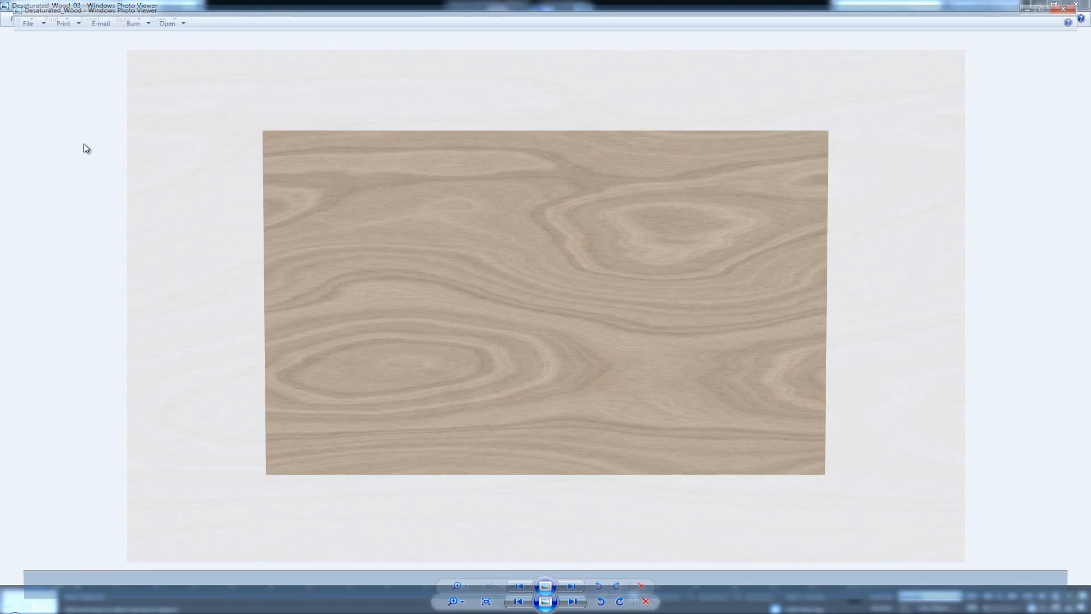
pyautogui.scroll(1, 579, 264)
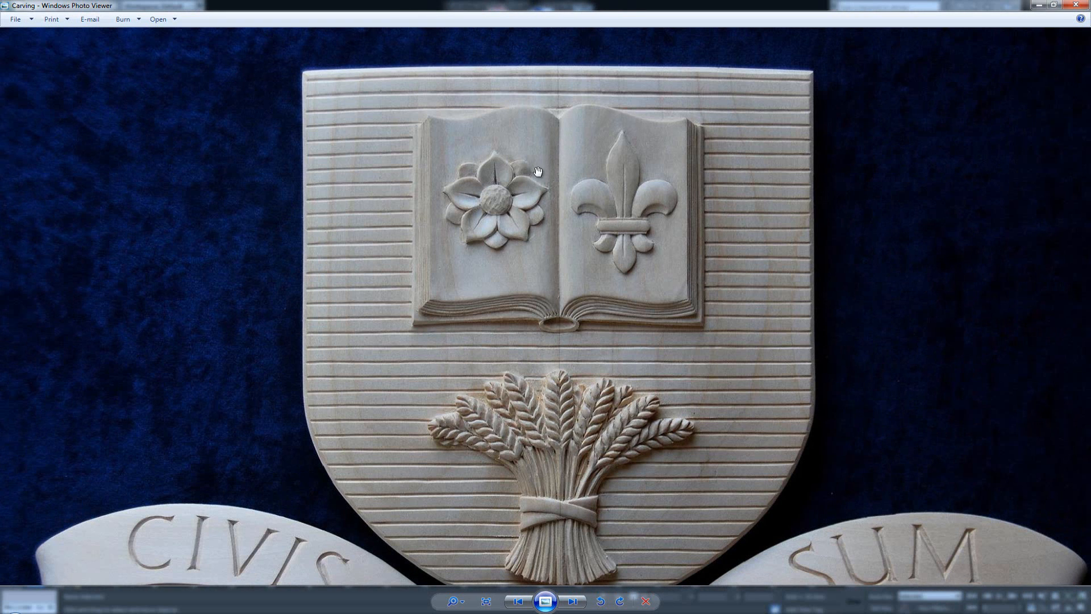
pyautogui.click(1076, 5)
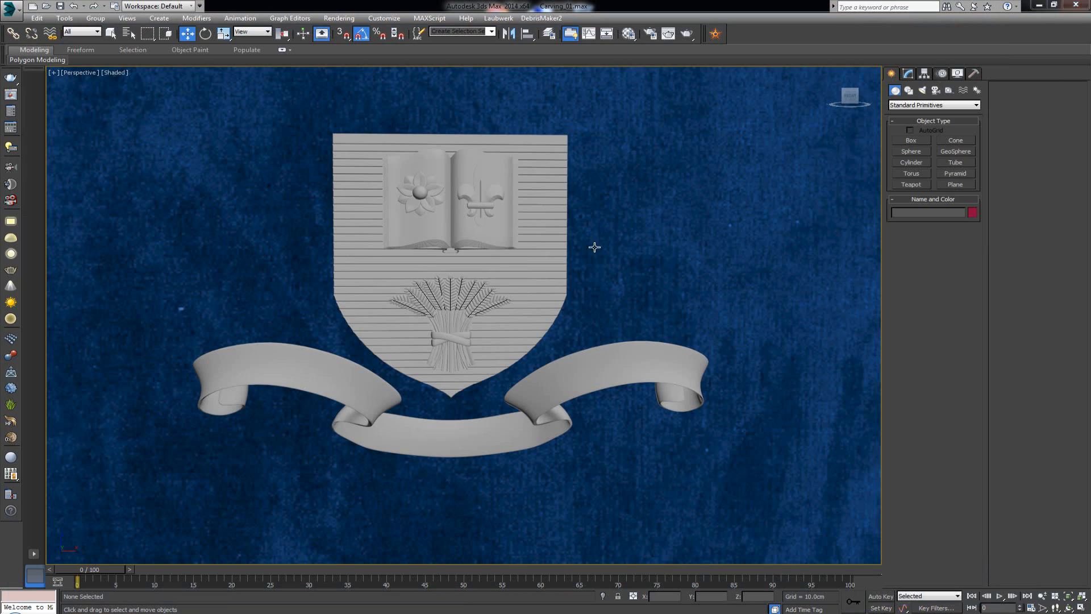
# Rename Material #4 in the Material Editor as Lime_Wood
pyautogui.press('m')
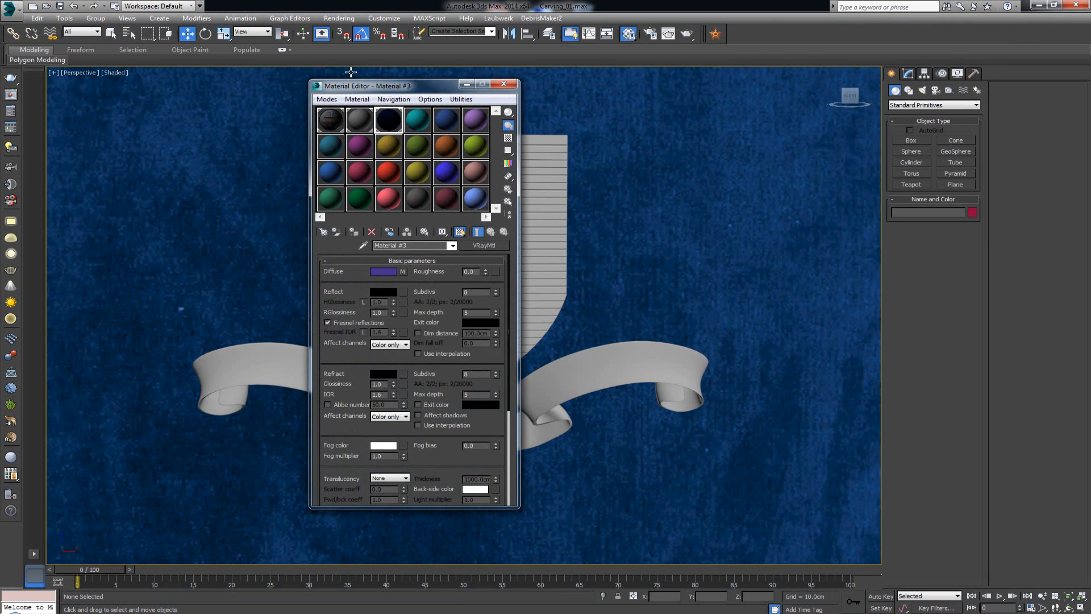
pyautogui.moveTo(401, 89); pyautogui.dragTo(753, 77)
pyautogui.click(770, 108)
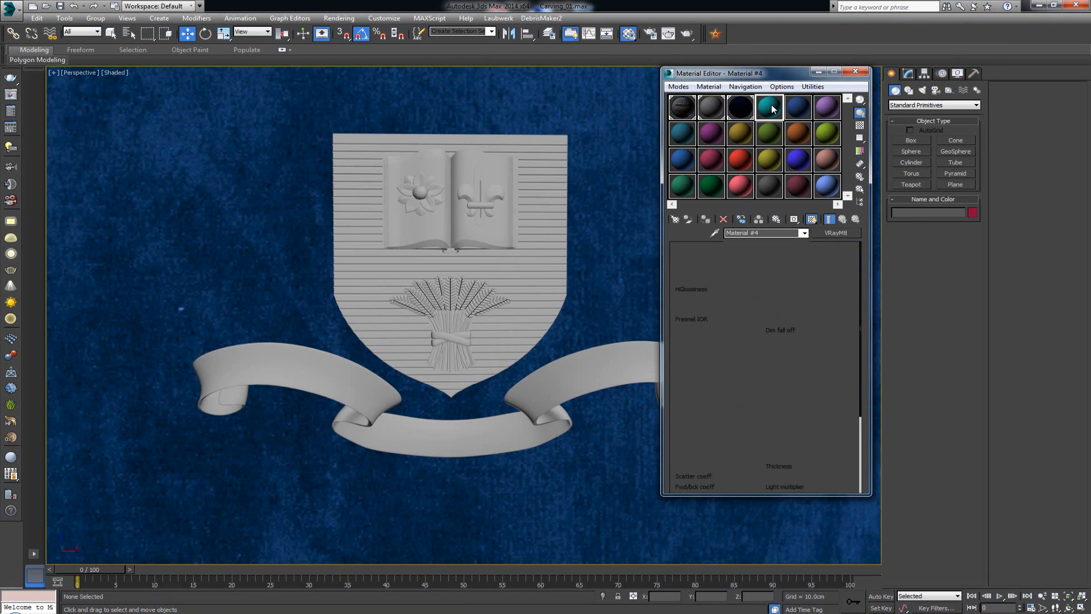
pyautogui.moveTo(765, 233); pyautogui.dragTo(696, 233)
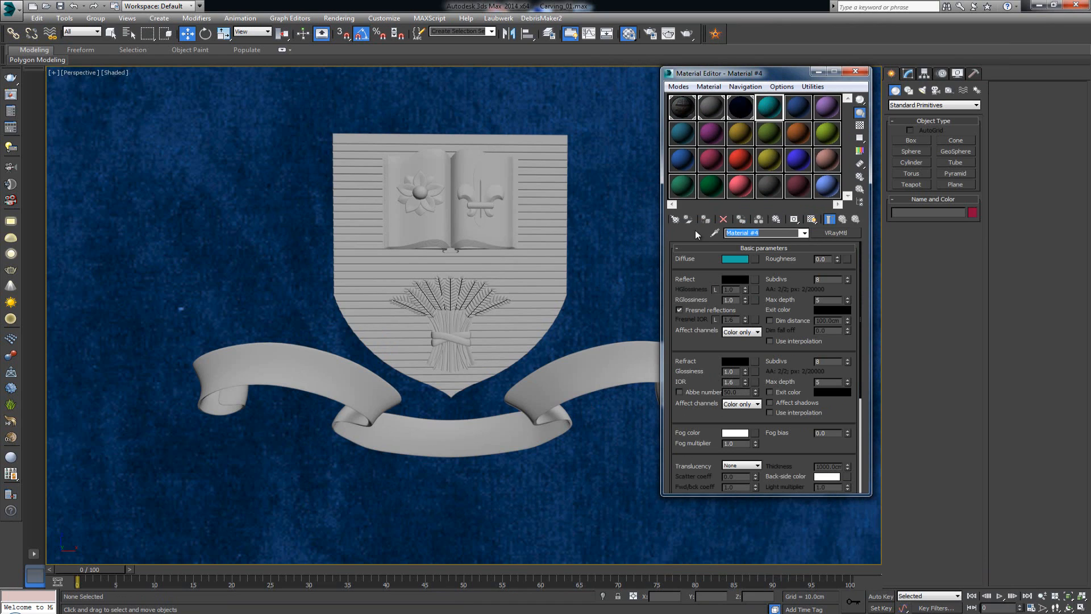
pyautogui.write('Lime_Wood')
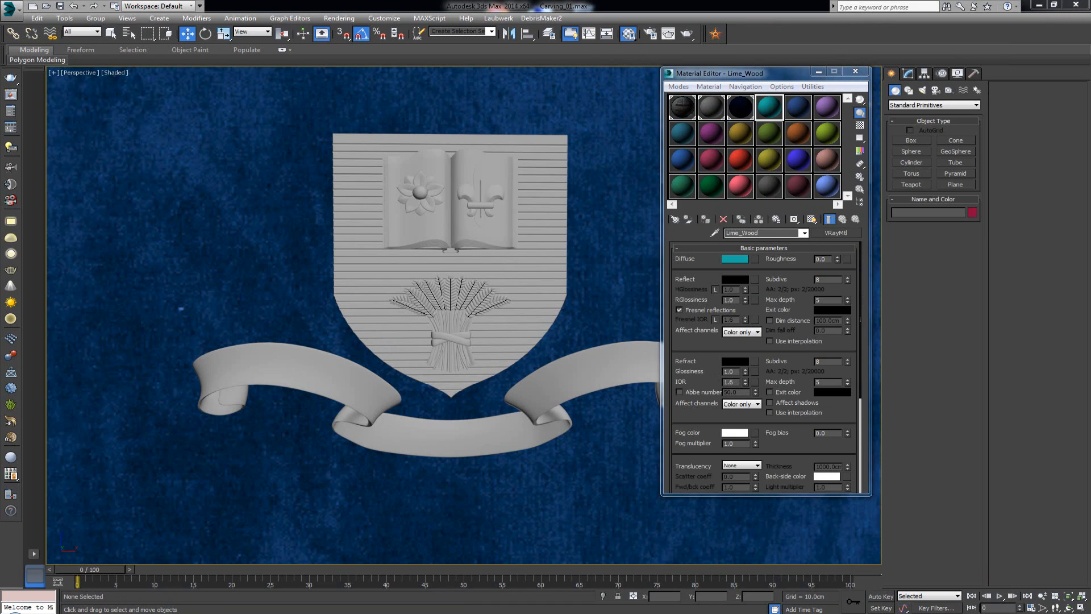
# Load the wood-grain texture as Lime_Wood's diffuse map and enlarge the material's preview
pyautogui.moveTo(757, 260); pyautogui.dragTo(756, 260)
pyautogui.doubleClick(770, 108)
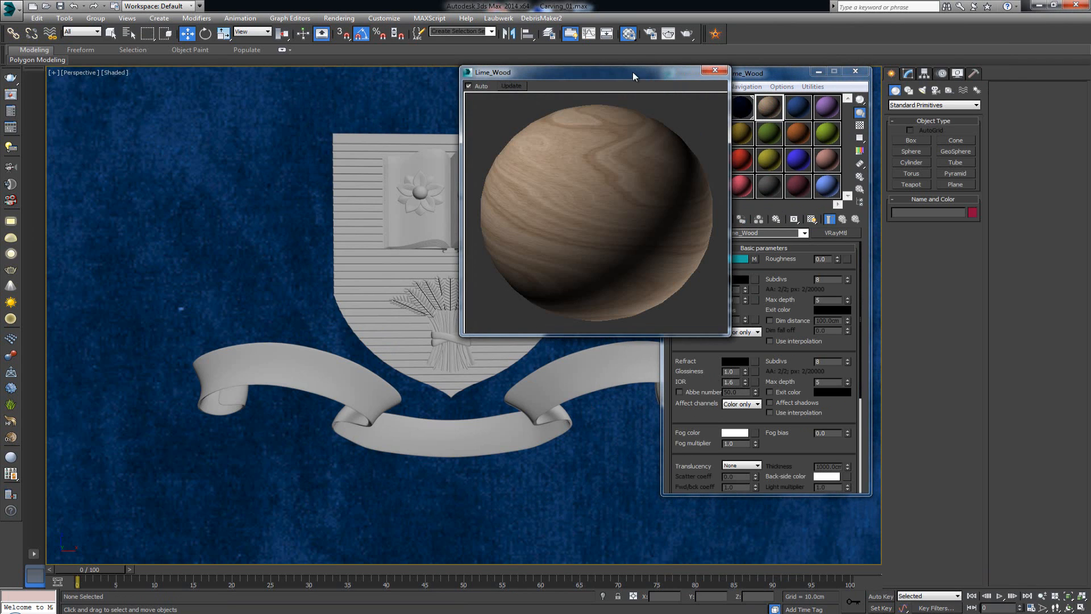
pyautogui.moveTo(633, 72); pyautogui.dragTo(209, 72)
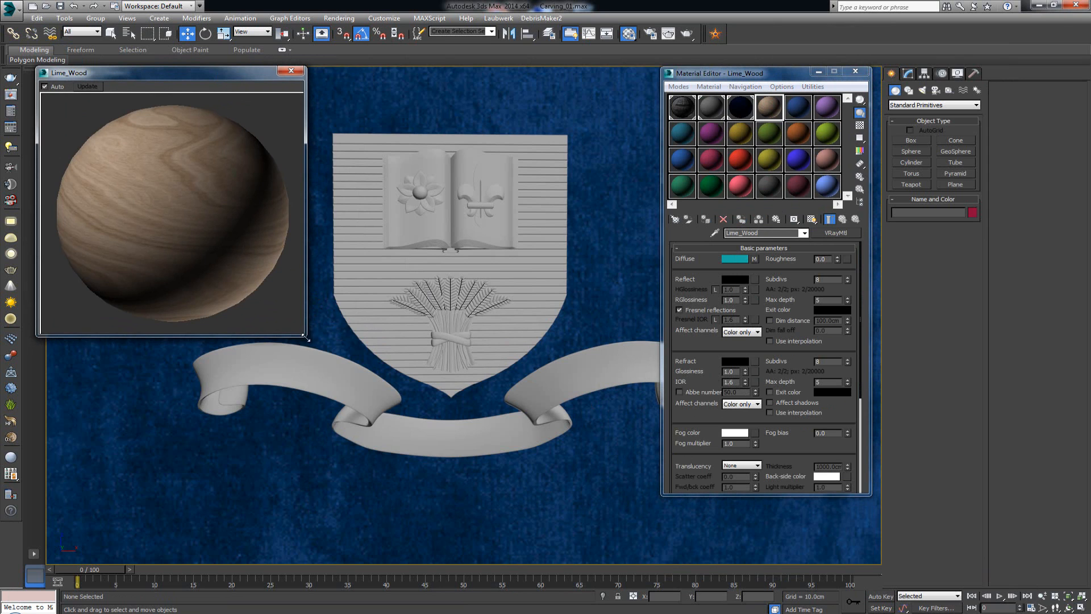
pyautogui.moveTo(306, 337); pyautogui.dragTo(465, 483)
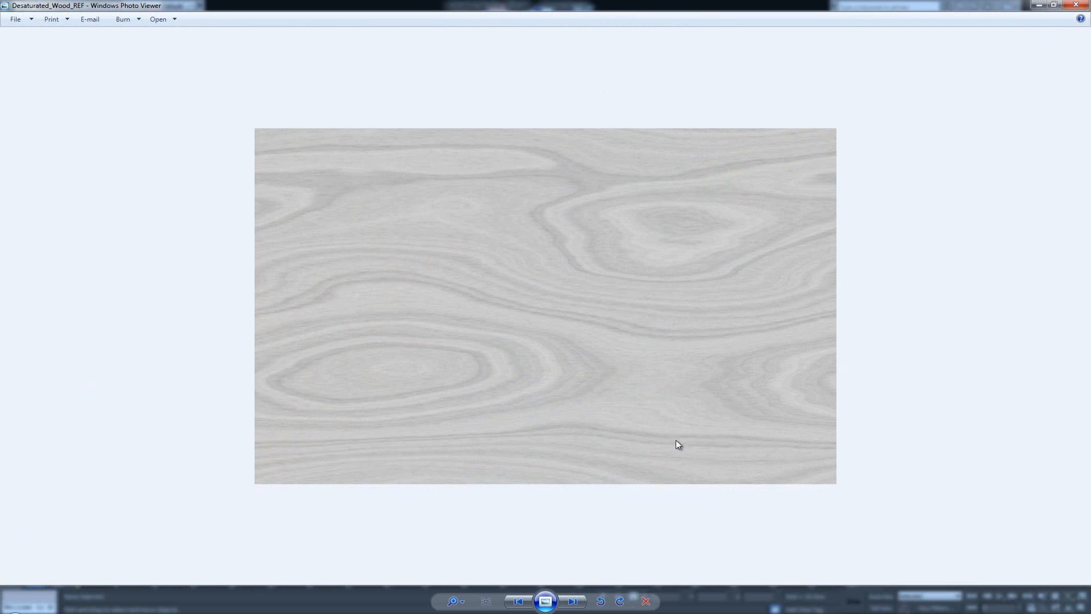
# Use the Desaturated_Wood_REF image as Lime_Wood's reflection map, set the reflection glossiness to 0.65 and close the enlarged preview
pyautogui.click(1076, 5)
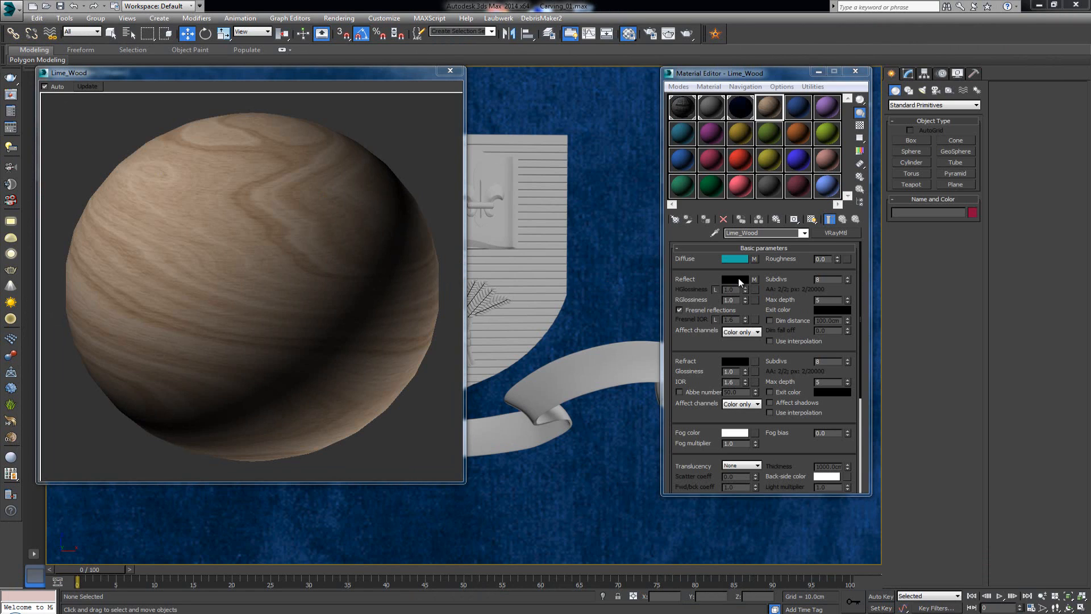
pyautogui.doubleClick(739, 300)
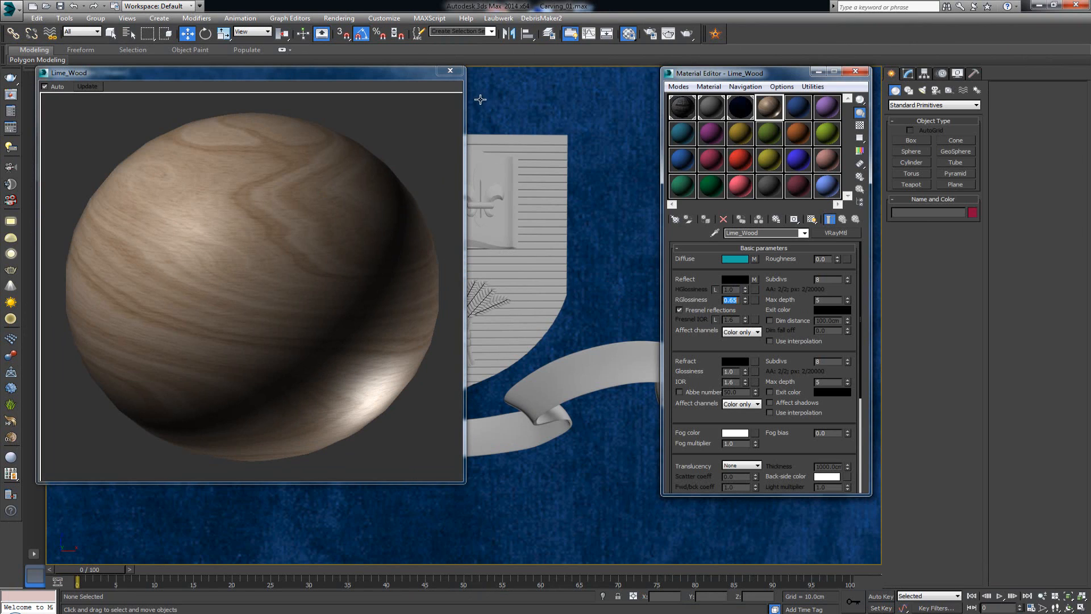
pyautogui.click(453, 72)
# Assign the Lime_Wood material to the shield, show its texture in the viewport and minimize the Material Editor
pyautogui.moveTo(473, 169); pyautogui.dragTo(468, 181, button='middle')
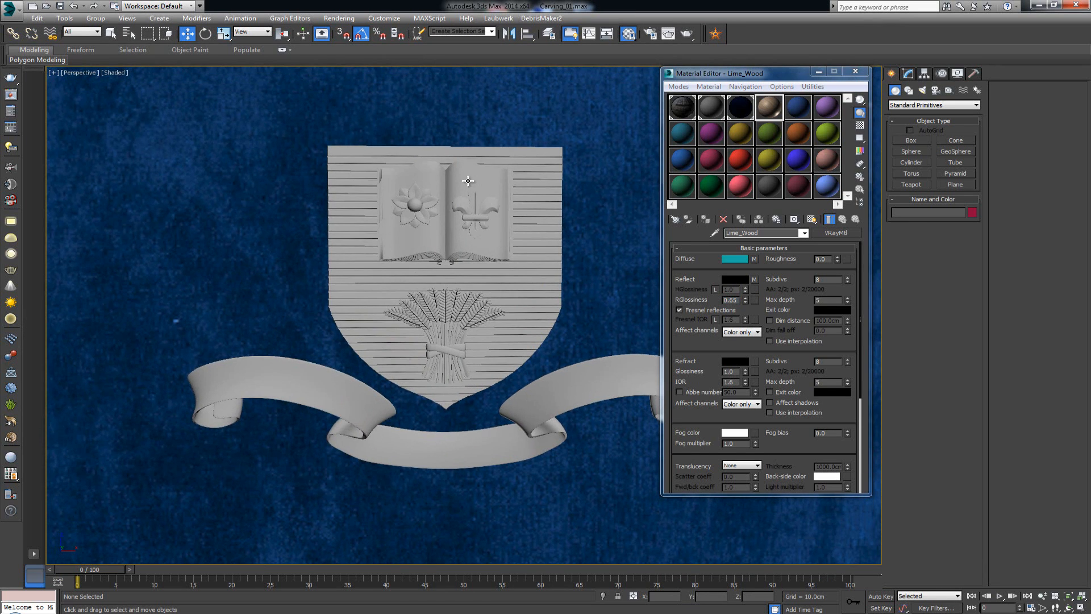
pyautogui.scroll(5, 468, 181)
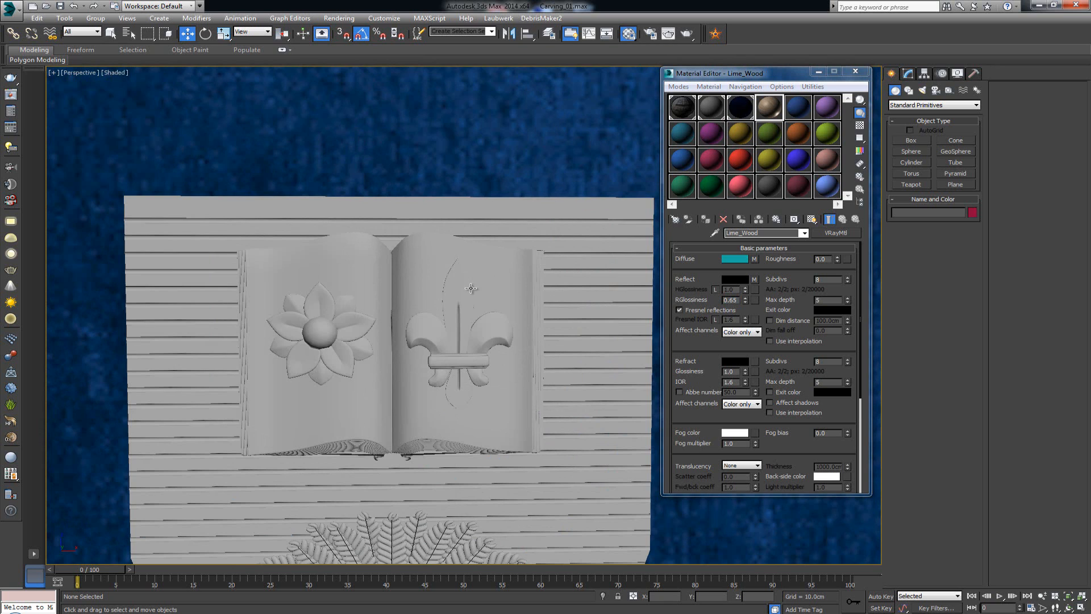
pyautogui.moveTo(470, 289); pyautogui.dragTo(435, 189, button='middle')
pyautogui.click(552, 322)
pyautogui.moveTo(469, 346); pyautogui.dragTo(494, 279, button='middle')
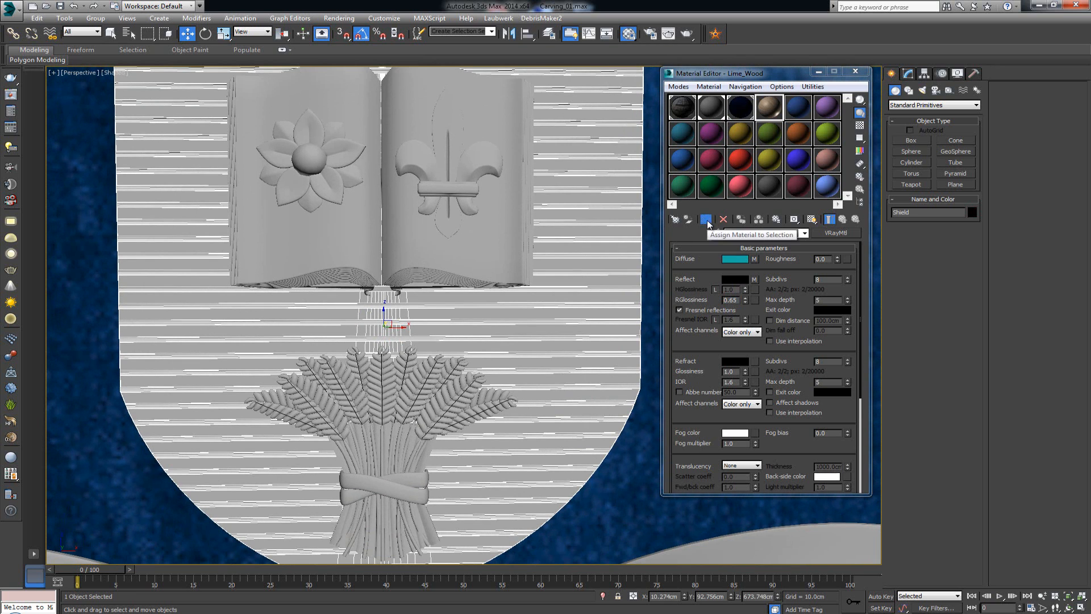
pyautogui.click(706, 220)
pyautogui.click(812, 219)
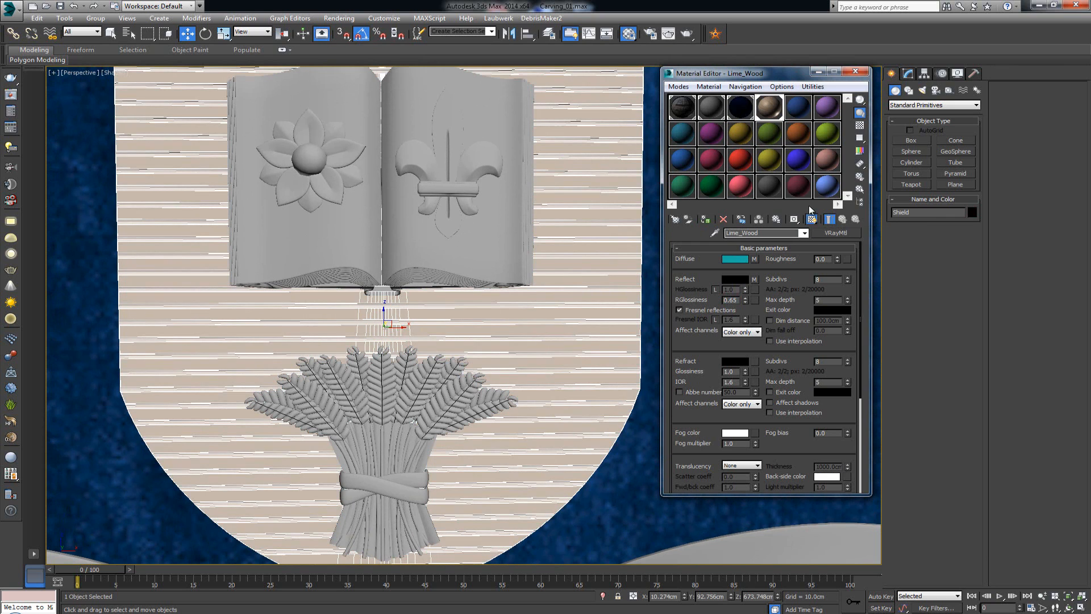
pyautogui.click(819, 71)
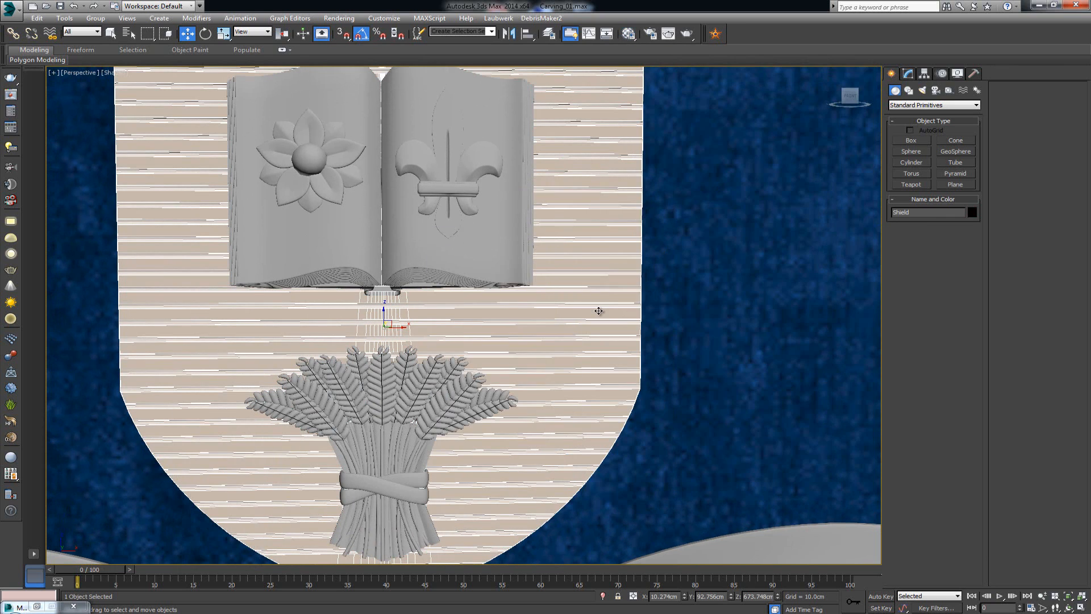
# Add a UVW Map modifier to the shield and set its mapping to Box
pyautogui.scroll(5, 598, 311)
pyautogui.press('F4')
pyautogui.press('z')
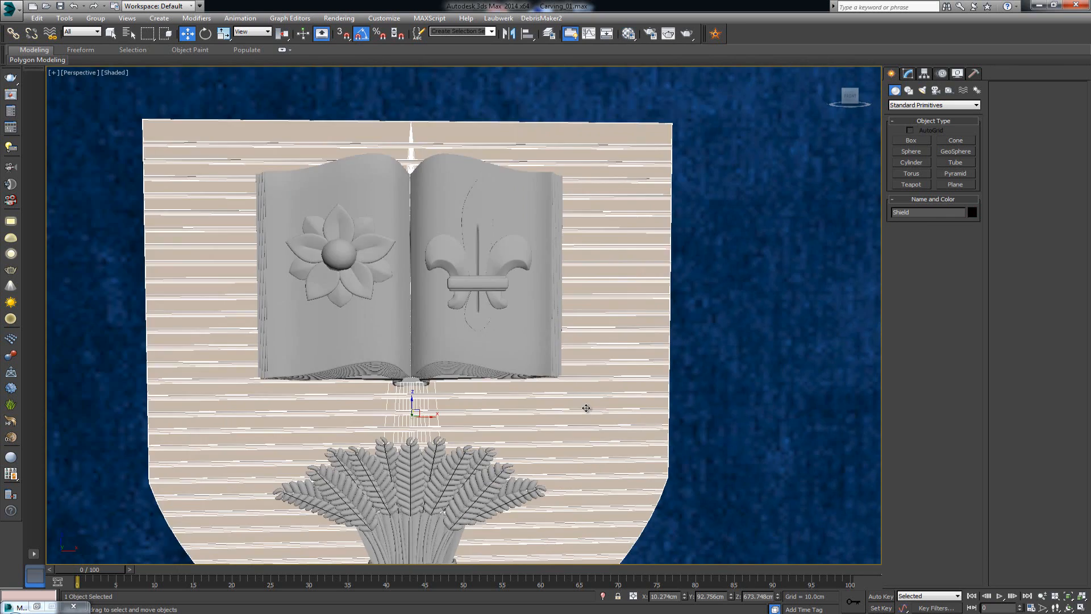
pyautogui.moveTo(539, 308); pyautogui.dragTo(547, 284, button='middle')
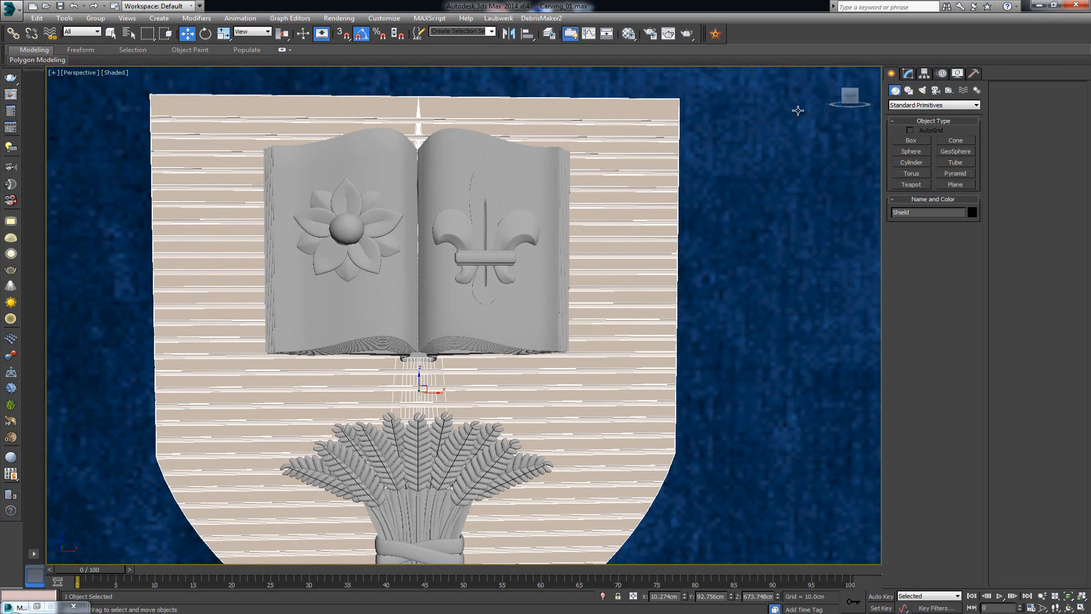
pyautogui.click(910, 74)
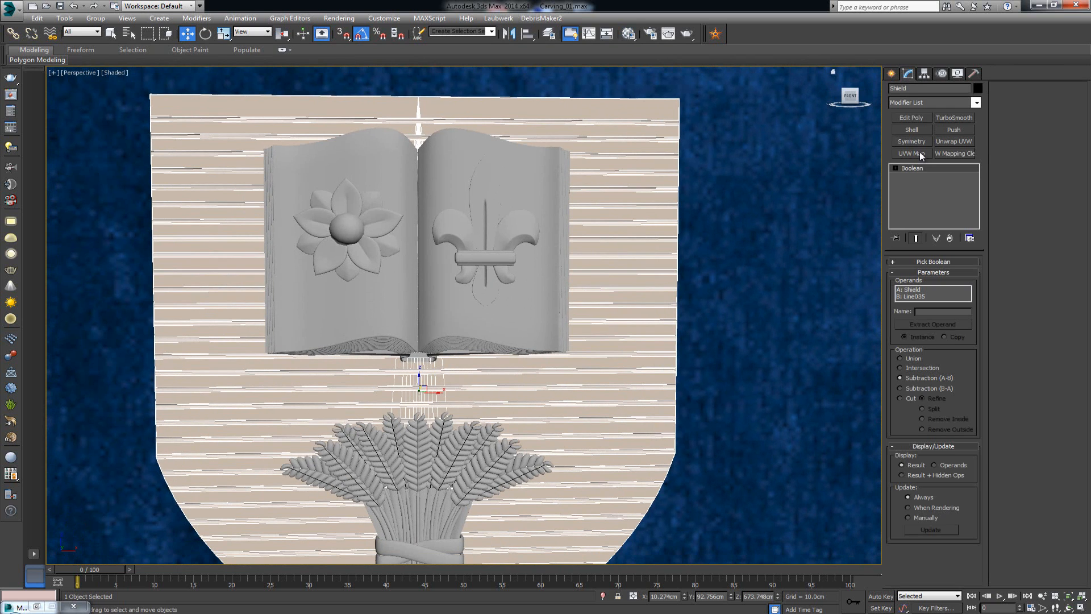
pyautogui.scroll(-3, 455, 227)
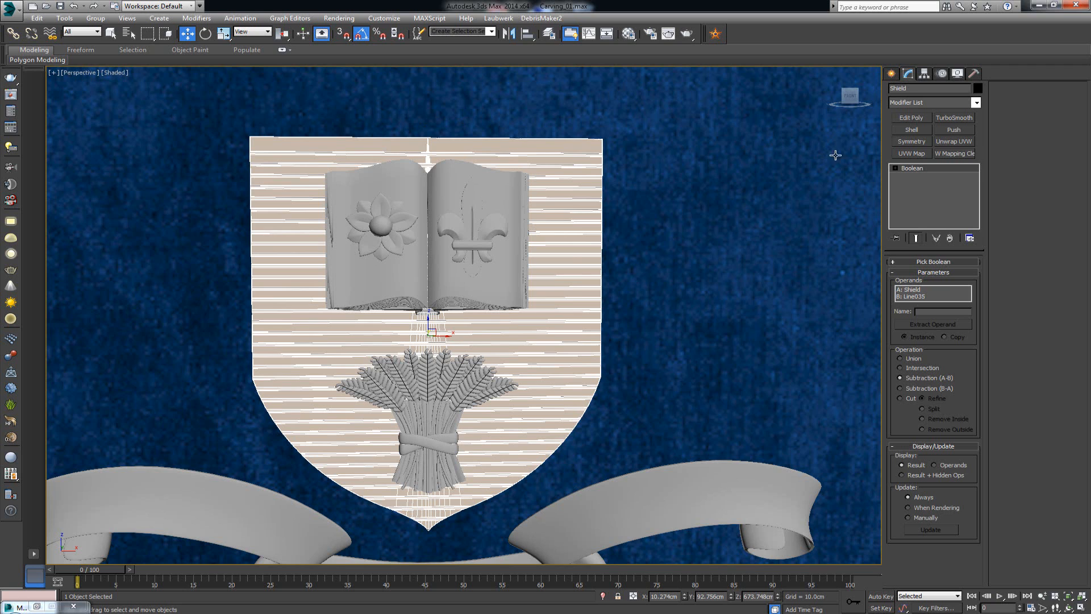
pyautogui.click(910, 154)
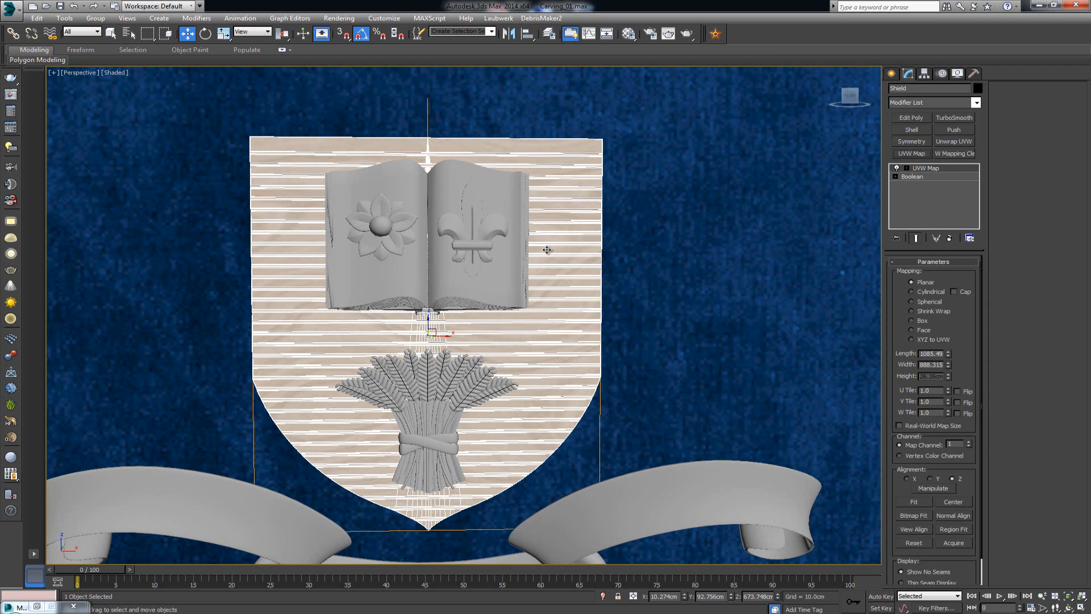
pyautogui.scroll(5, 547, 250)
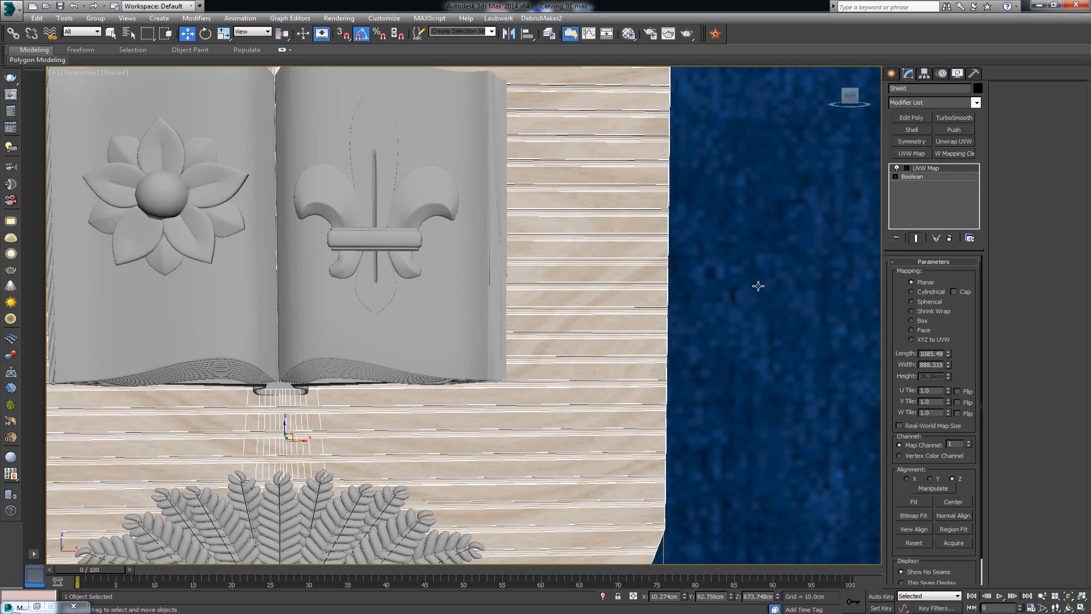
pyautogui.click(922, 321)
# Examine the wood grain on the shield and compare its direction with the grain in the Carving reference photo
pyautogui.scroll(-6, 585, 318)
pyautogui.click(712, 303)
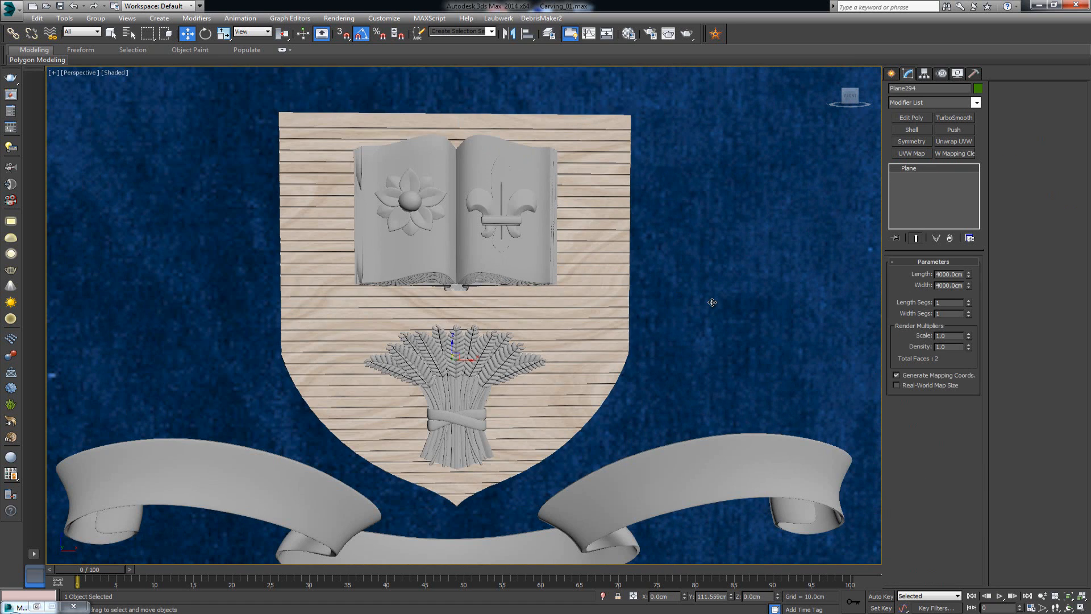
pyautogui.scroll(3, 487, 325)
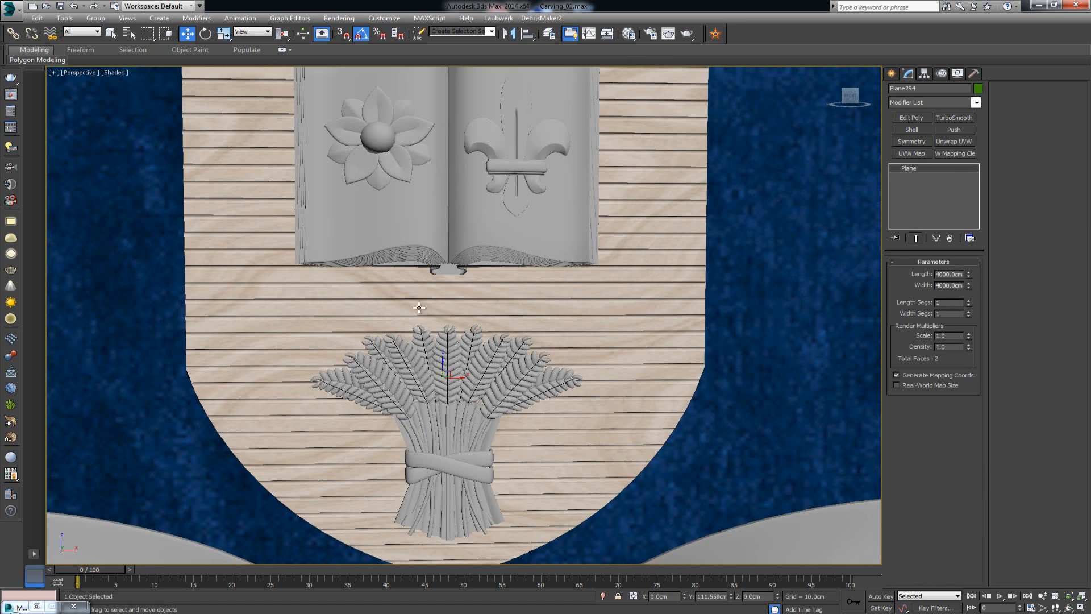
pyautogui.keyDown('alt'); pyautogui.moveTo(419, 307); pyautogui.dragTo(394, 320, button='middle'); pyautogui.keyUp('alt')
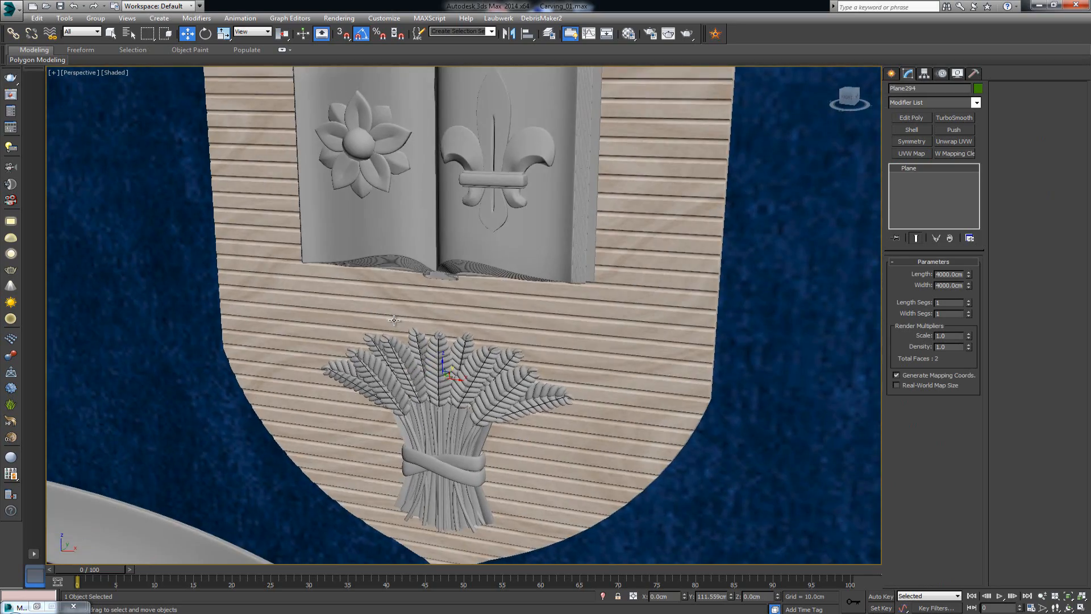
pyautogui.scroll(-2, 633, 384)
pyautogui.scroll(5, 604, 338)
pyautogui.scroll(-5, 556, 336)
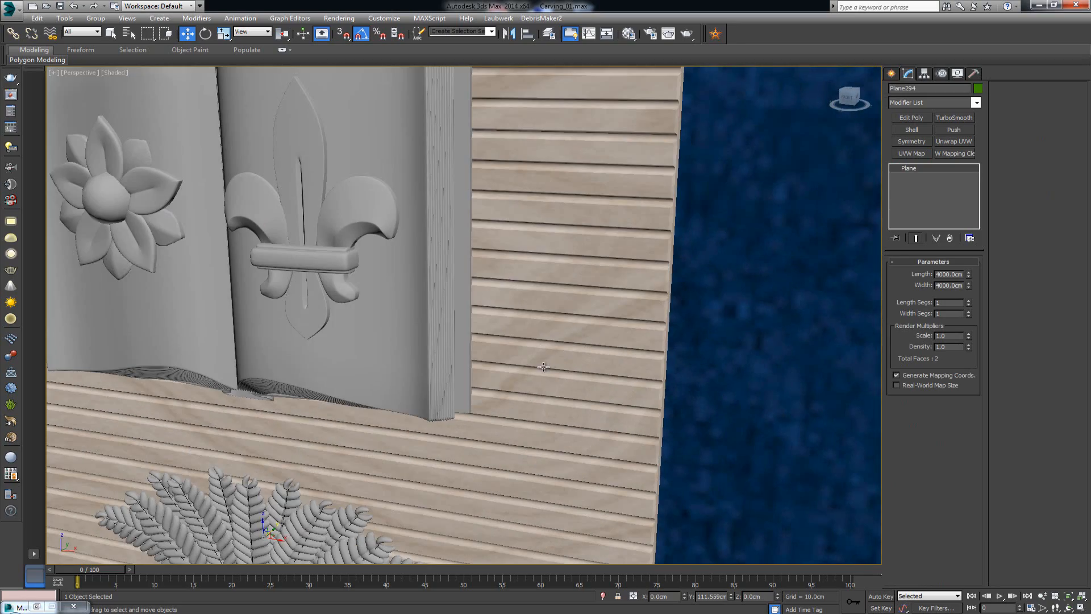
pyautogui.click(556, 336)
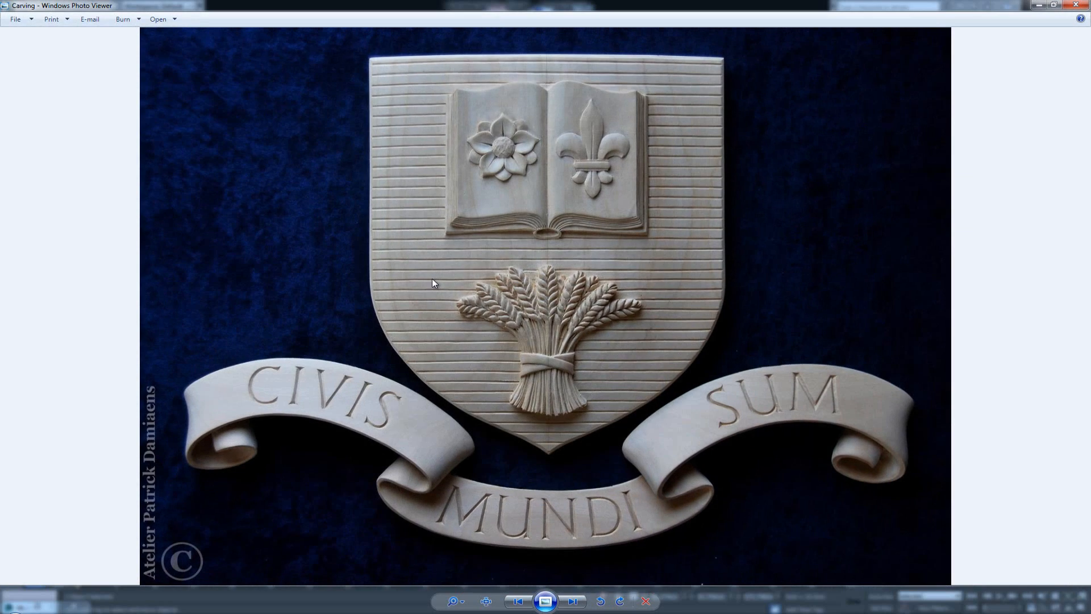
pyautogui.scroll(2, 432, 278)
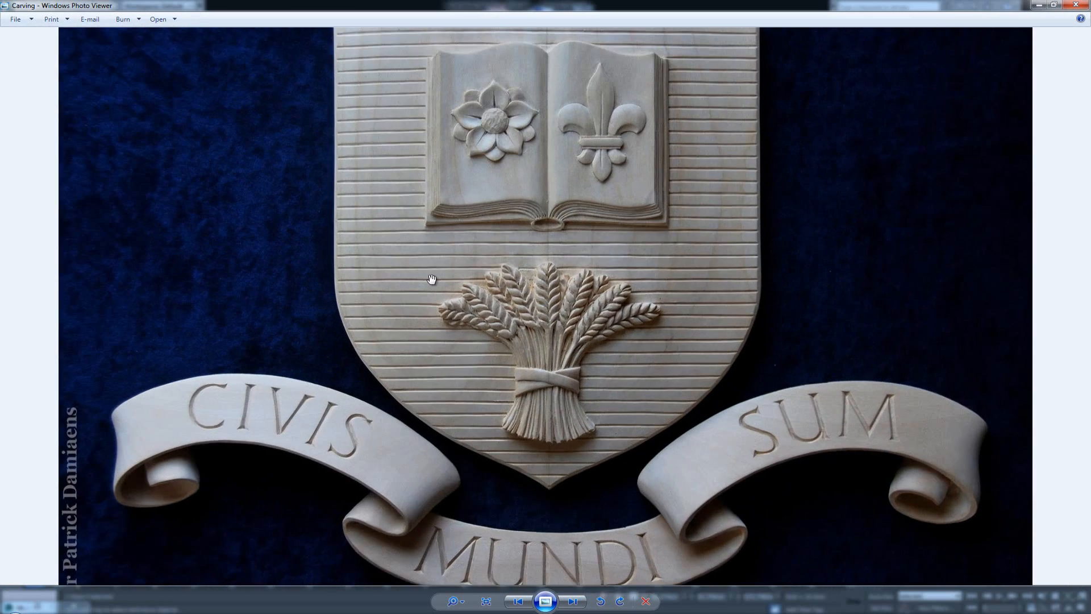
pyautogui.moveTo(407, 95); pyautogui.dragTo(384, 168)
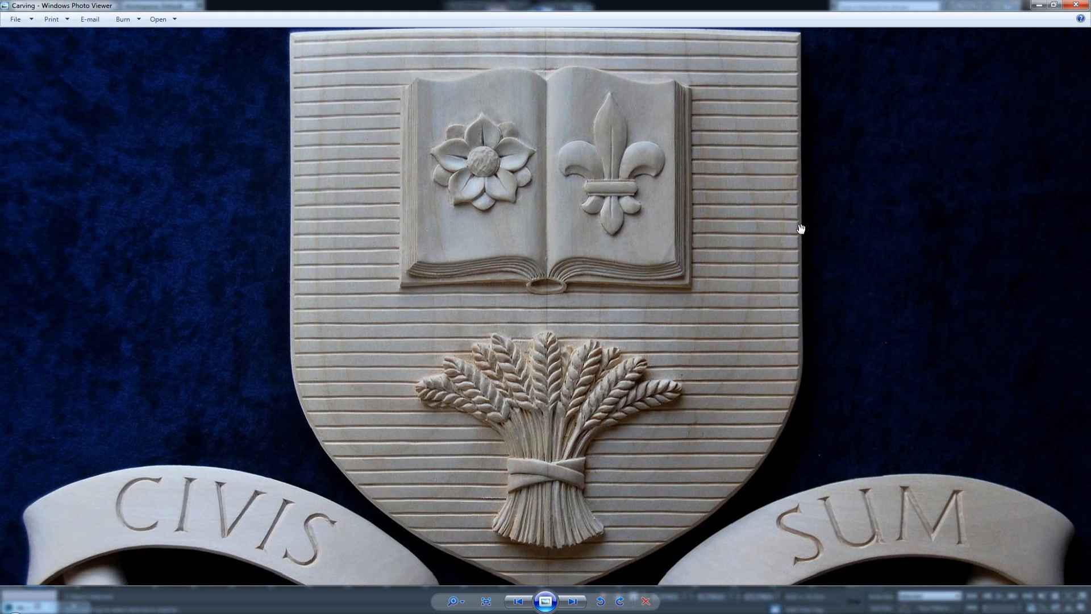
pyautogui.click(1040, 5)
pyautogui.moveTo(576, 283); pyautogui.dragTo(568, 286, button='middle')
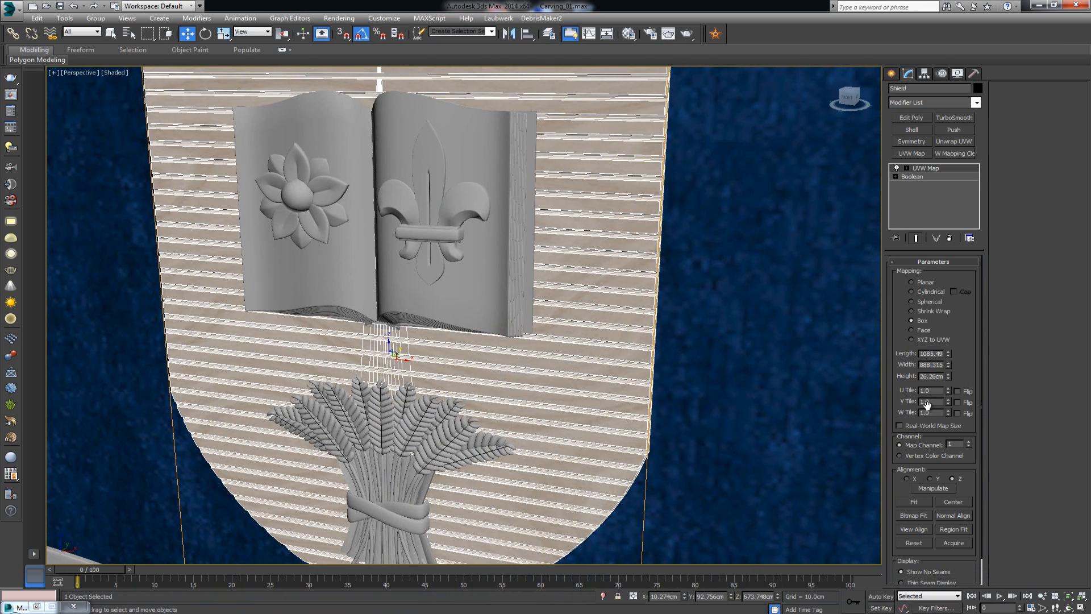
# Set the W angle of Lime_Wood's diffuse map to 90, close the Material Editor and deselect the shield
pyautogui.press('m')
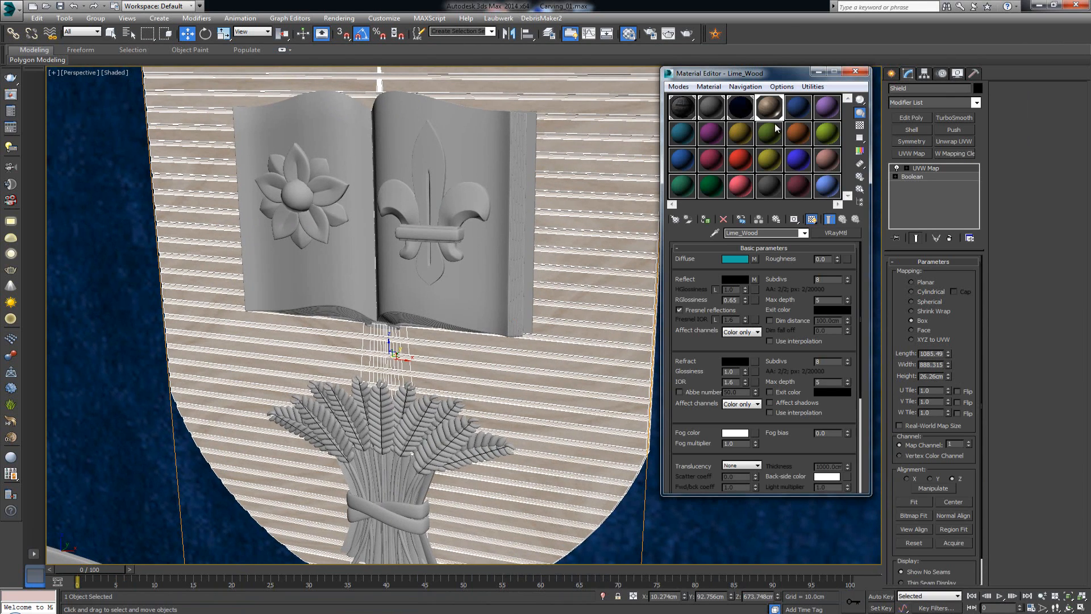
pyautogui.click(755, 259)
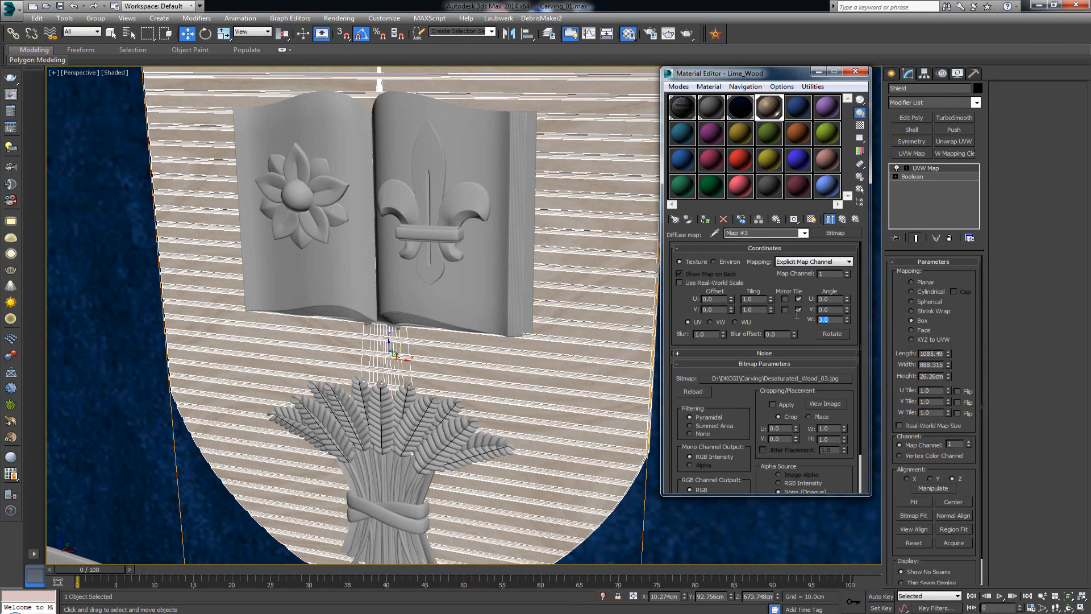
pyautogui.write('90')
pyautogui.press('Return')
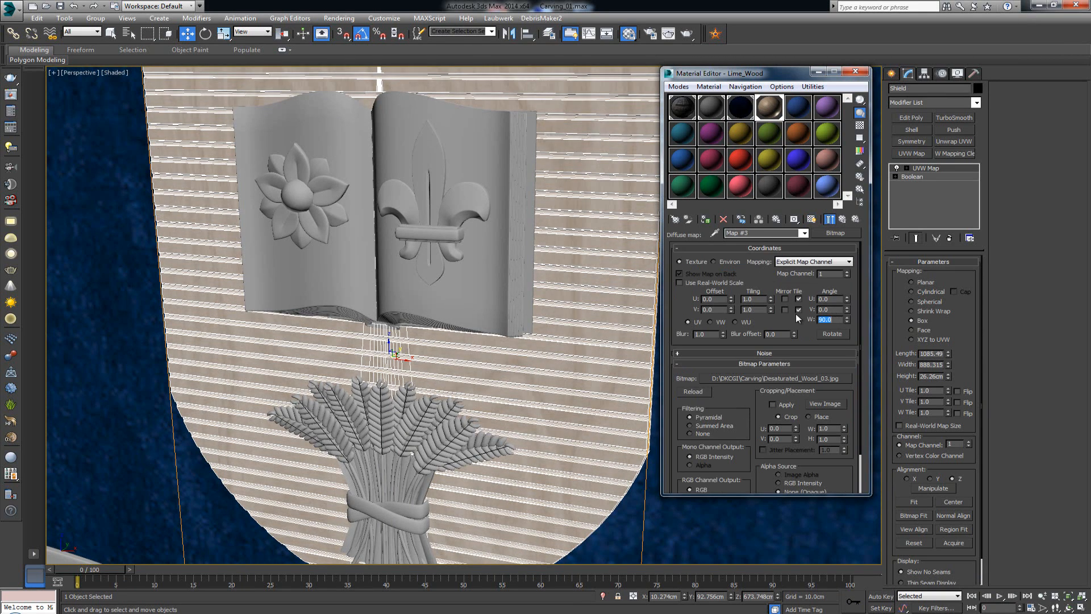
pyautogui.click(857, 73)
pyautogui.click(764, 251)
# Select the open book group and add a UVW Map modifier with Box mapping
pyautogui.scroll(-3, 587, 258)
pyautogui.keyDown('alt'); pyautogui.moveTo(539, 301); pyautogui.dragTo(570, 279, button='middle'); pyautogui.keyUp('alt')
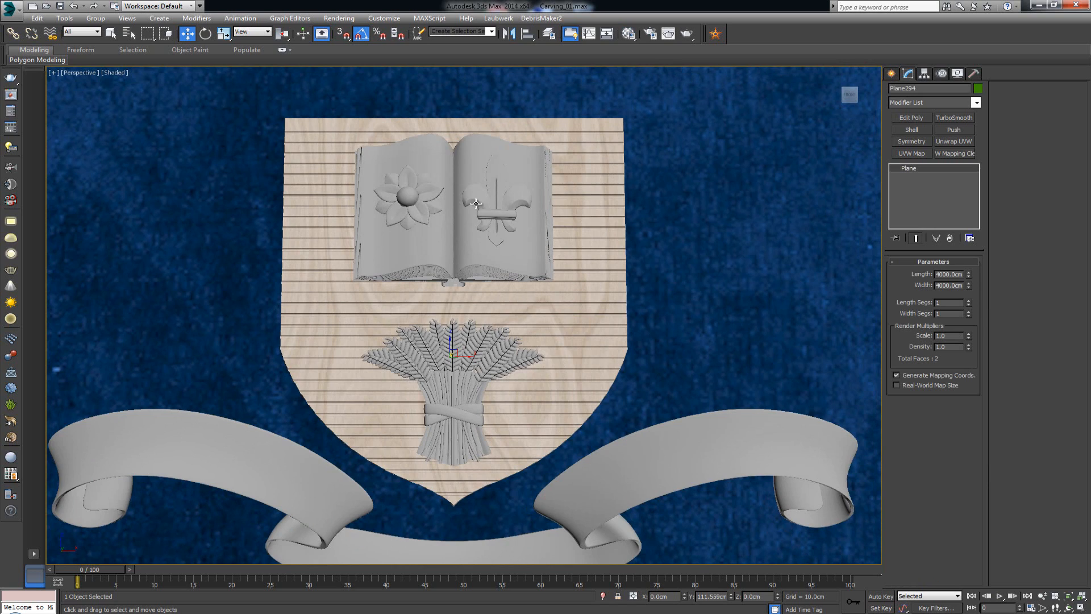
pyautogui.keyDown('alt'); pyautogui.moveTo(547, 237); pyautogui.dragTo(564, 268, button='middle'); pyautogui.keyUp('alt')
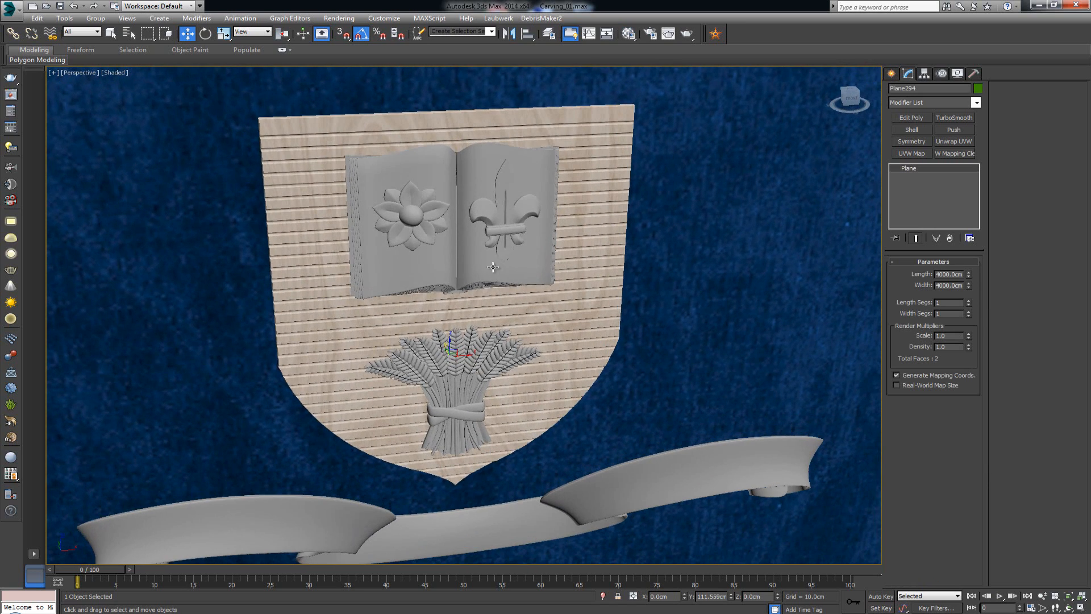
pyautogui.click(422, 214)
pyautogui.click(469, 271)
pyautogui.press('z')
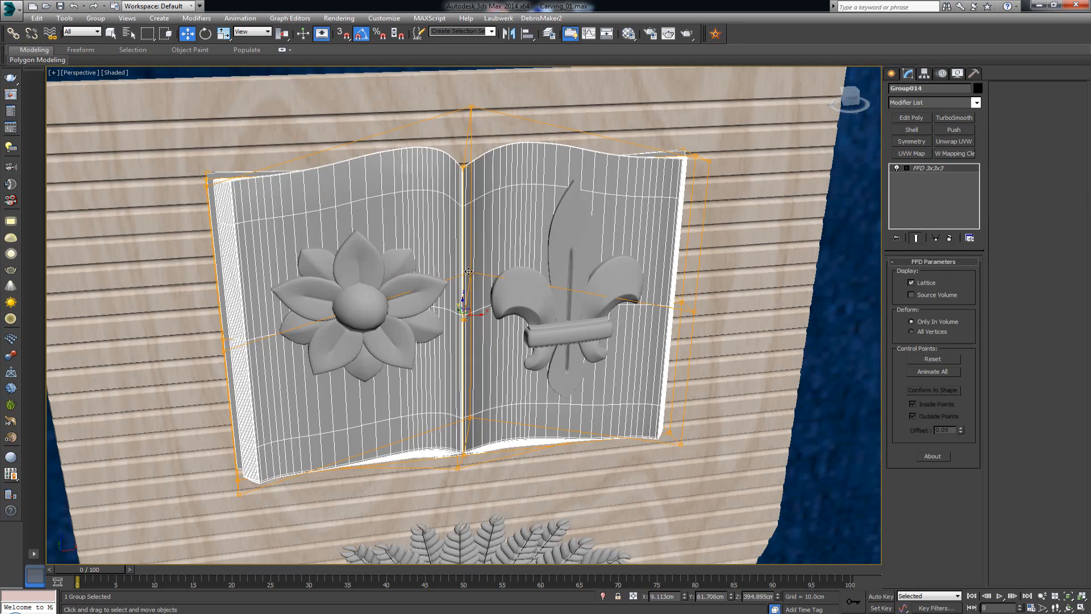
pyautogui.keyDown('alt'); pyautogui.moveTo(470, 275); pyautogui.dragTo(498, 278, button='middle'); pyautogui.keyUp('alt')
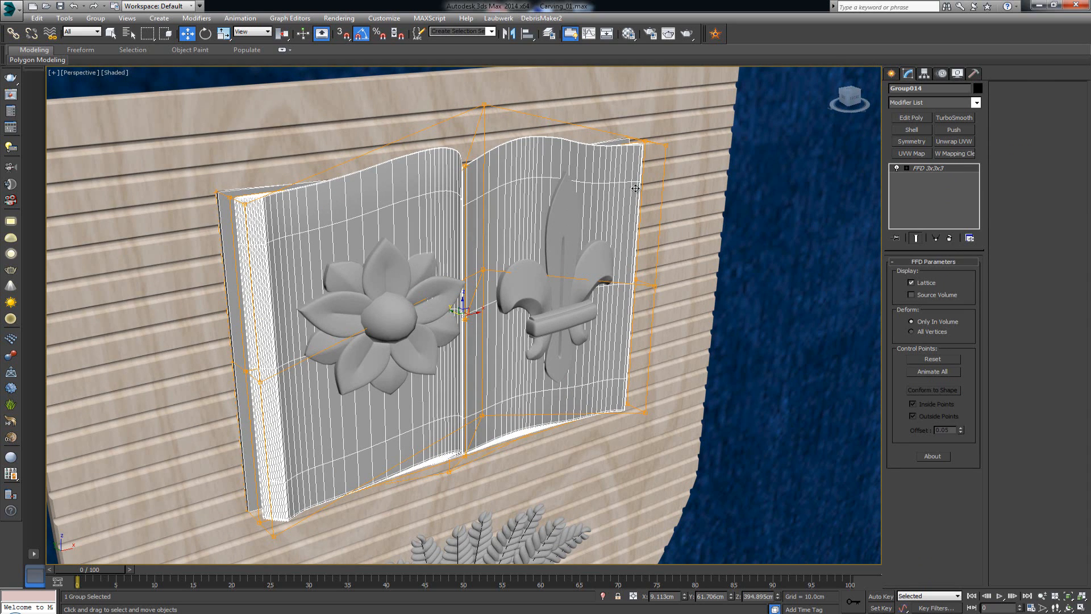
pyautogui.click(913, 154)
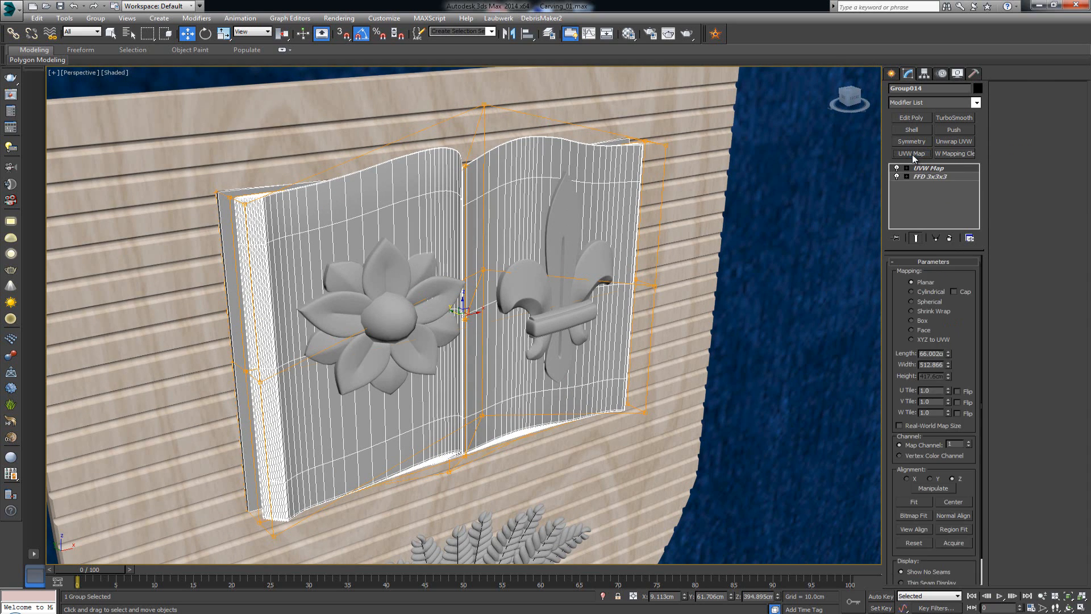
pyautogui.click(912, 320)
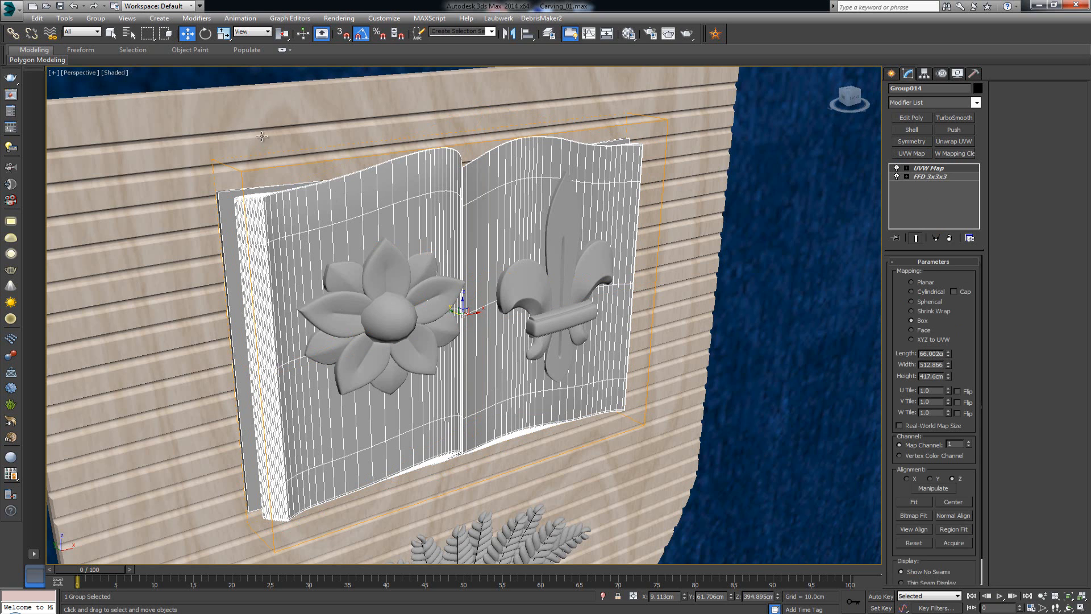
# Assign Lime_Wood to the book group, show its texture in the viewport, close the Material Editor and deselect the book
pyautogui.press('m')
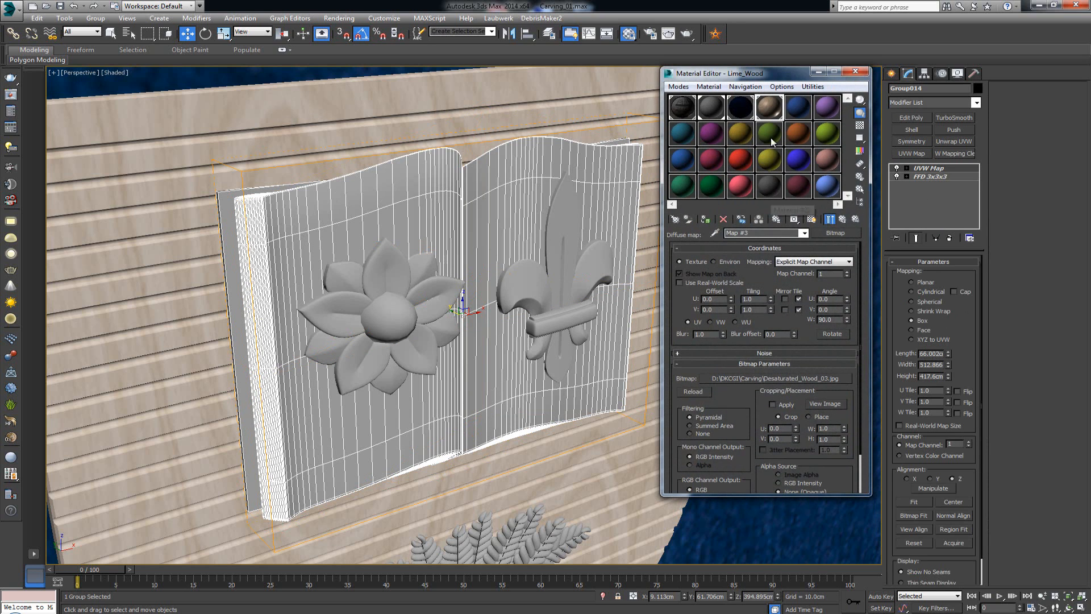
pyautogui.click(842, 219)
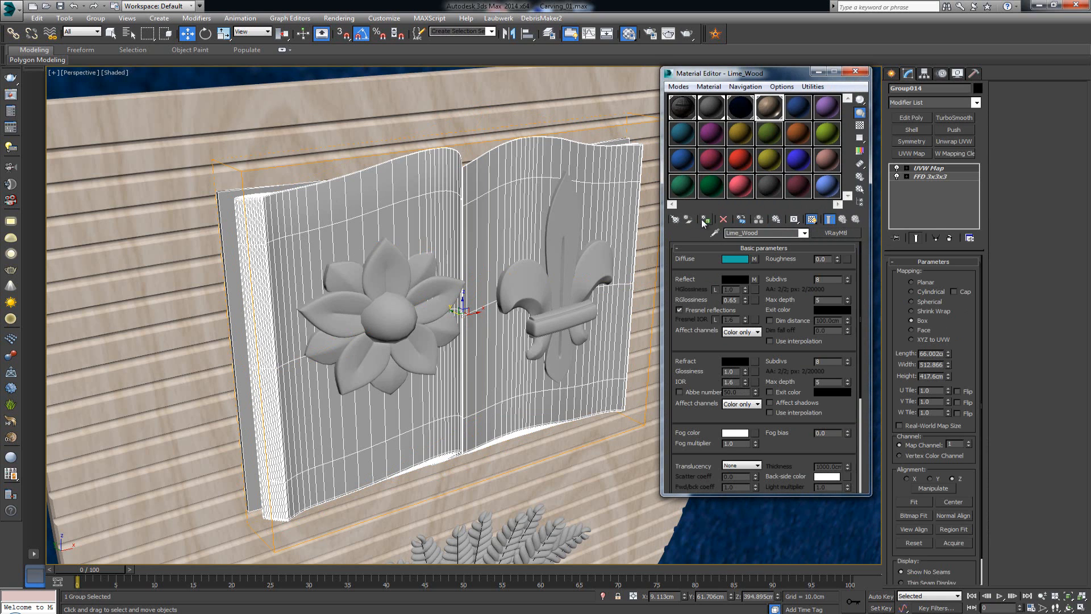
pyautogui.click(812, 219)
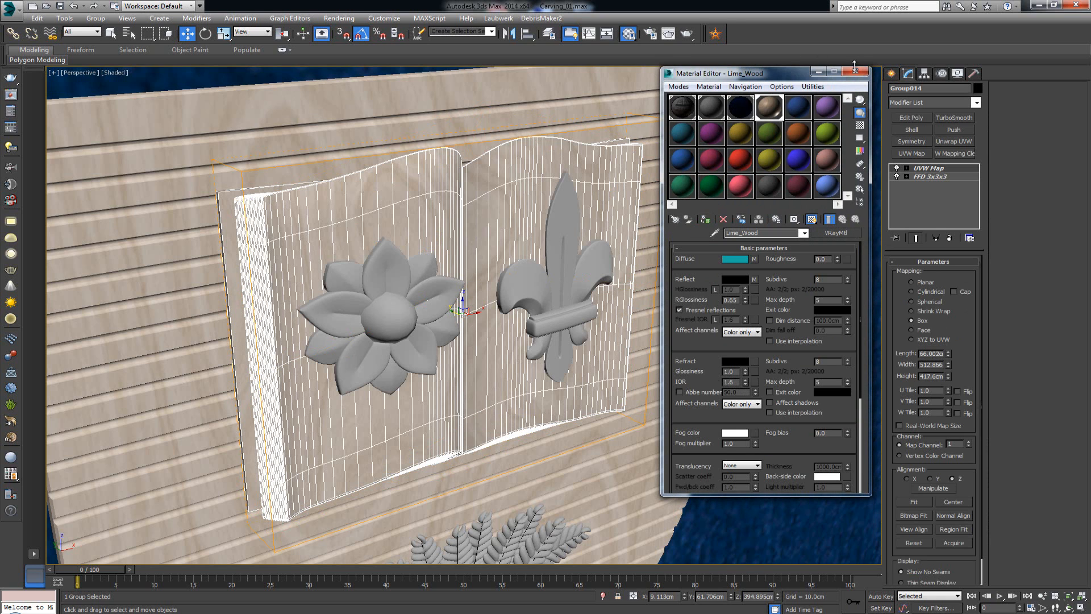
pyautogui.click(856, 71)
pyautogui.click(772, 305)
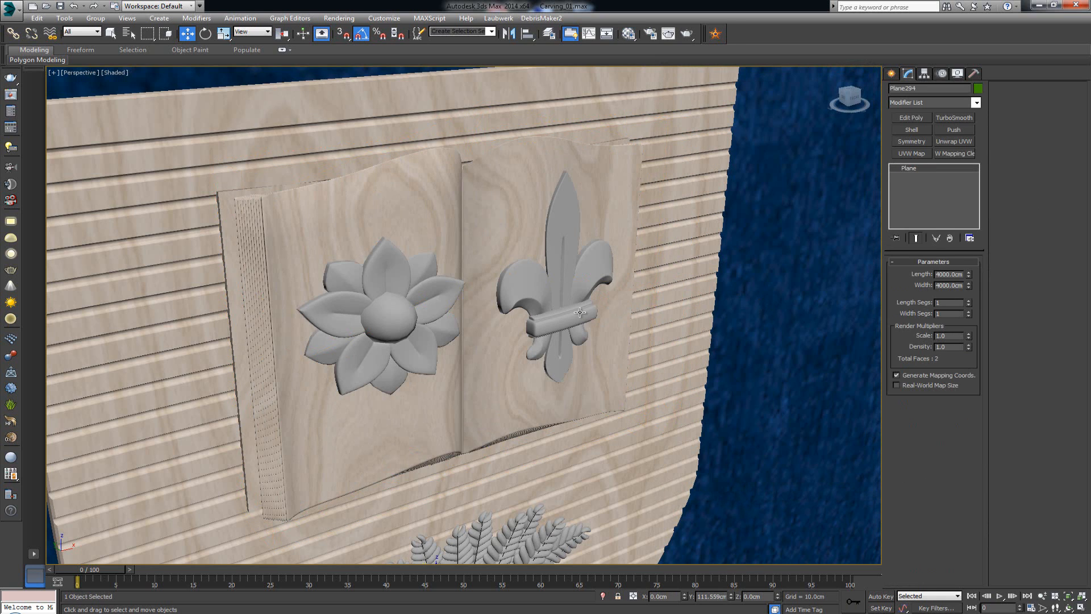
# Set the U and V tiling of the open book's UVW Map to 0.3 and deselect the book
pyautogui.keyDown('alt'); pyautogui.moveTo(580, 312); pyautogui.dragTo(576, 285, button='middle'); pyautogui.keyUp('alt')
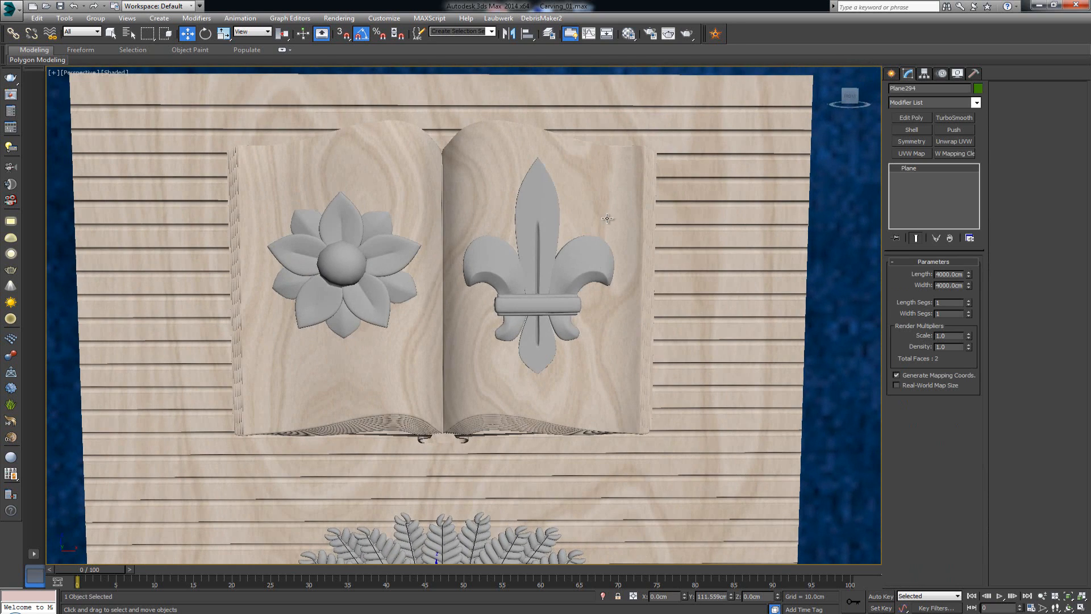
pyautogui.scroll(4, 607, 227)
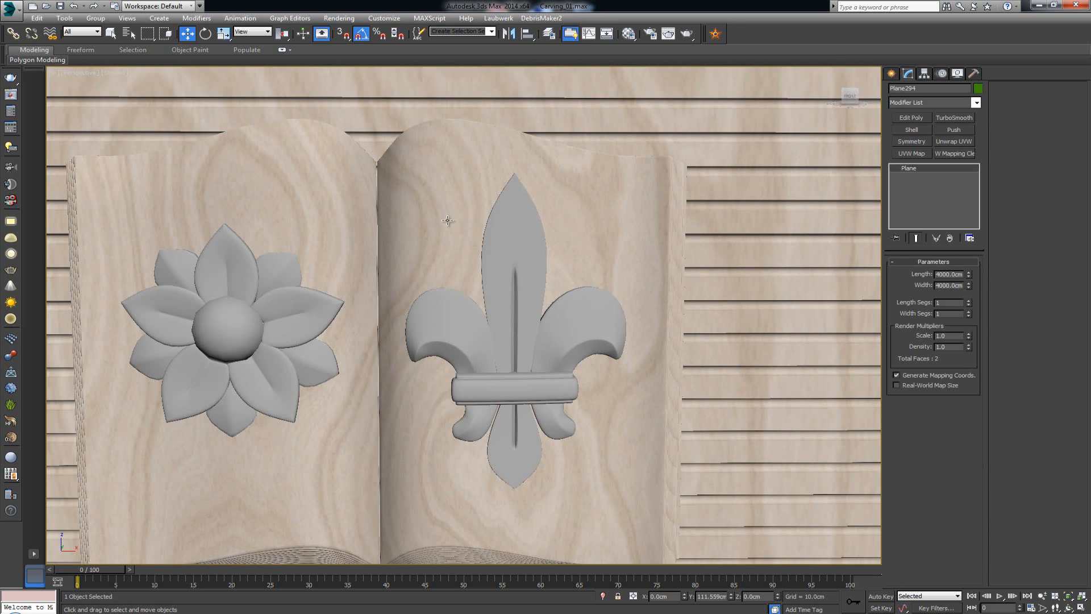
pyautogui.click(393, 233)
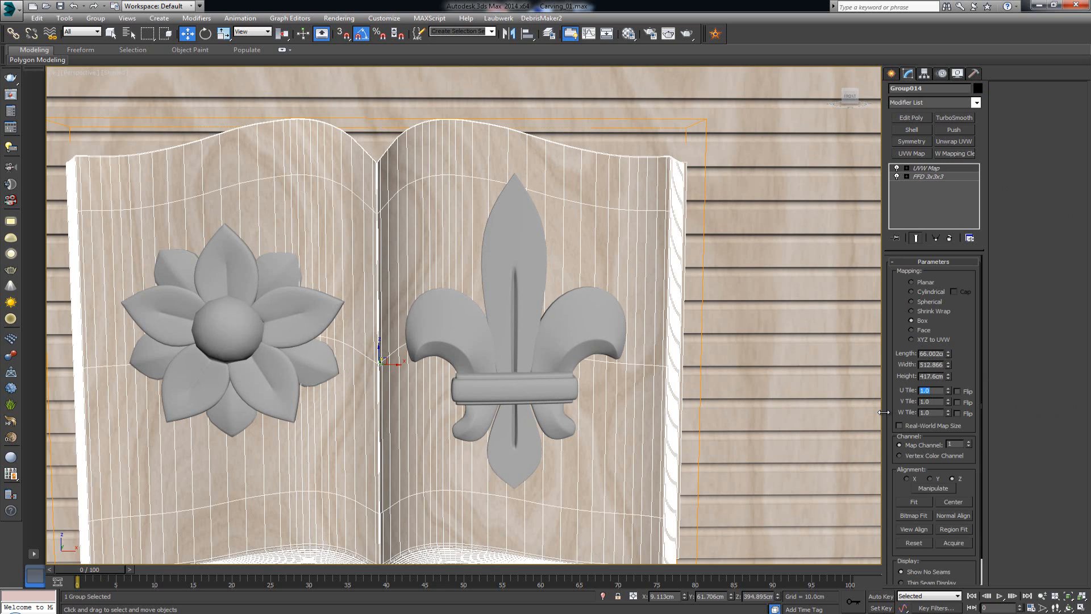
pyautogui.write('3')
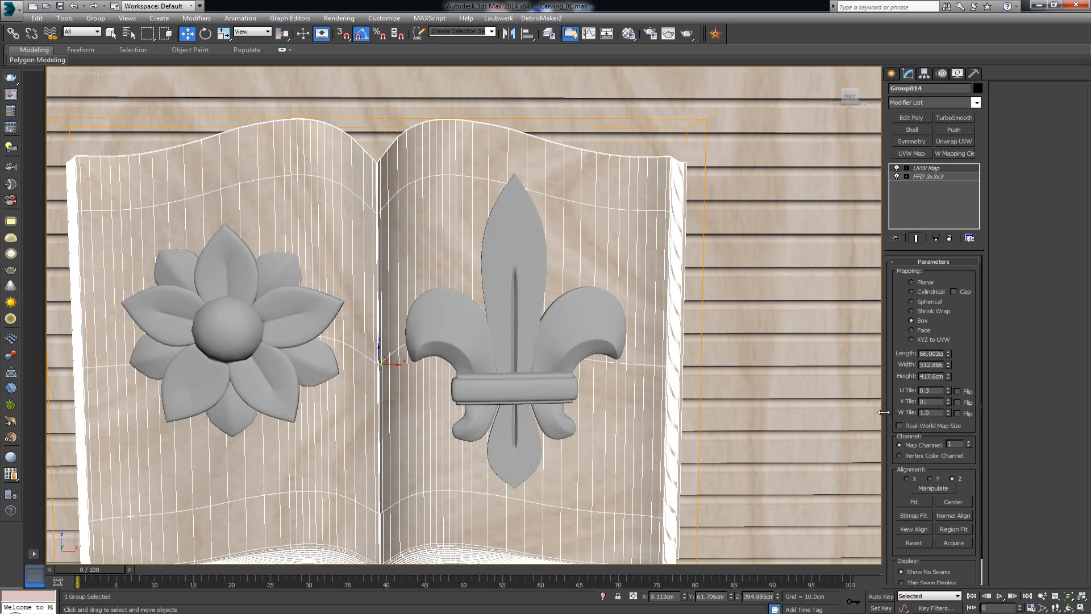
pyautogui.click(784, 327)
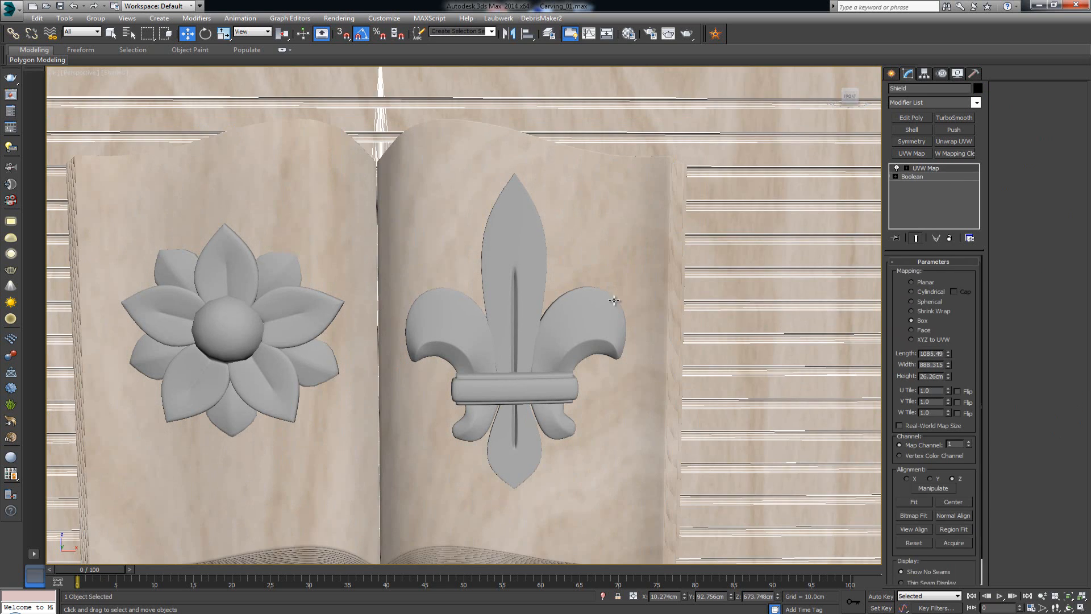
pyautogui.scroll(-5, 614, 300)
pyautogui.click(794, 245)
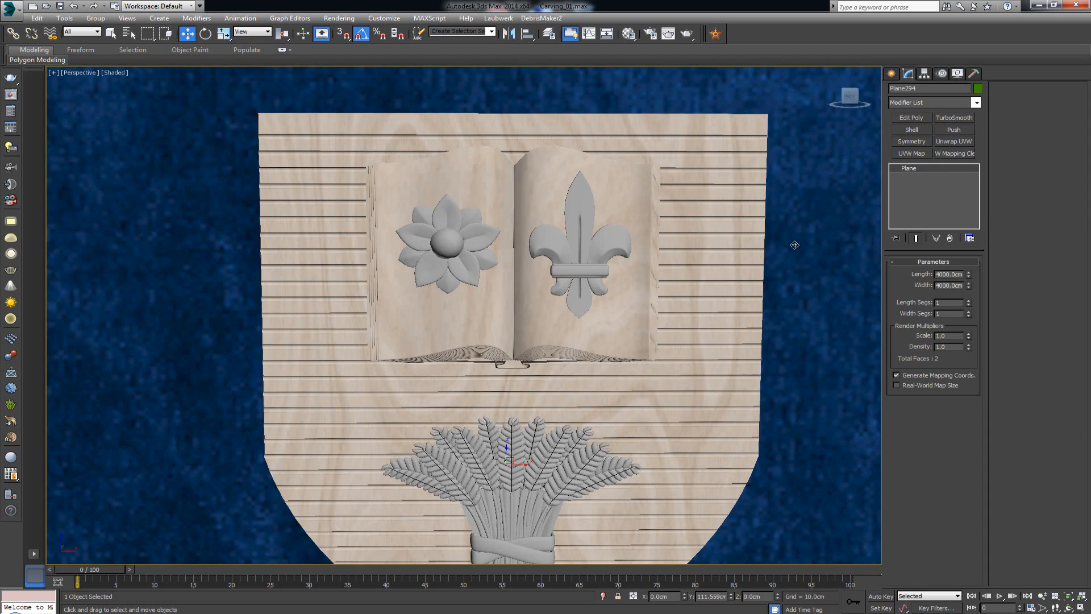
# Select the fleur-de-lis group on the book and add a UVW Map modifier with Box mapping
pyautogui.moveTo(643, 260)
pyautogui.keyDown('alt'); pyautogui.mouseDown(button='middle')
pyautogui.moveTo(676, 270)
pyautogui.moveTo(631, 266)
pyautogui.mouseUp(button='middle'); pyautogui.keyUp('alt')
pyautogui.scroll(4, 669, 246)
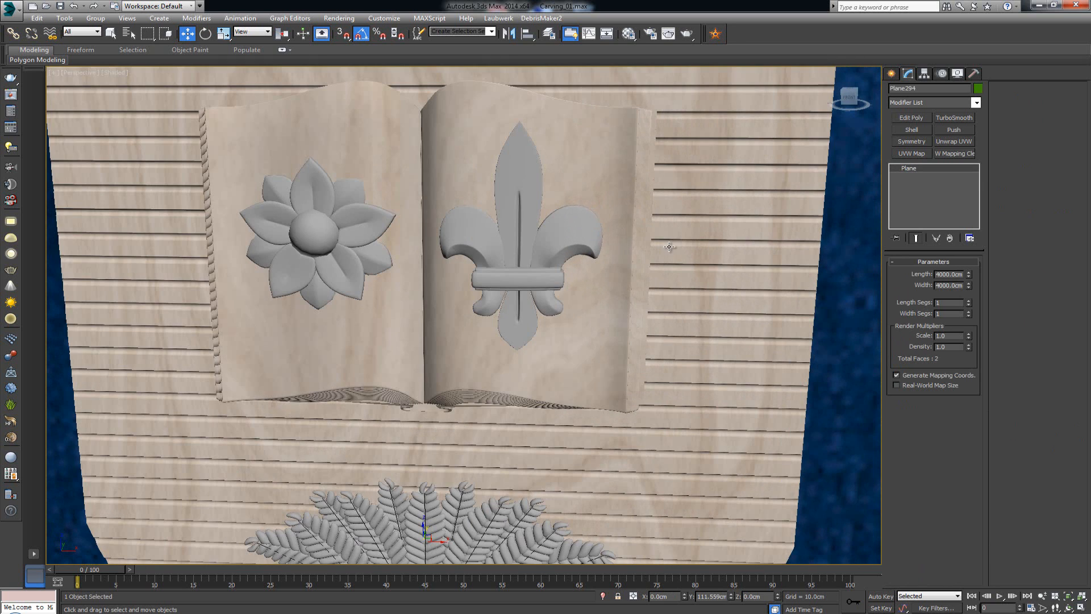
pyautogui.click(519, 246)
pyautogui.keyDown('alt'); pyautogui.moveTo(519, 246); pyautogui.dragTo(554, 288, button='middle'); pyautogui.keyUp('alt')
pyautogui.click(921, 152)
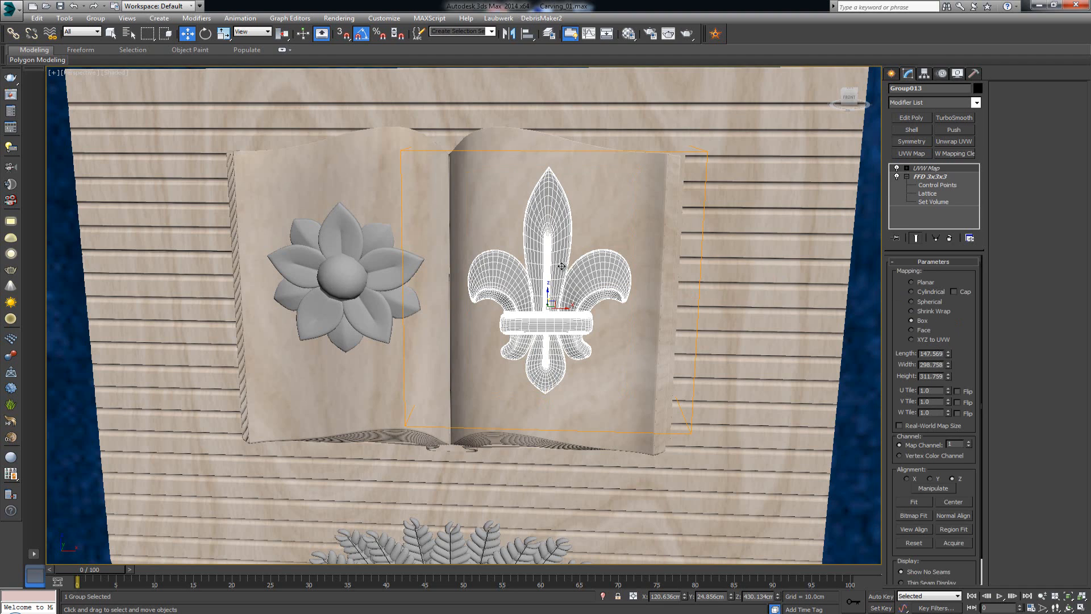
pyautogui.keyDown('alt'); pyautogui.moveTo(563, 267); pyautogui.dragTo(606, 289, button='middle'); pyautogui.keyUp('alt')
# Assign the Lime_Wood material to the fleur-de-lis and the flower group, and close the Material Editor
pyautogui.press('m')
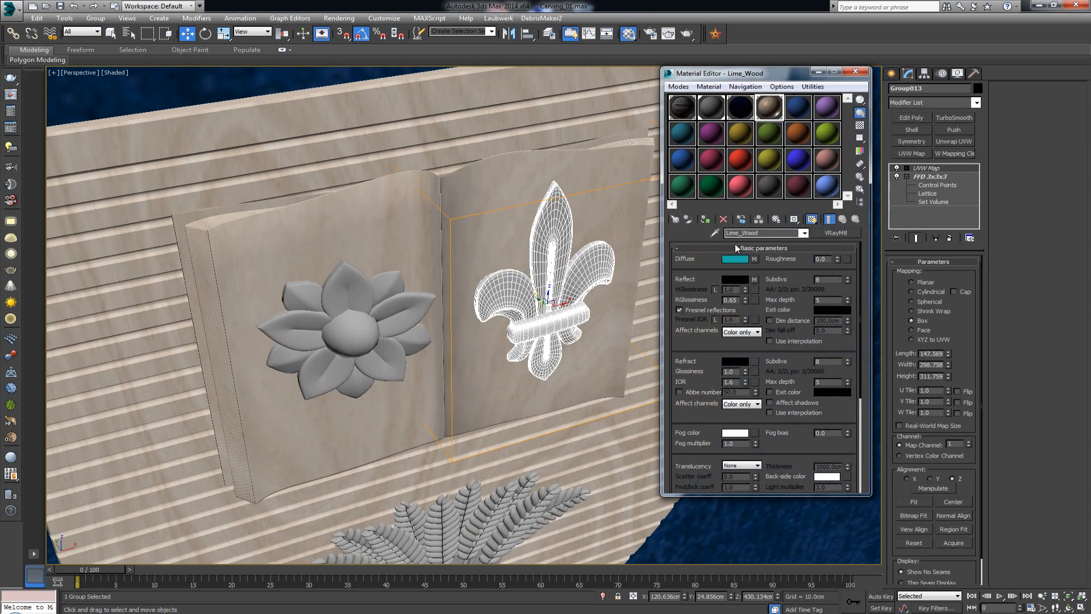
pyautogui.click(705, 218)
pyautogui.click(361, 299)
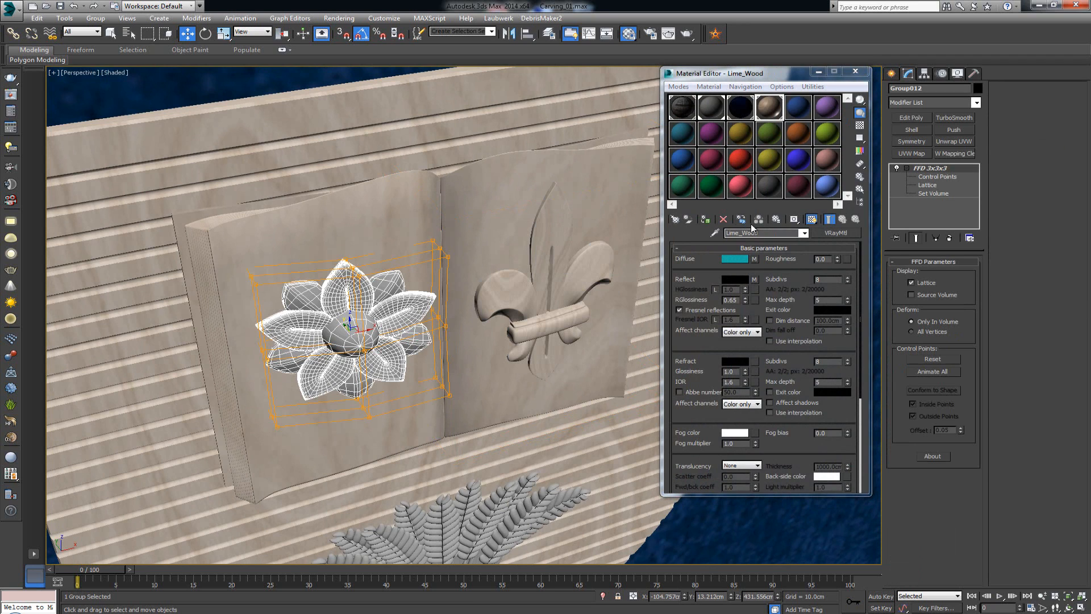
pyautogui.click(705, 219)
pyautogui.click(856, 72)
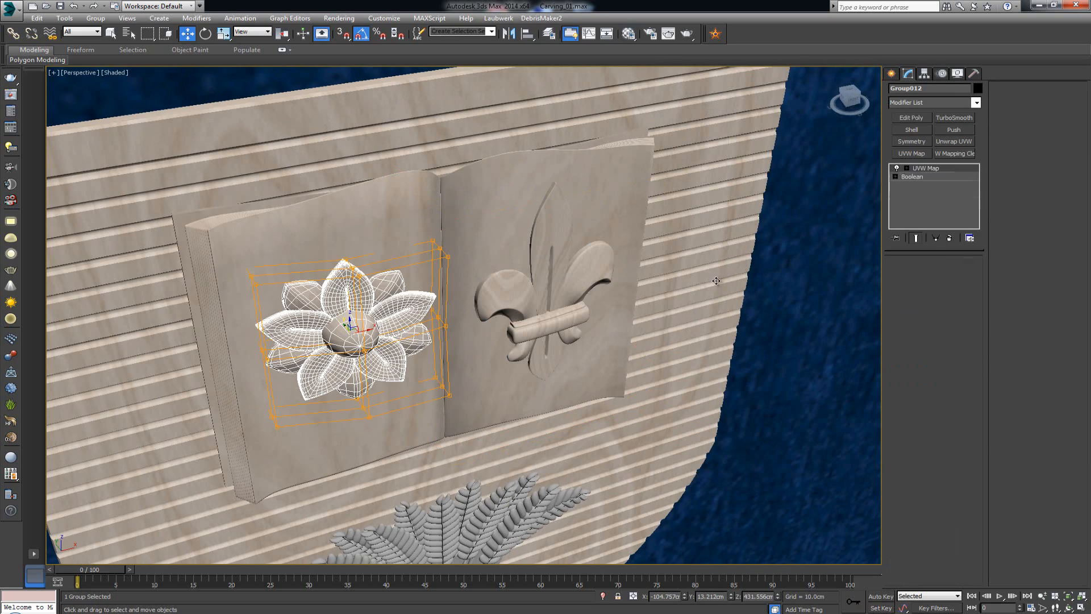
pyautogui.click(579, 316)
# Set the U and V tiling of the fleur-de-lis group's UVW Map to 0.3
pyautogui.keyDown('alt'); pyautogui.moveTo(578, 325); pyautogui.dragTo(573, 295, button='middle'); pyautogui.keyUp('alt')
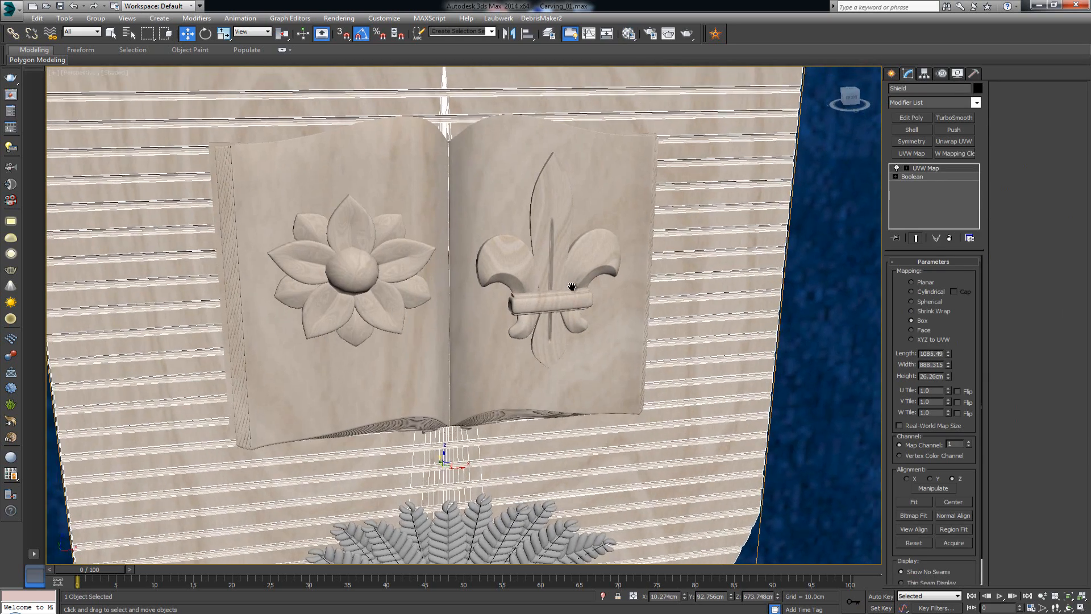
pyautogui.scroll(3, 575, 295)
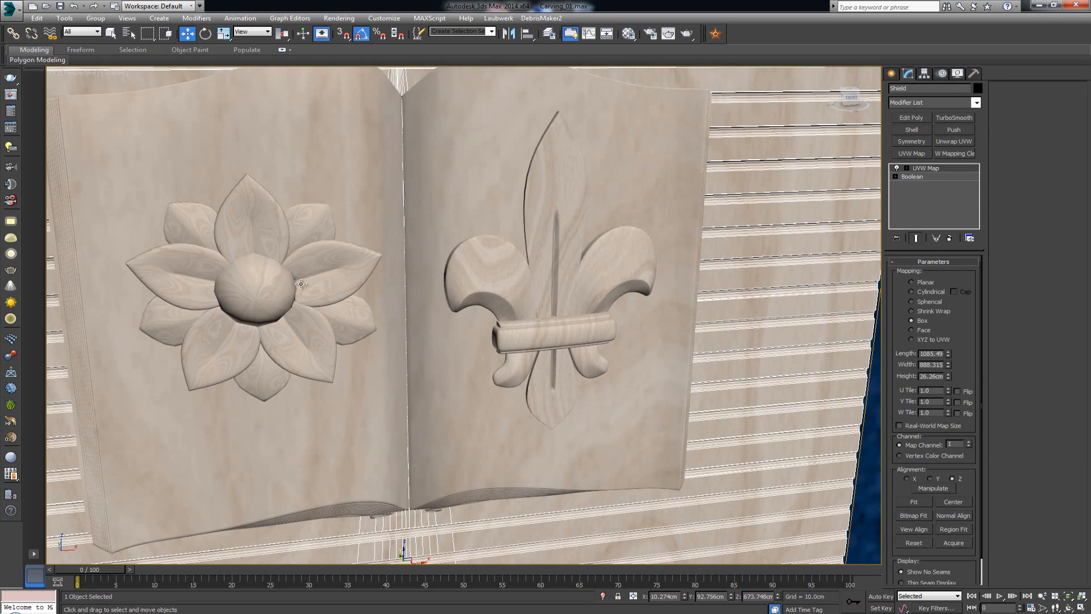
pyautogui.click(616, 280)
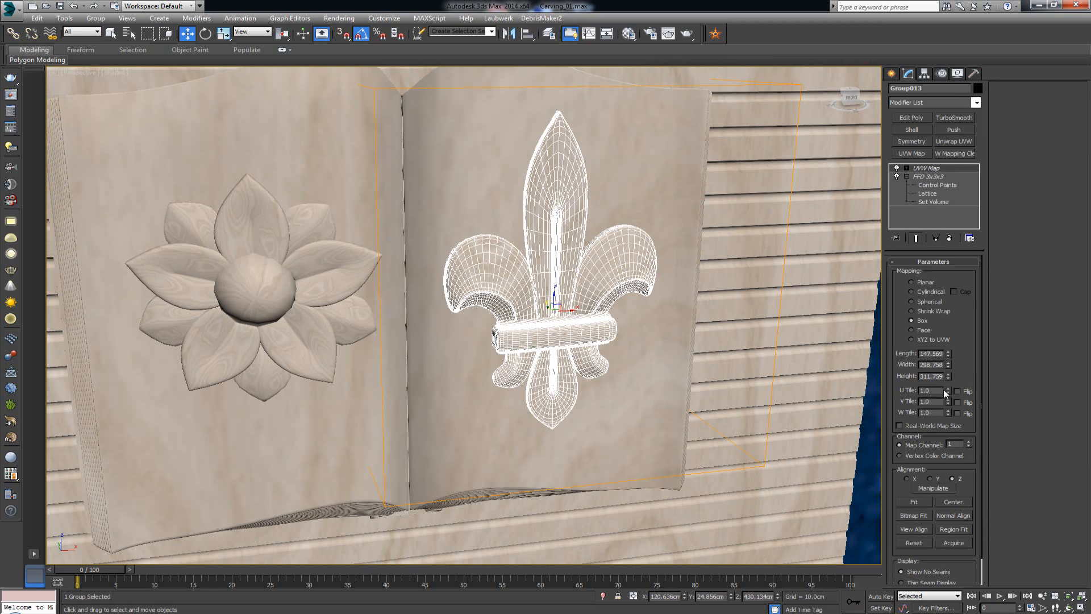
pyautogui.write('0.3')
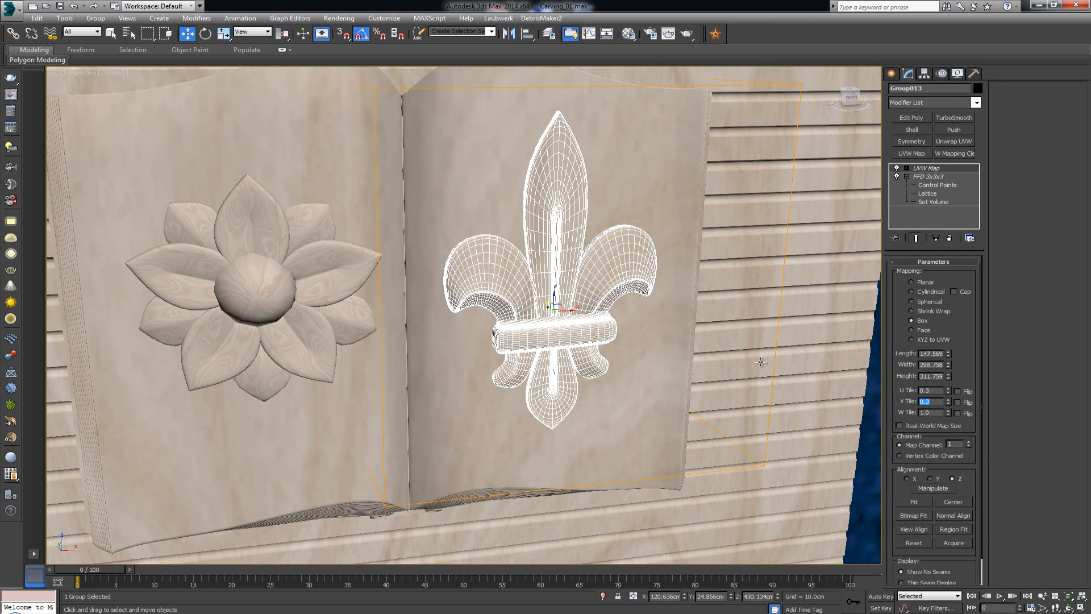
pyautogui.click(753, 325)
pyautogui.moveTo(686, 238); pyautogui.dragTo(746, 276, button='middle')
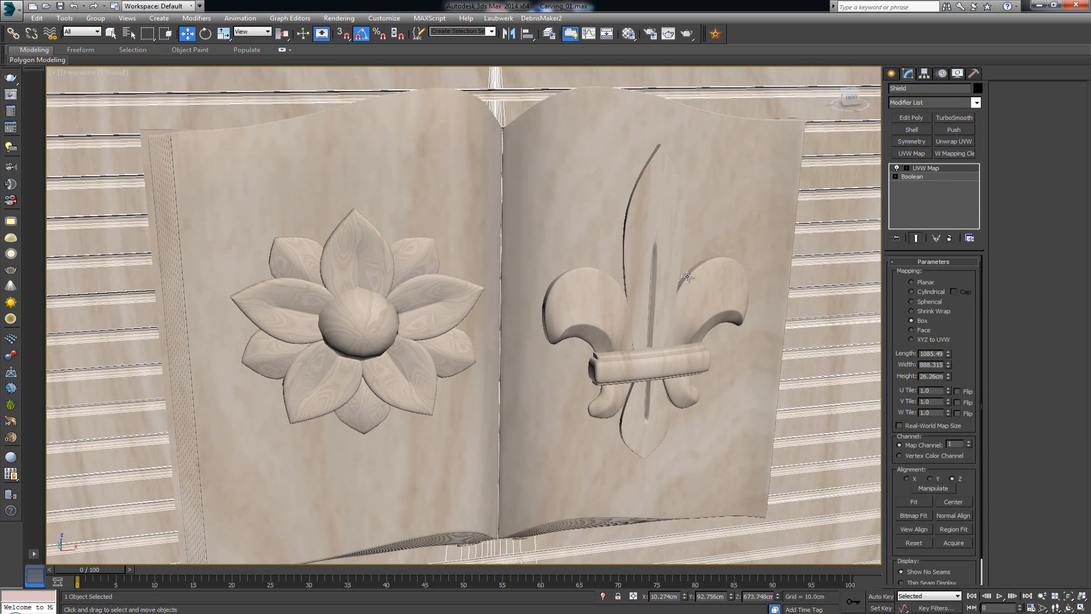
# Add a UVW Map modifier with Box mapping to the flower group and fit the mapping gizmo to it
pyautogui.click(405, 301)
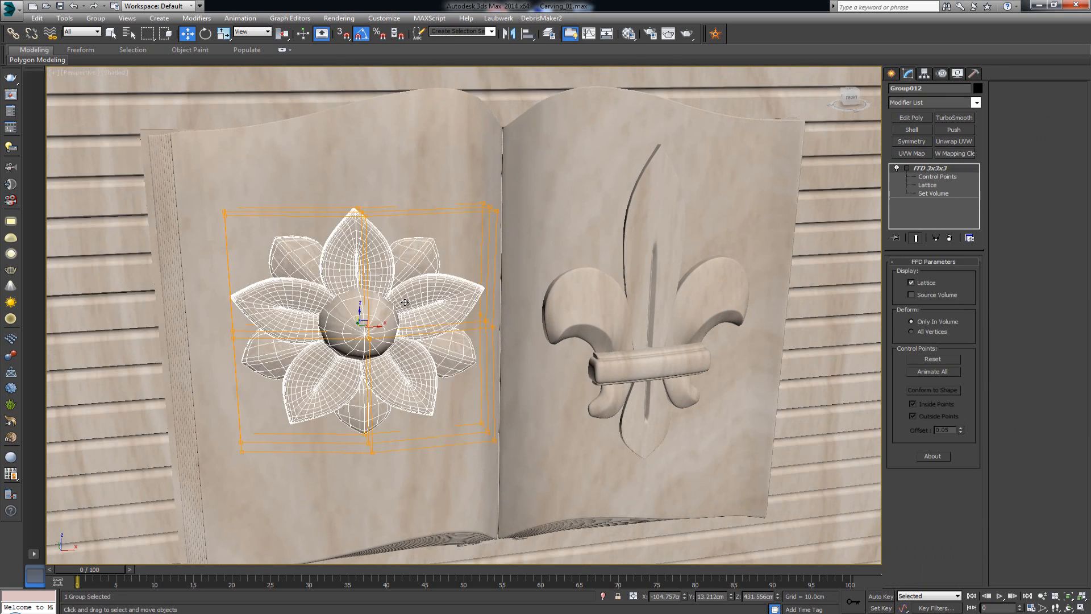
pyautogui.press('z')
pyautogui.click(579, 168)
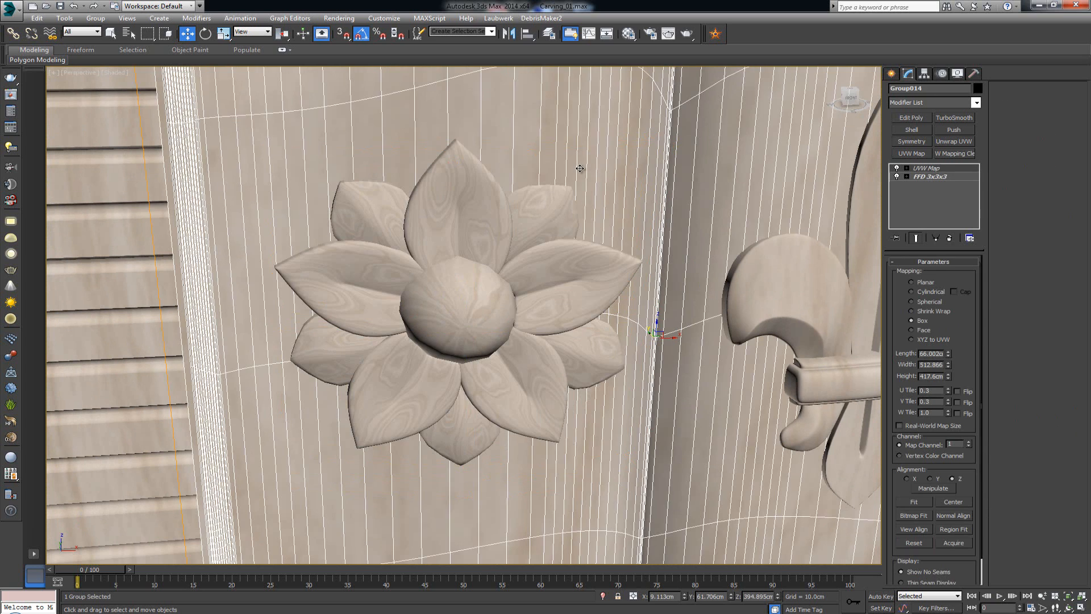
pyautogui.click(489, 280)
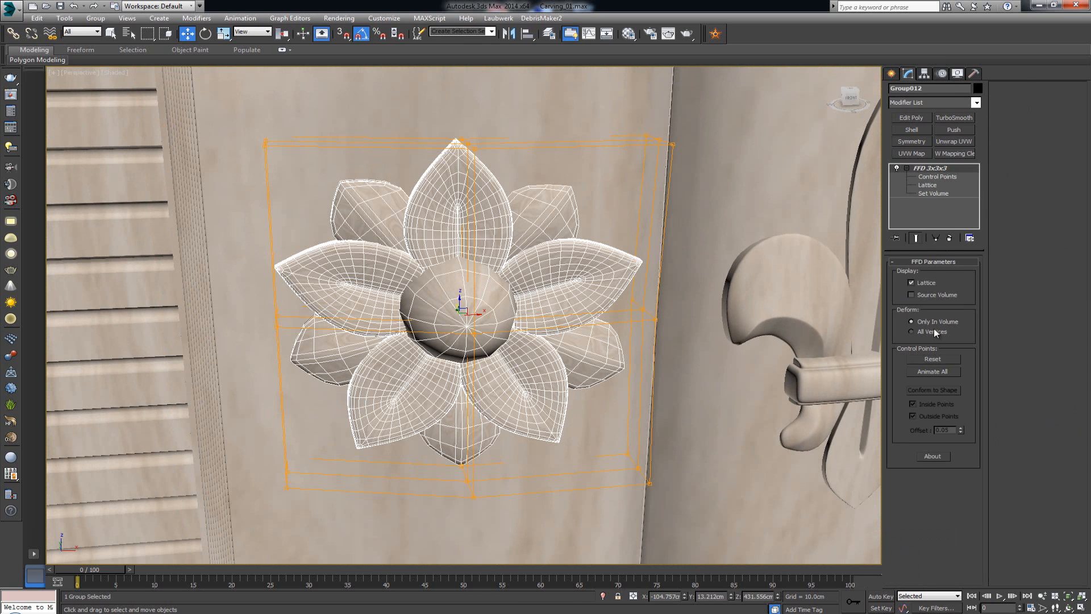
pyautogui.click(925, 154)
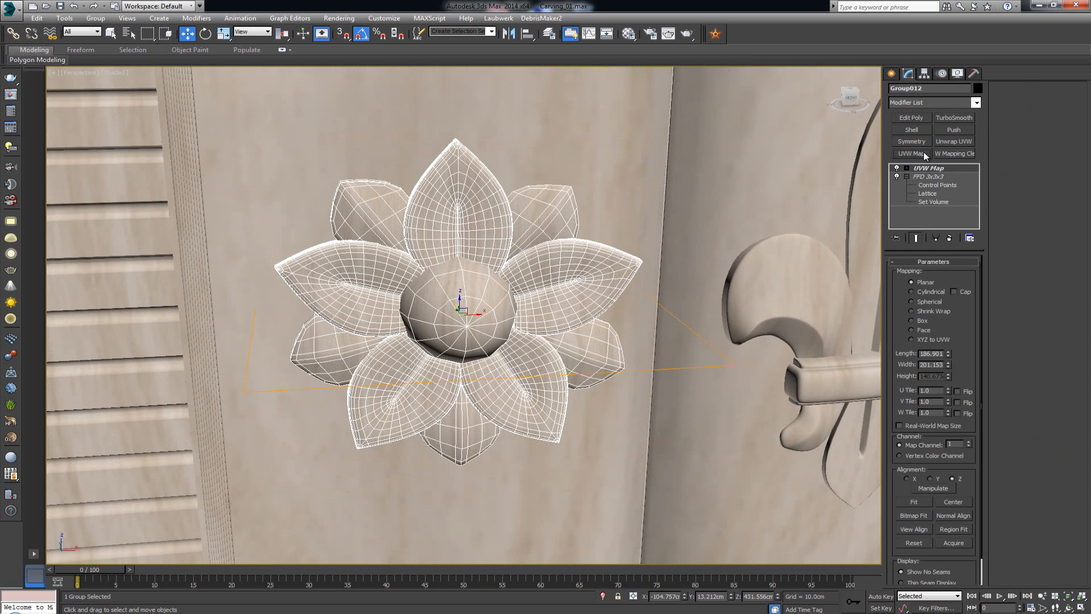
pyautogui.keyDown('alt'); pyautogui.moveTo(591, 251); pyautogui.dragTo(612, 265, button='middle'); pyautogui.keyUp('alt')
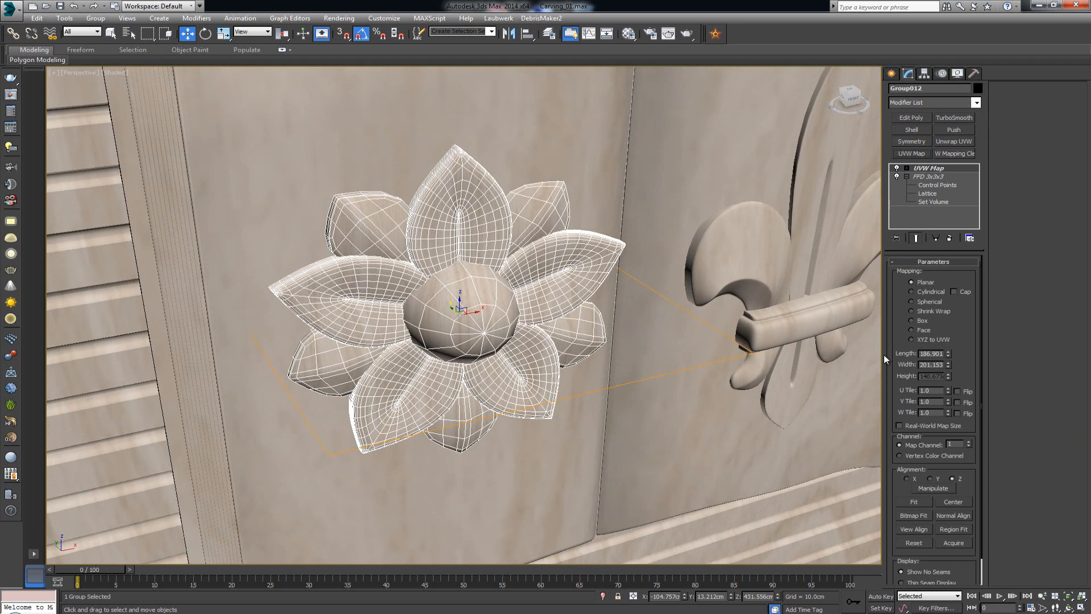
pyautogui.click(912, 320)
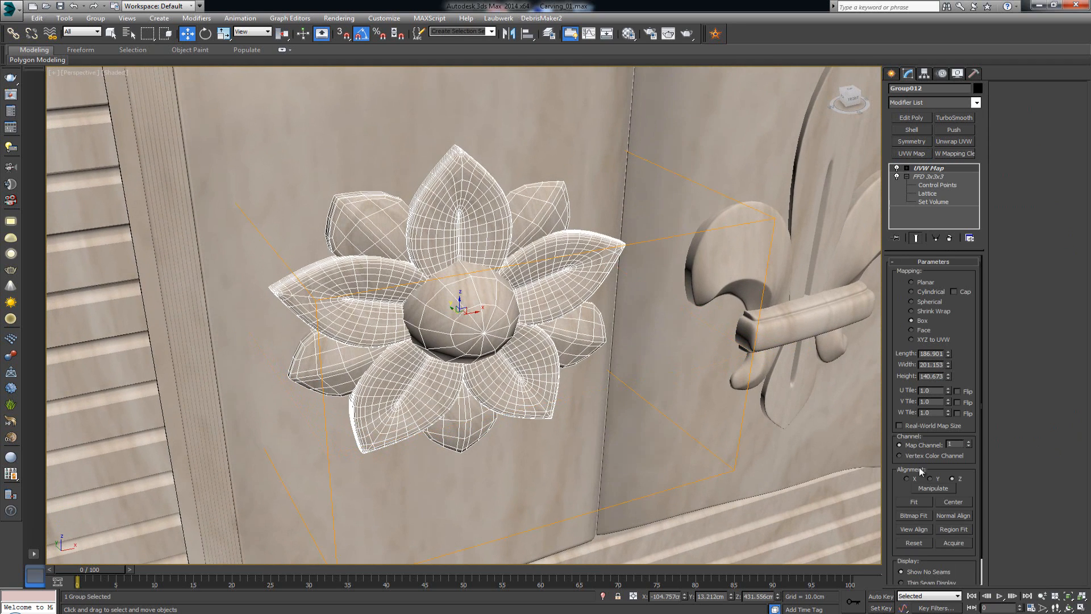
pyautogui.click(915, 502)
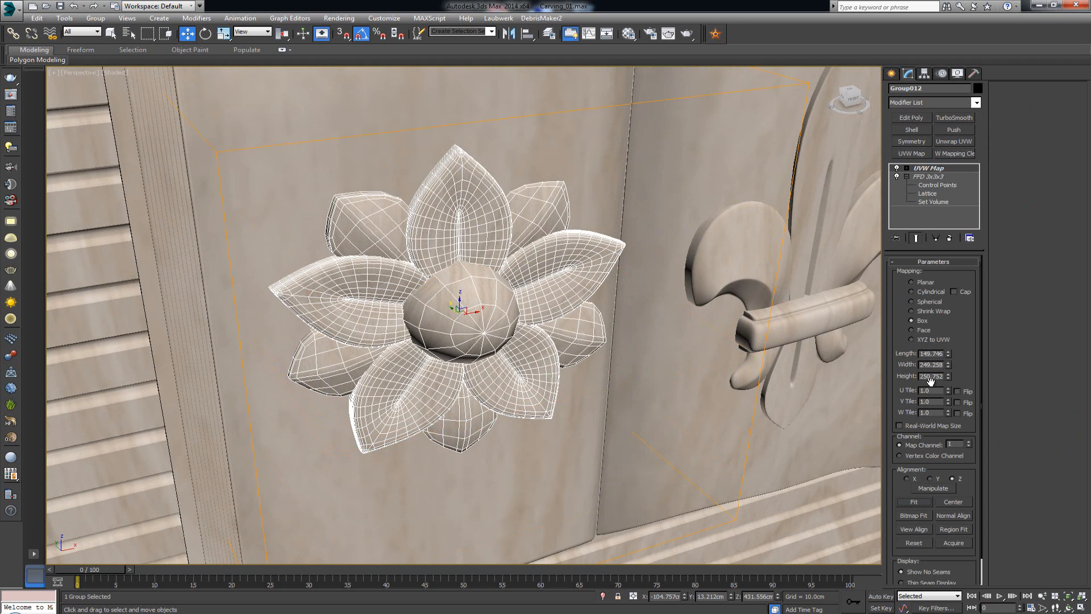
# Set the U and V tiling of the flower group's UVW Map to 0.4 and deselect the flower
pyautogui.moveTo(937, 395); pyautogui.dragTo(937, 394)
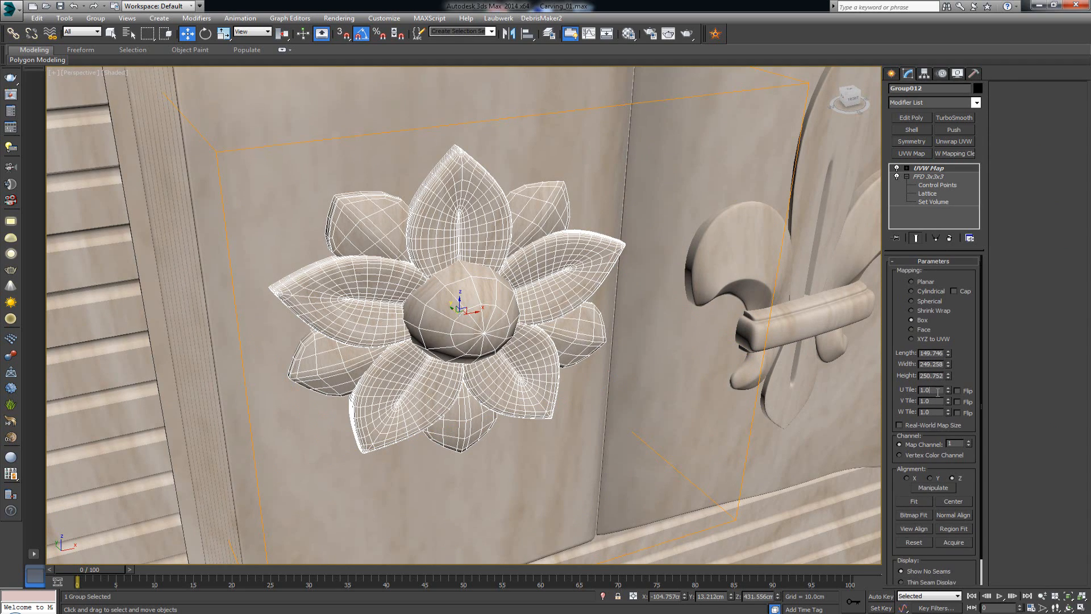
pyautogui.click(678, 331)
pyautogui.scroll(-3, 560, 316)
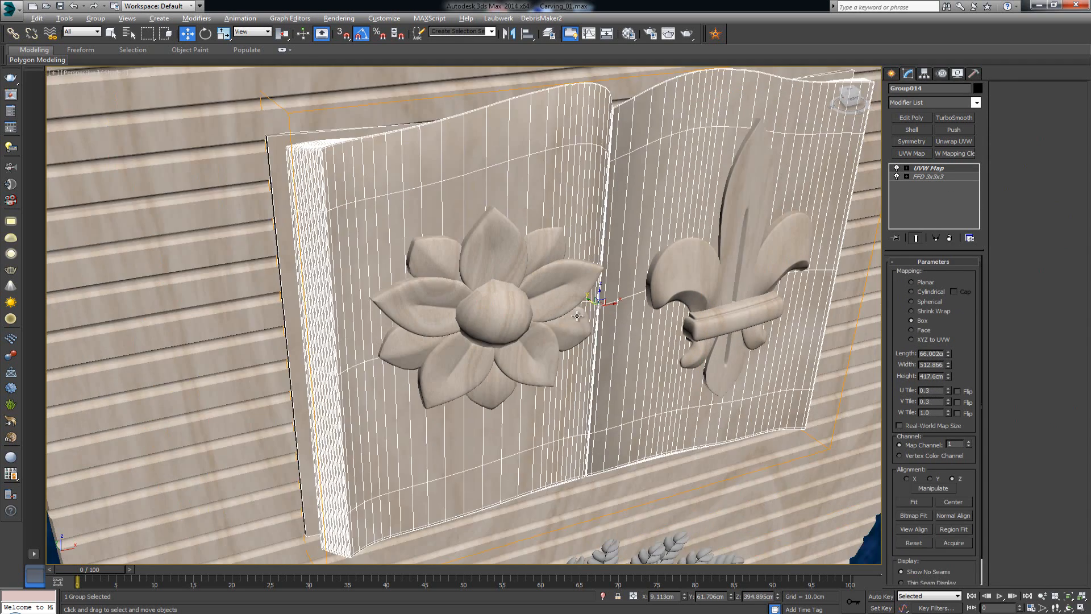
pyautogui.keyDown('alt'); pyautogui.moveTo(579, 316); pyautogui.dragTo(551, 300, button='middle'); pyautogui.keyUp('alt')
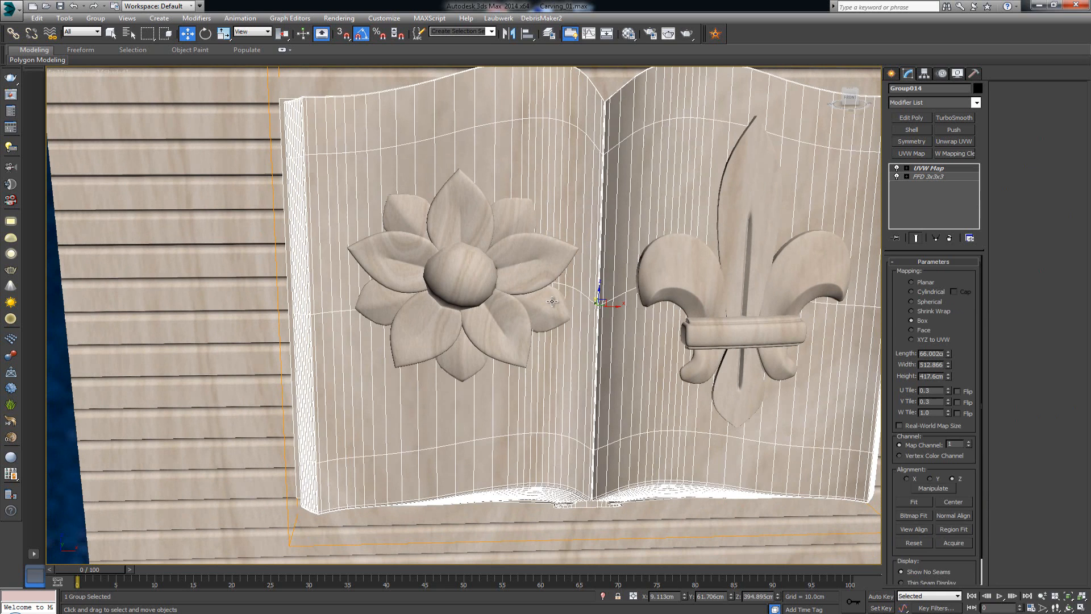
pyautogui.click(461, 276)
pyautogui.moveTo(818, 330); pyautogui.dragTo(822, 361, button='middle')
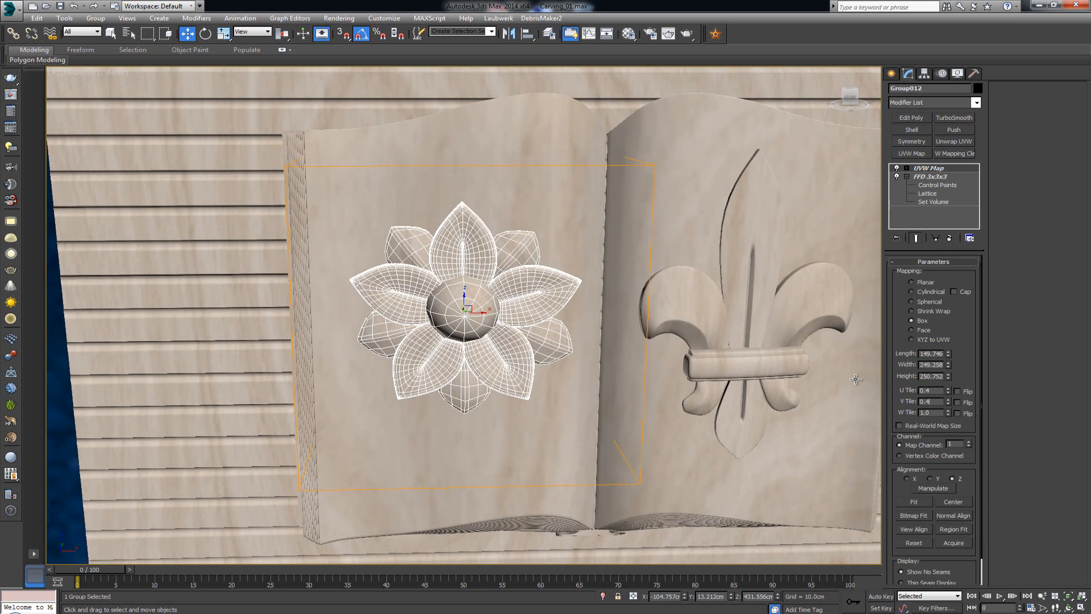
pyautogui.click(614, 250)
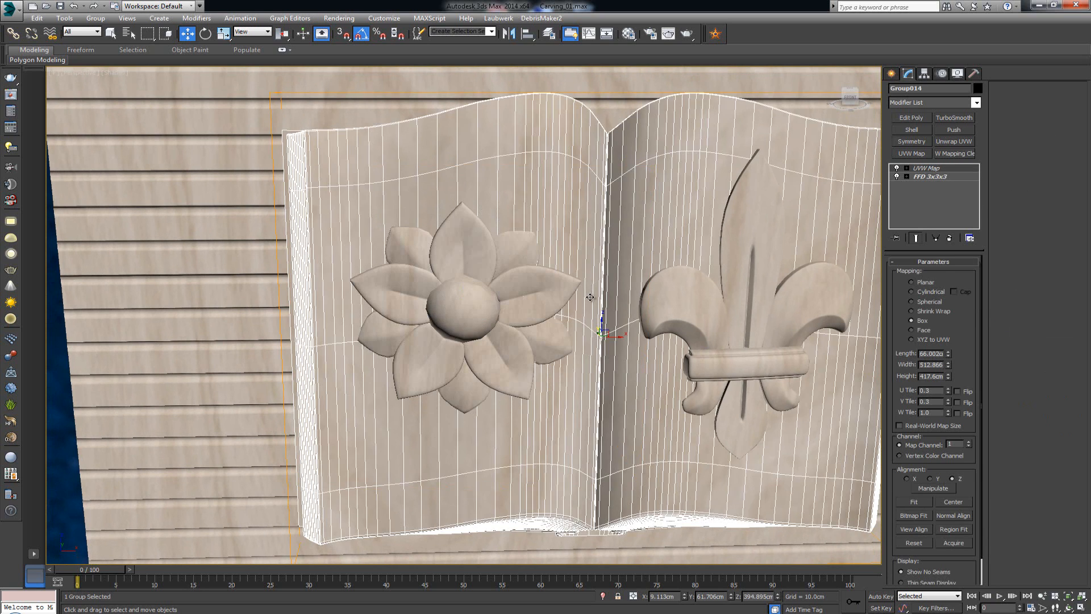
pyautogui.scroll(-3, 590, 296)
pyautogui.click(530, 166)
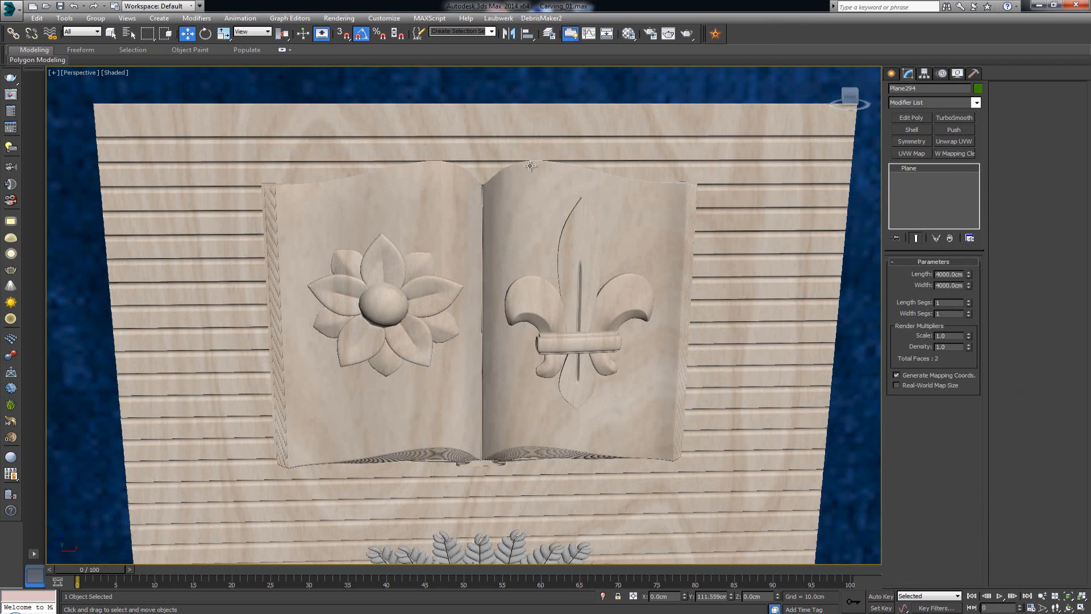
# Open the flower group for editing and select the sphere at the flower's centre
pyautogui.scroll(5, 482, 253)
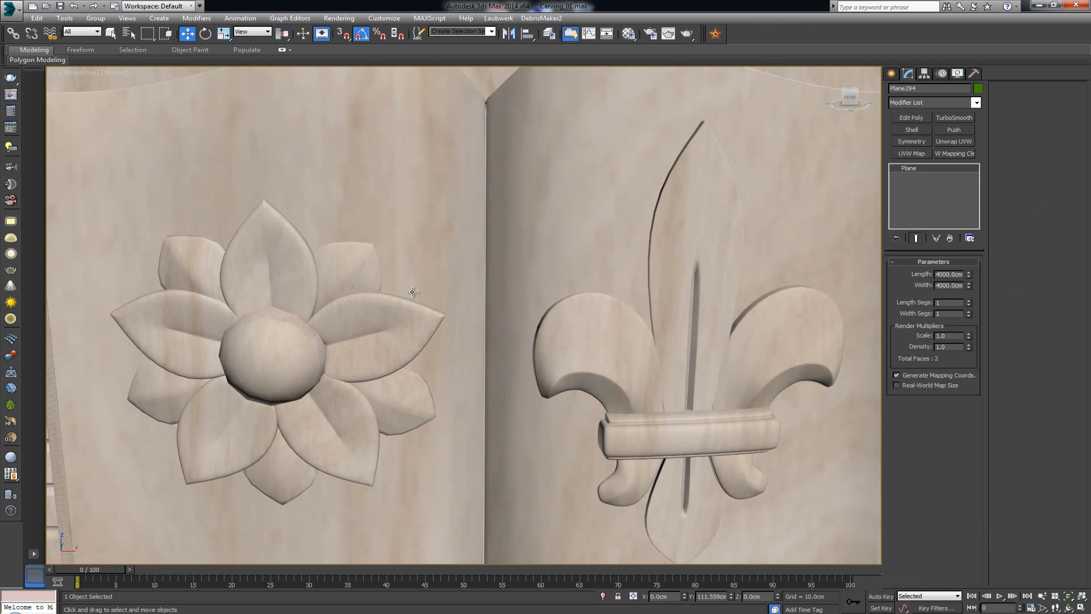
pyautogui.moveTo(413, 292); pyautogui.dragTo(420, 276, button='middle')
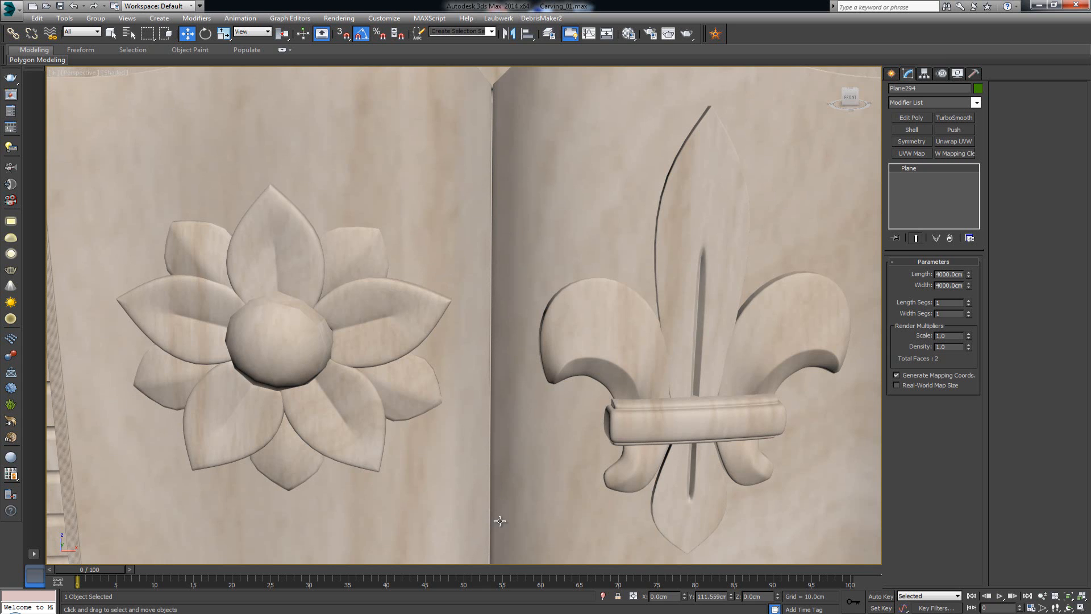
pyautogui.click(602, 613)
pyautogui.scroll(6, 488, 189)
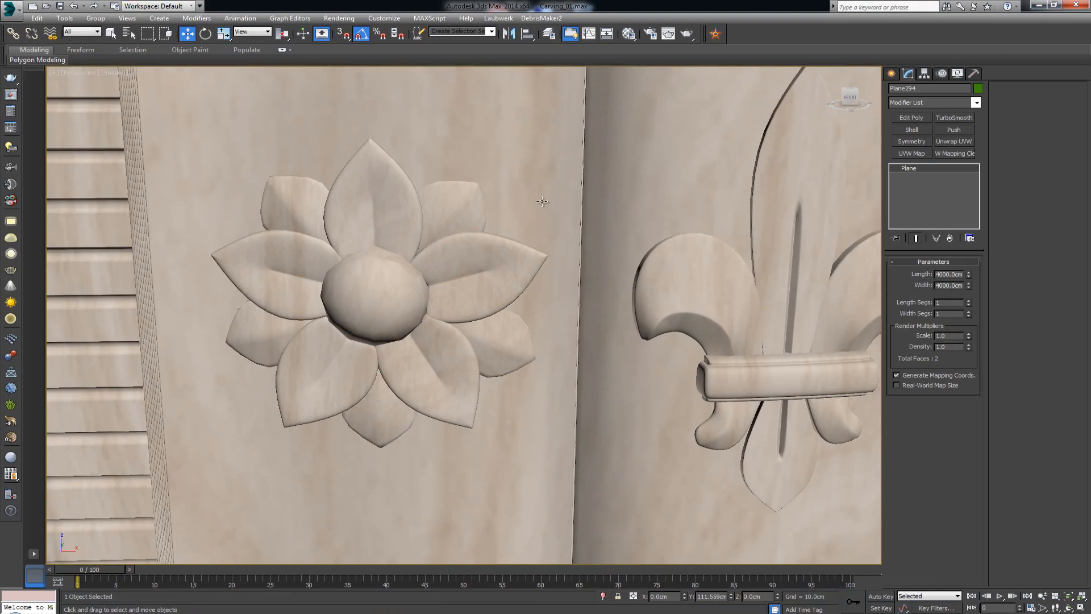
pyautogui.click(389, 281)
pyautogui.keyDown('alt'); pyautogui.moveTo(387, 278); pyautogui.dragTo(441, 284, button='middle'); pyautogui.keyUp('alt')
pyautogui.scroll(4, 443, 290)
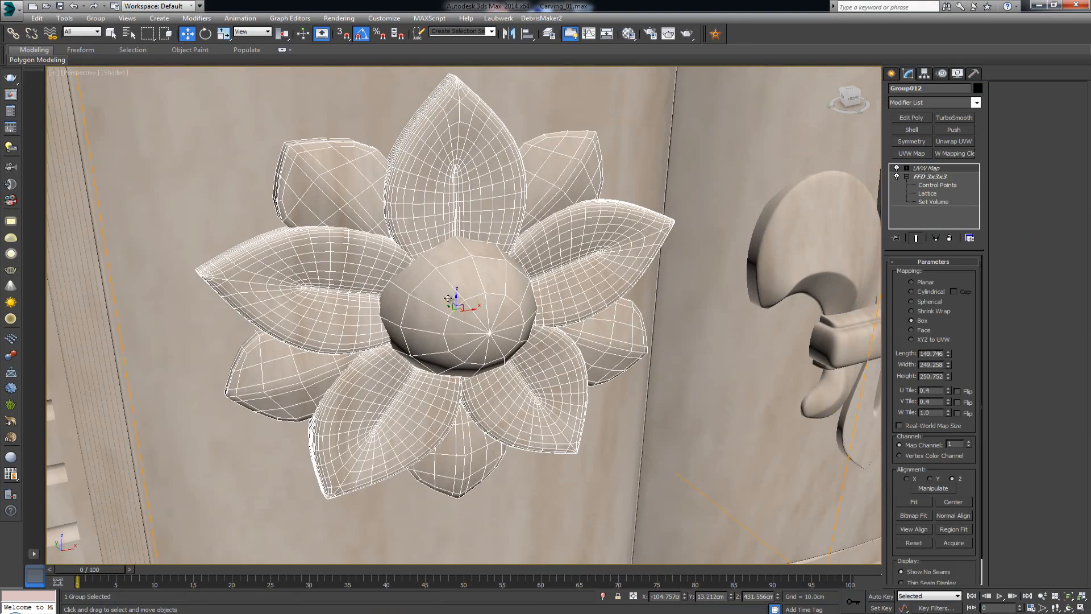
pyautogui.click(158, 18)
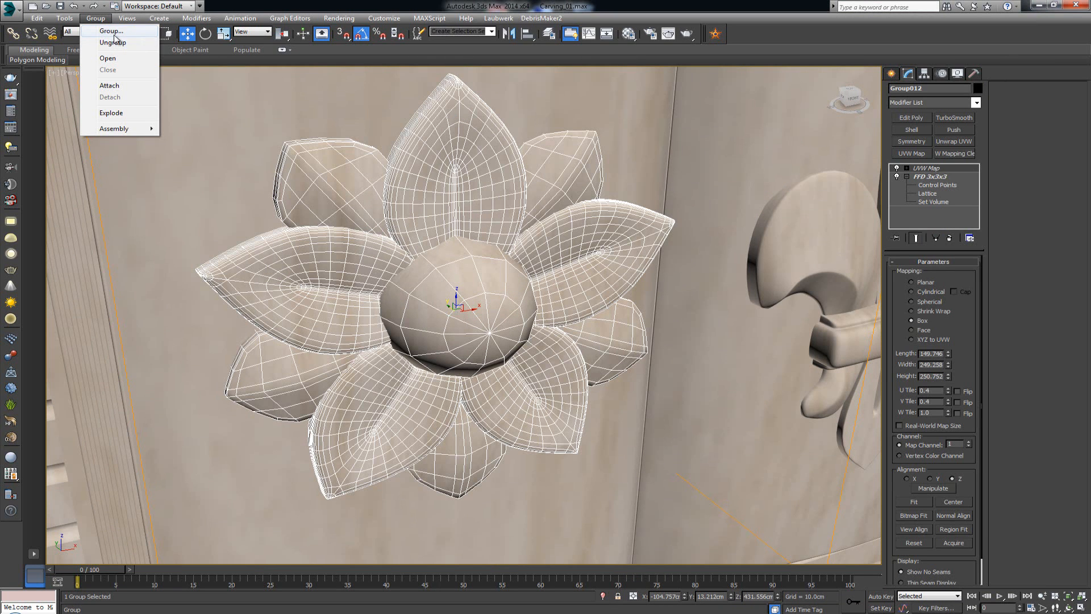
pyautogui.click(121, 58)
pyautogui.click(467, 303)
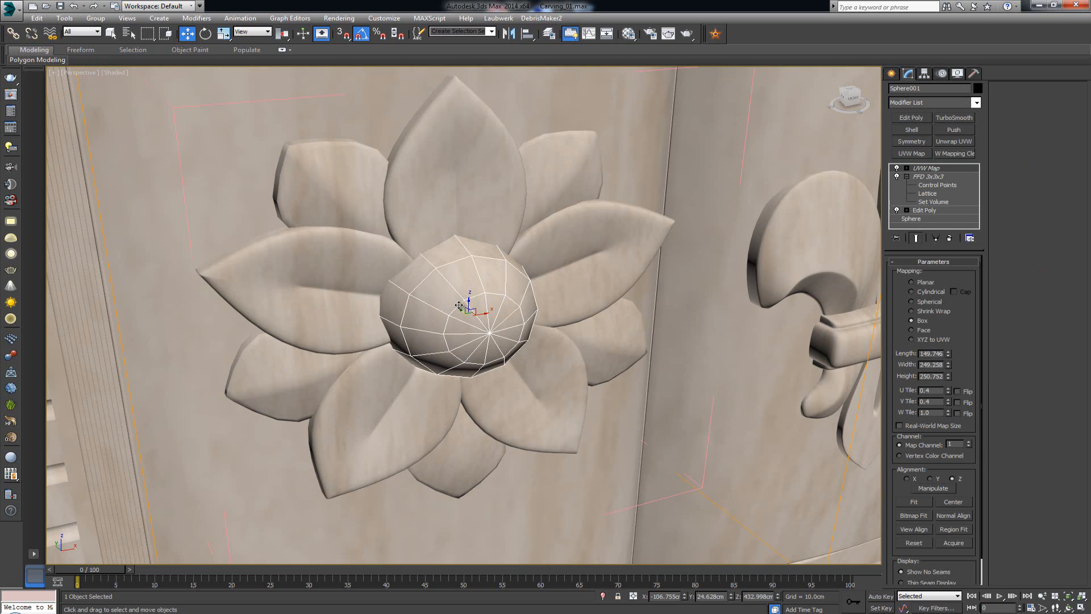
pyautogui.keyDown('alt'); pyautogui.moveTo(461, 307); pyautogui.dragTo(450, 307, button='middle'); pyautogui.keyUp('alt')
# Copy the Lime_Wood material to the next slot, rename the copy Lime_Wood2 and assign it to the flower's centre sphere
pyautogui.press('m')
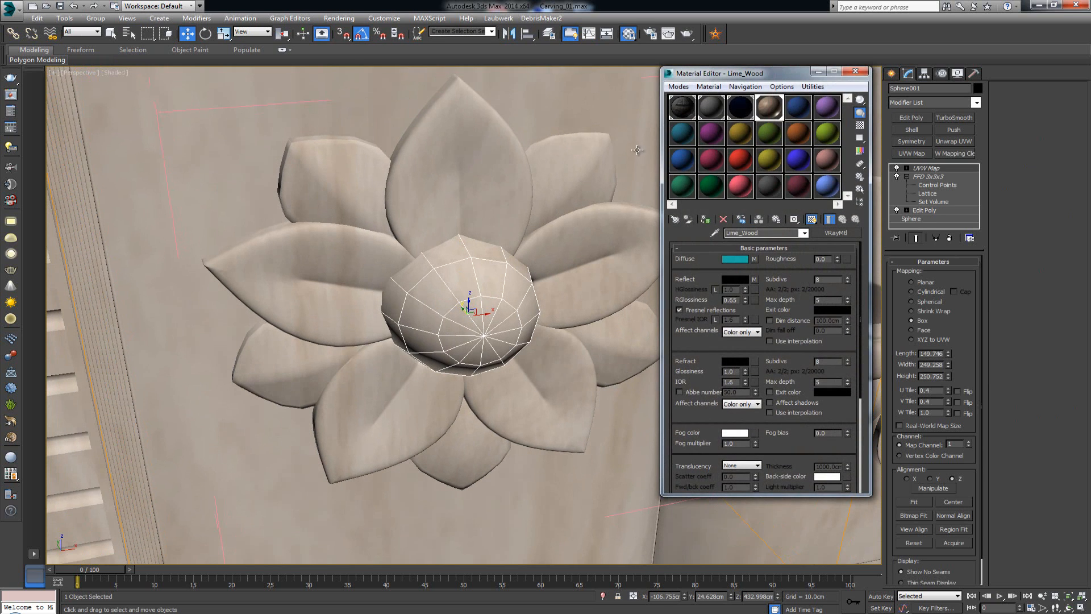
pyautogui.moveTo(777, 111); pyautogui.dragTo(801, 112)
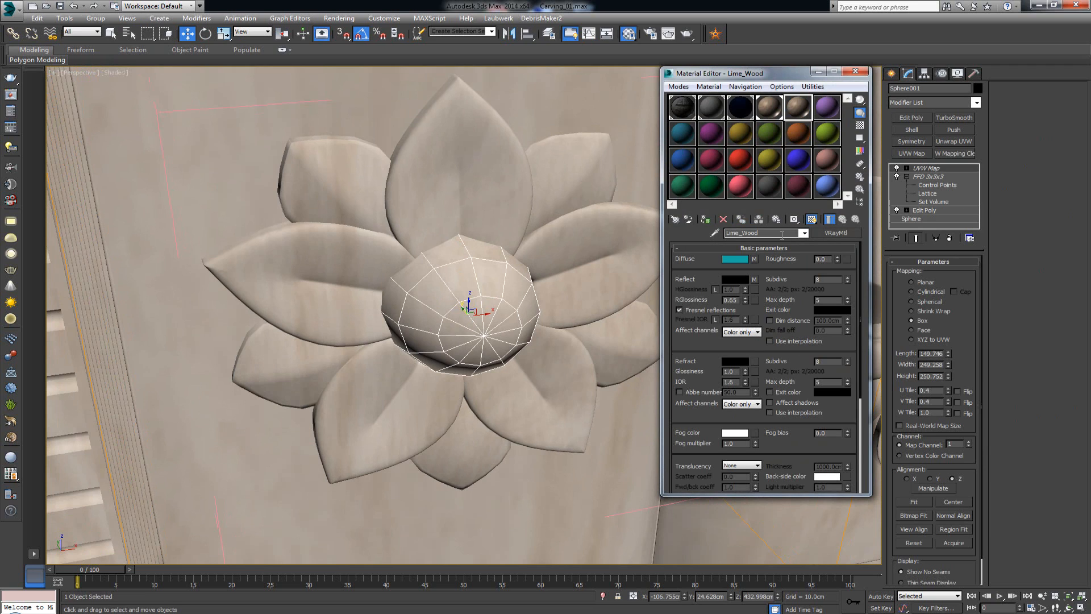
pyautogui.write('2')
pyautogui.moveTo(802, 111); pyautogui.dragTo(476, 290)
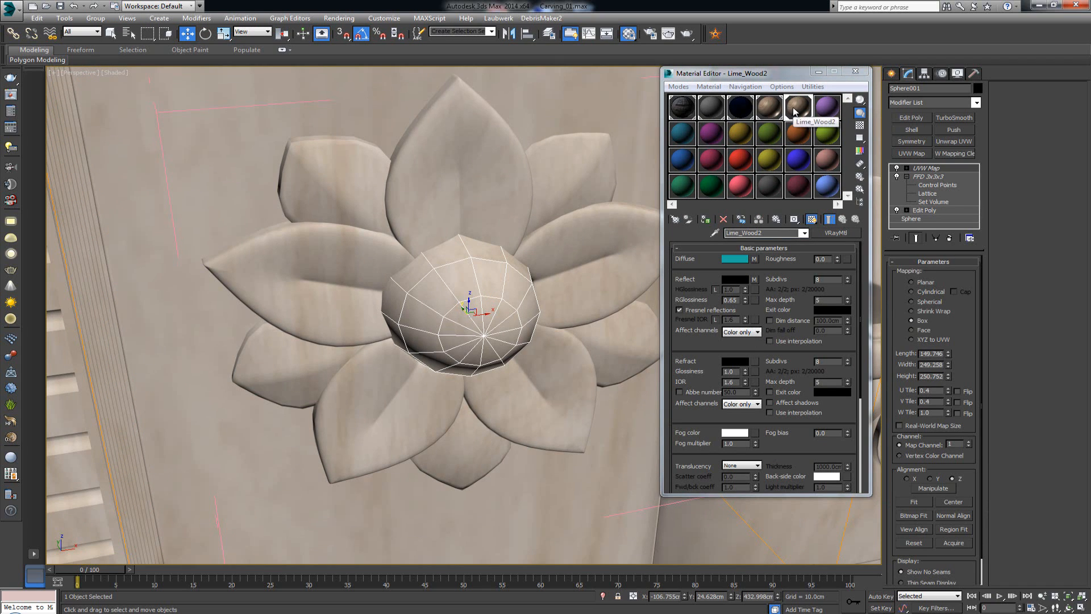
# Add a Noise map to the Bump channel of the Lime_Wood2 material
pyautogui.scroll(-5, 791, 356)
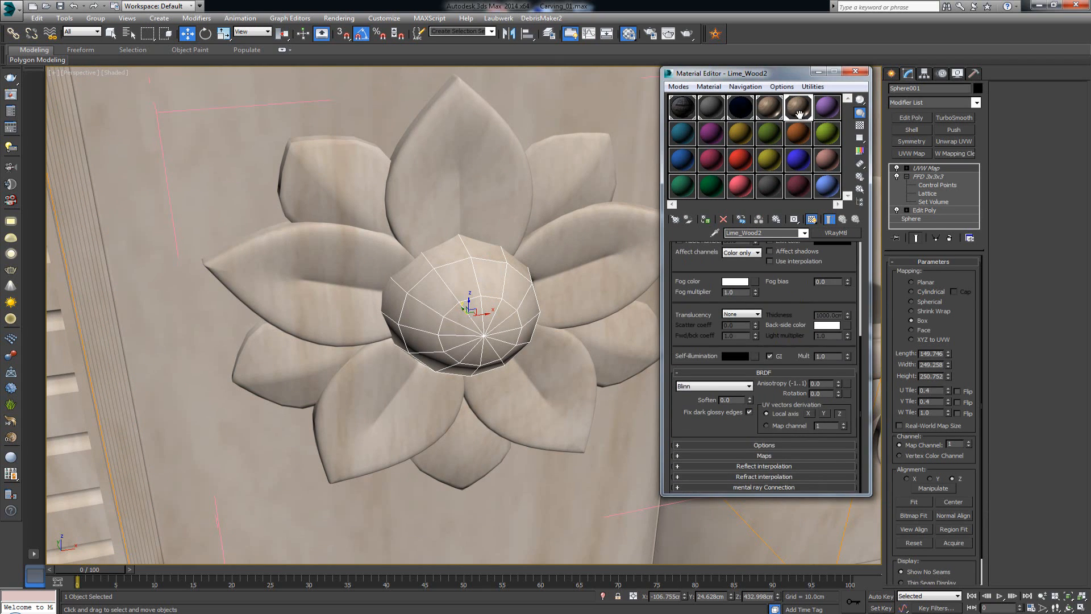
pyautogui.click(771, 456)
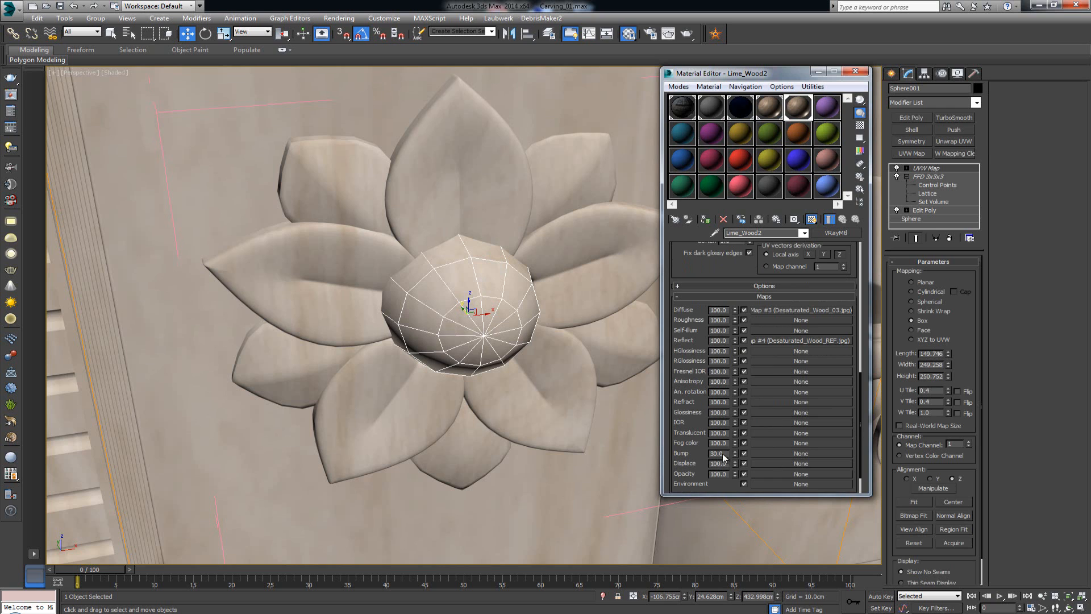
pyautogui.click(773, 457)
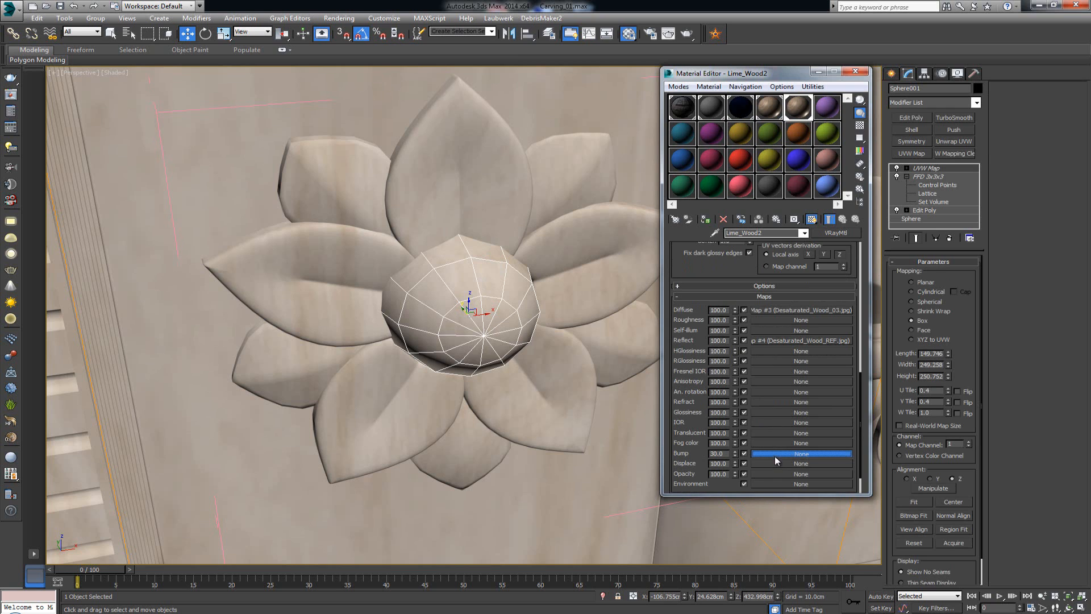
pyautogui.click(779, 453)
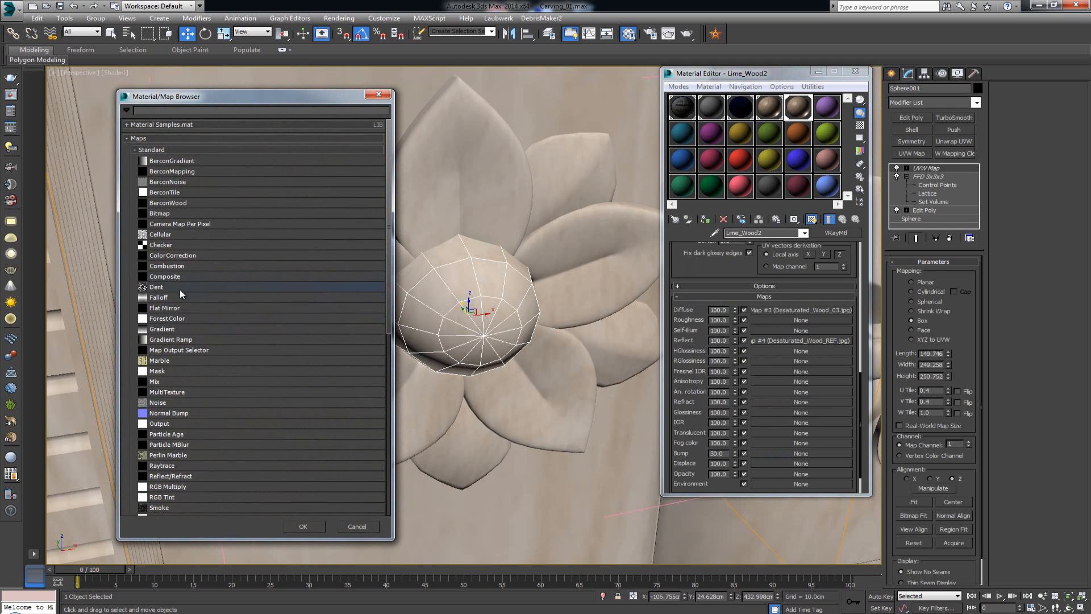
pyautogui.click(168, 363)
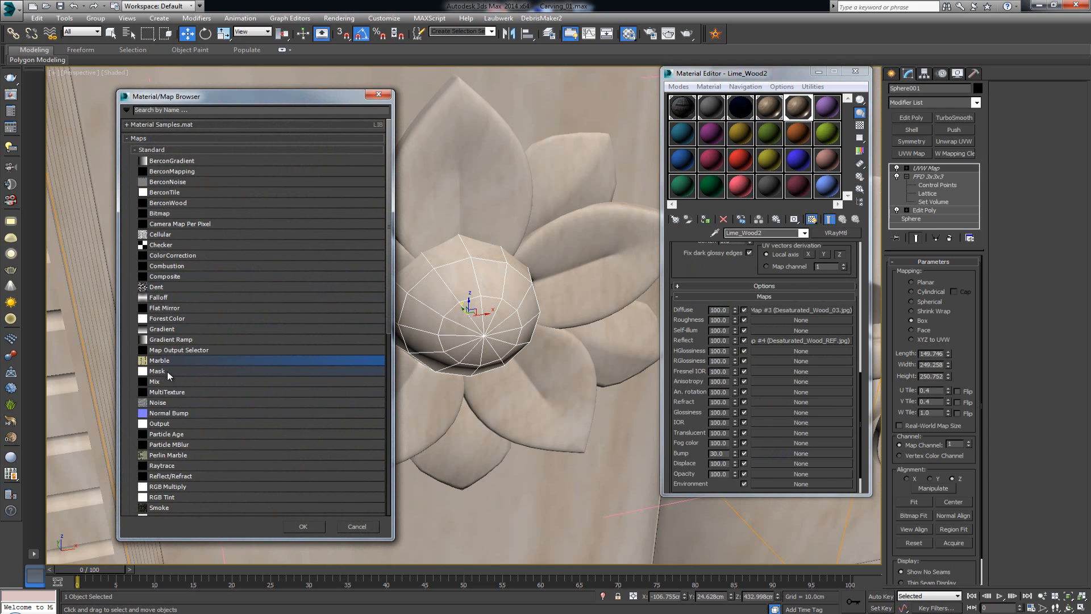
pyautogui.doubleClick(169, 401)
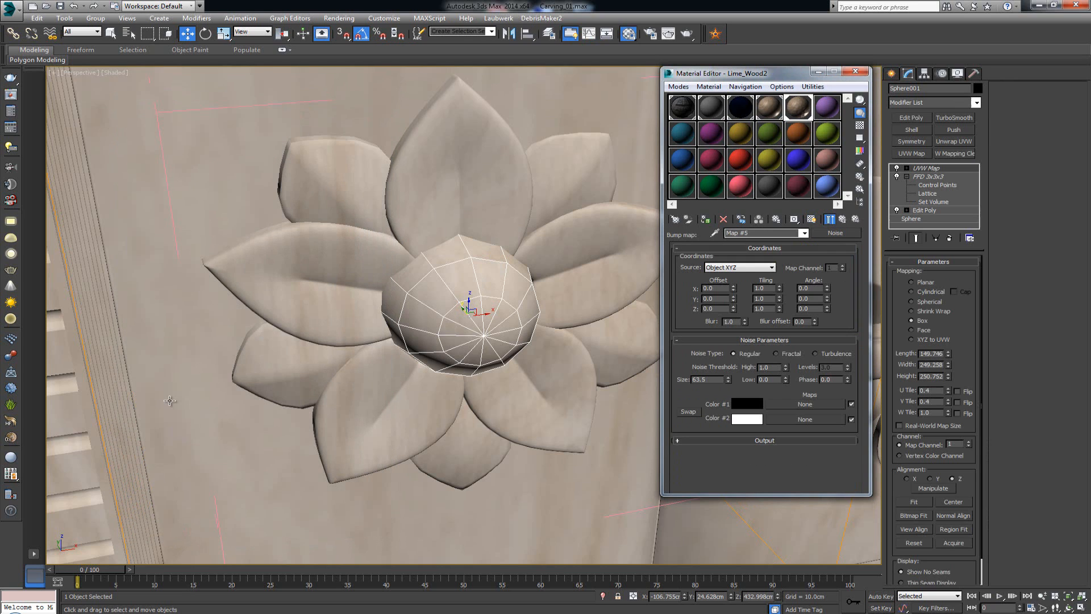
# Show the Noise bump map in the viewport and set its noise size to 1.0
pyautogui.click(812, 219)
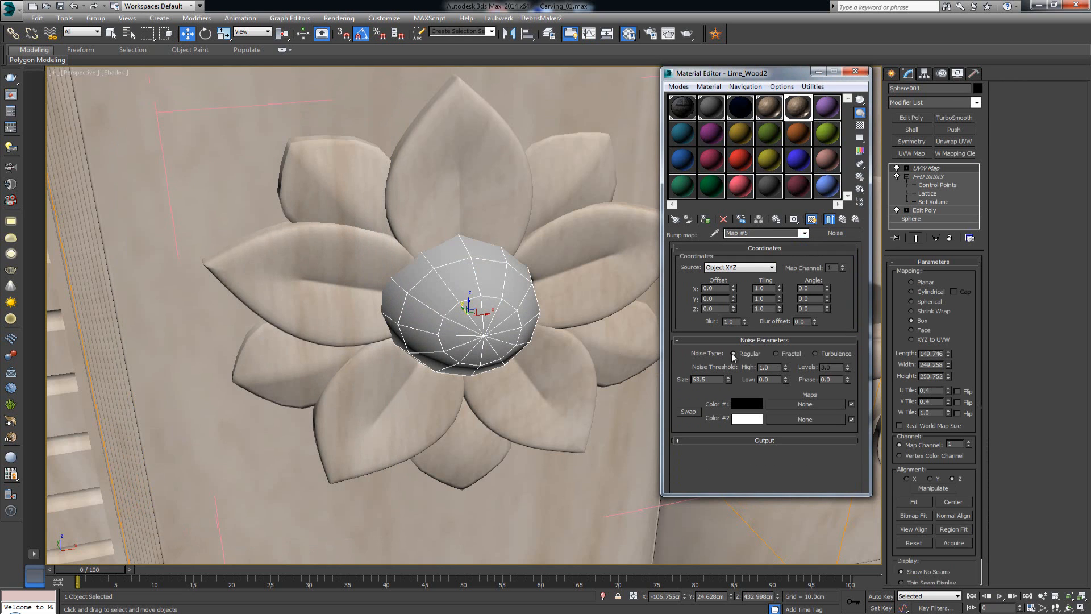
pyautogui.moveTo(716, 378); pyautogui.dragTo(672, 379)
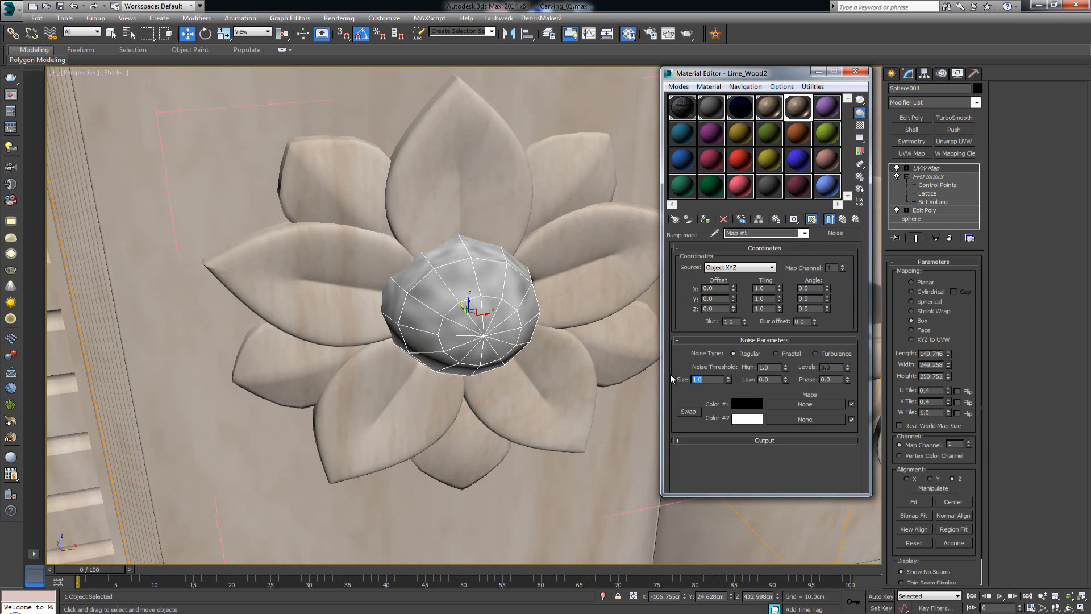
pyautogui.scroll(3, 435, 296)
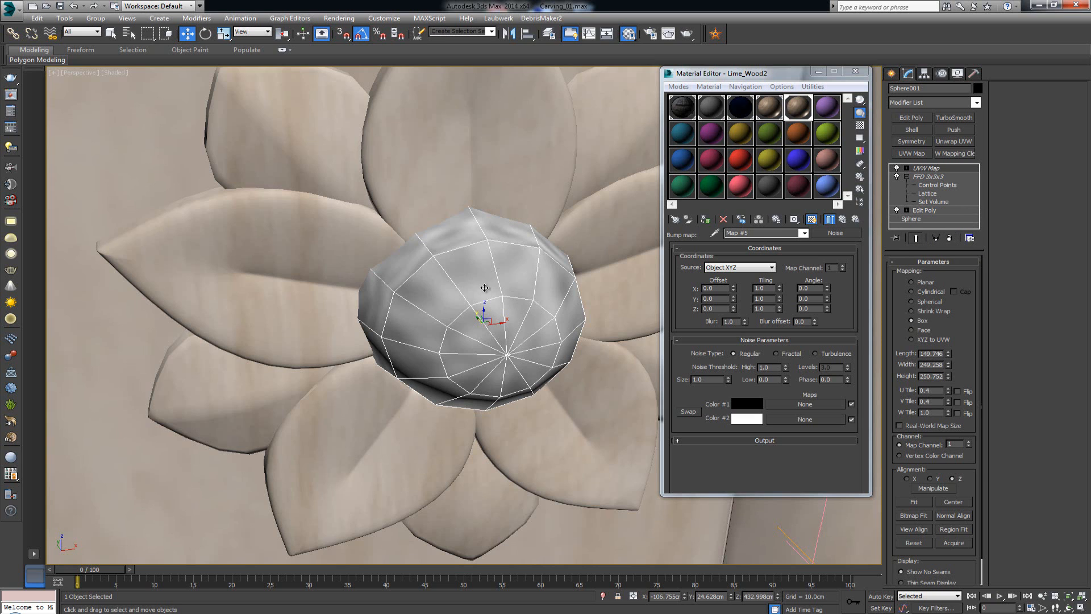
pyautogui.moveTo(485, 288); pyautogui.dragTo(482, 312, button='middle')
pyautogui.scroll(2, 482, 312)
pyautogui.scroll(-3, 429, 284)
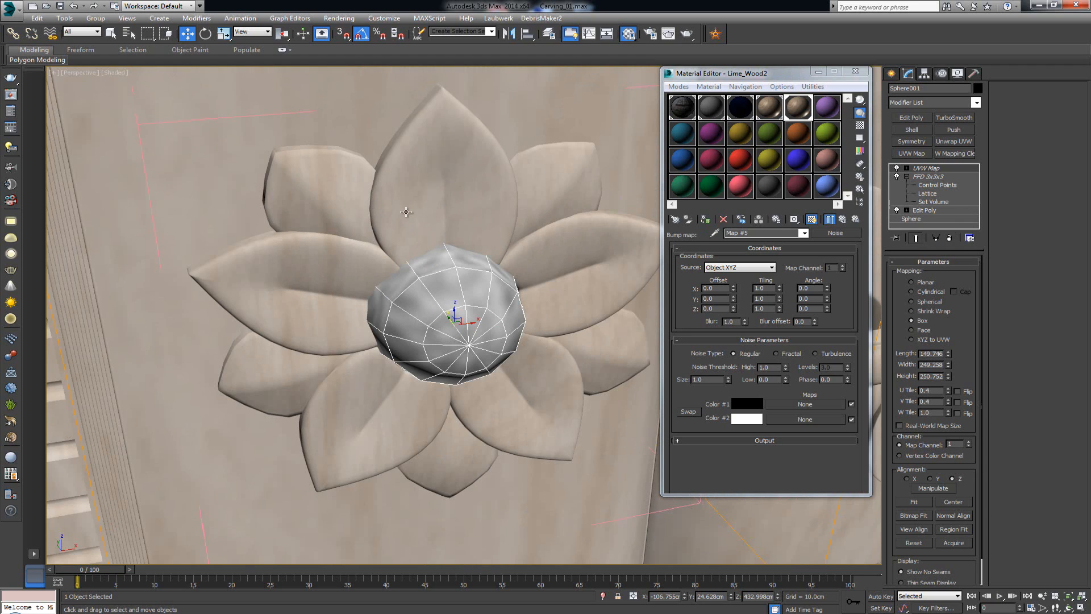
# Change the mapping type of the centre sphere's UVW Map to Spherical
pyautogui.click(938, 241)
pyautogui.click(911, 302)
pyautogui.keyDown('alt'); pyautogui.moveTo(531, 301); pyautogui.dragTo(510, 288, button='middle'); pyautogui.keyUp('alt')
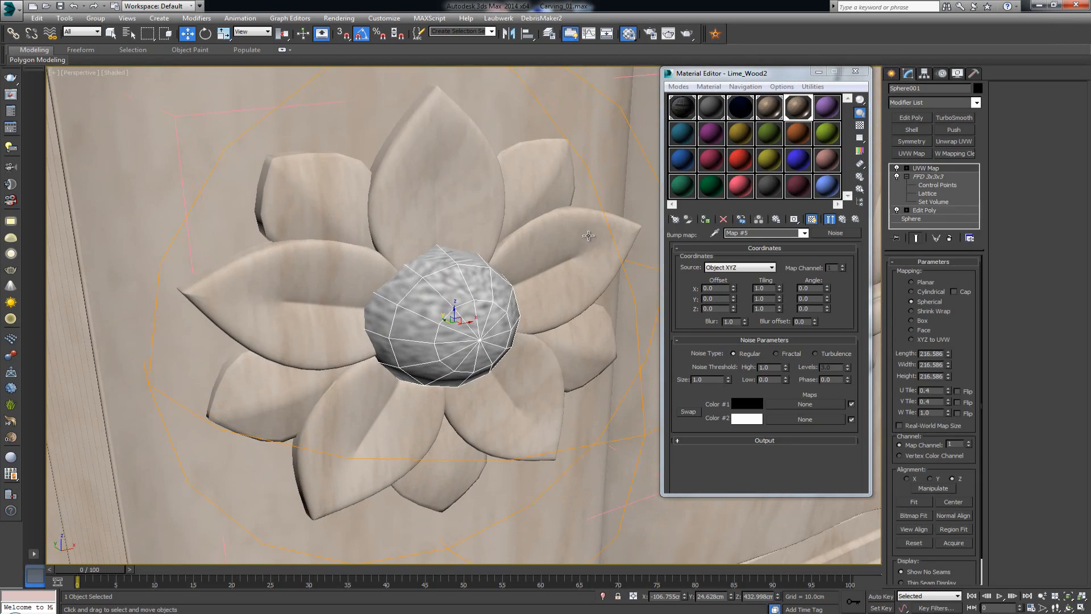
# Set the blur of the Noise bump map to 0.01
pyautogui.scroll(2, 472, 294)
pyautogui.scroll(2, 473, 294)
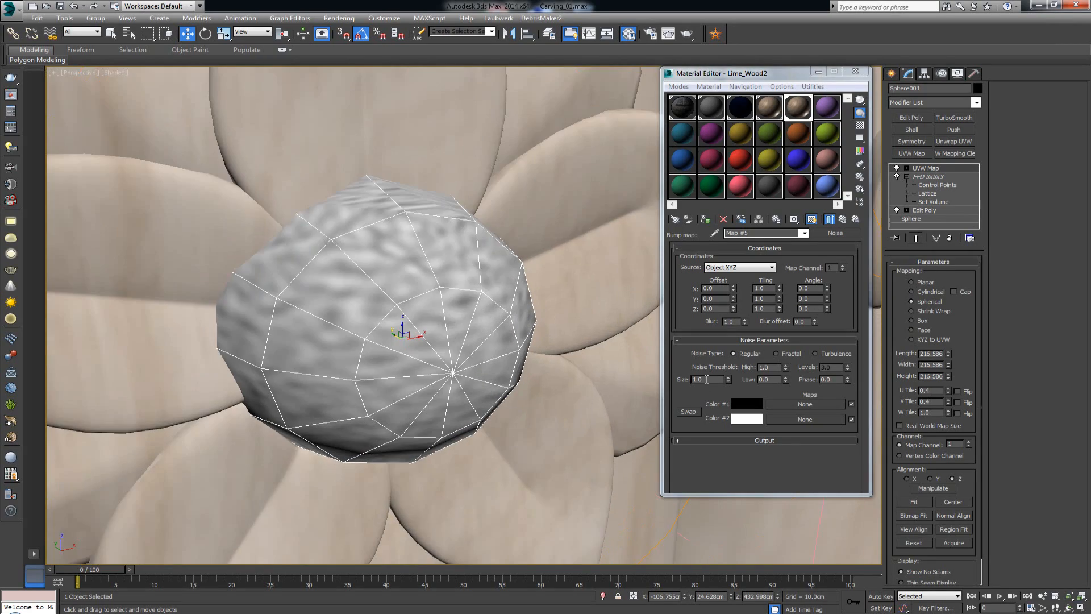
pyautogui.doubleClick(740, 322)
pyautogui.write('0.041')
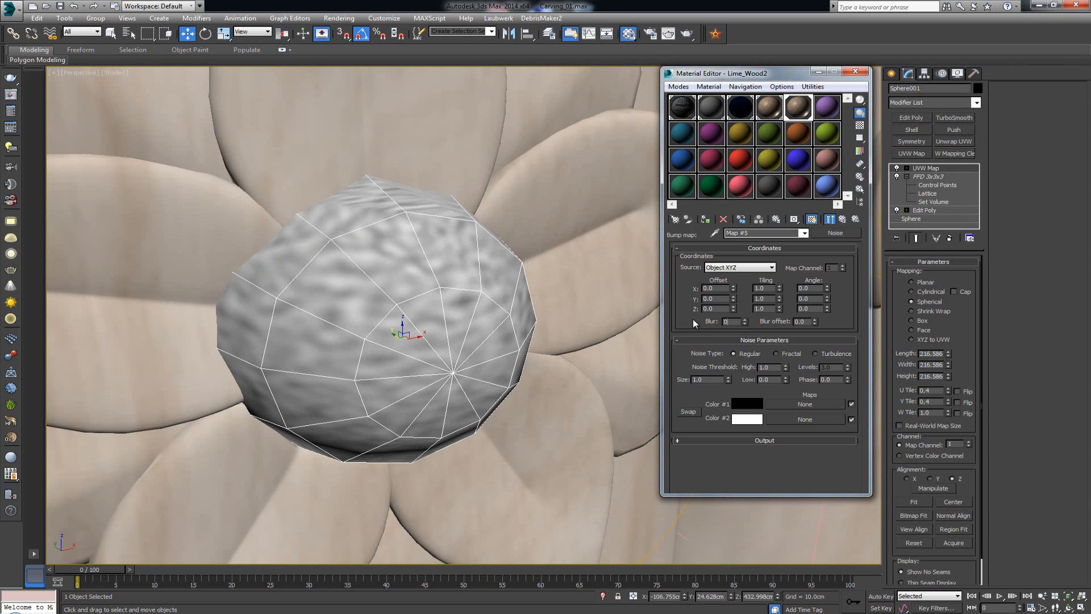
pyautogui.press('Return')
pyautogui.write('0.01')
pyautogui.press('Return')
# Add a UVW Map modifier with Box mapping to the wheat sheaf group and fit the mapping gizmo to it
pyautogui.scroll(-4, 304, 276)
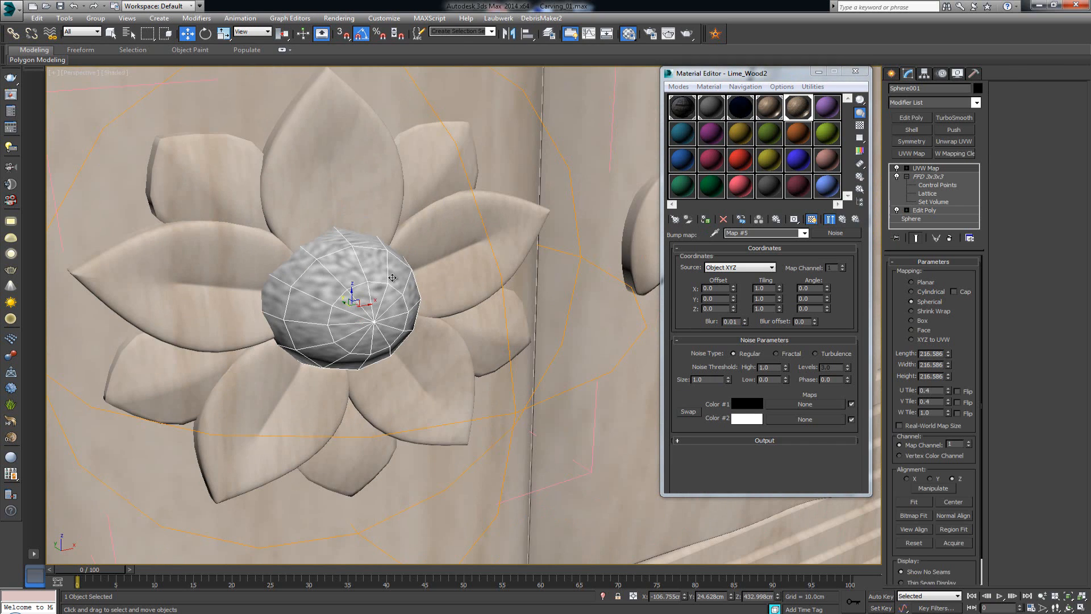
pyautogui.scroll(-6, 393, 278)
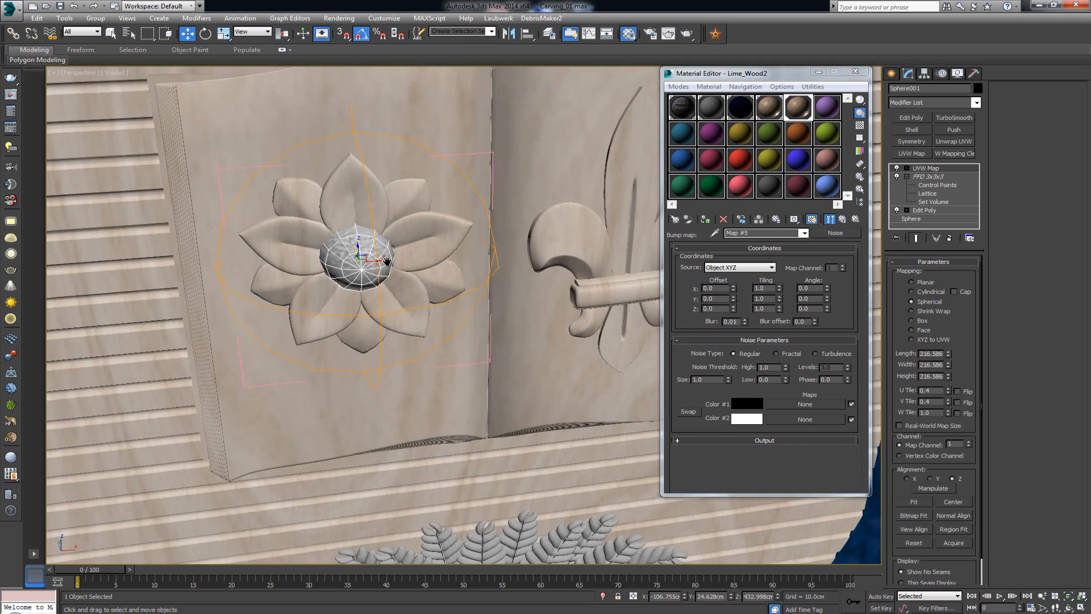
pyautogui.scroll(-4, 387, 260)
pyautogui.click(423, 150)
pyautogui.scroll(-5, 443, 248)
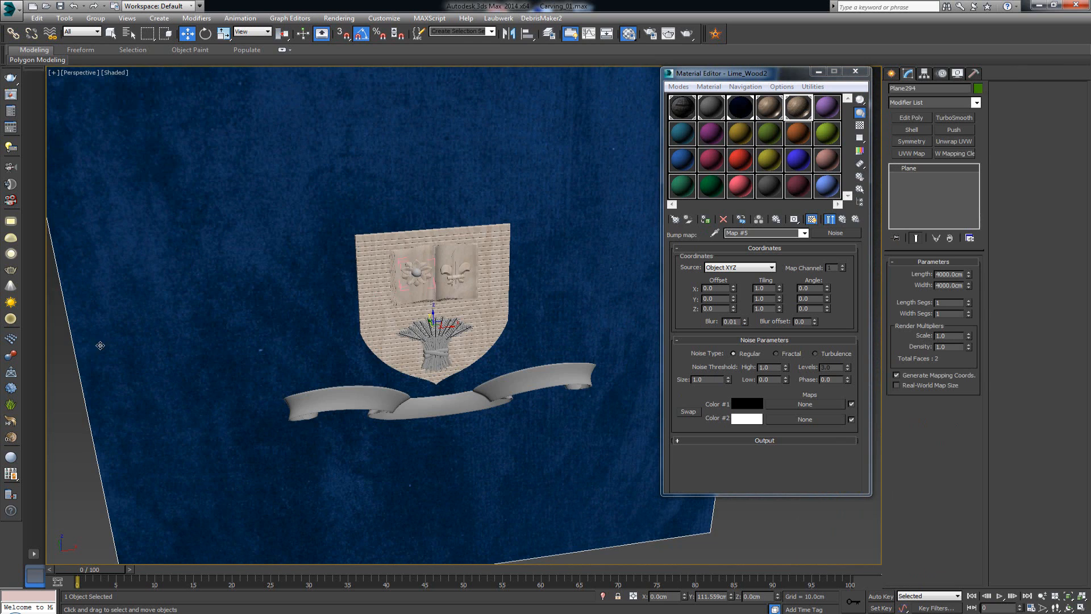
pyautogui.click(78, 396)
pyautogui.scroll(8, 240, 283)
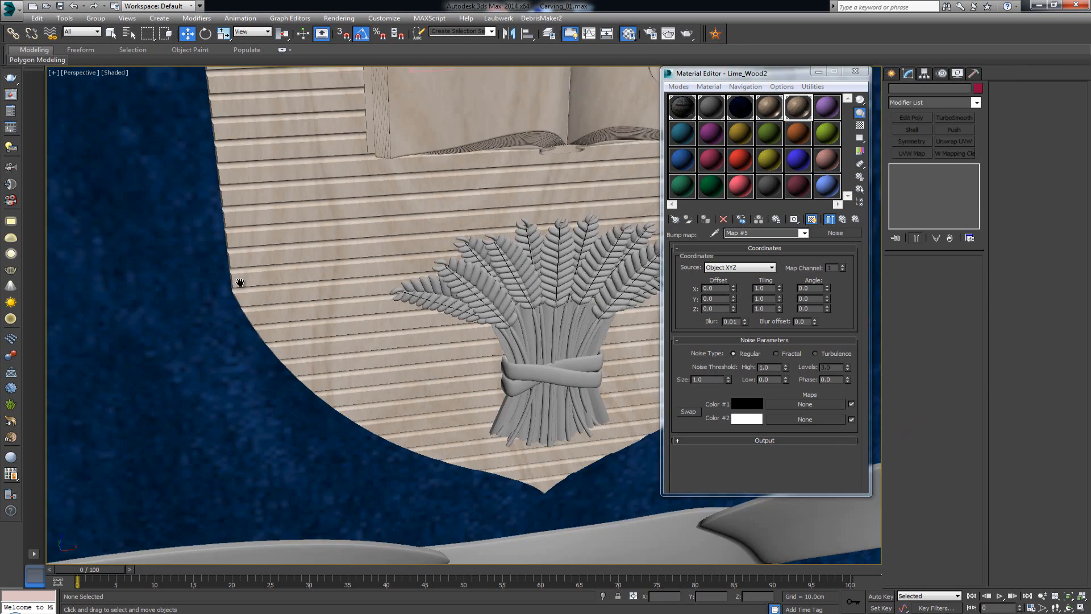
pyautogui.scroll(3, 240, 282)
pyautogui.click(842, 220)
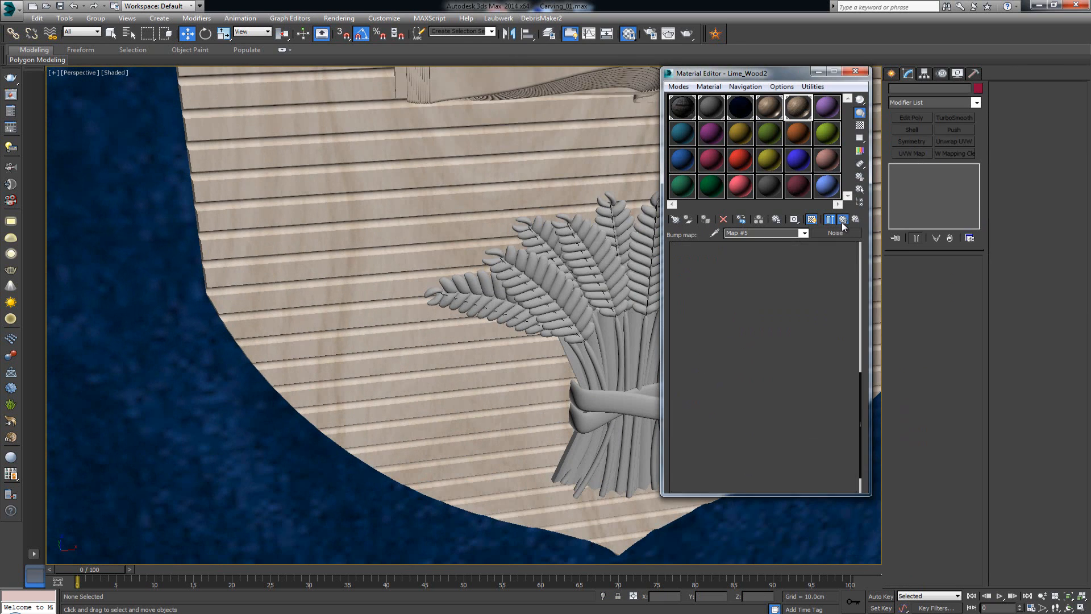
pyautogui.click(572, 292)
pyautogui.moveTo(572, 293); pyautogui.dragTo(451, 310, button='middle')
pyautogui.scroll(-3, 456, 322)
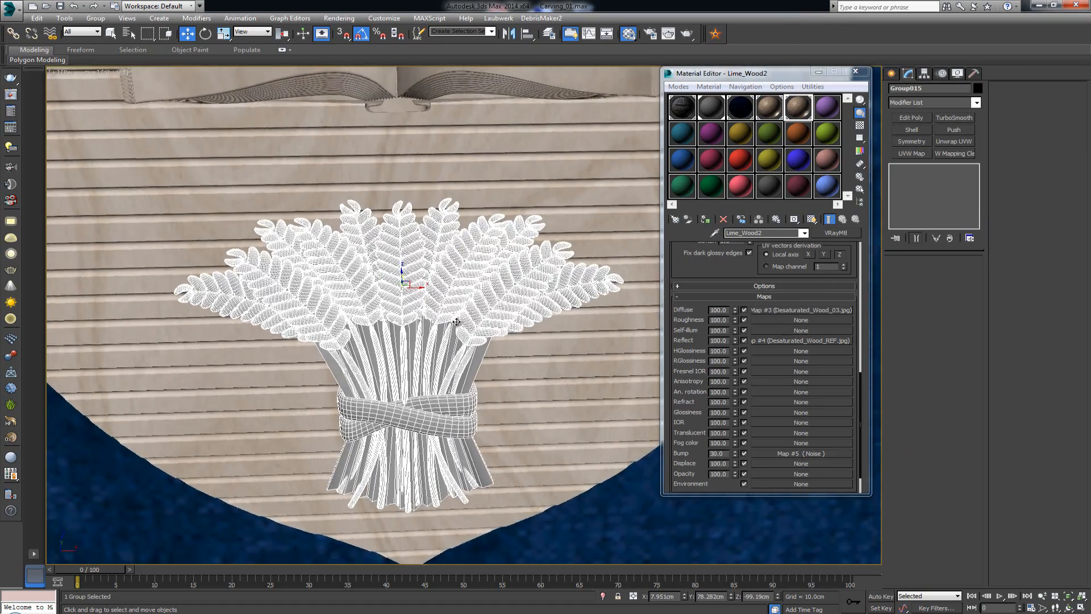
pyautogui.scroll(1, 456, 322)
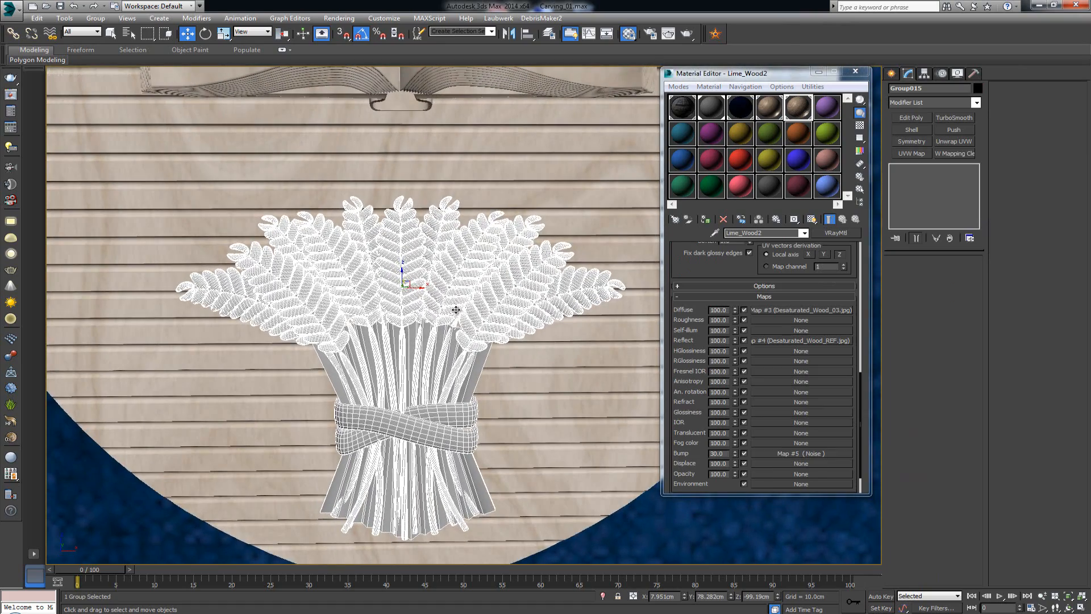
pyautogui.click(922, 152)
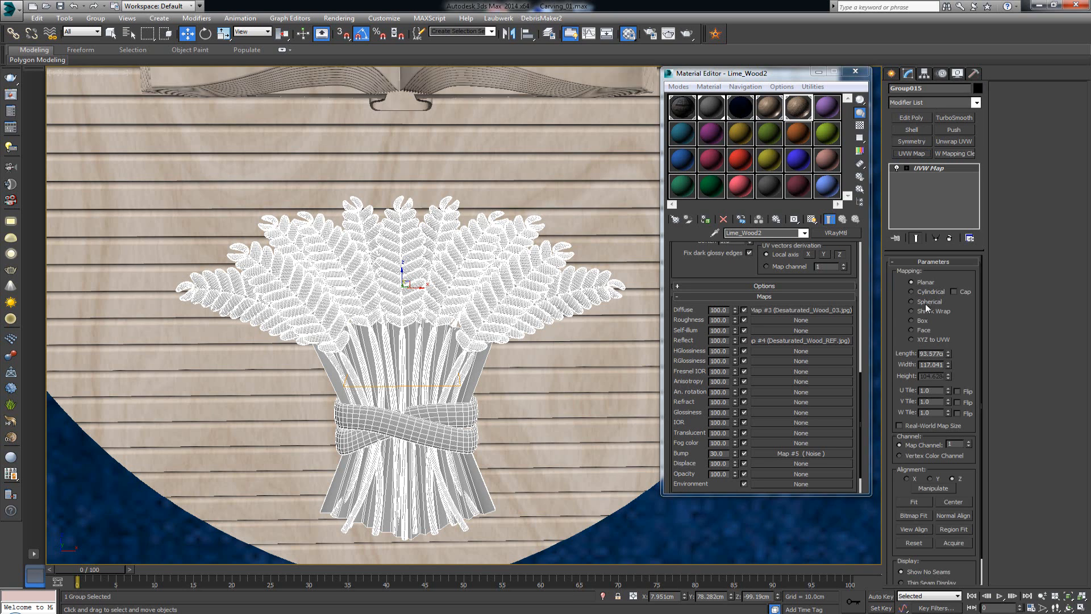
pyautogui.click(918, 503)
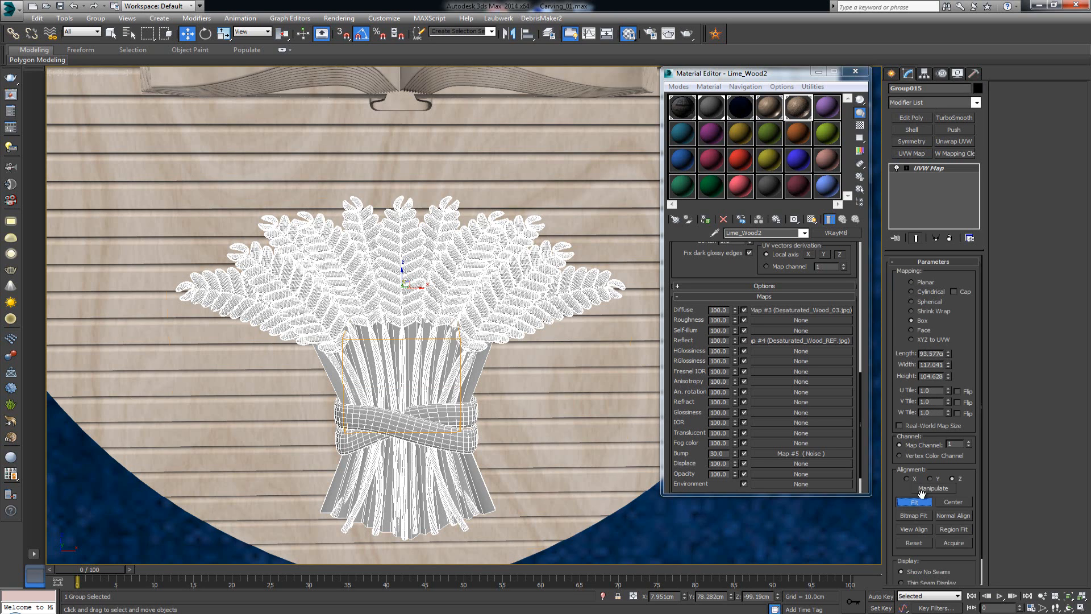
# Assign the Lime_Wood material to the wheat sheaf group and deselect the sheaf
pyautogui.click(771, 111)
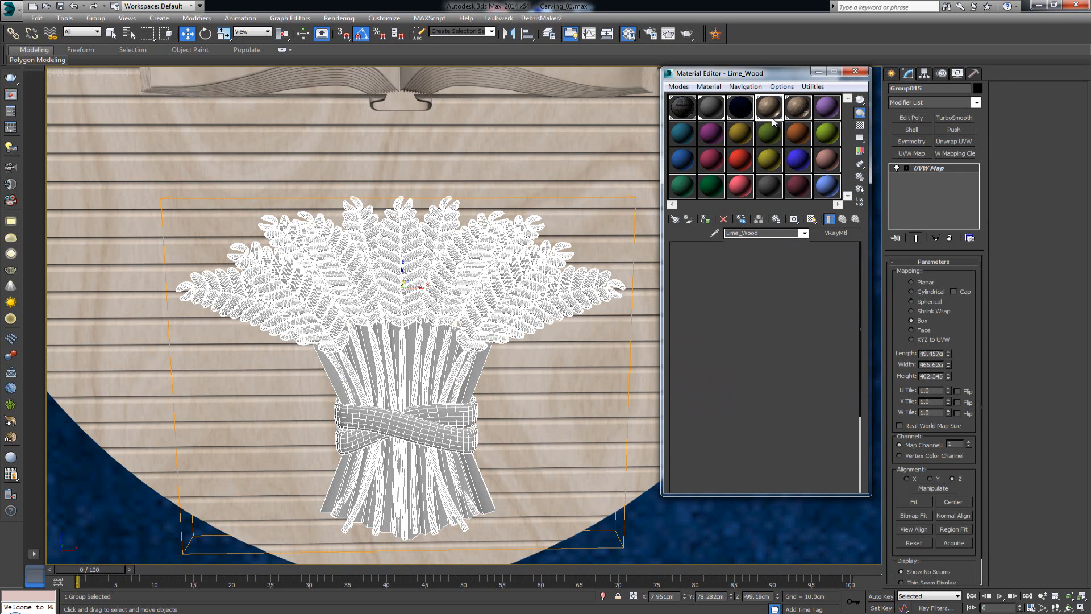
pyautogui.click(706, 221)
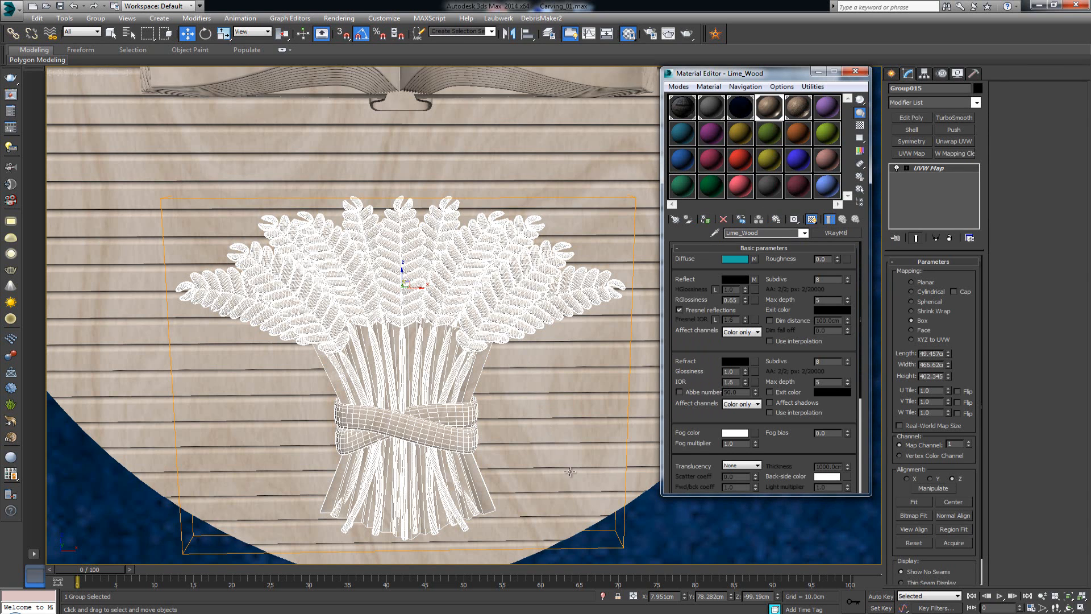
pyautogui.click(657, 535)
# Add a UVW Map modifier with Box mapping to the ribbon banner beneath the shield
pyautogui.scroll(-5, 486, 406)
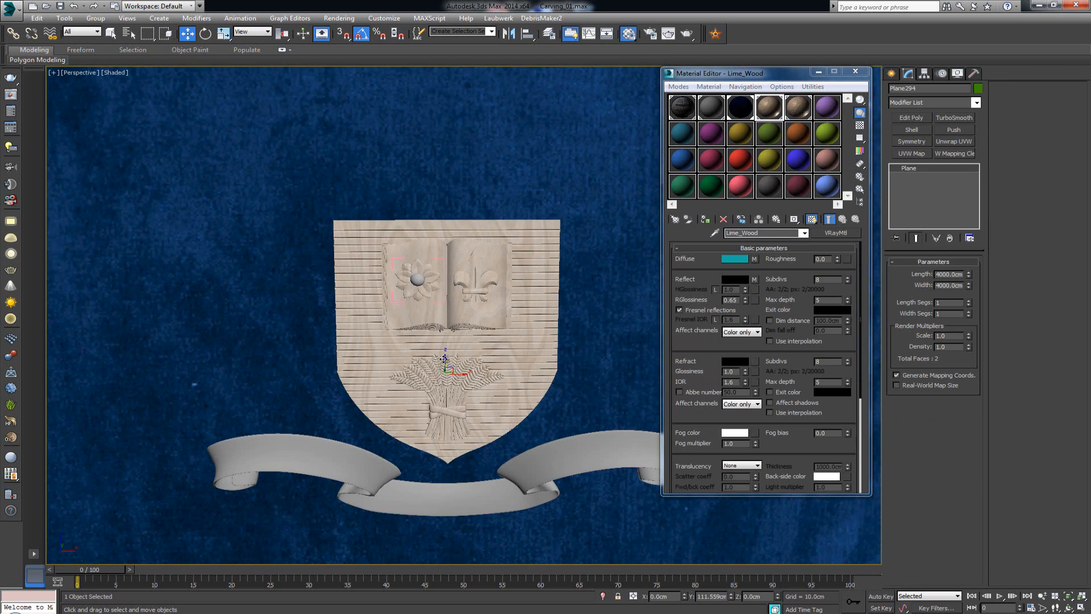
pyautogui.moveTo(445, 360); pyautogui.dragTo(441, 250, button='middle')
pyautogui.click(540, 360)
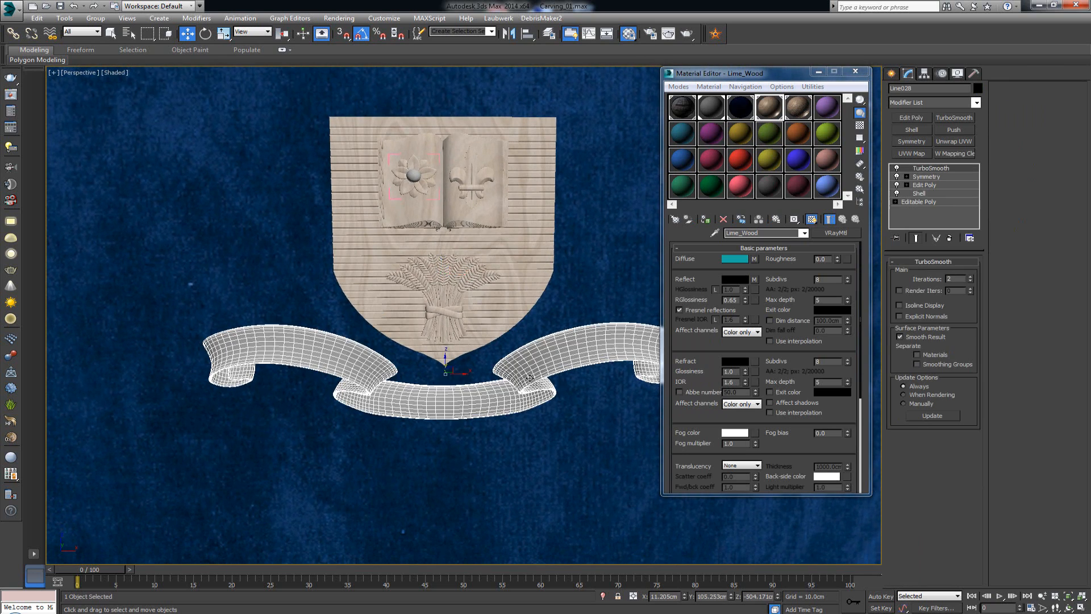
pyautogui.scroll(5, 506, 426)
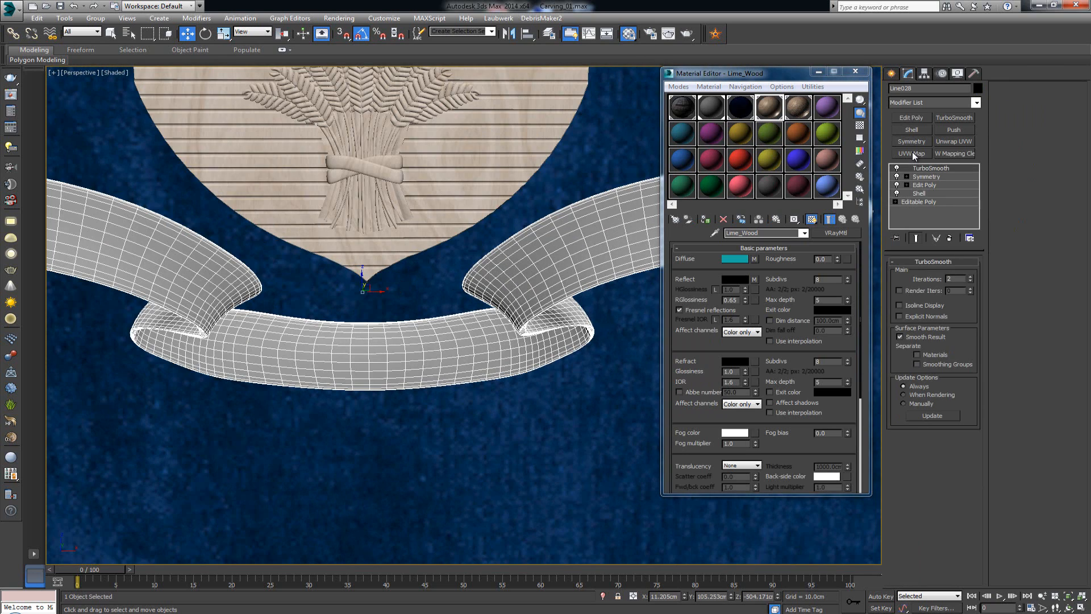
pyautogui.click(912, 153)
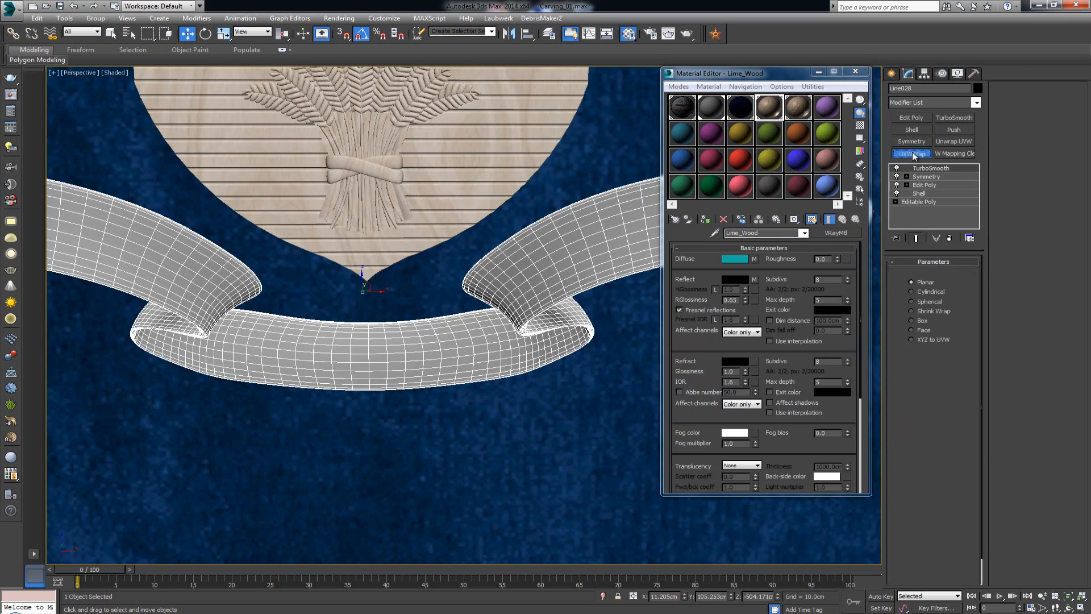
pyautogui.click(912, 321)
pyautogui.keyDown('alt'); pyautogui.moveTo(605, 267); pyautogui.dragTo(550, 261, button='middle'); pyautogui.keyUp('alt')
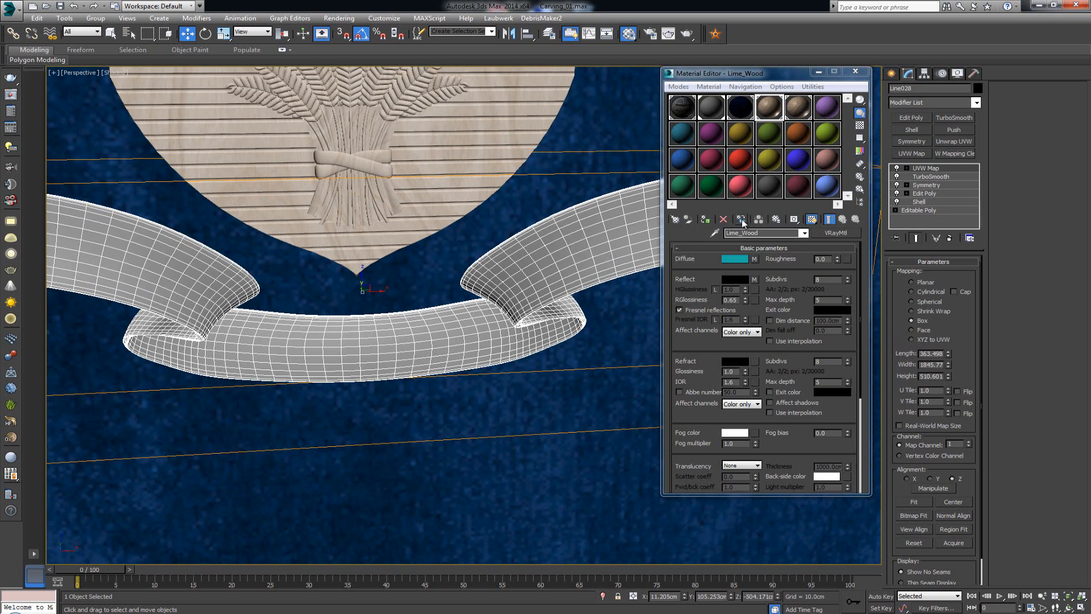
# Assign the Lime_Wood material to the ribbon banner, deselect it and close the Material Editor
pyautogui.click(705, 220)
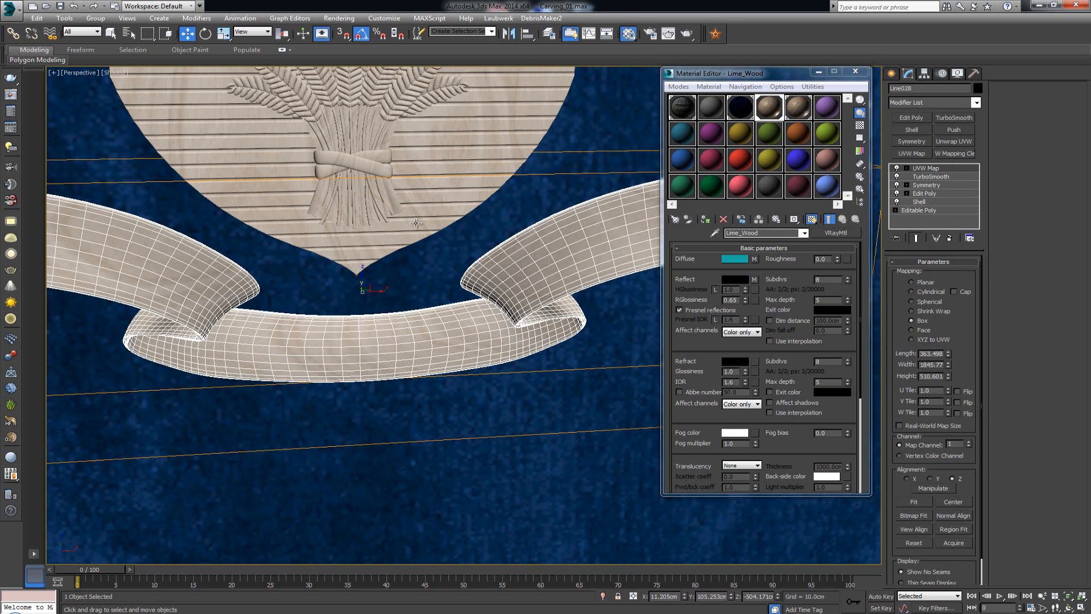
pyautogui.scroll(-5, 416, 224)
pyautogui.click(455, 452)
pyautogui.moveTo(396, 245); pyautogui.dragTo(450, 351, button='middle')
pyautogui.scroll(4, 424, 383)
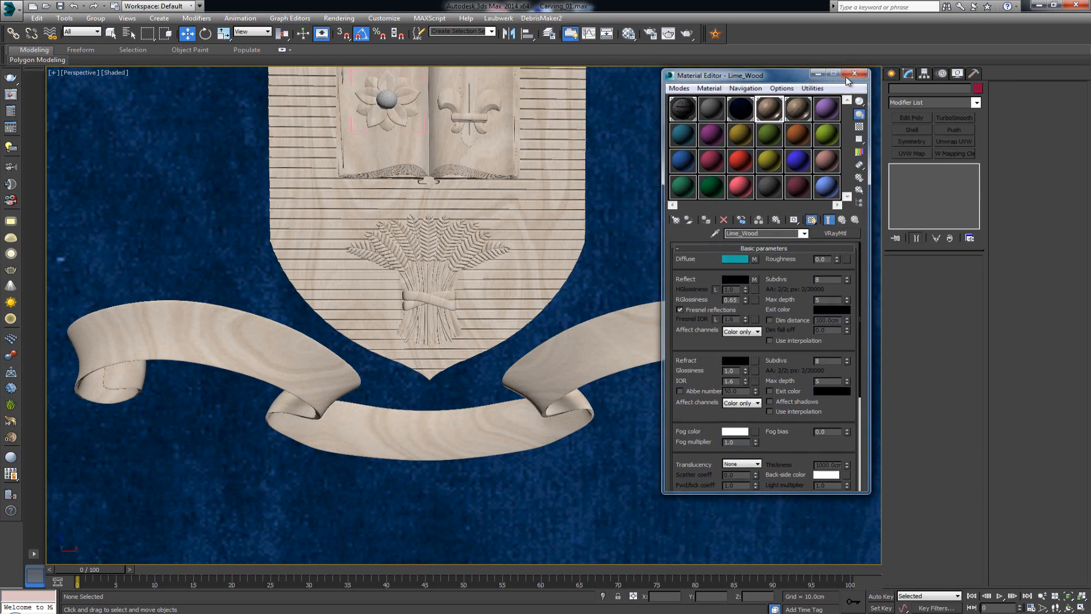
pyautogui.click(856, 71)
# Create a V-Ray physical camera in the Top view, placed in front of the carving and targeting the shield from about 1990 cm
pyautogui.moveTo(393, 214); pyautogui.dragTo(399, 270, button='middle')
pyautogui.hotkey('alt', 'w')
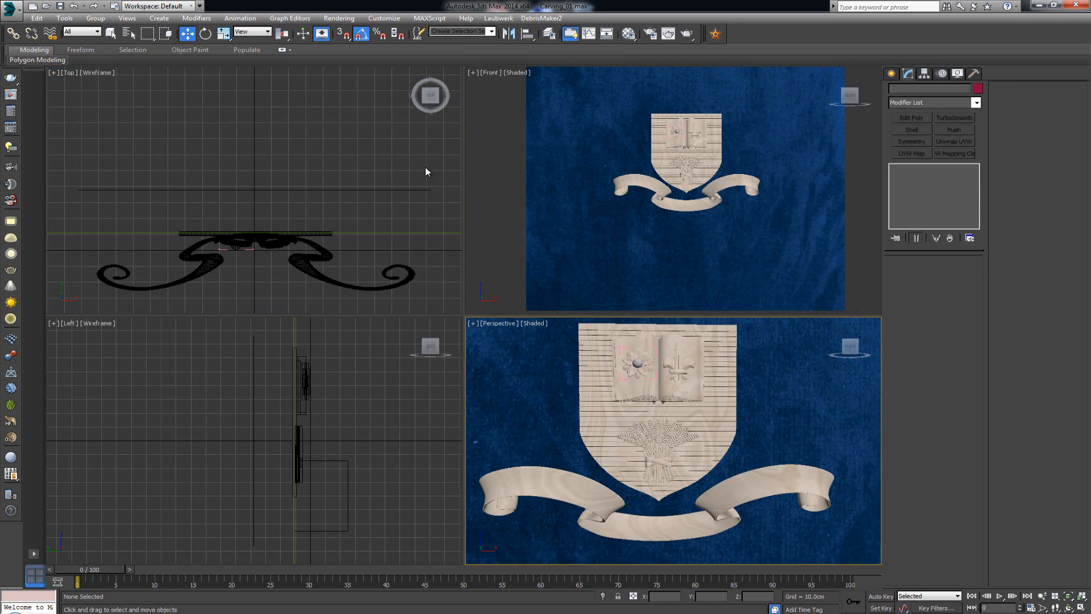
pyautogui.moveTo(243, 222); pyautogui.dragTo(246, 142, button='middle')
pyautogui.scroll(-4, 246, 142)
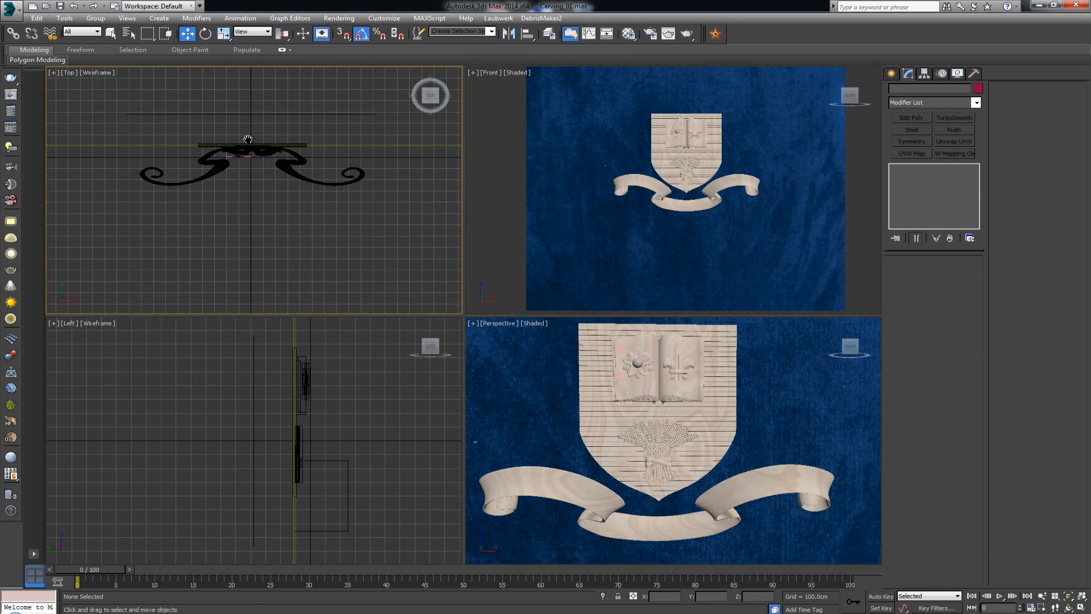
pyautogui.click(891, 74)
pyautogui.click(935, 91)
pyautogui.click(937, 104)
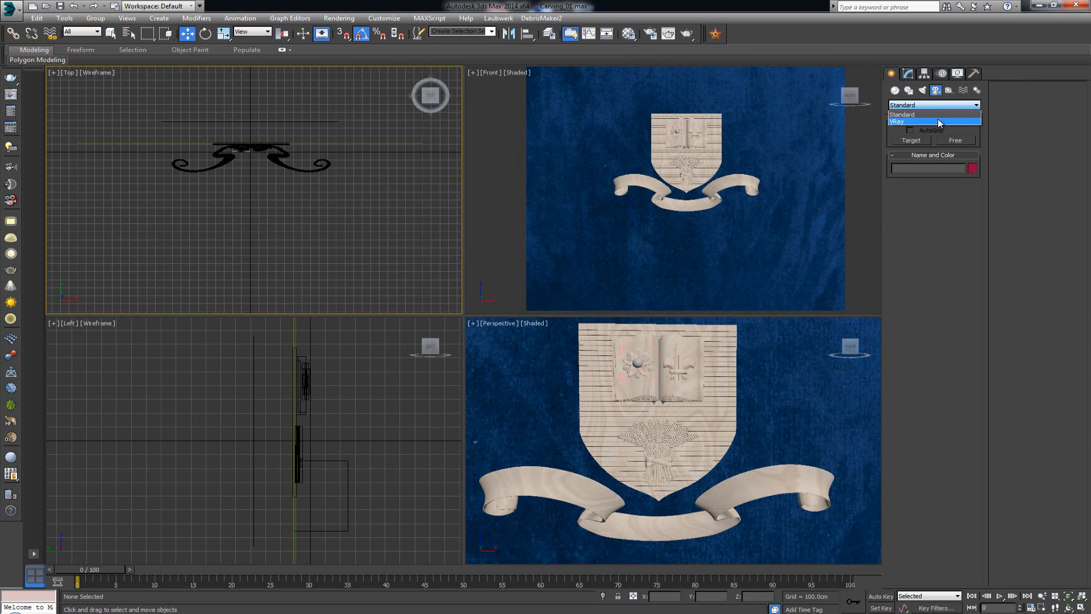
pyautogui.click(932, 113)
pyautogui.click(960, 140)
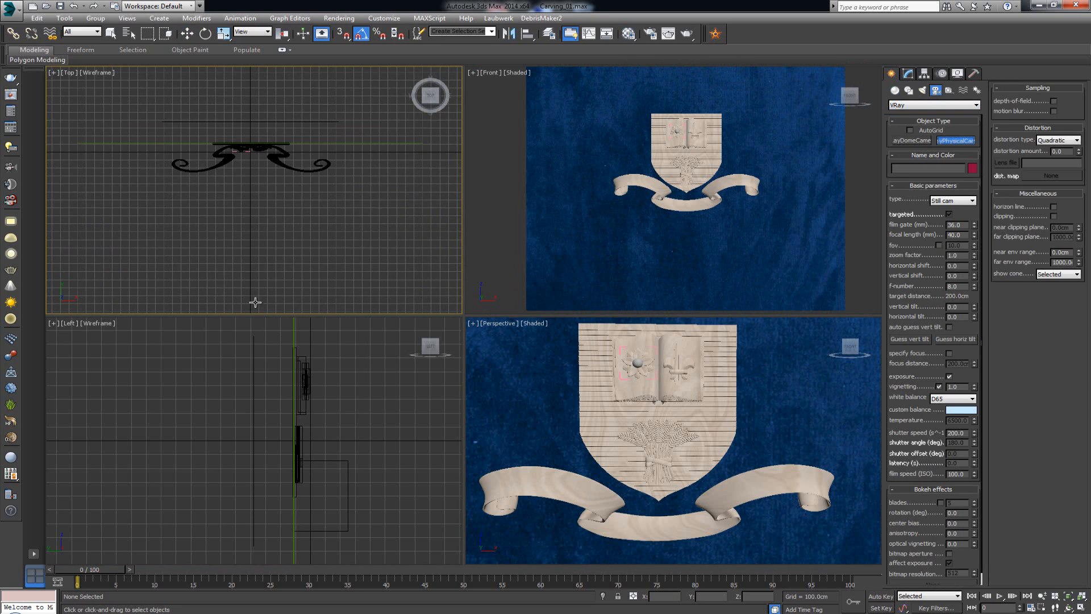
pyautogui.moveTo(253, 303); pyautogui.dragTo(252, 141)
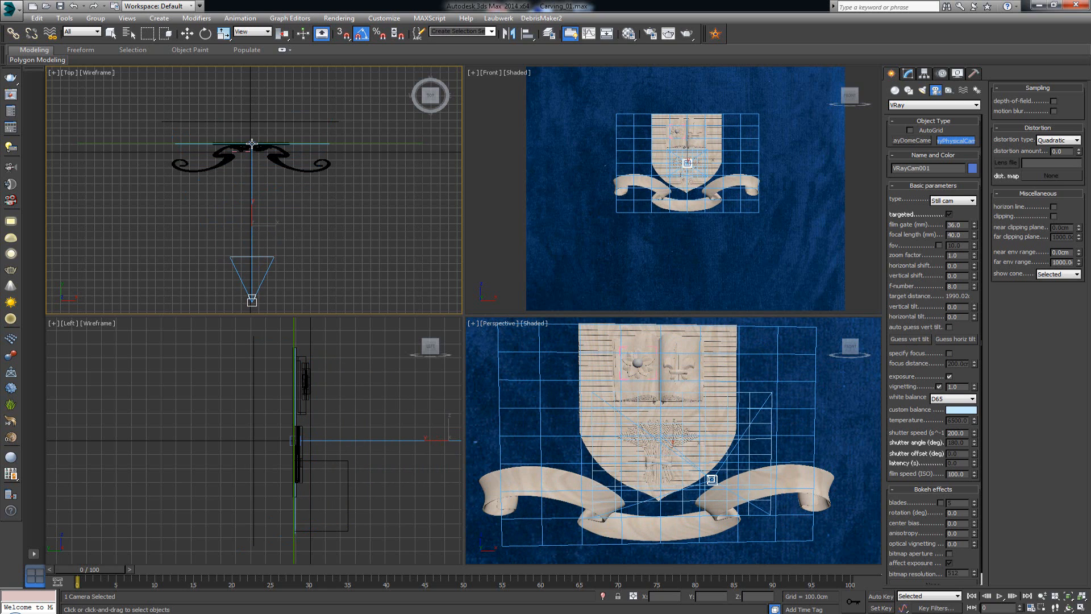
# Switch the perspective view to the new V-Ray camera, maximize it and show its safe frame
pyautogui.rightClick(665, 448)
pyautogui.press('c')
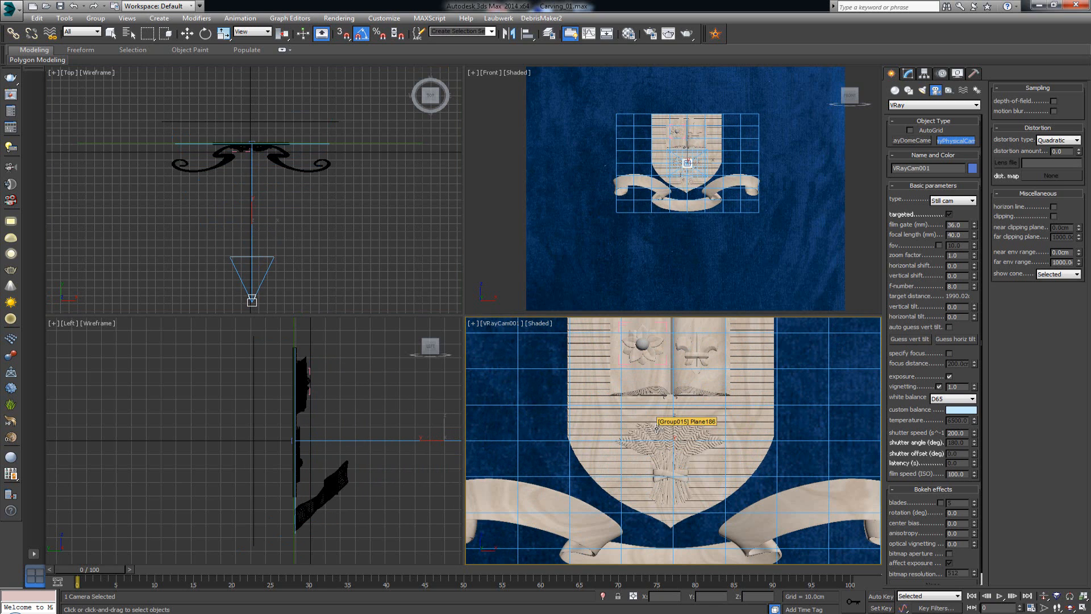
pyautogui.hotkey('alt', 'w')
pyautogui.hotkey('shift', 'f')
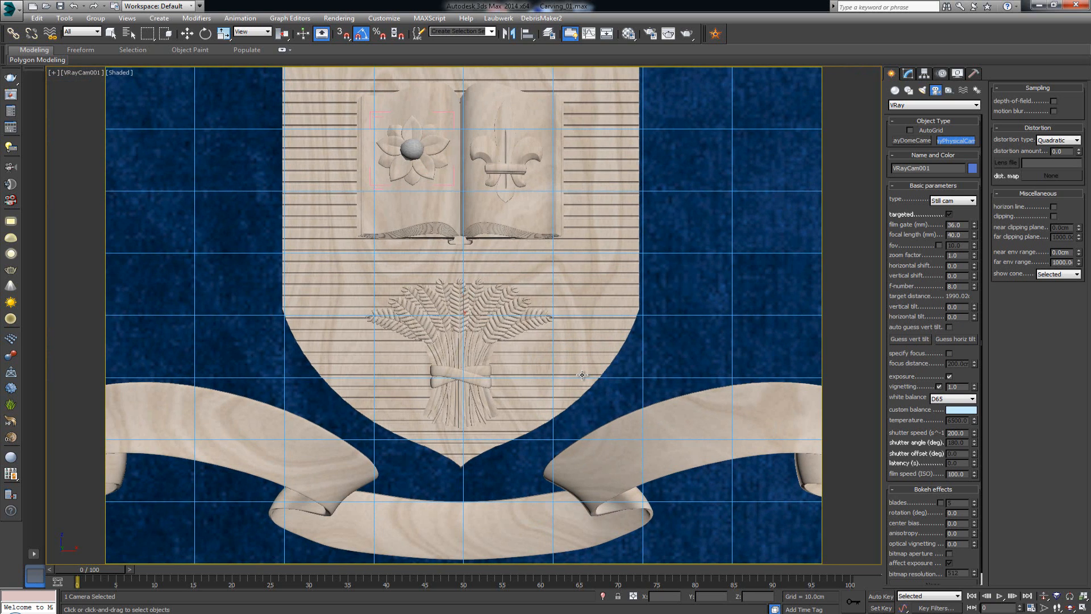
# Set the render output size to 1000 by 1000 pixels
pyautogui.press('F10')
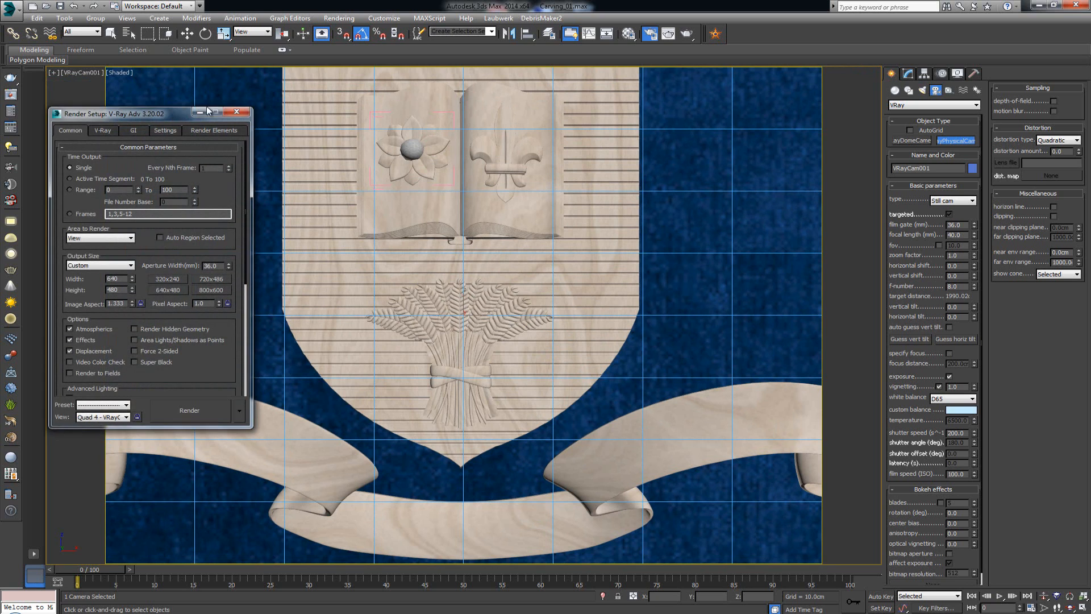
pyautogui.moveTo(173, 117); pyautogui.dragTo(271, 88)
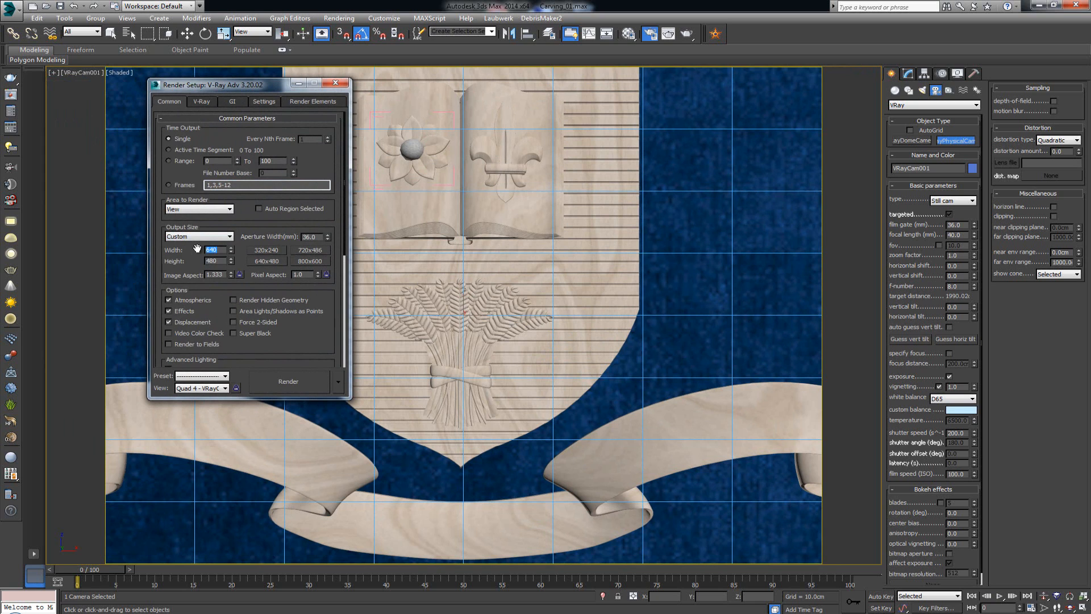
pyautogui.write('00')
pyautogui.press('Tab')
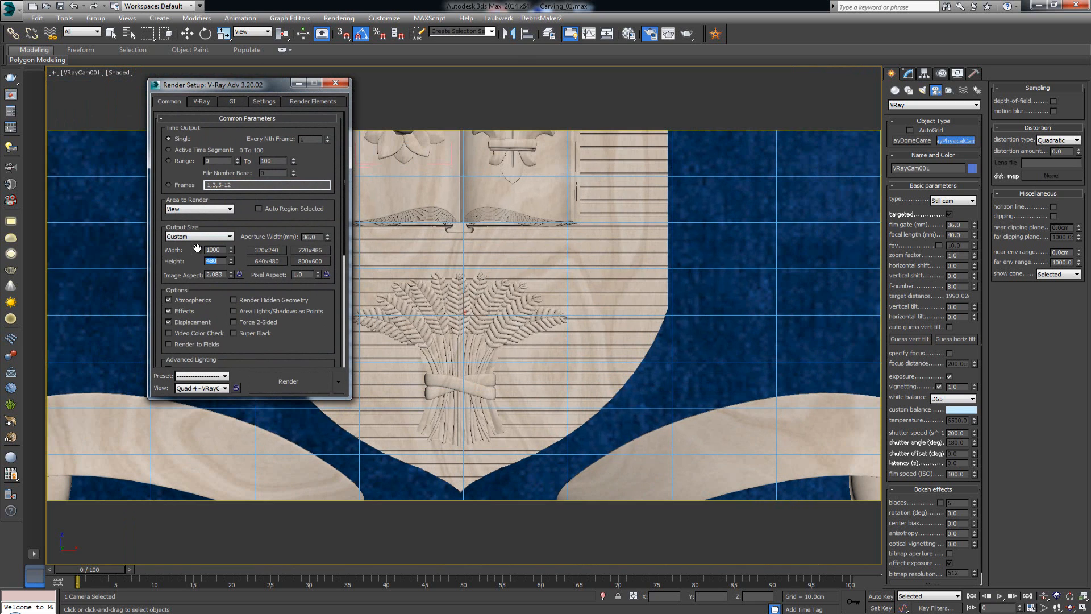
pyautogui.write('1000')
pyautogui.press('Return')
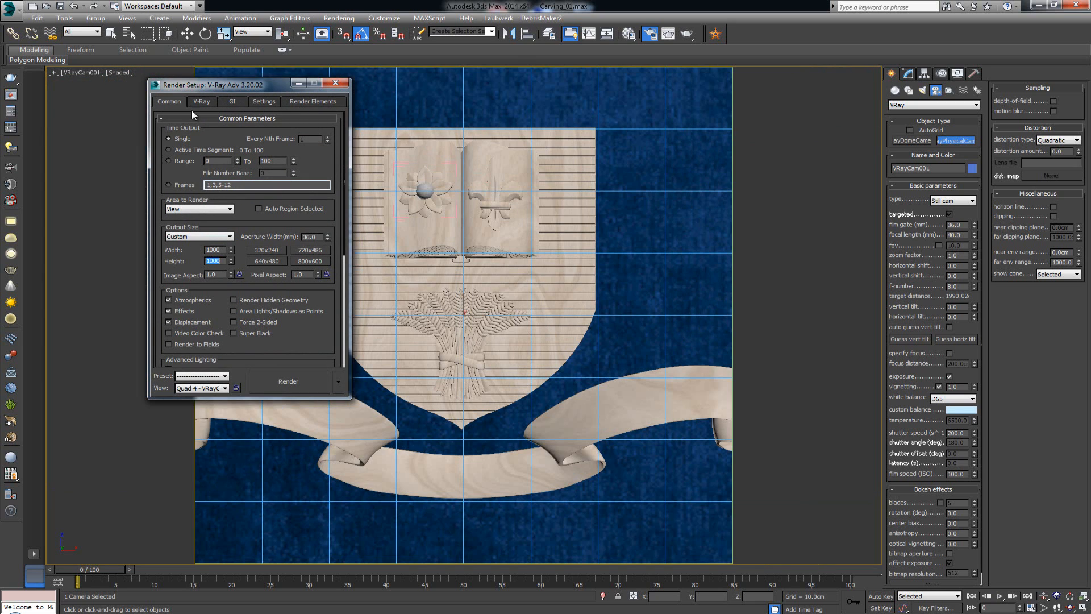
# Dolly the camera back until the shield and the full ribbon fit inside the frame, and return to the Move tool
pyautogui.click(1046, 596)
pyautogui.moveTo(553, 381); pyautogui.dragTo(524, 375)
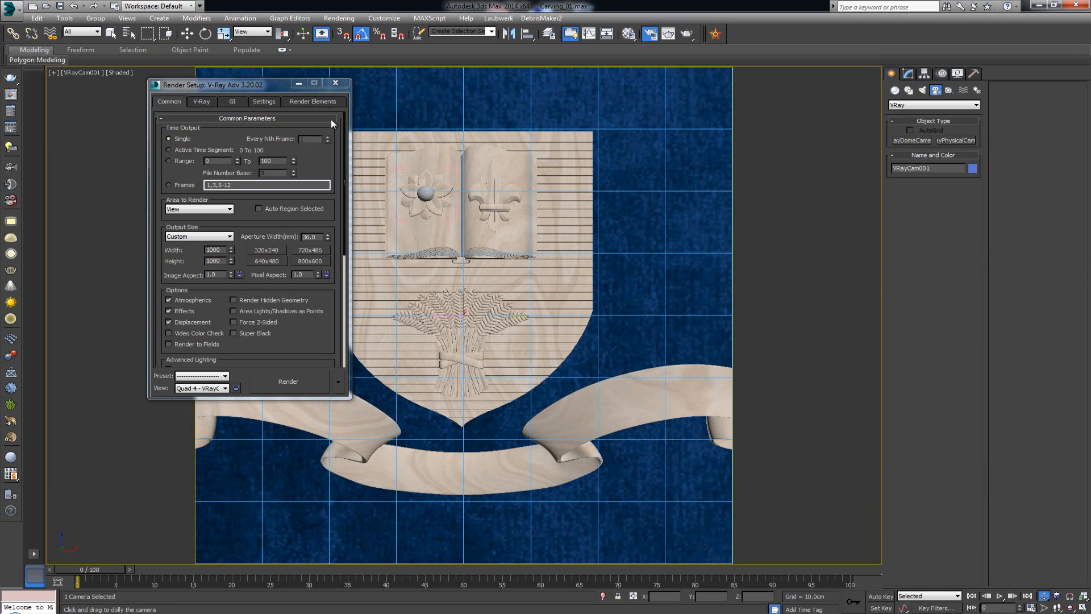
pyautogui.moveTo(335, 84); pyautogui.dragTo(1036, 217)
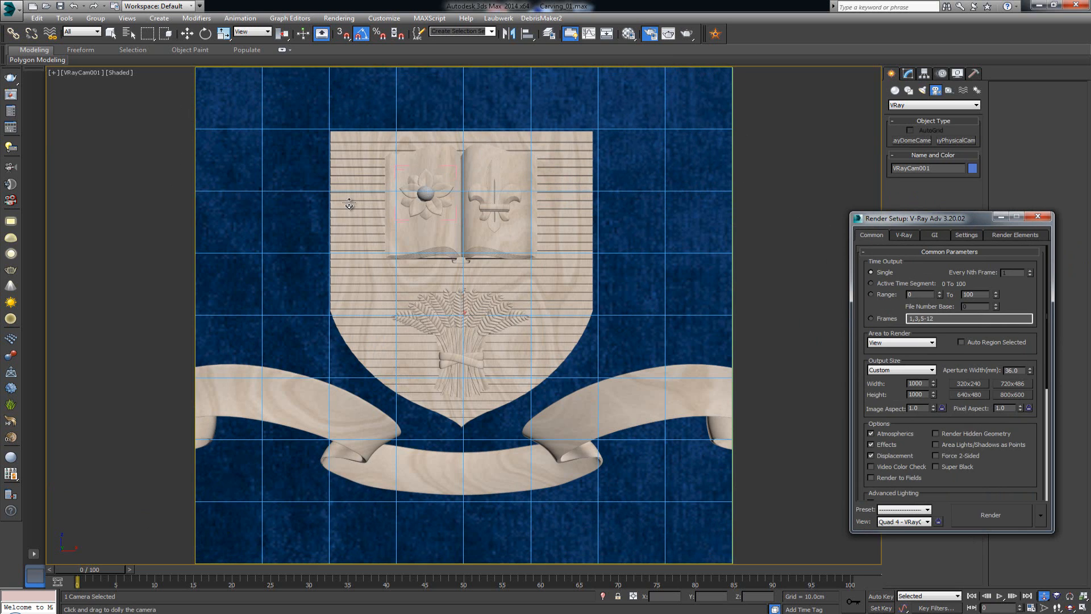
pyautogui.hotkey('shift', 'f')
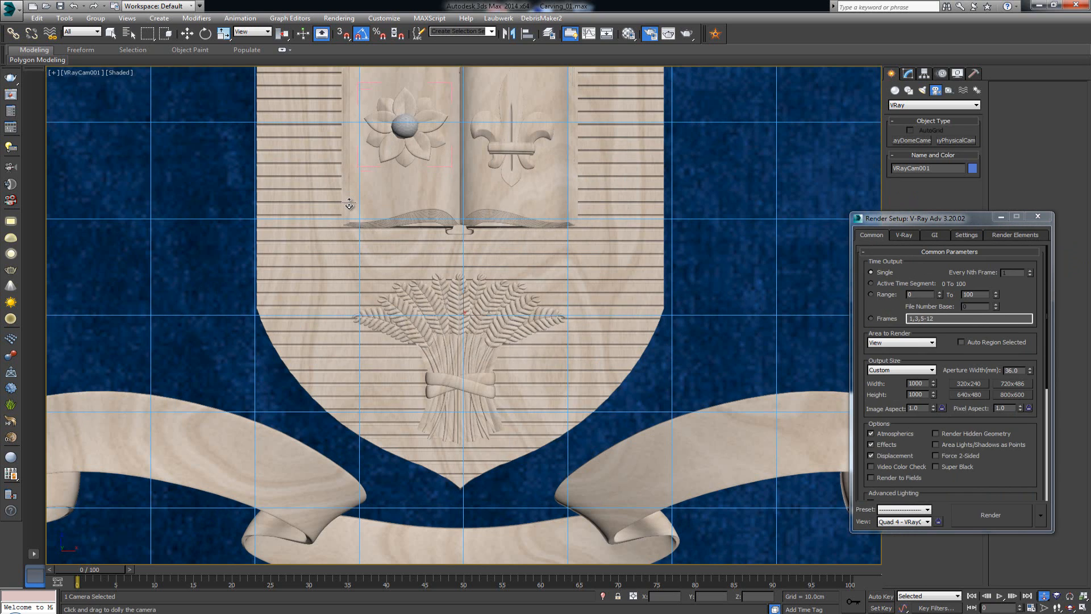
pyautogui.hotkey('shift', 'f')
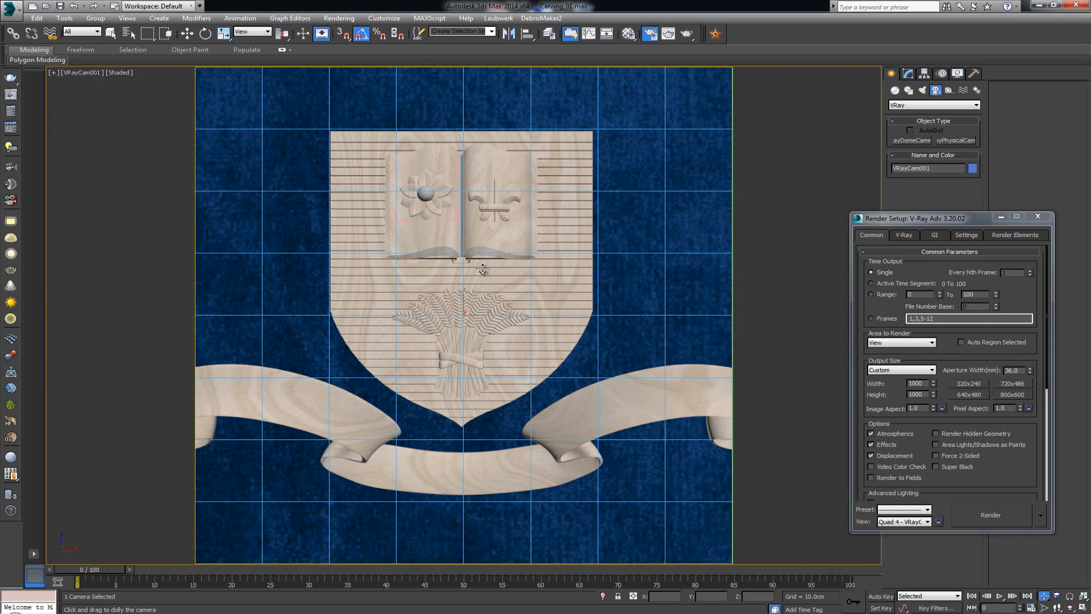
pyautogui.moveTo(491, 261); pyautogui.dragTo(460, 287)
pyautogui.moveTo(461, 287); pyautogui.dragTo(460, 275, button='middle')
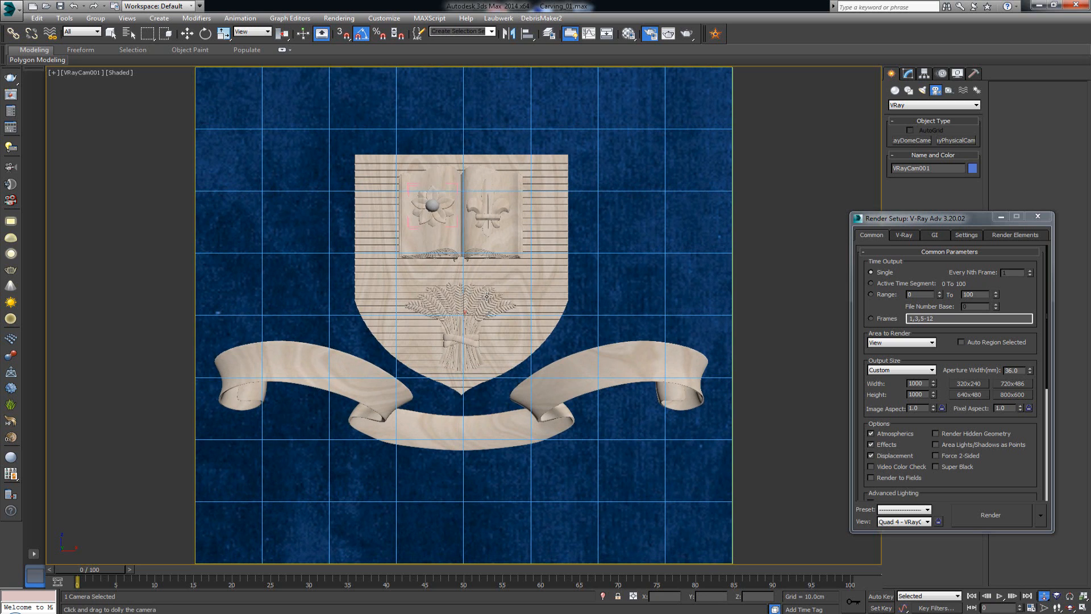
pyautogui.press('w')
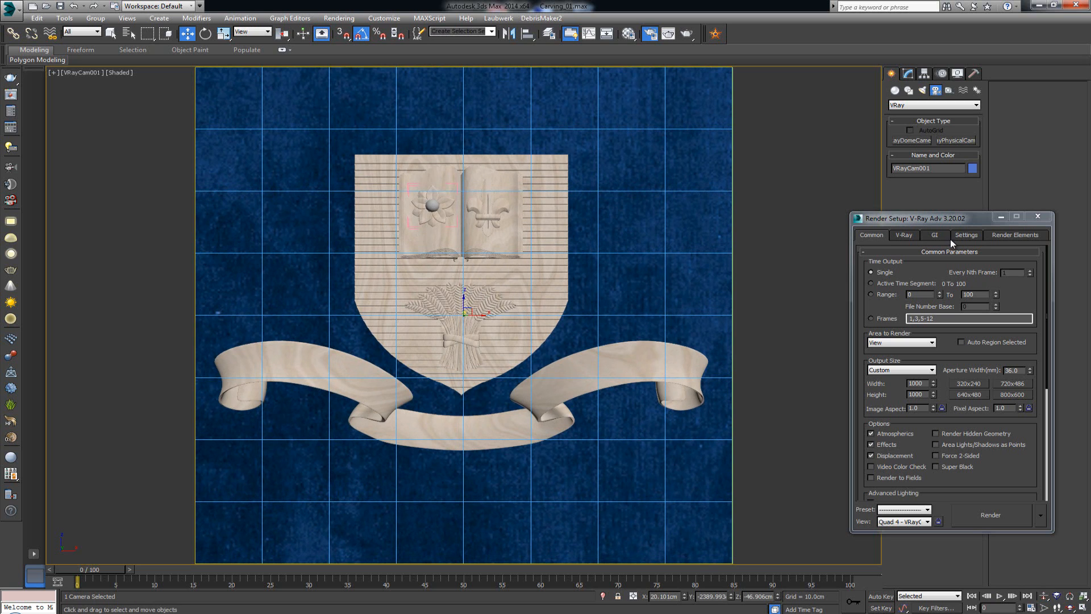
# Set the V-Ray image sampler to Adaptive with a maximum of 20 subdivs
pyautogui.click(908, 237)
pyautogui.moveTo(912, 223); pyautogui.dragTo(534, 134)
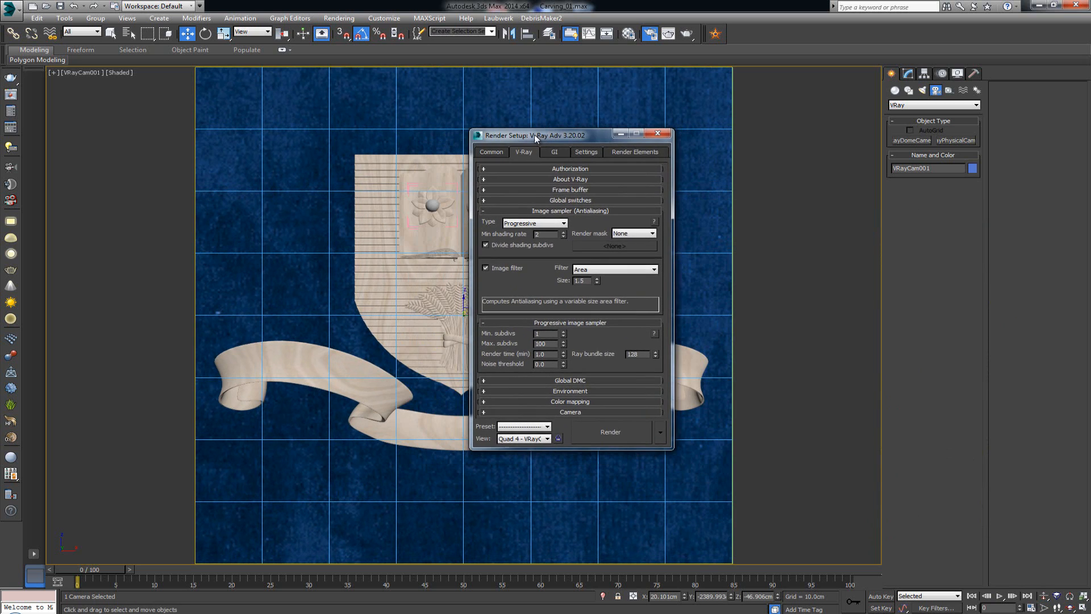
pyautogui.click(547, 225)
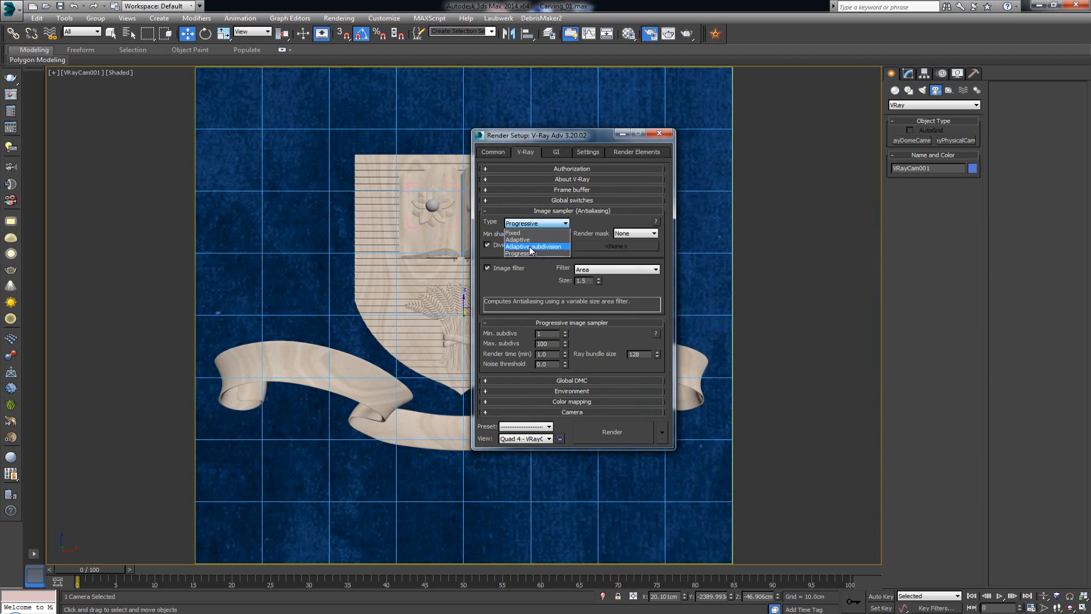
pyautogui.click(537, 240)
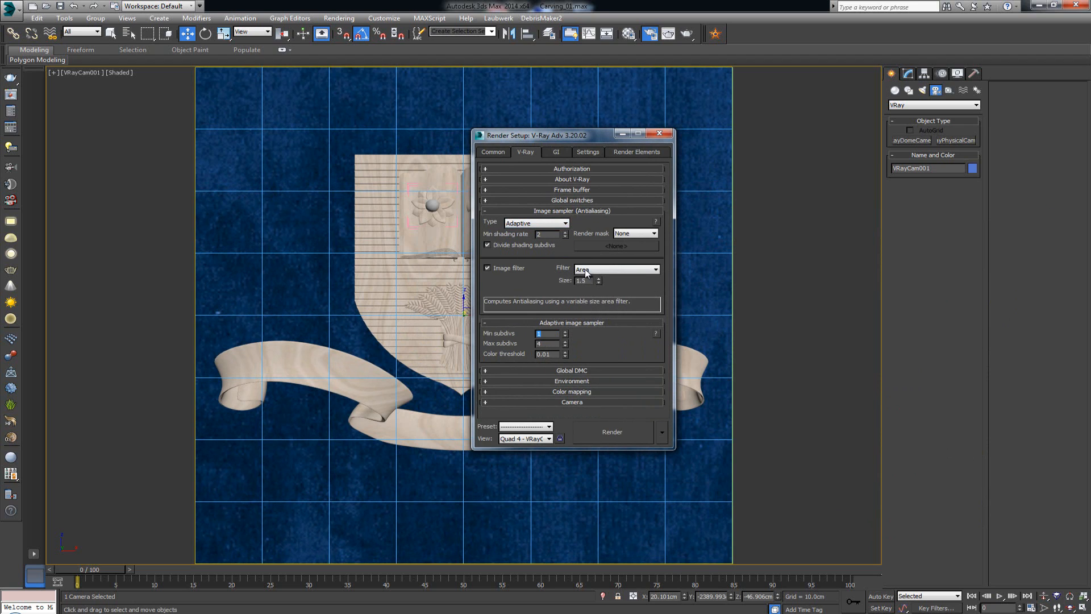
pyautogui.doubleClick(537, 343)
# Change the color mapping type to Exponential and show its Expert settings
pyautogui.click(575, 391)
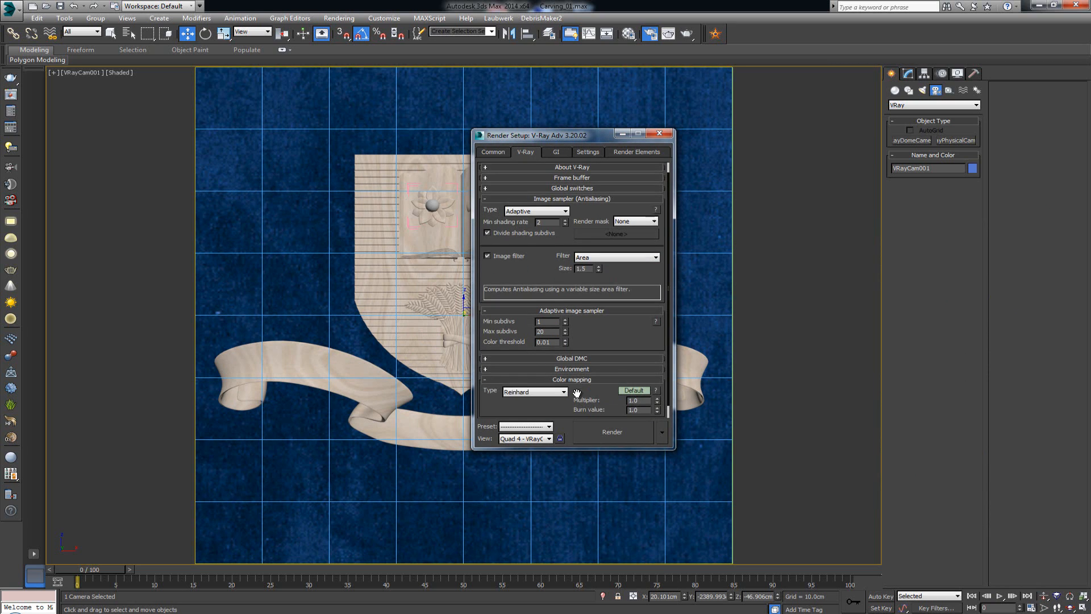
pyautogui.click(546, 391)
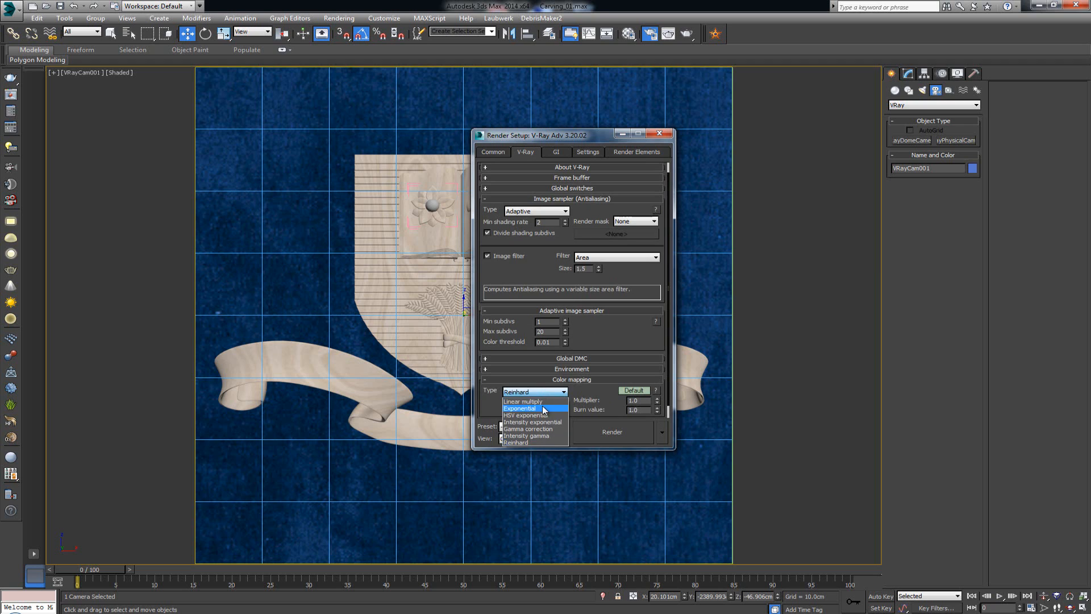
pyautogui.click(526, 408)
pyautogui.scroll(-1, 591, 397)
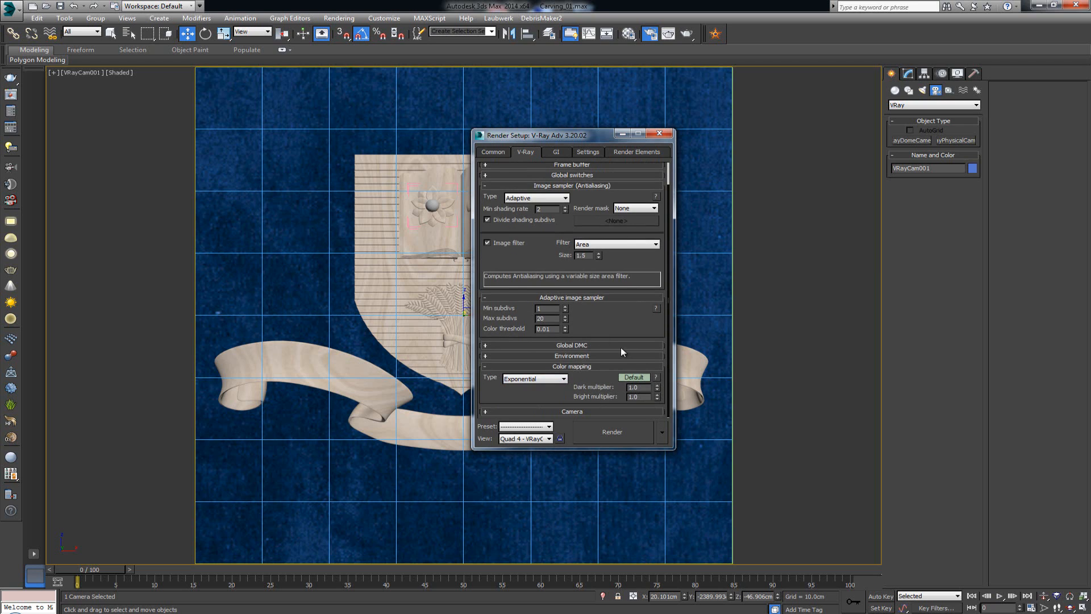
pyautogui.click(639, 377)
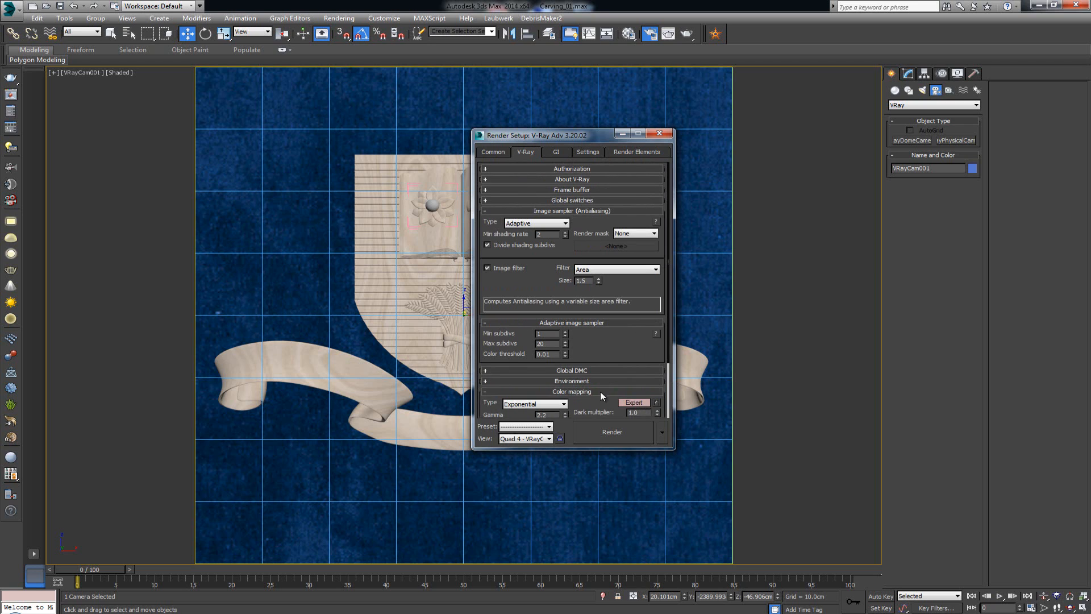
pyautogui.scroll(-4, 596, 325)
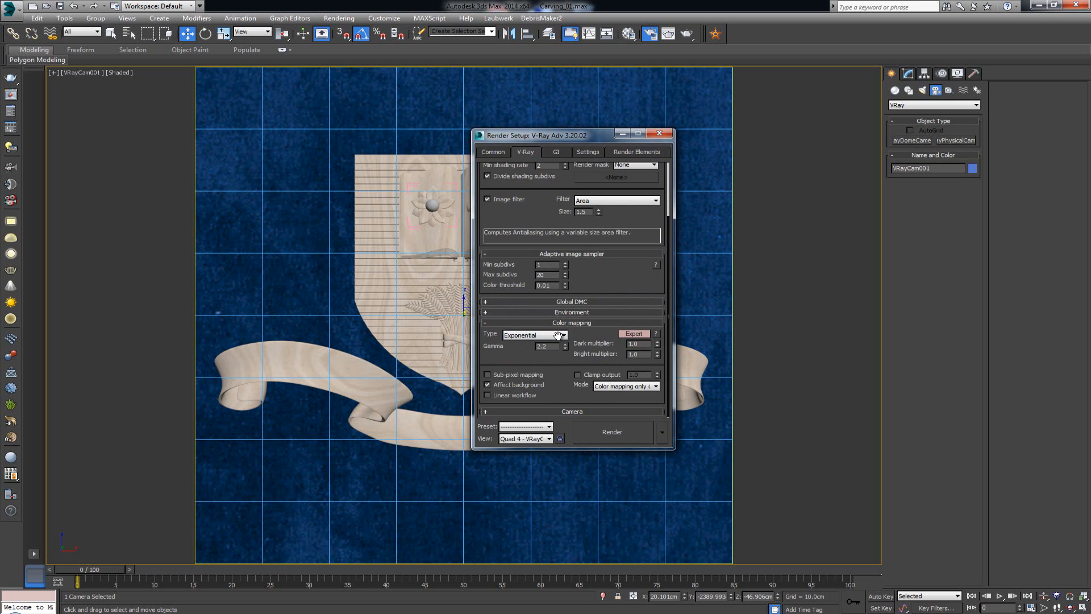
pyautogui.scroll(5, 560, 341)
# Enable global illumination with Irradiance map as the primary engine and Light cache as the secondary, using the Very low irradiance preset
pyautogui.click(556, 152)
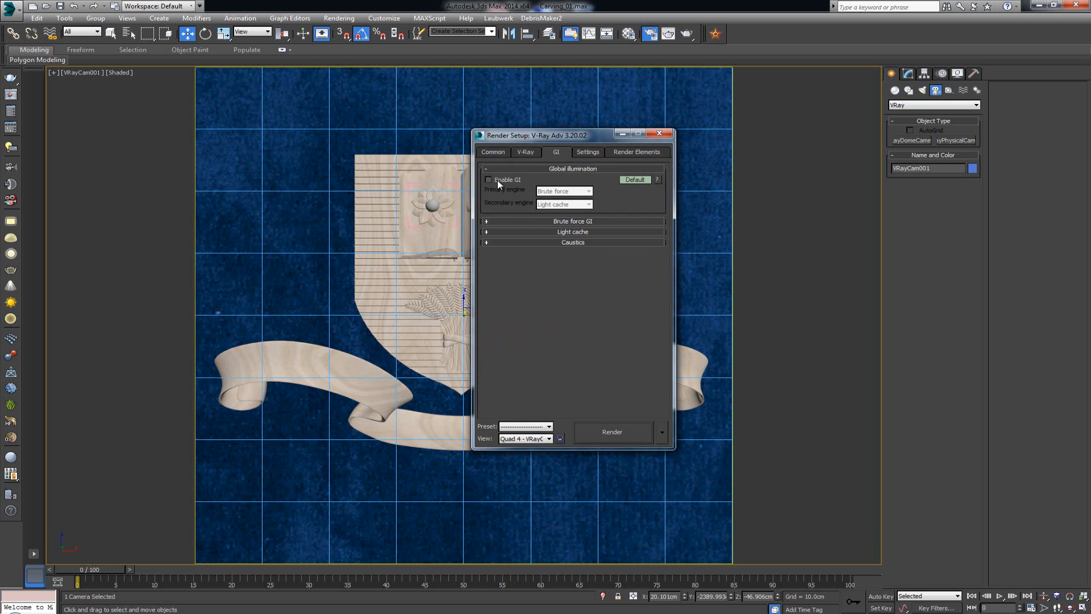
pyautogui.click(565, 192)
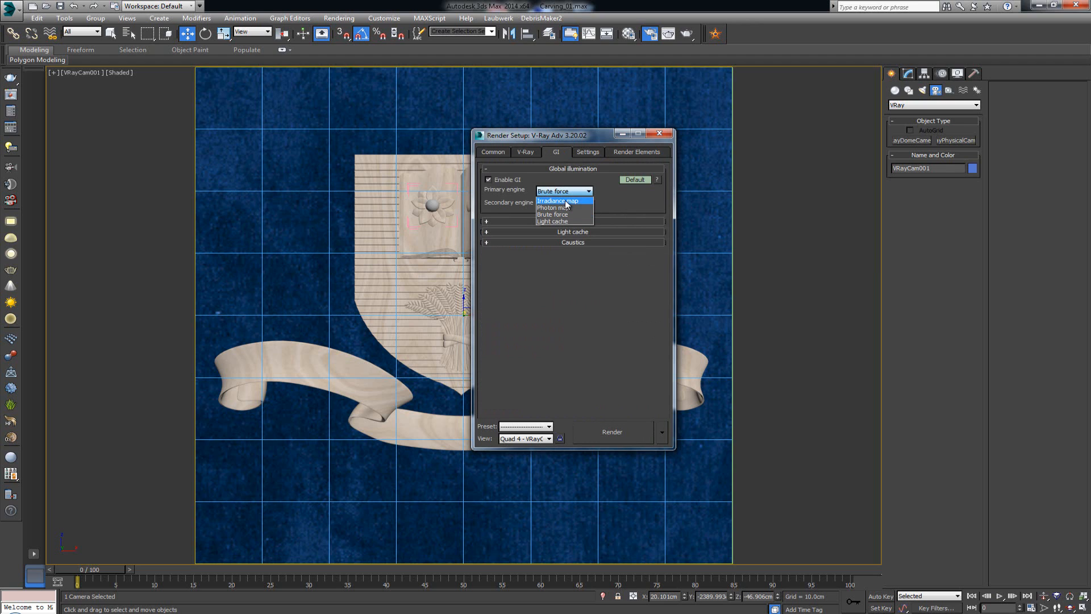
pyautogui.click(565, 199)
pyautogui.click(565, 222)
pyautogui.click(567, 233)
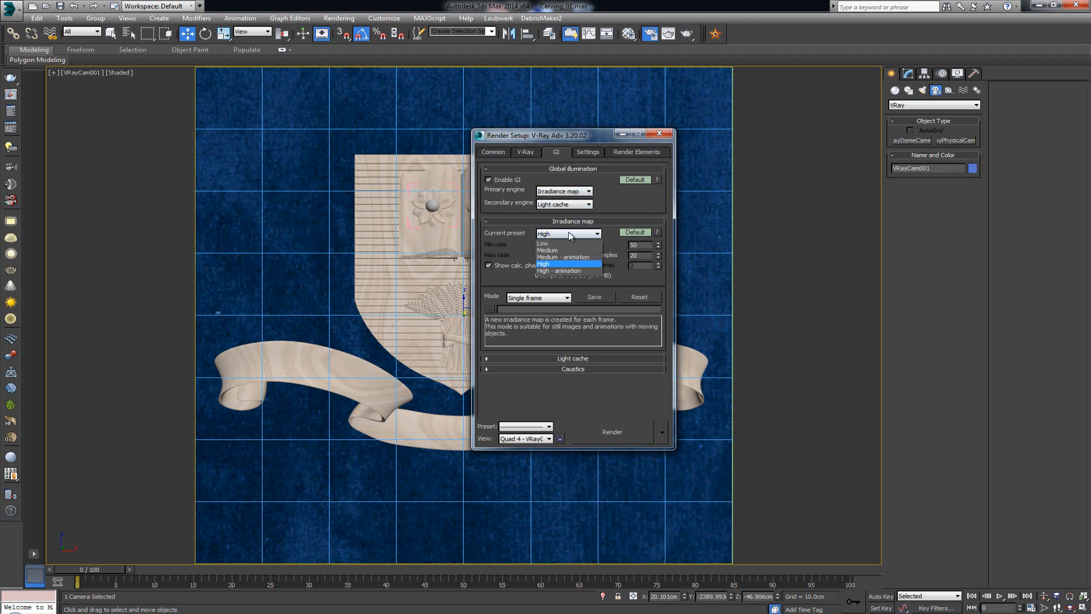
pyautogui.click(567, 251)
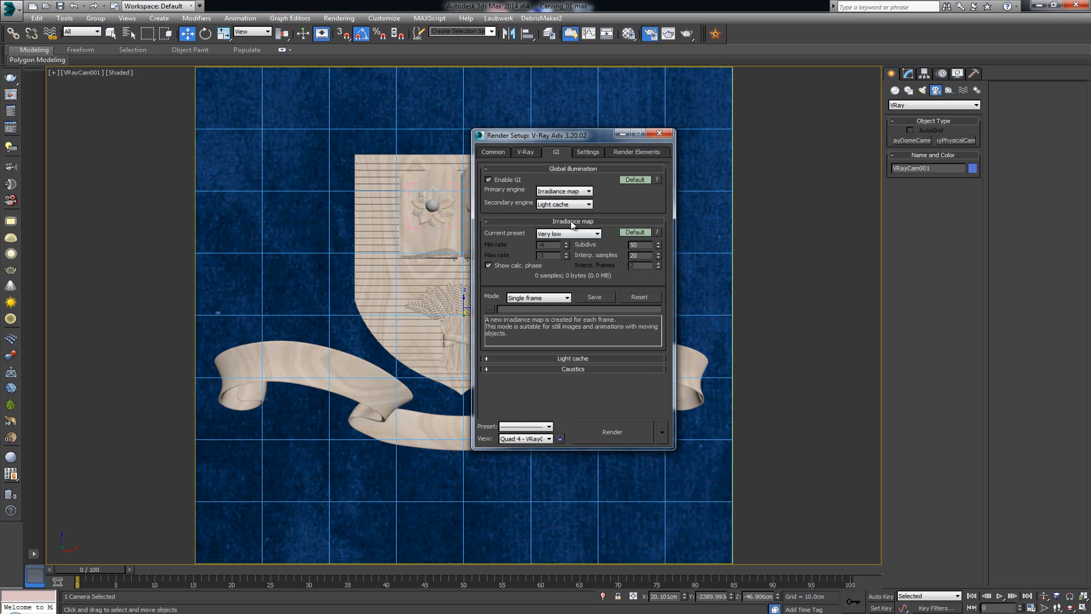
pyautogui.click(572, 221)
pyautogui.click(572, 232)
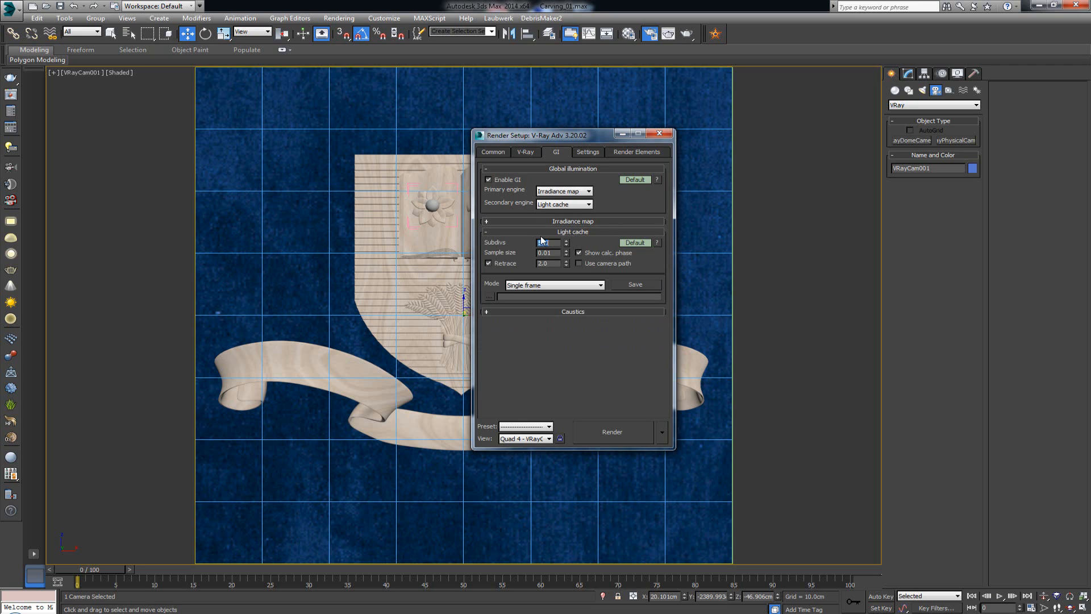
pyautogui.click(565, 232)
# Show the Expert options of the V-Ray System settings and set the dynamic memory limit to 140000 MB
pyautogui.click(585, 152)
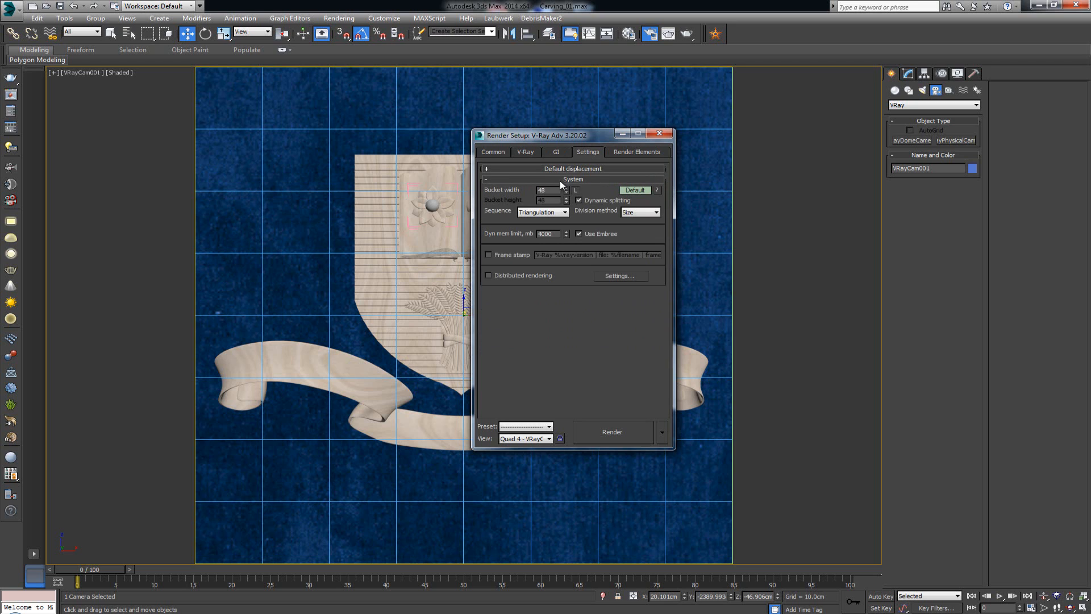
pyautogui.click(641, 190)
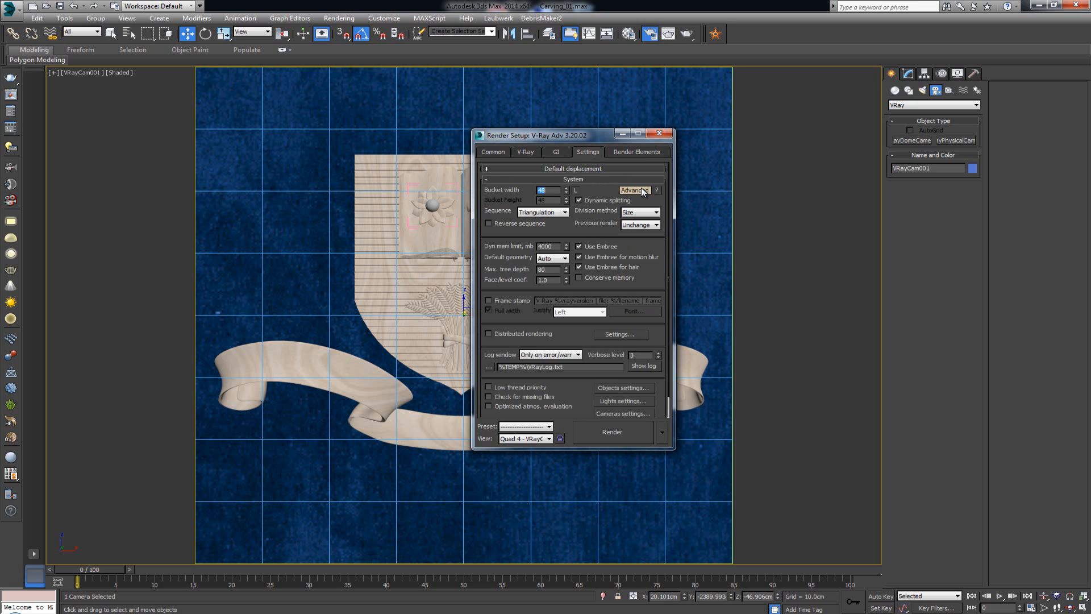
pyautogui.click(641, 190)
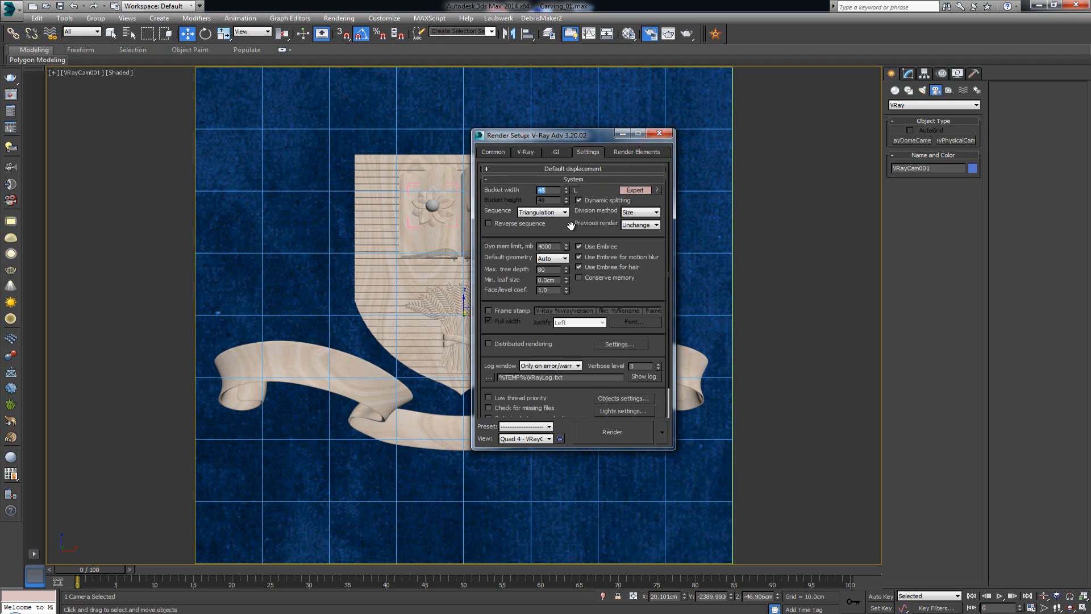
pyautogui.doubleClick(557, 247)
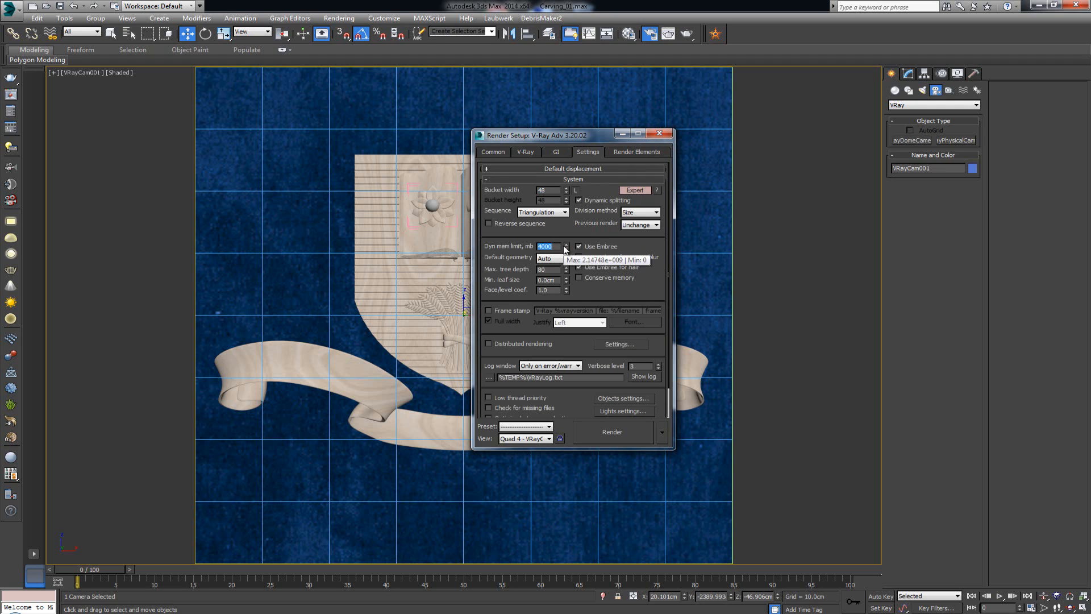
pyautogui.write('140000')
pyautogui.press('Return')
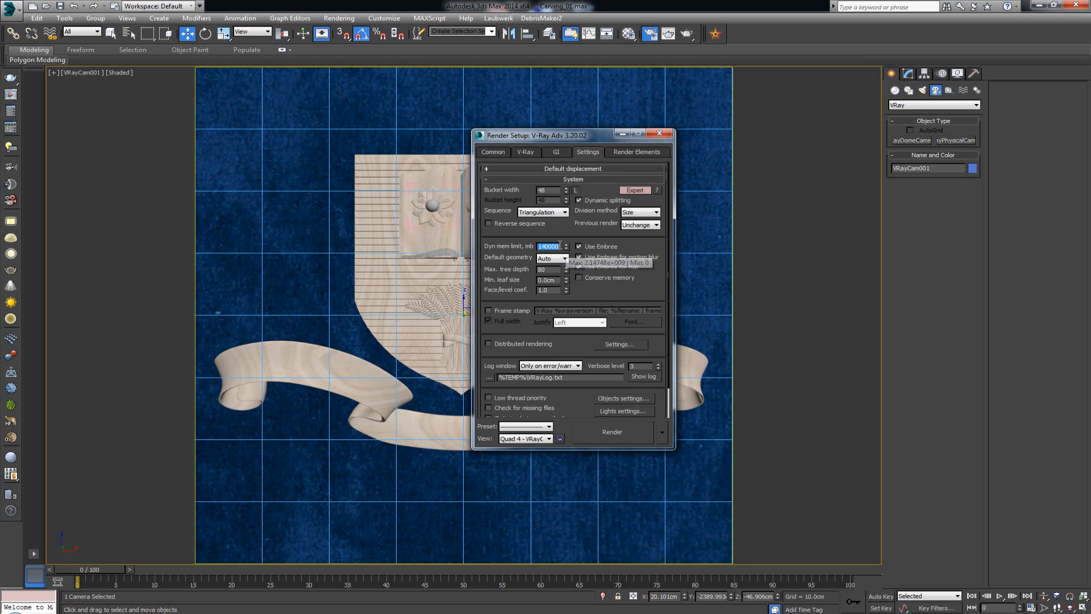
# Reduce the dynamic memory limit by removing surplus zeros, and close the render settings
pyautogui.moveTo(560, 246); pyautogui.dragTo(549, 243)
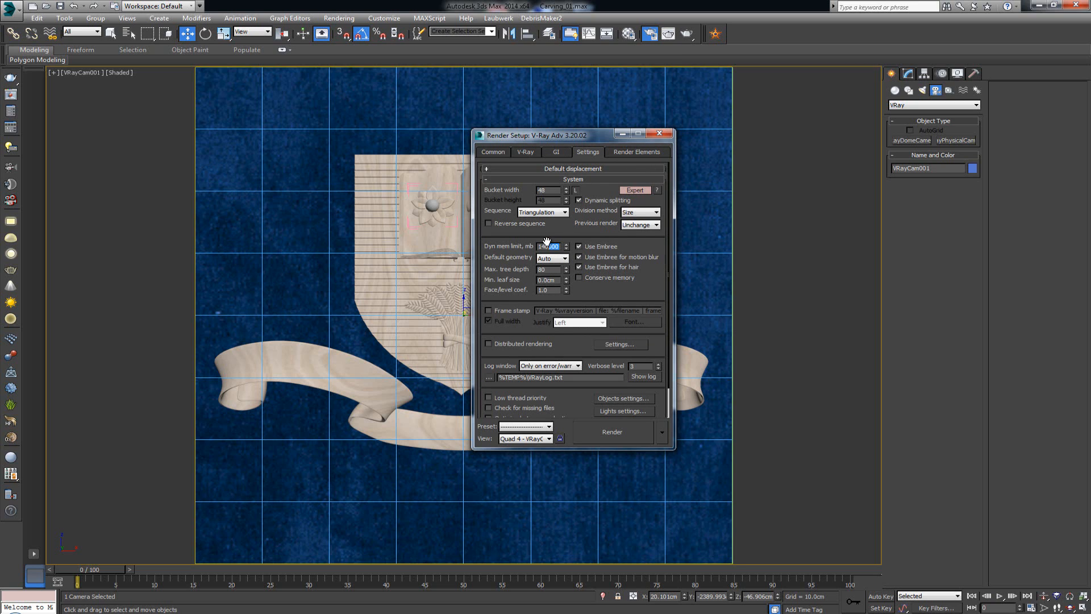
pyautogui.press('BackSpace')
pyautogui.write('0')
pyautogui.press('Return')
pyautogui.click(657, 134)
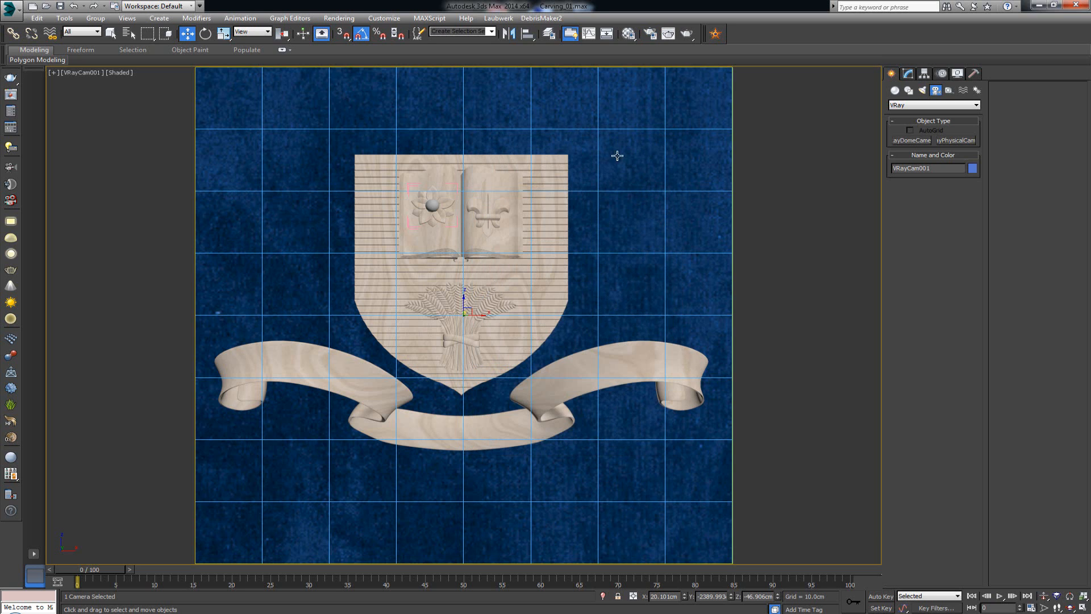
# Set the V-Ray camera's white balance to Neutral and its f-number to 6
pyautogui.hotkey('alt', 'w')
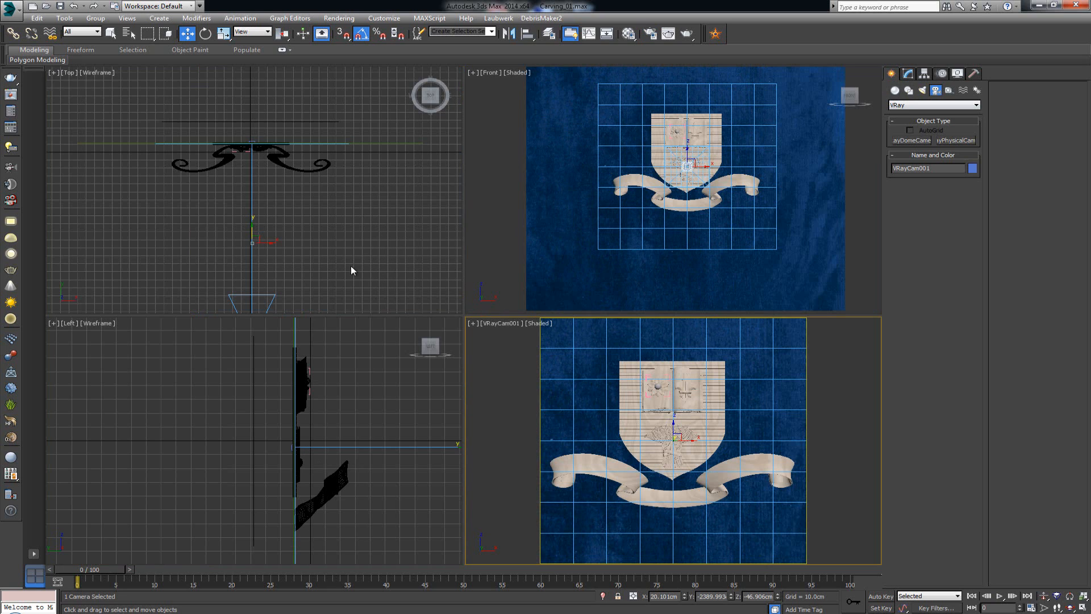
pyautogui.click(296, 288)
pyautogui.moveTo(295, 288); pyautogui.dragTo(307, 197, button='middle')
pyautogui.click(264, 249)
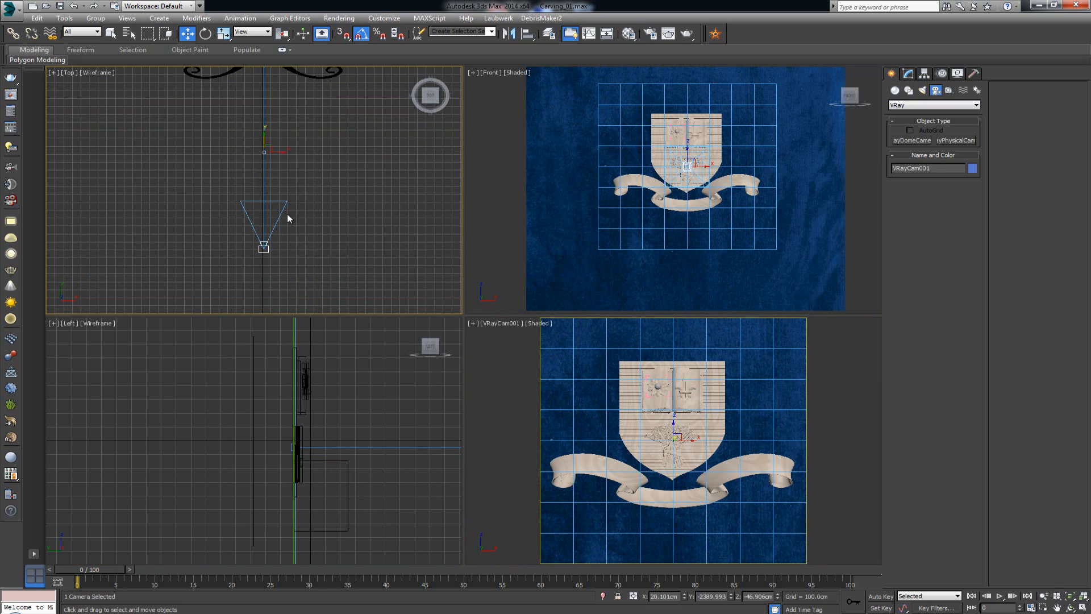
pyautogui.click(908, 75)
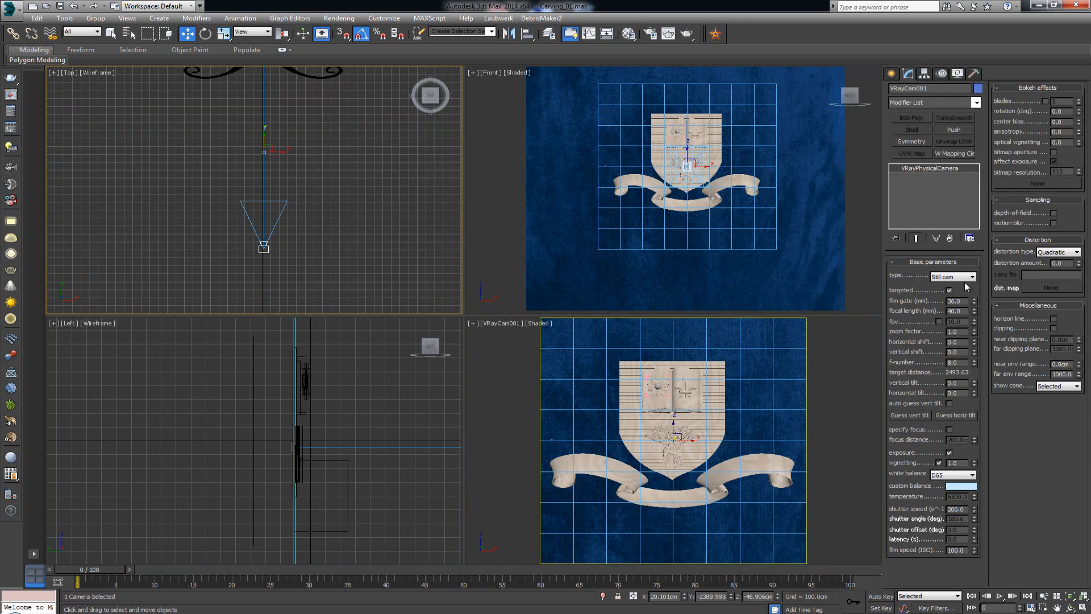
pyautogui.click(954, 475)
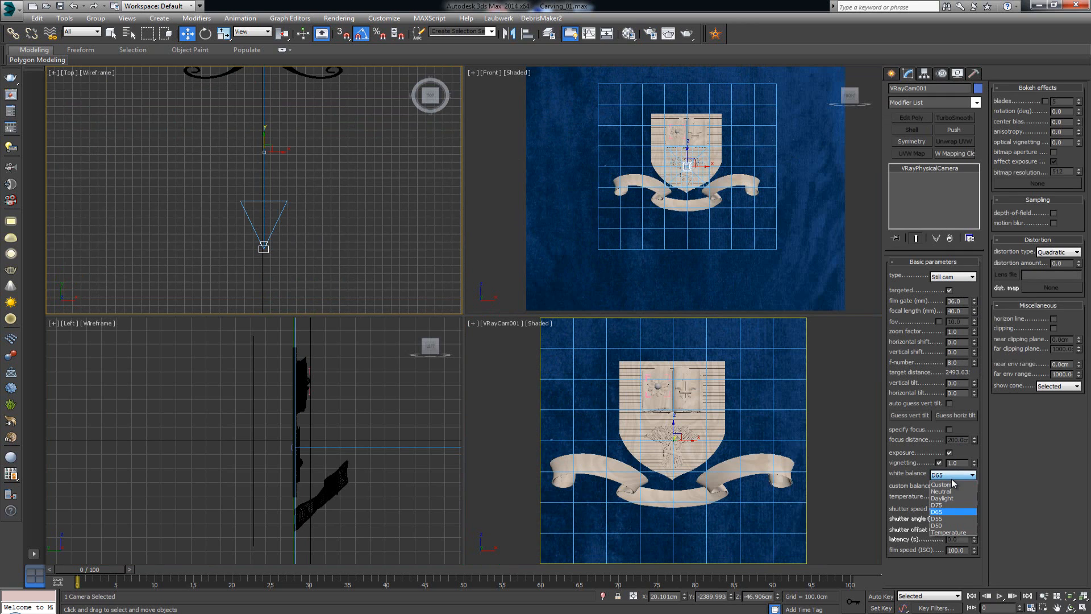
pyautogui.click(953, 494)
pyautogui.click(957, 362)
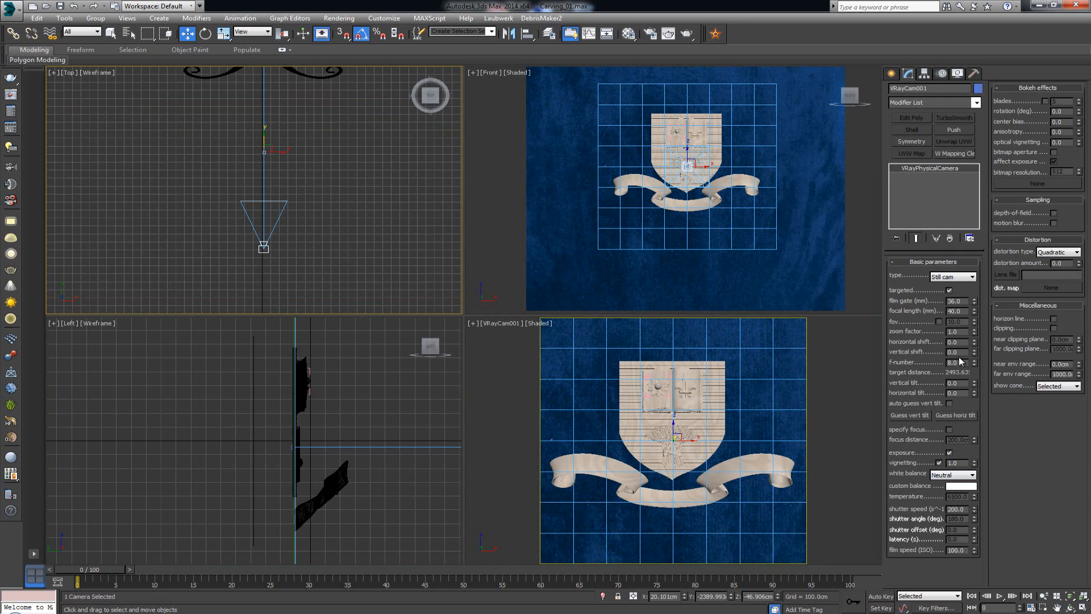
pyautogui.write('6')
pyautogui.press('Return')
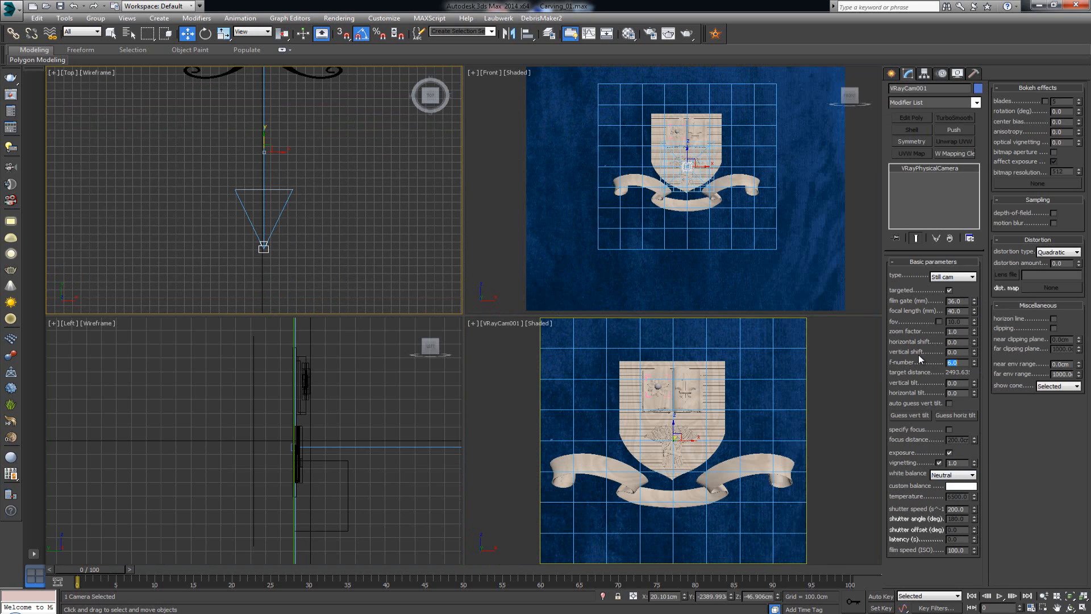
# Set the V-Ray camera's shutter speed to 100 and deselect the camera
pyautogui.click(958, 509)
pyautogui.write('10')
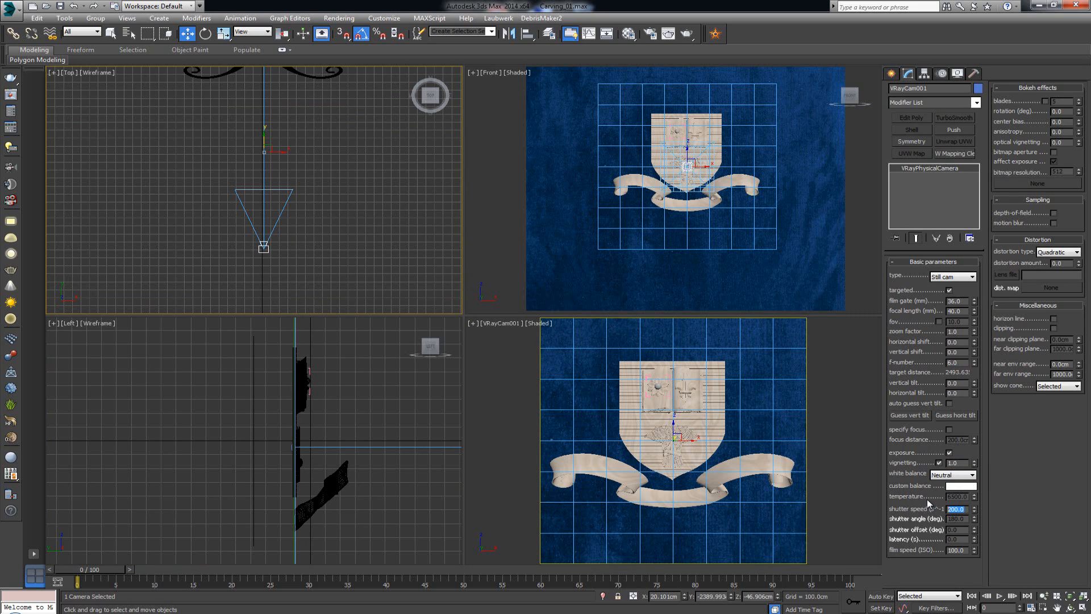
pyautogui.write('0')
pyautogui.press('Return')
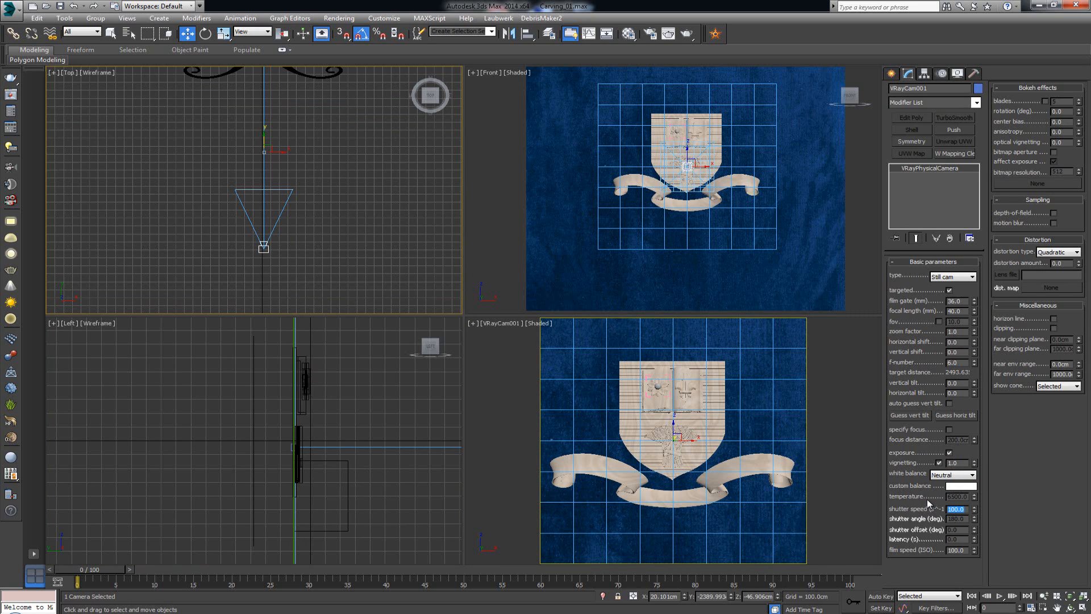
pyautogui.click(471, 260)
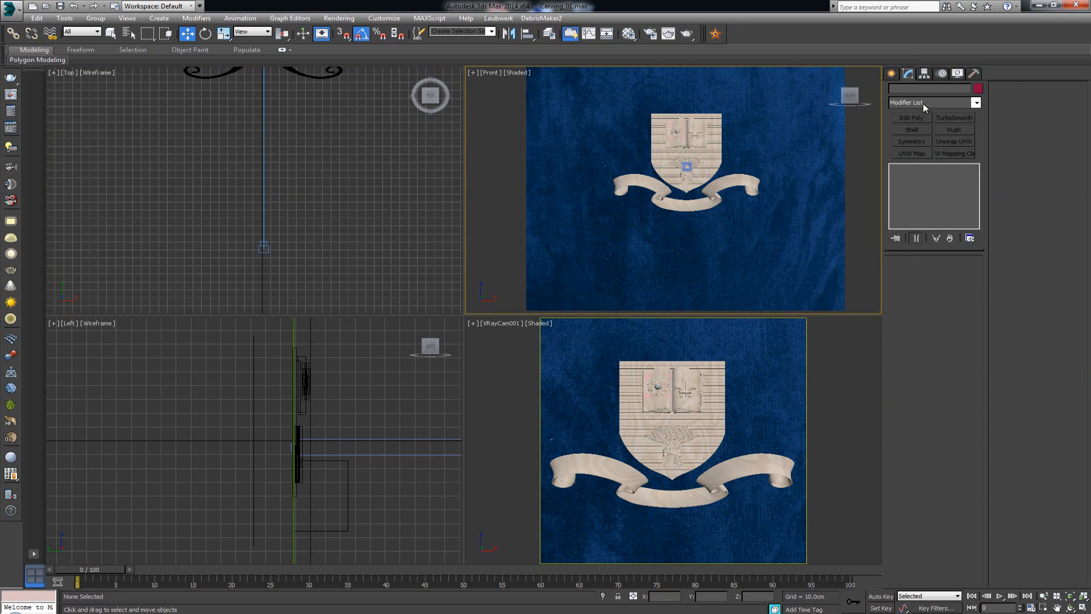
# Create a plane VRayLight over the coat of arms in the Front view, about 951 cm half-length by 759 cm half-width
pyautogui.click(892, 73)
pyautogui.click(922, 90)
pyautogui.click(925, 105)
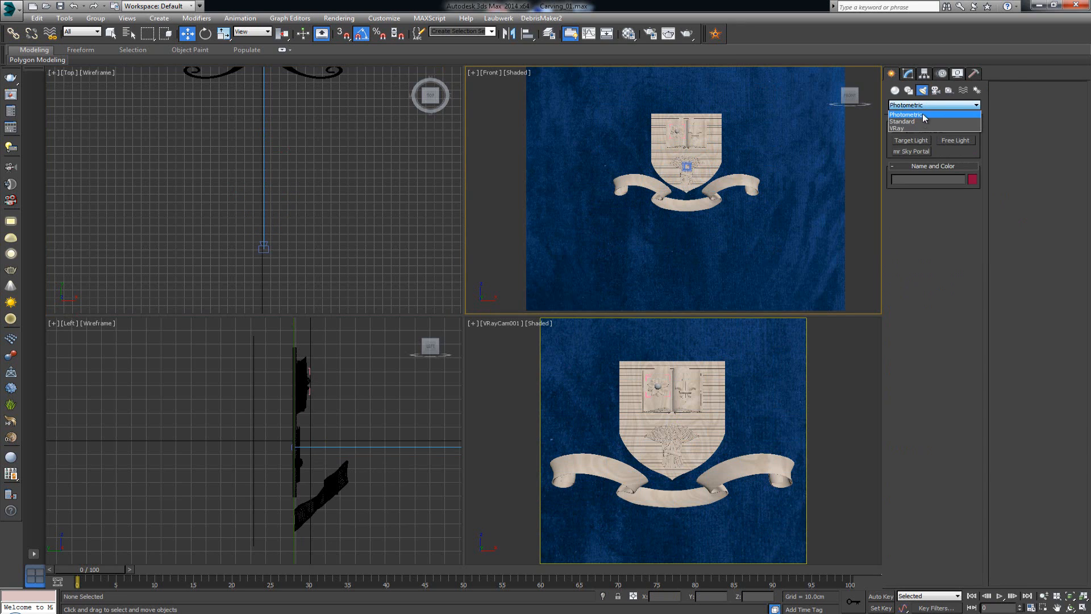
pyautogui.click(921, 121)
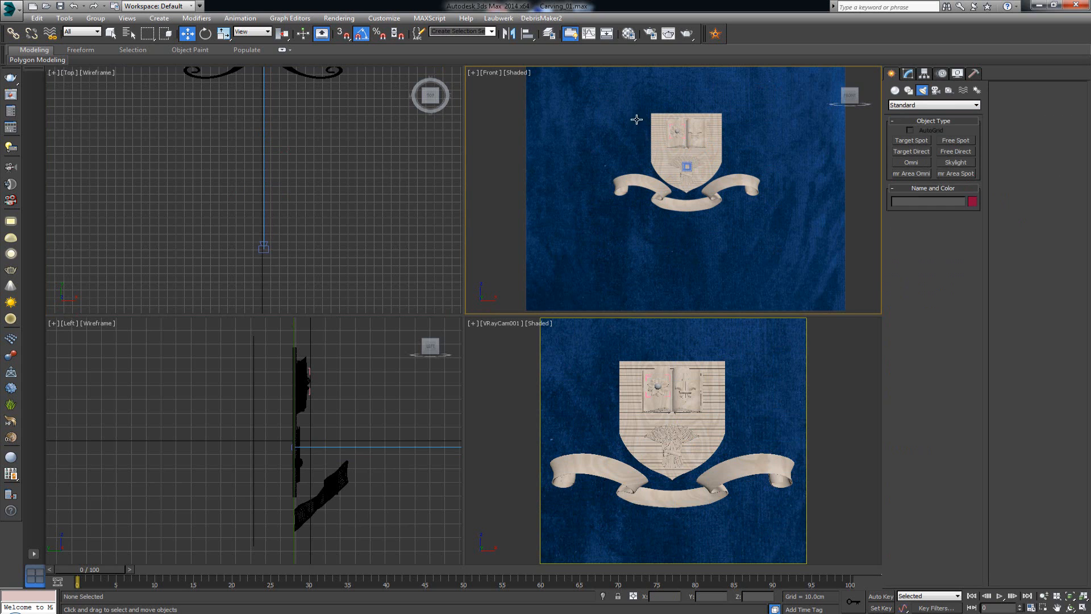
pyautogui.click(618, 119)
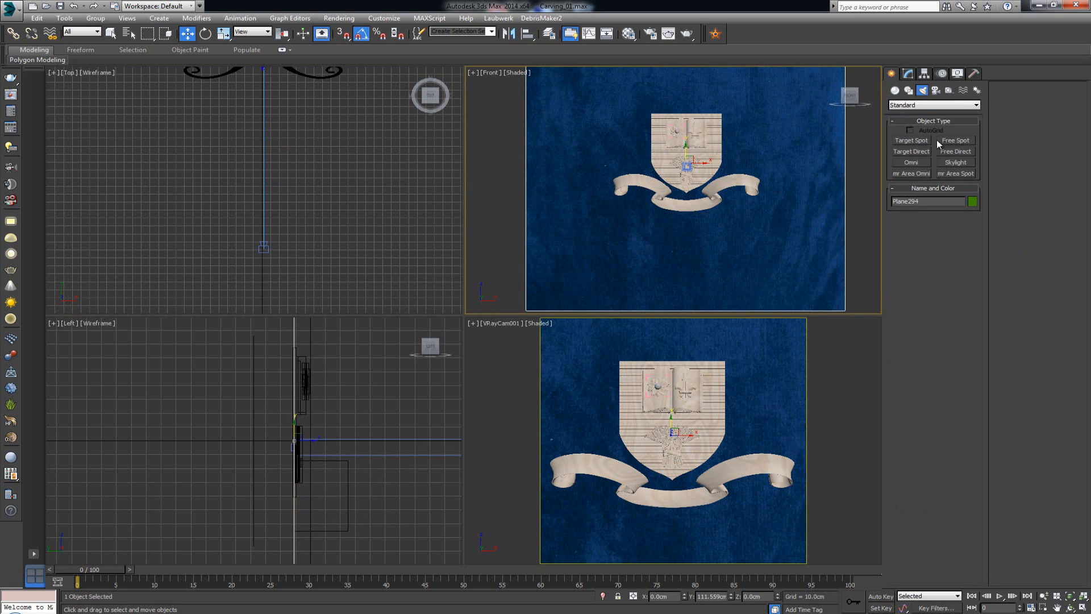
pyautogui.click(921, 106)
pyautogui.click(921, 131)
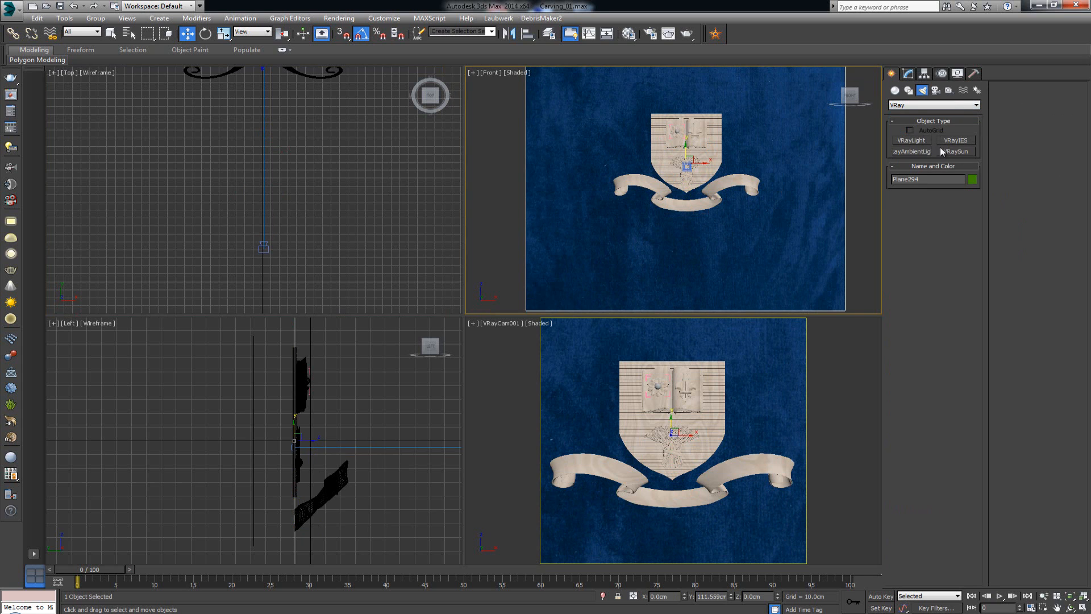
pyautogui.click(912, 141)
pyautogui.moveTo(612, 106); pyautogui.dragTo(752, 202)
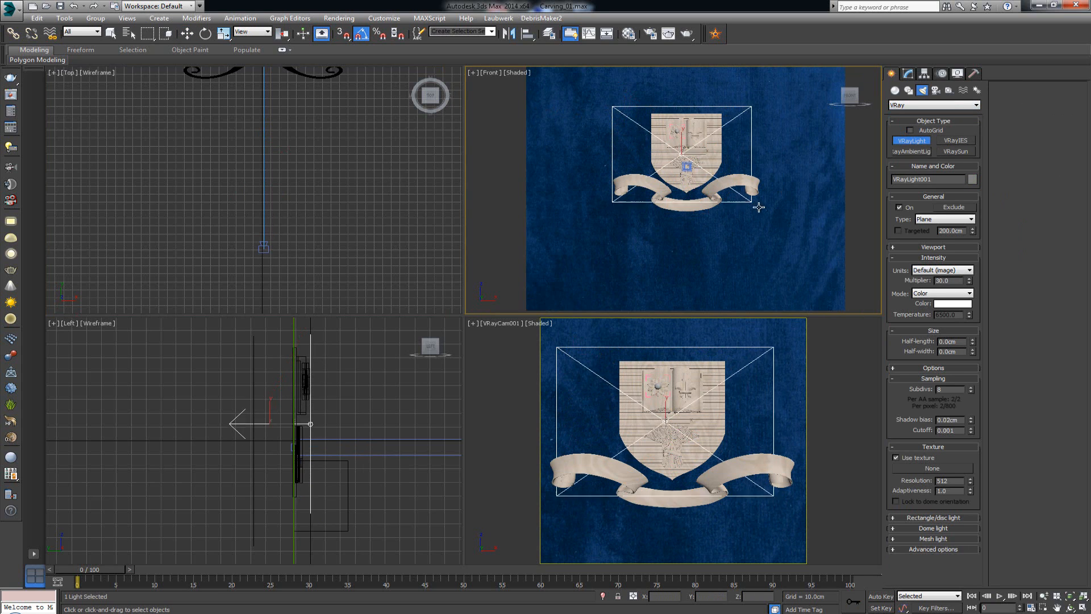
# Move the plane light above and in front of the shield, to about Y -799 and Z 1388 cm, and tilt it down toward the carving
pyautogui.rightClick(617, 407)
pyautogui.hotkey('alt', 'w')
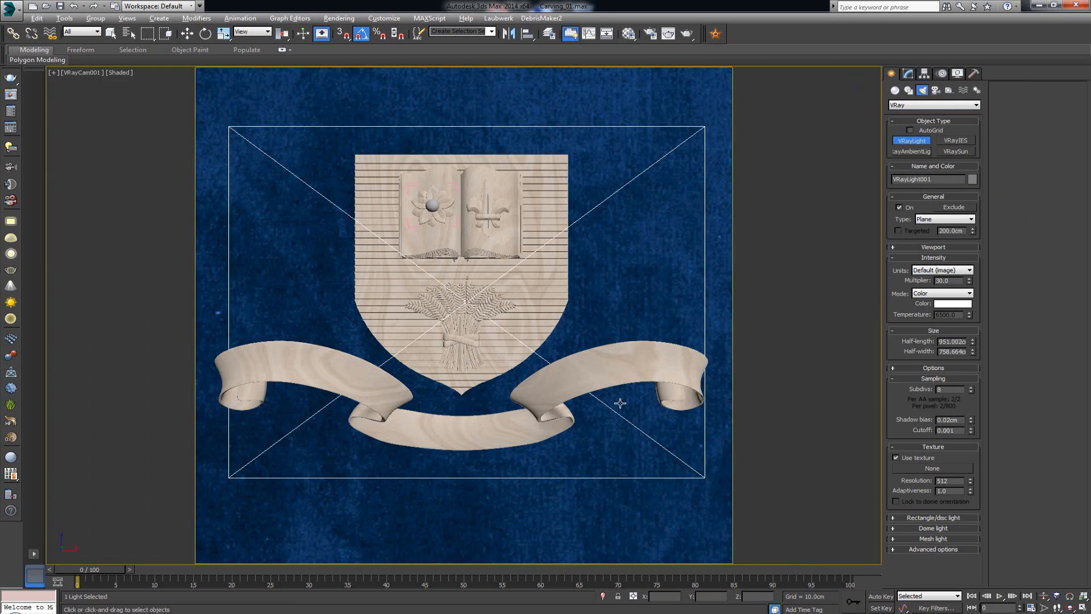
pyautogui.press('p')
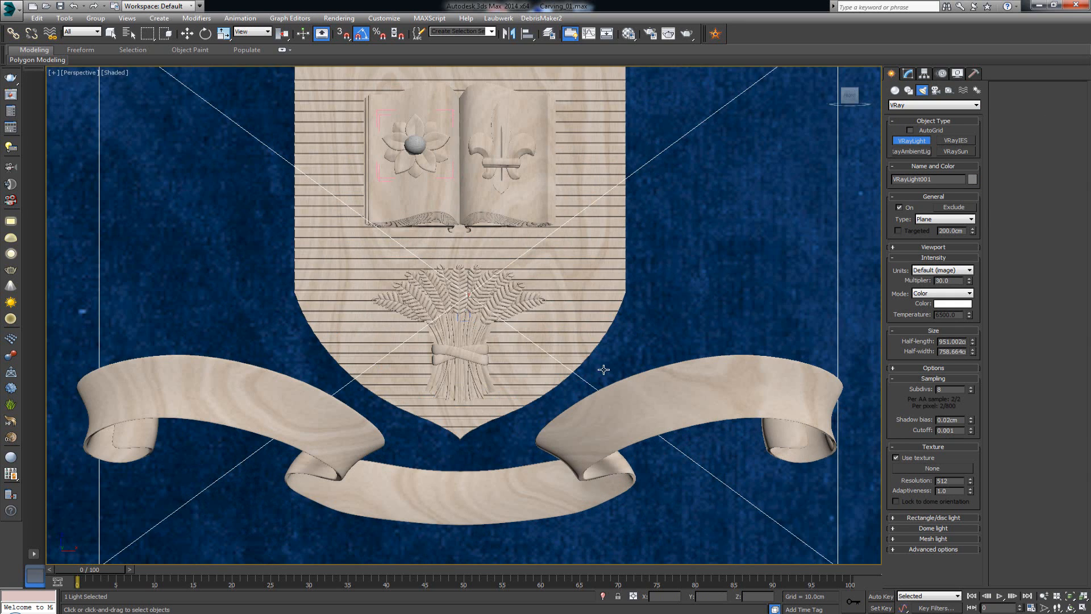
pyautogui.scroll(-6, 514, 298)
pyautogui.keyDown('alt'); pyautogui.moveTo(514, 298); pyautogui.dragTo(548, 320, button='middle'); pyautogui.keyUp('alt')
pyautogui.press('w')
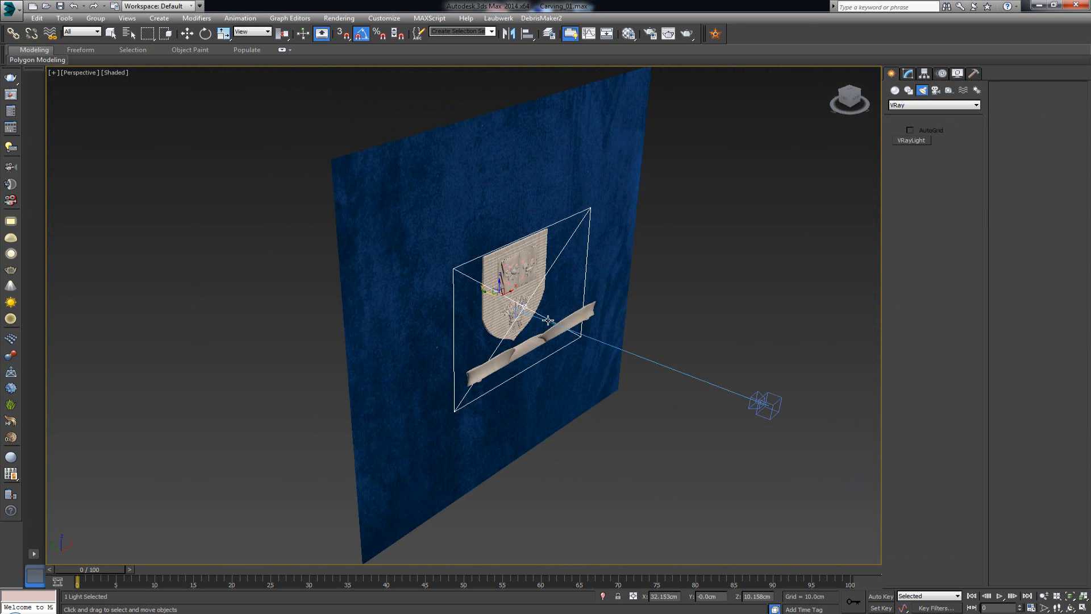
pyautogui.moveTo(492, 295); pyautogui.dragTo(579, 216)
pyautogui.press('e')
pyautogui.press('w')
# Return to the camera view with safe frames shown, render the coat of arms, and minimize the frame buffer
pyautogui.press('c')
pyautogui.hotkey('shift', 'f')
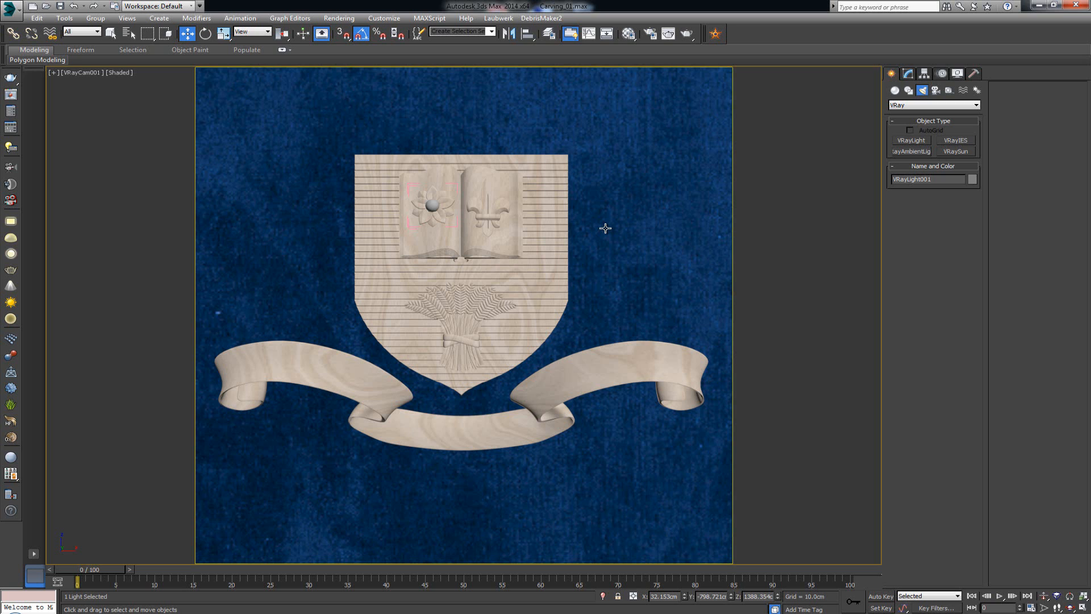
pyautogui.click(687, 36)
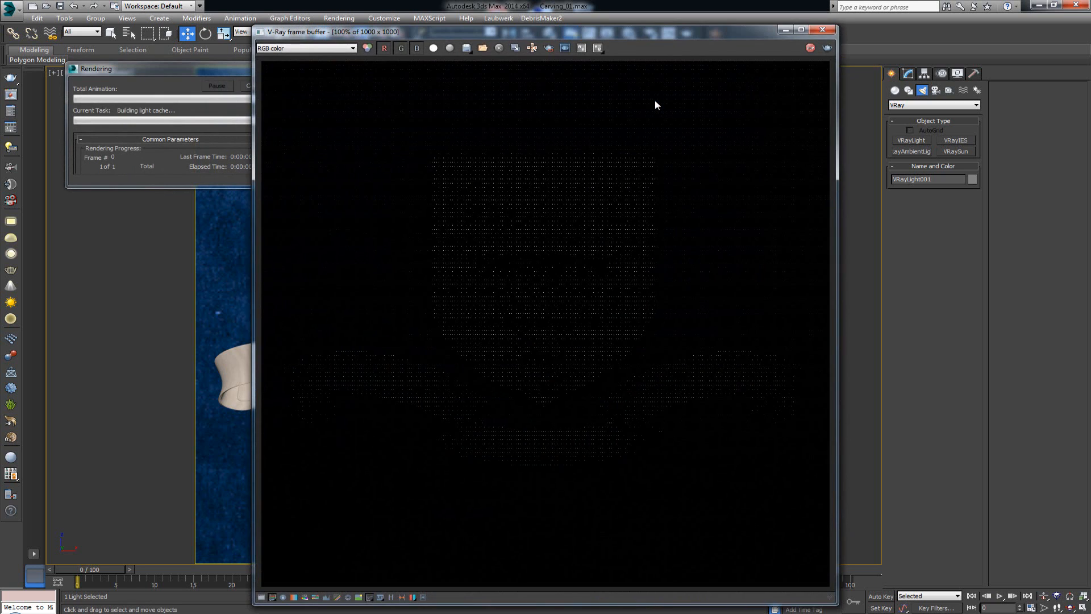
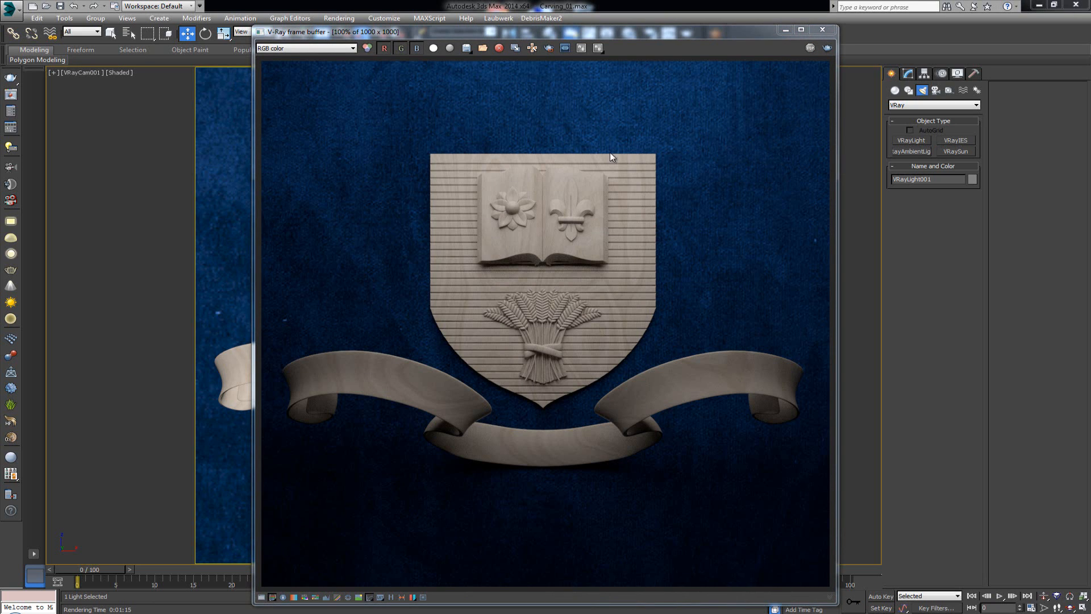
pyautogui.click(786, 30)
# Set the blue backdrop plane's length and width to 2000 cm and return to the camera view
pyautogui.press('p')
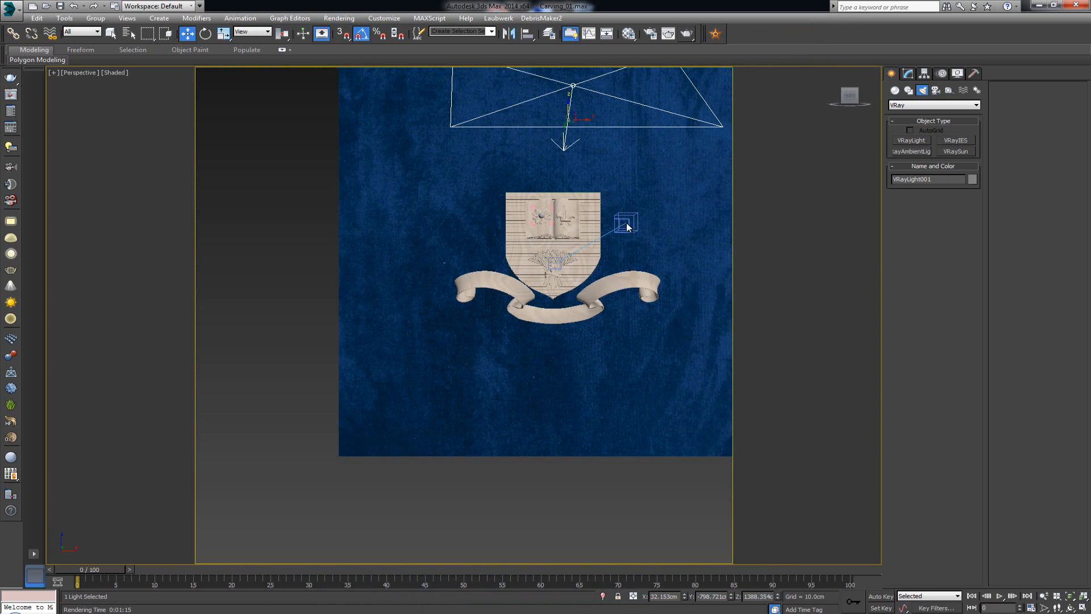
pyautogui.click(675, 185)
pyautogui.press('z')
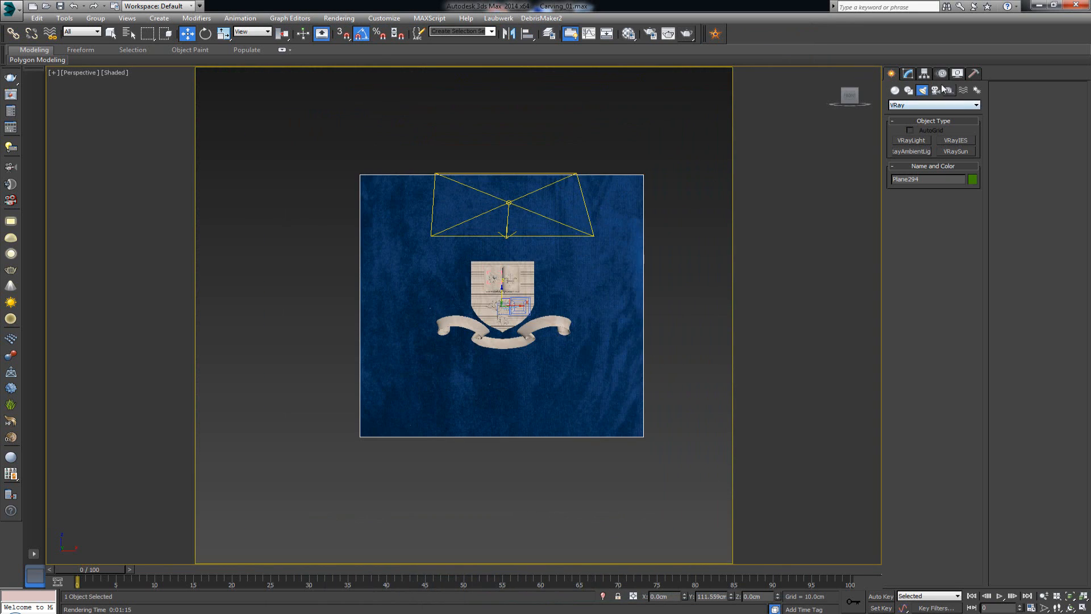
pyautogui.click(908, 74)
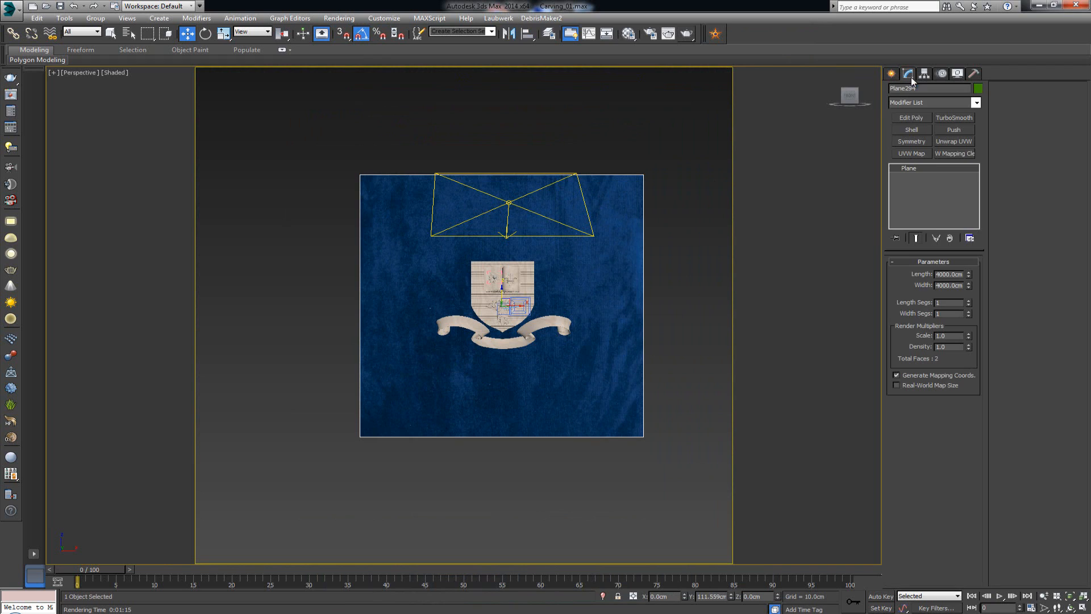
pyautogui.doubleClick(937, 274)
pyautogui.write('2000')
pyautogui.press('Tab')
pyautogui.write('2000')
pyautogui.press('Return')
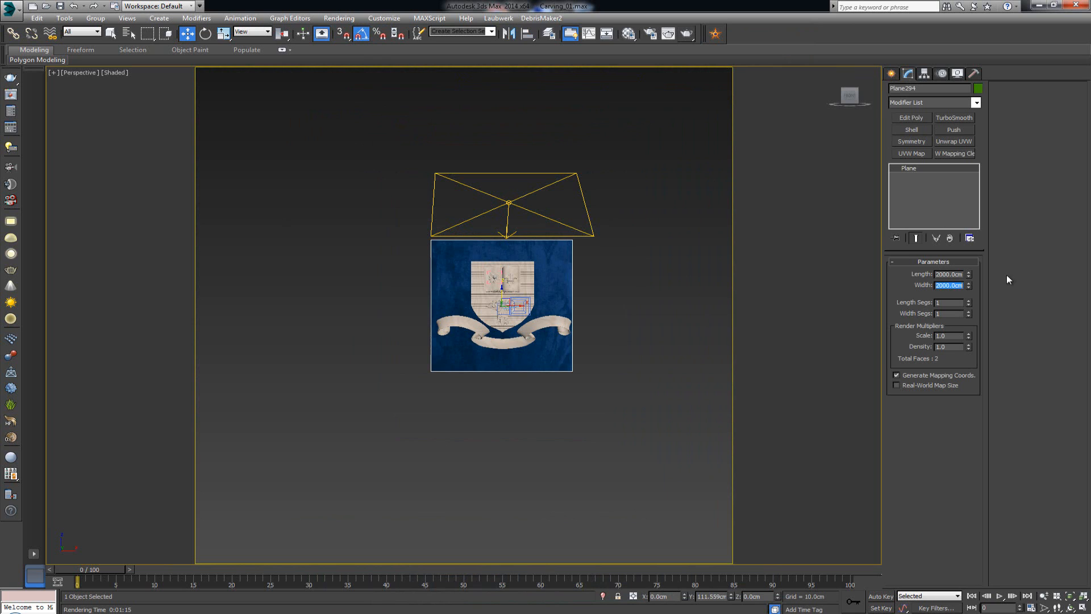
pyautogui.press('c')
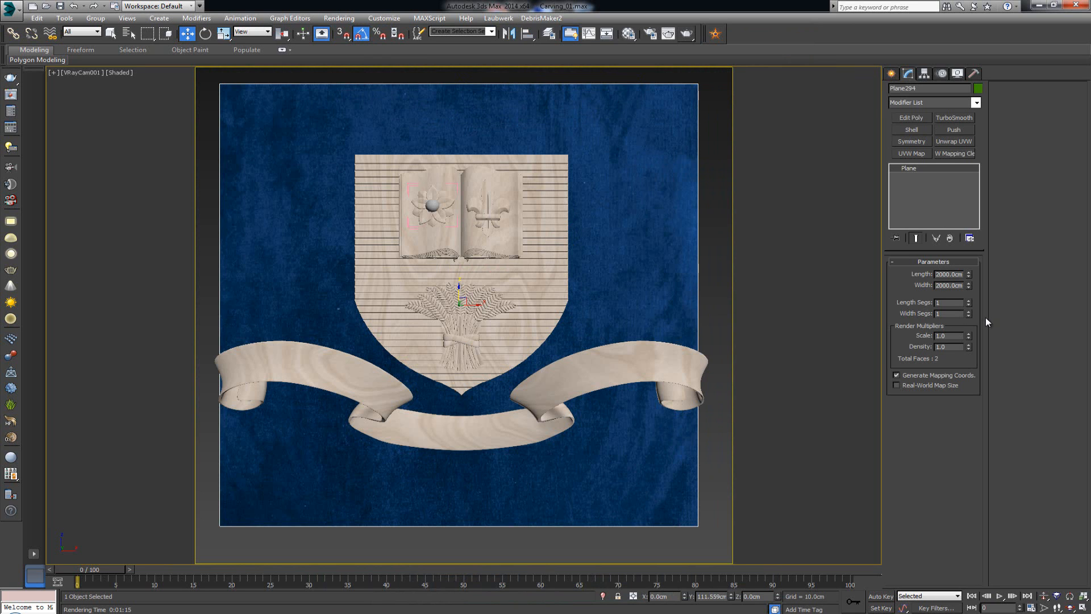
# Set the backdrop plane's length and width to 2300 cm
pyautogui.moveTo(964, 274); pyautogui.dragTo(916, 273)
pyautogui.write('2300')
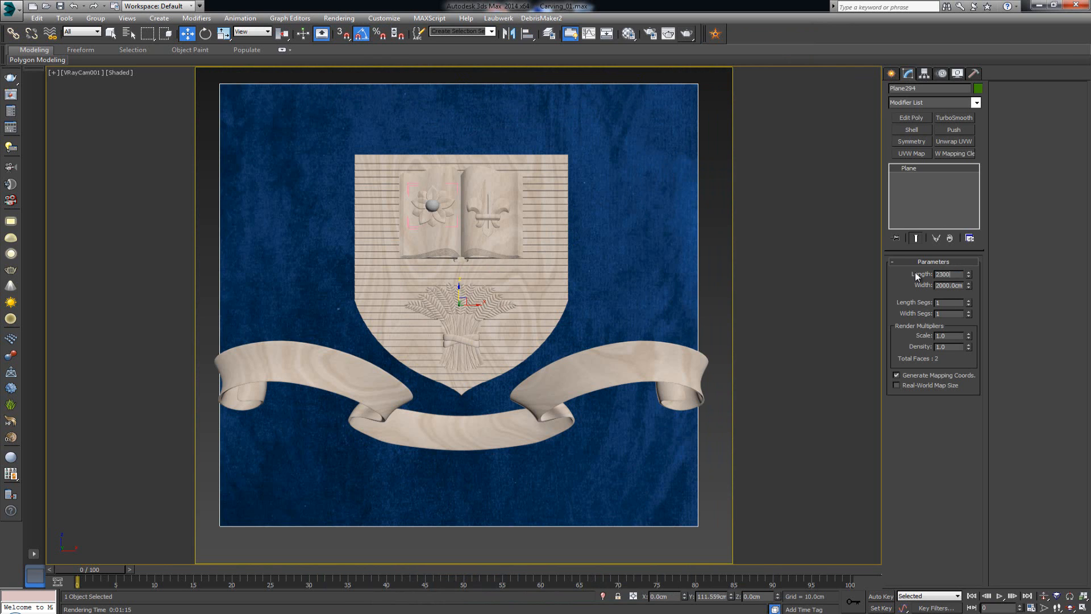
pyautogui.press('Tab')
pyautogui.write('2300')
pyautogui.press('Return')
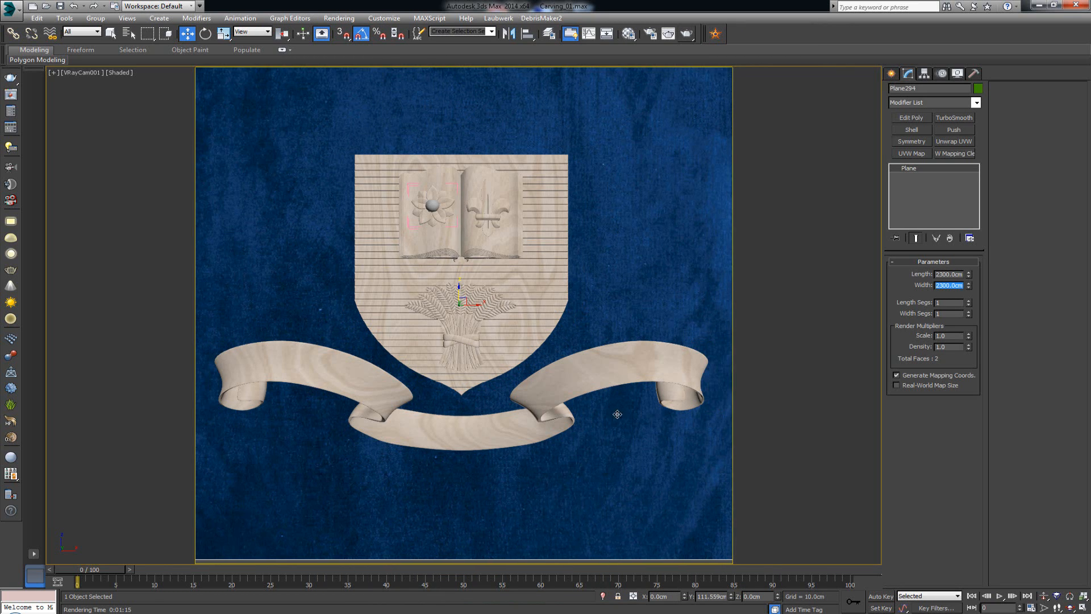
# Duplicate the plane light above the shield by rotating a copy of it until it stands upright, facing sideways
pyautogui.press('p')
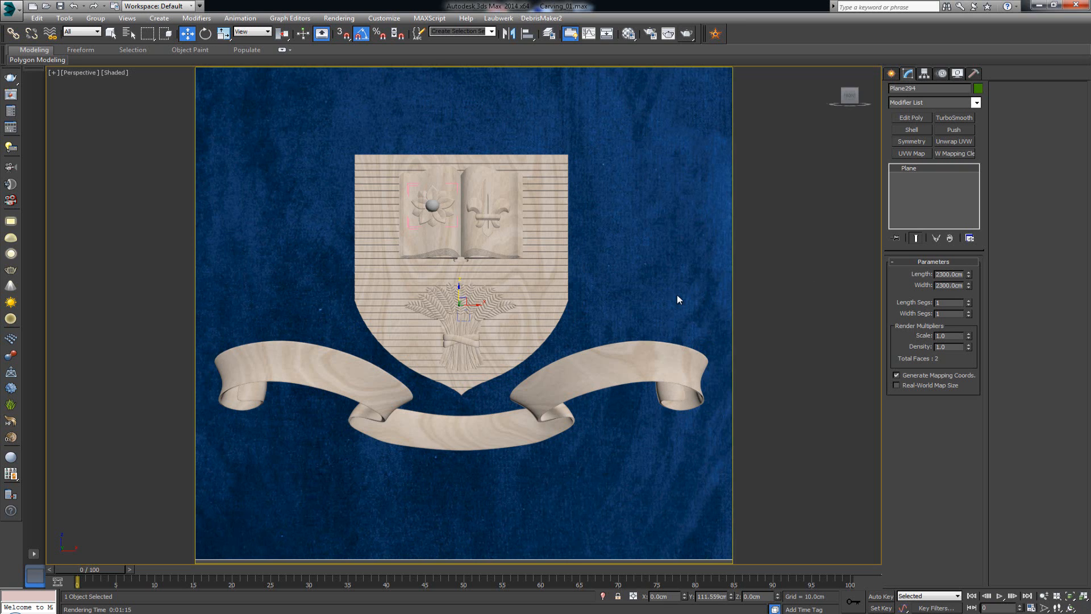
pyautogui.hotkey('alt', 'w')
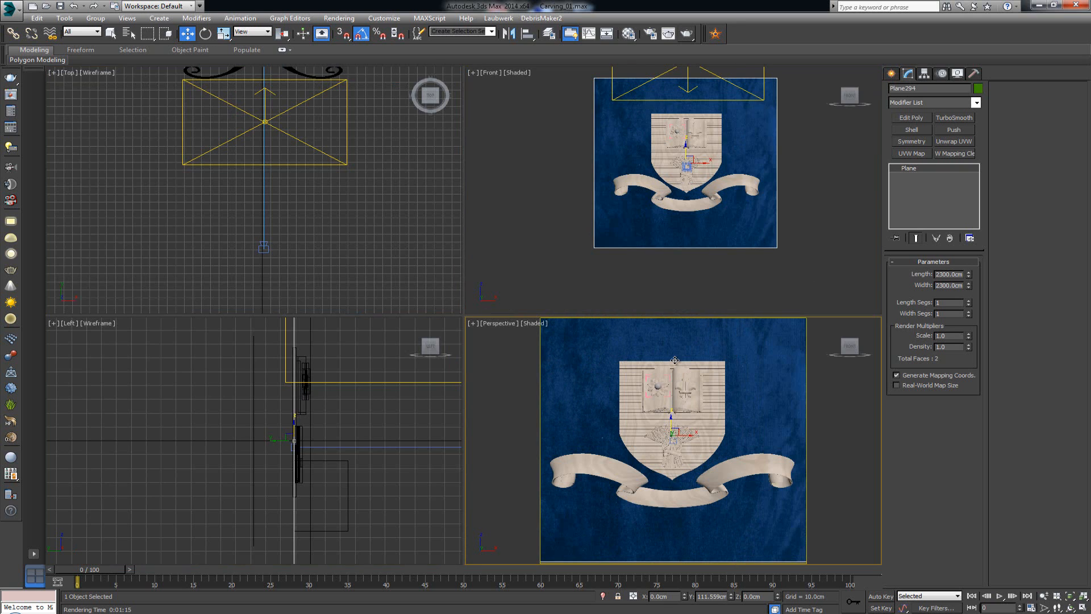
pyautogui.hotkey('alt', 'w')
pyautogui.hotkey('shift', 'f')
pyautogui.scroll(-5, 458, 235)
pyautogui.keyDown('alt'); pyautogui.moveTo(457, 235); pyautogui.dragTo(500, 256, button='middle'); pyautogui.keyUp('alt')
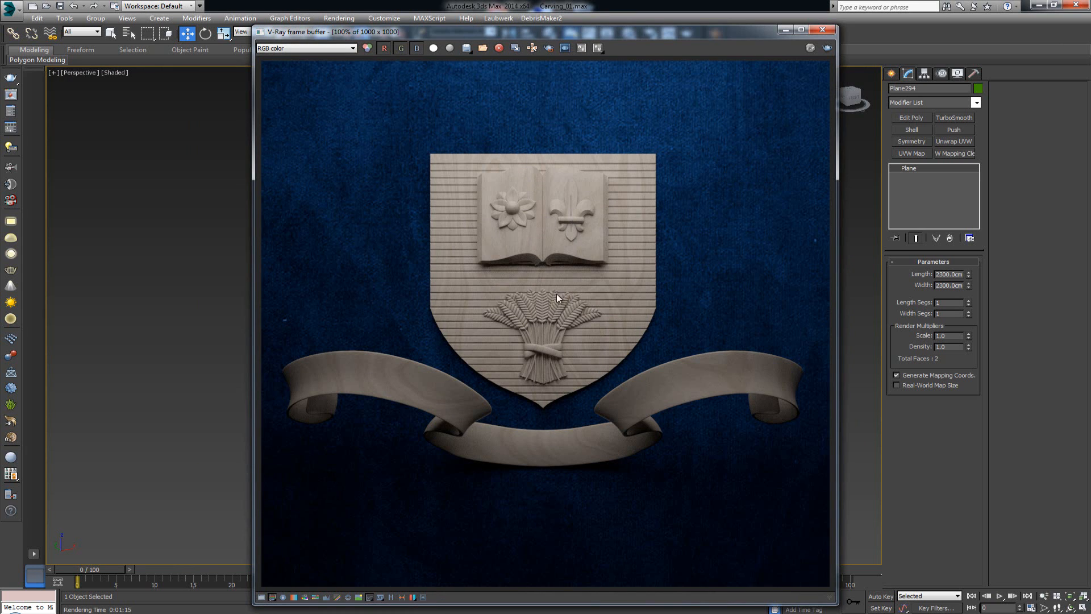
pyautogui.click(785, 30)
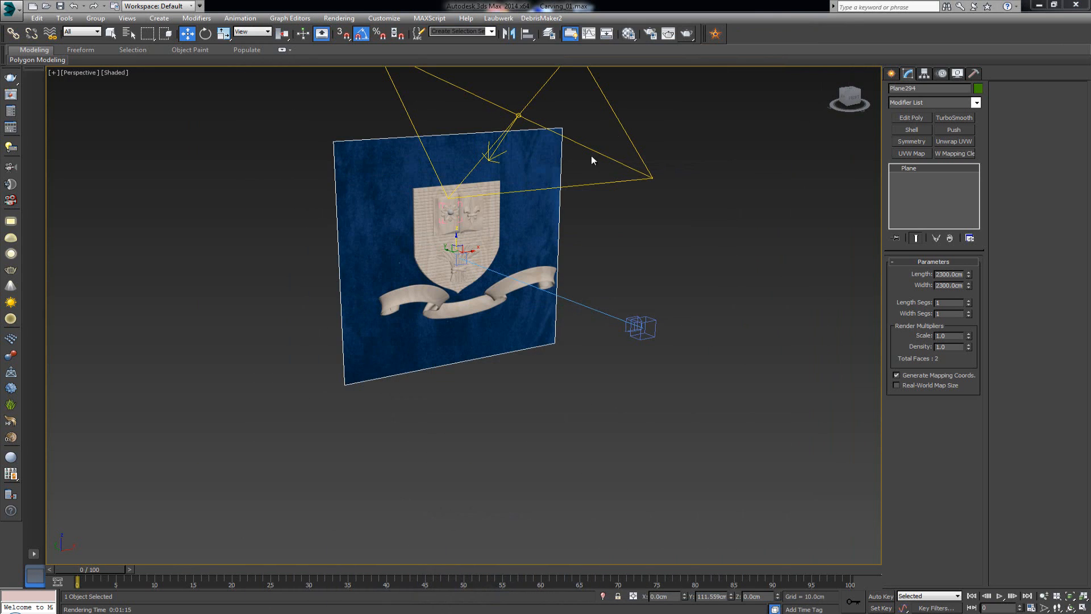
pyautogui.click(619, 132)
pyautogui.press('e')
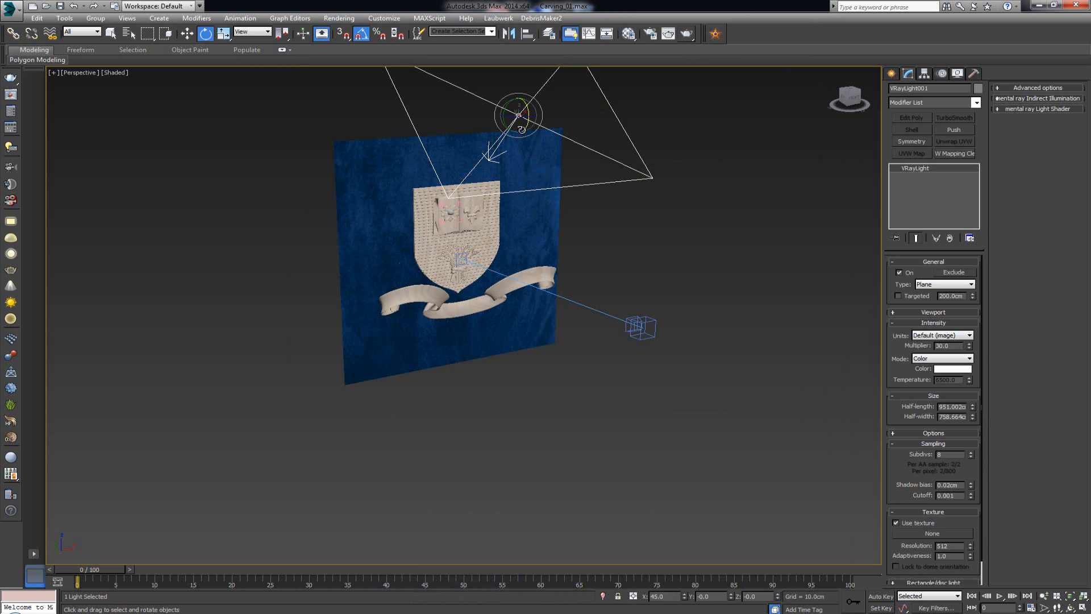
pyautogui.moveTo(514, 114)
pyautogui.keyDown('shift'); pyautogui.mouseDown()
pyautogui.moveTo(469, 120)
pyautogui.moveTo(501, 106)
pyautogui.moveTo(485, 112)
pyautogui.mouseUp(); pyautogui.keyUp('shift')
pyautogui.click(552, 355)
pyautogui.press('w')
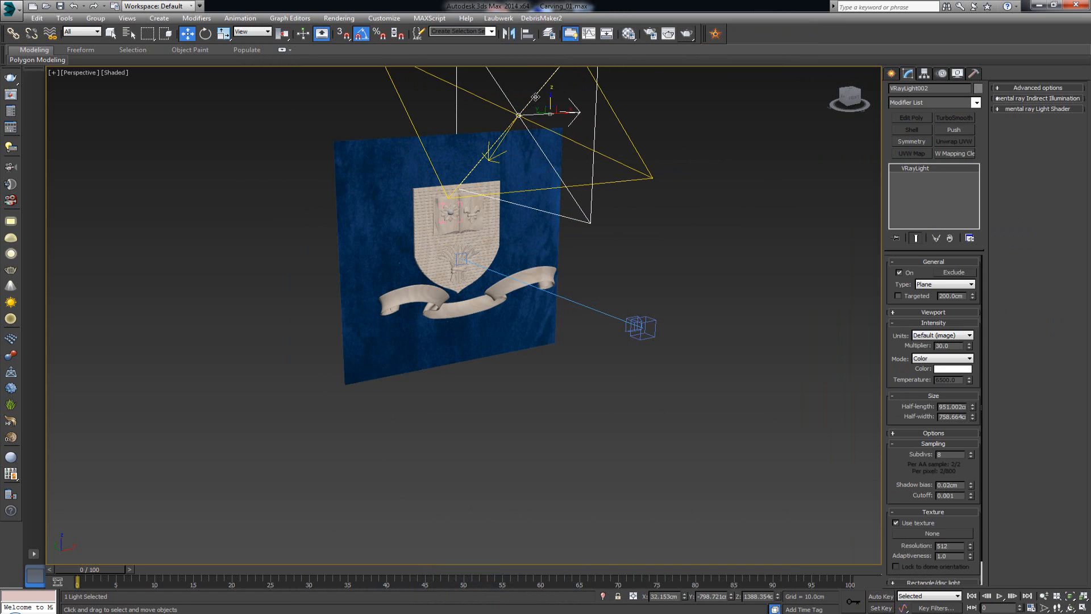
# Place the copied light in front and to the left of the shield, about X -934, Y -1410, Z 65 cm, angled toward the carving
pyautogui.moveTo(555, 107); pyautogui.dragTo(560, 259)
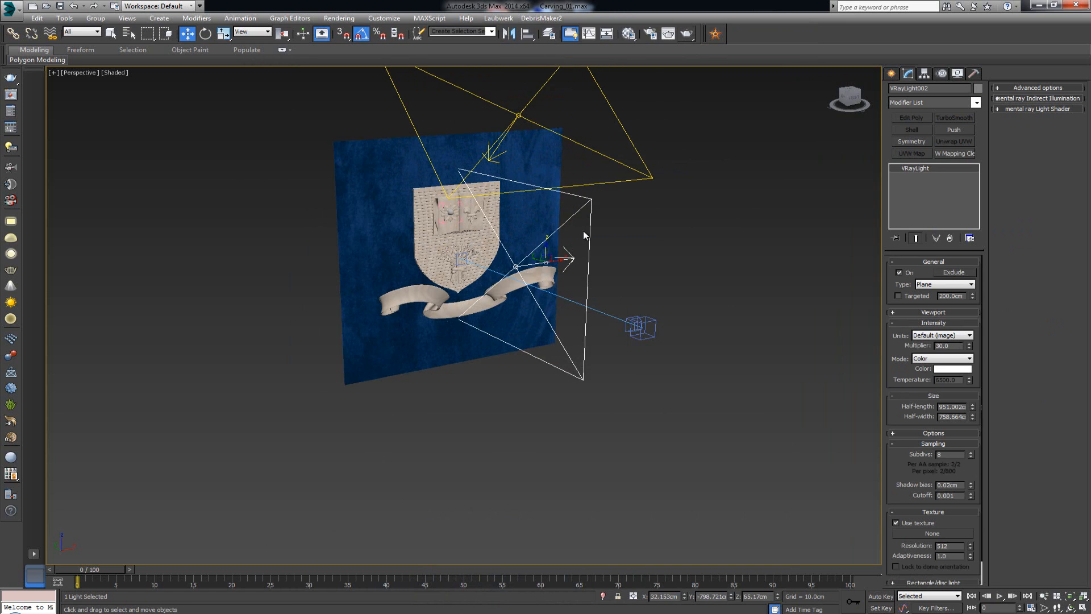
pyautogui.keyDown('alt'); pyautogui.moveTo(583, 233); pyautogui.dragTo(510, 243, button='middle'); pyautogui.keyUp('alt')
pyautogui.press('e')
pyautogui.moveTo(530, 261); pyautogui.dragTo(443, 252)
pyautogui.press('w')
pyautogui.keyDown('alt'); pyautogui.moveTo(444, 252); pyautogui.dragTo(484, 268, button='middle'); pyautogui.keyUp('alt')
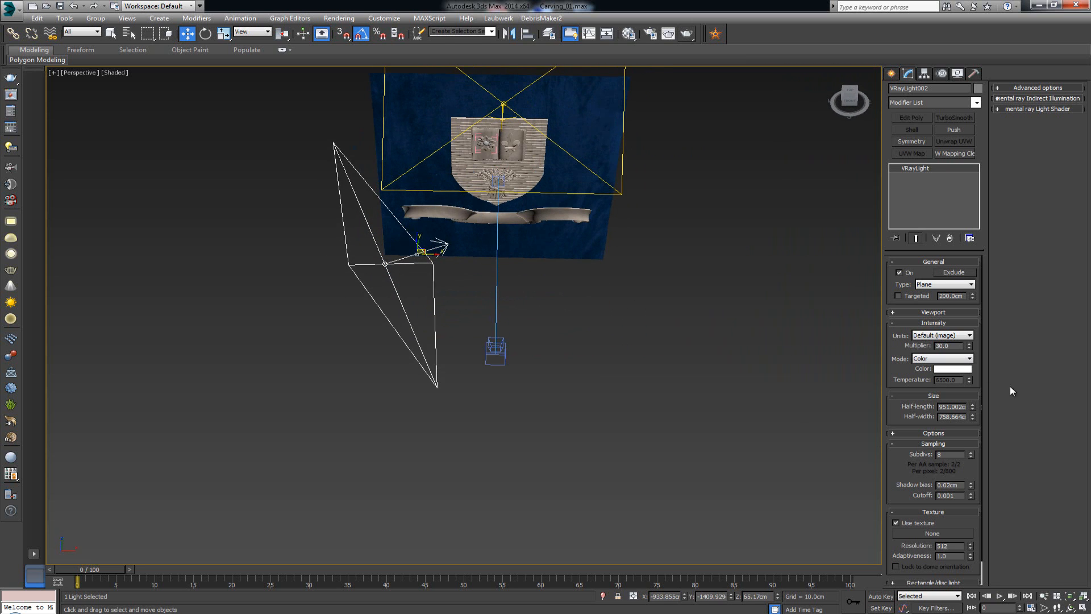
# Set the copied side light's intensity multiplier to 15
pyautogui.click(959, 345)
pyautogui.doubleClick(935, 345)
pyautogui.write('15')
pyautogui.press('Return')
# Return to the camera view with safe frames and region-render the left ribbon and lower-left part of the shield
pyautogui.press('c')
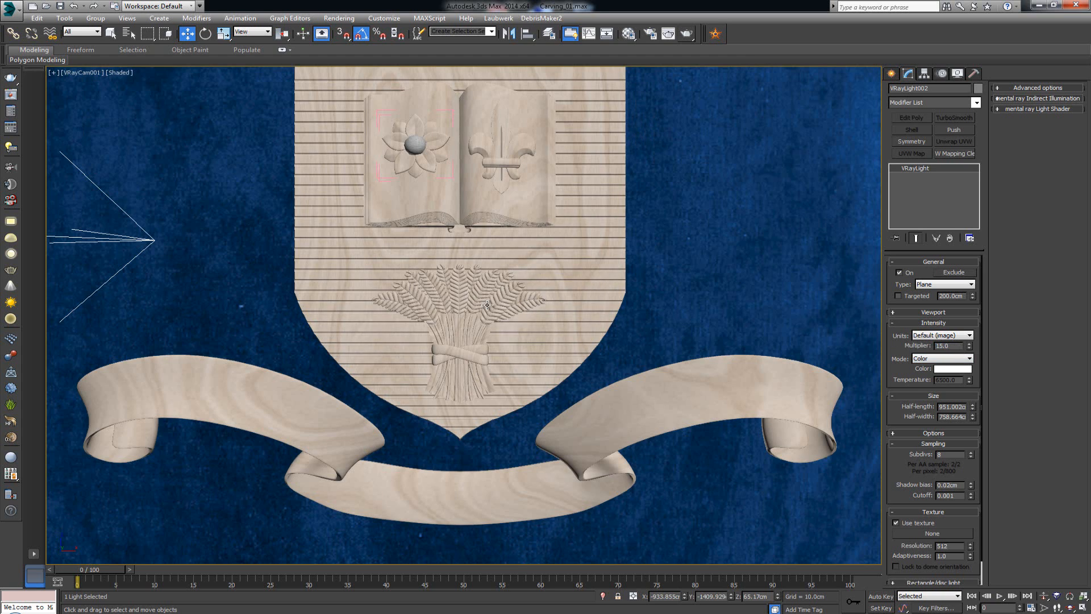
pyautogui.hotkey('shift', 'f')
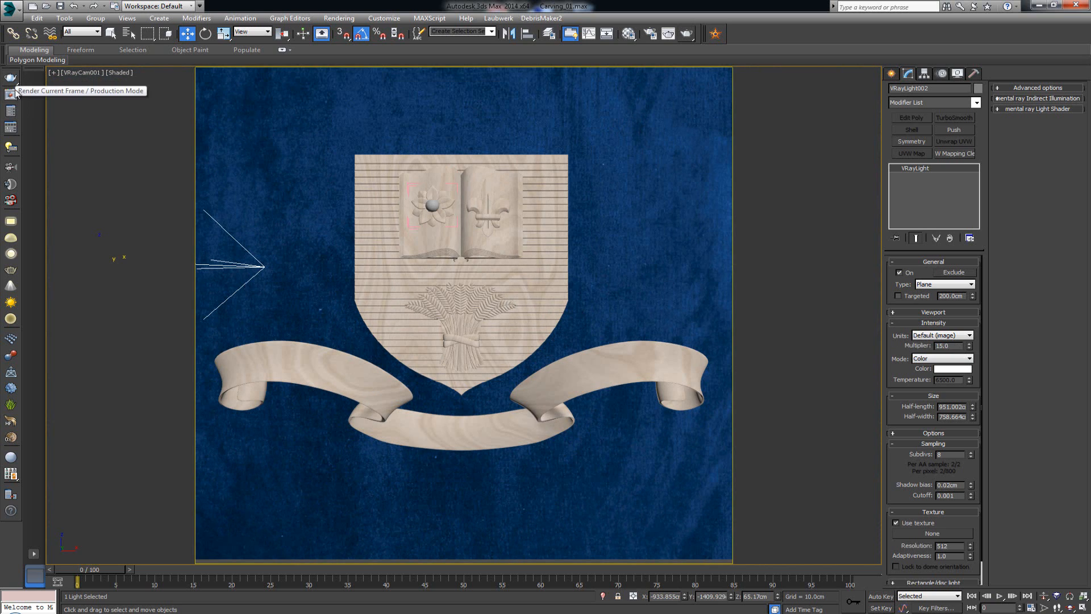
pyautogui.click(10, 95)
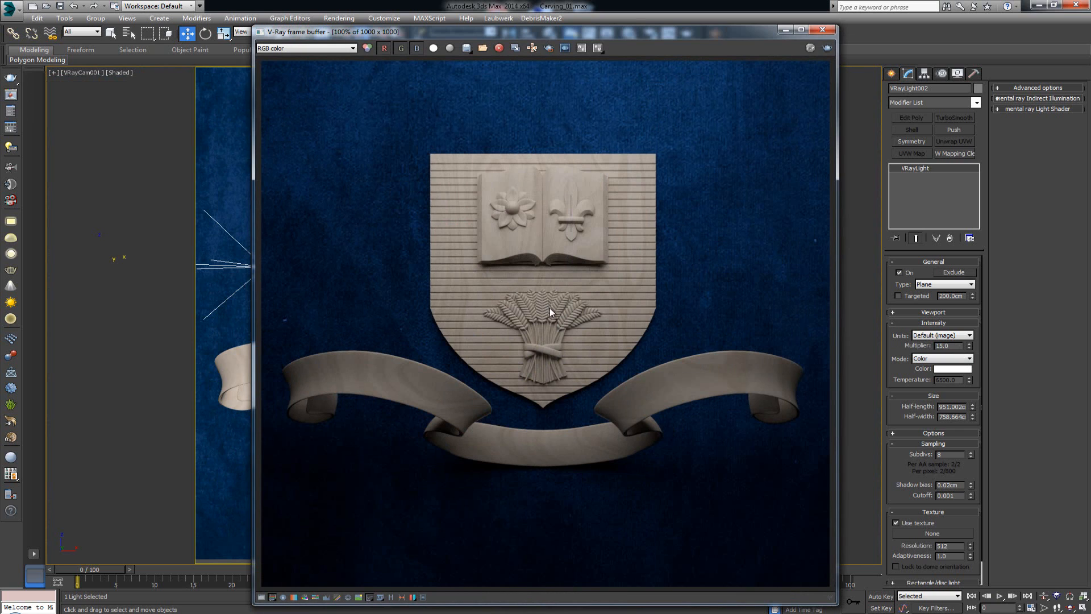
pyautogui.click(550, 49)
pyautogui.moveTo(544, 289); pyautogui.dragTo(248, 513)
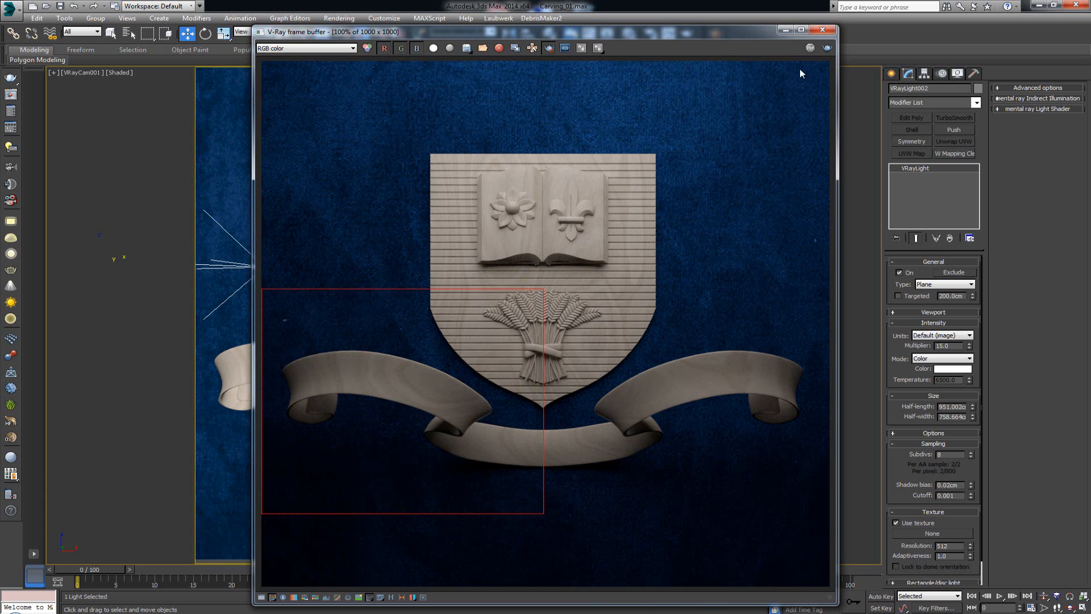
pyautogui.click(829, 49)
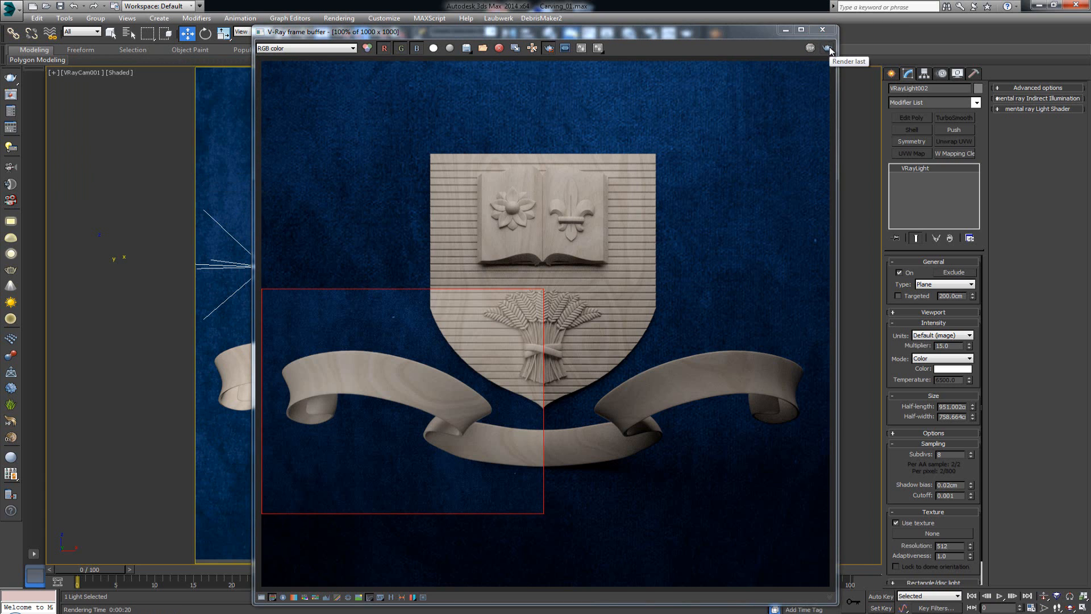
pyautogui.click(549, 48)
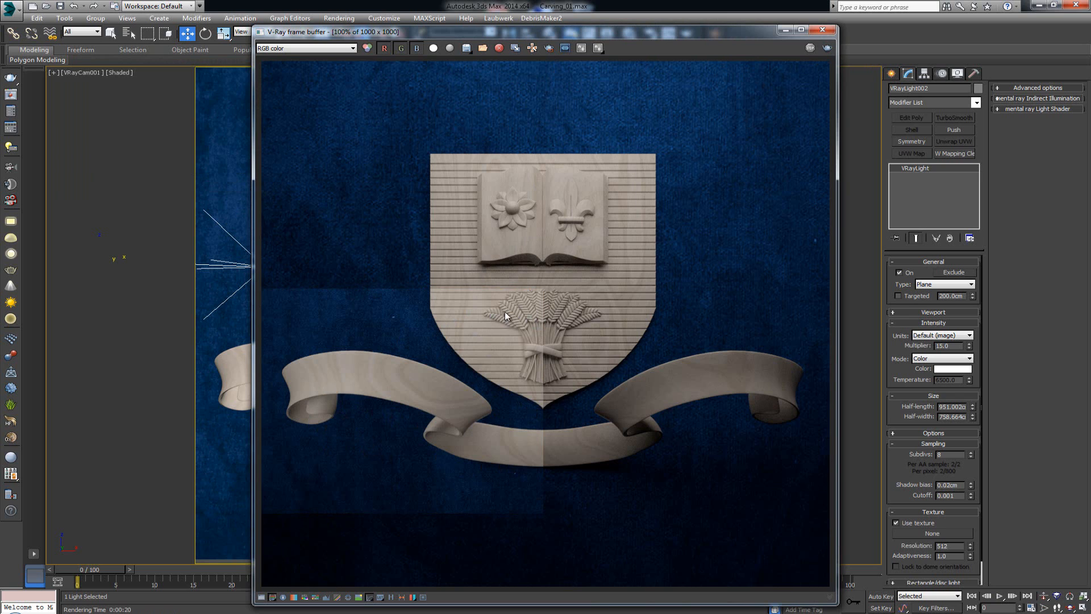
# Region-render the area around the open book on the shield and inspect the carving details up close
pyautogui.click(549, 48)
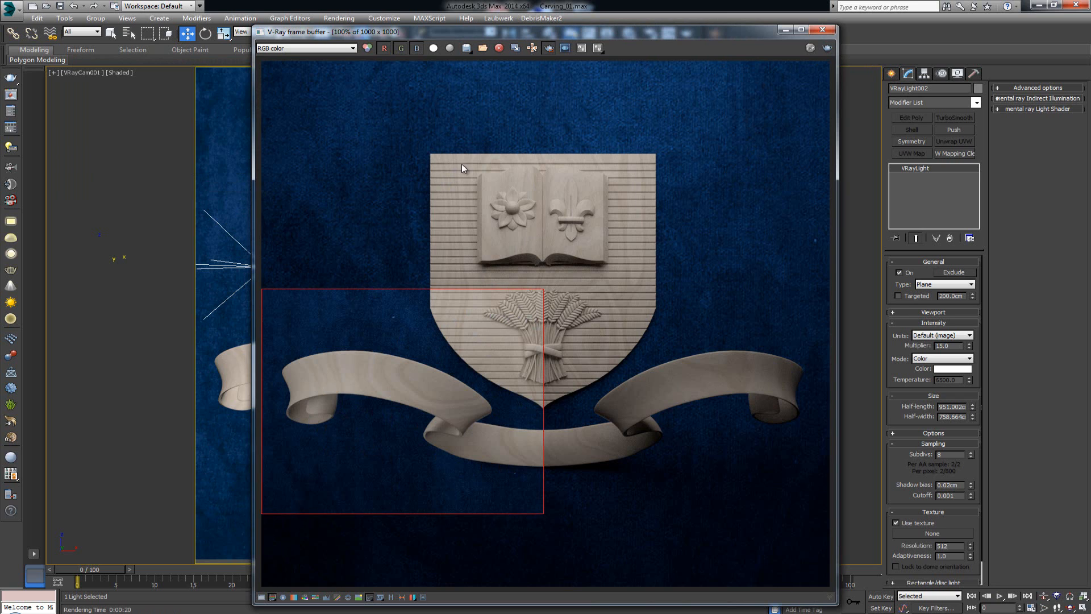
pyautogui.moveTo(461, 164); pyautogui.dragTo(613, 293)
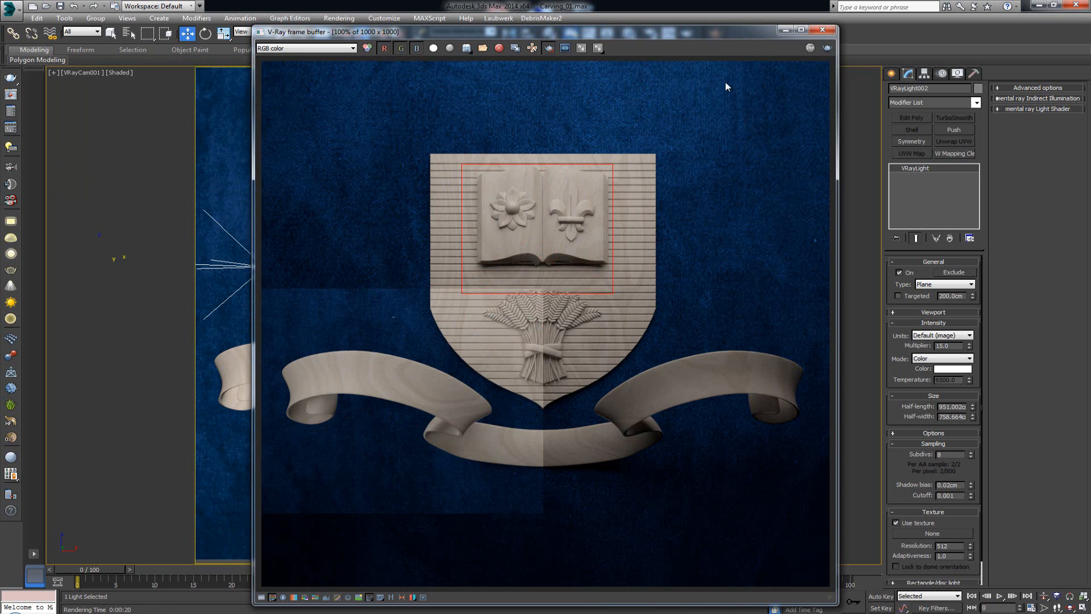
pyautogui.click(826, 49)
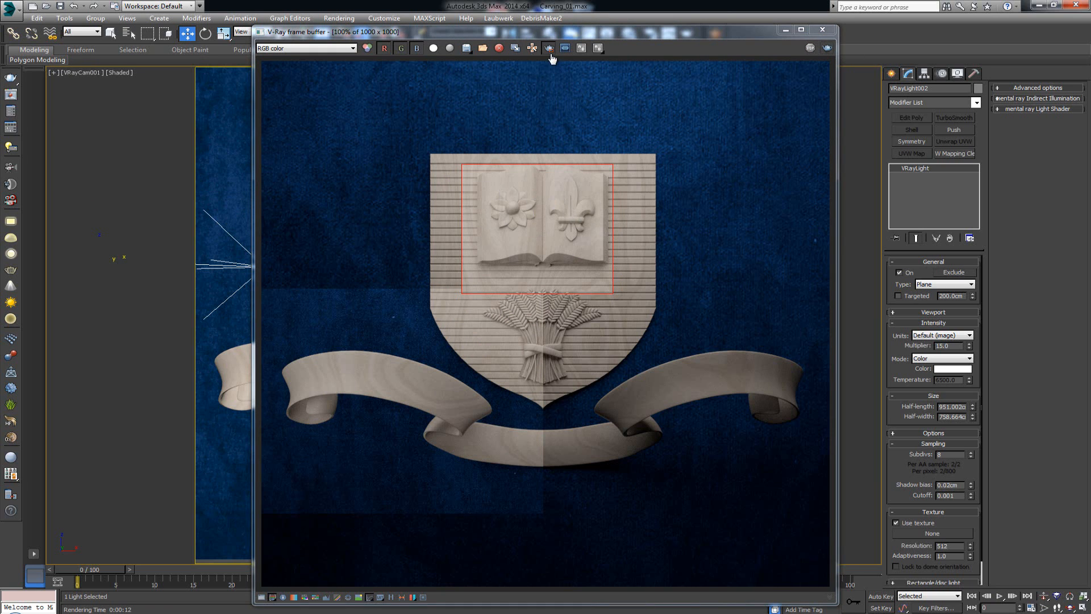
pyautogui.scroll(1, 529, 265)
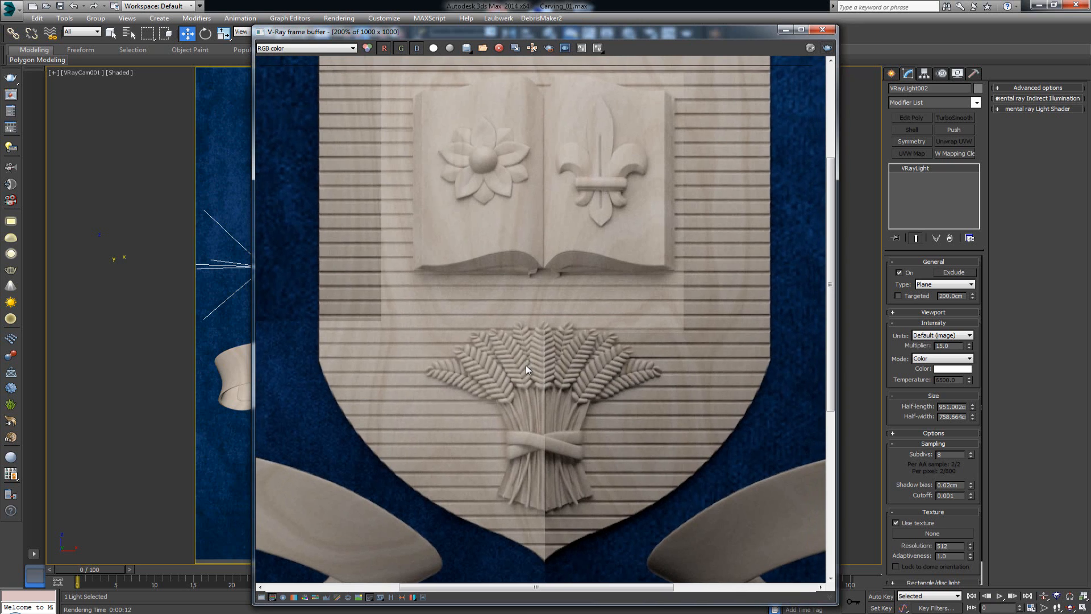
pyautogui.scroll(-2, 527, 365)
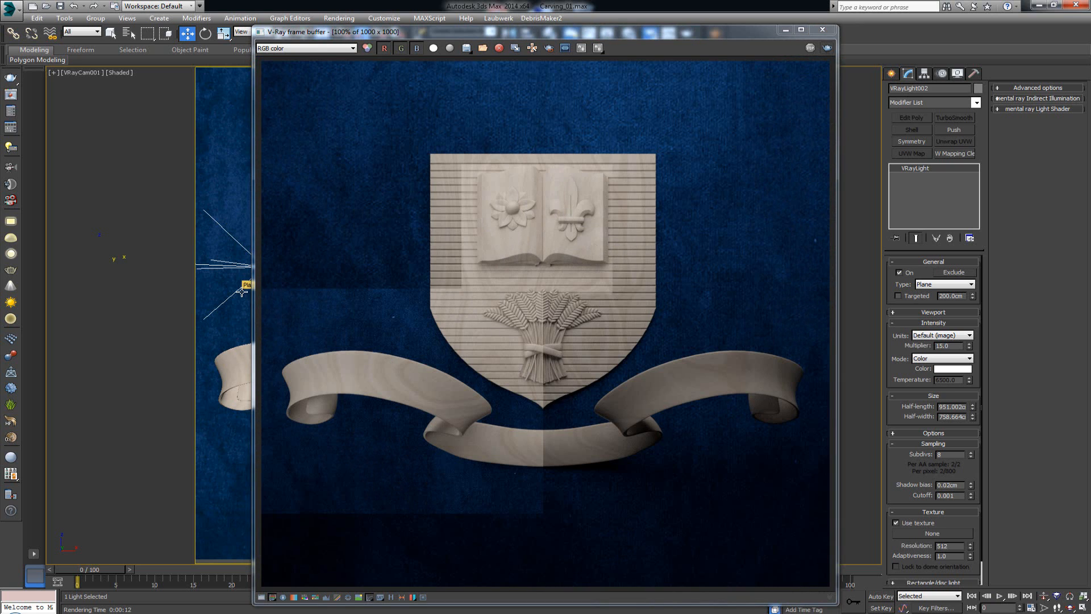
# Show the expert global illumination settings and enable ambient occlusion with an amount of 3
pyautogui.press('F10')
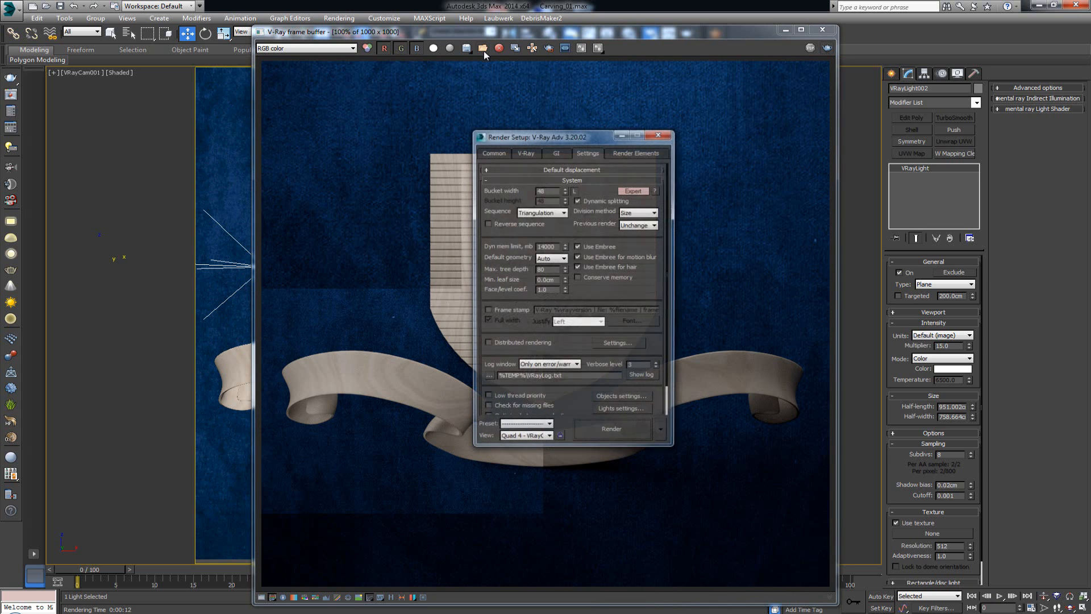
pyautogui.click(557, 152)
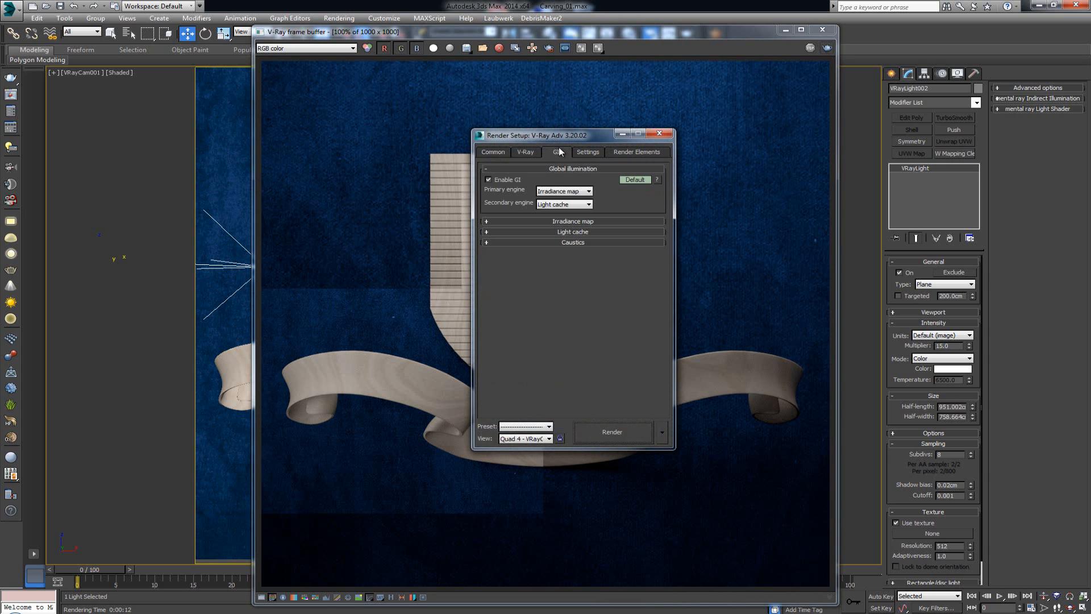
pyautogui.click(635, 181)
pyautogui.click(636, 180)
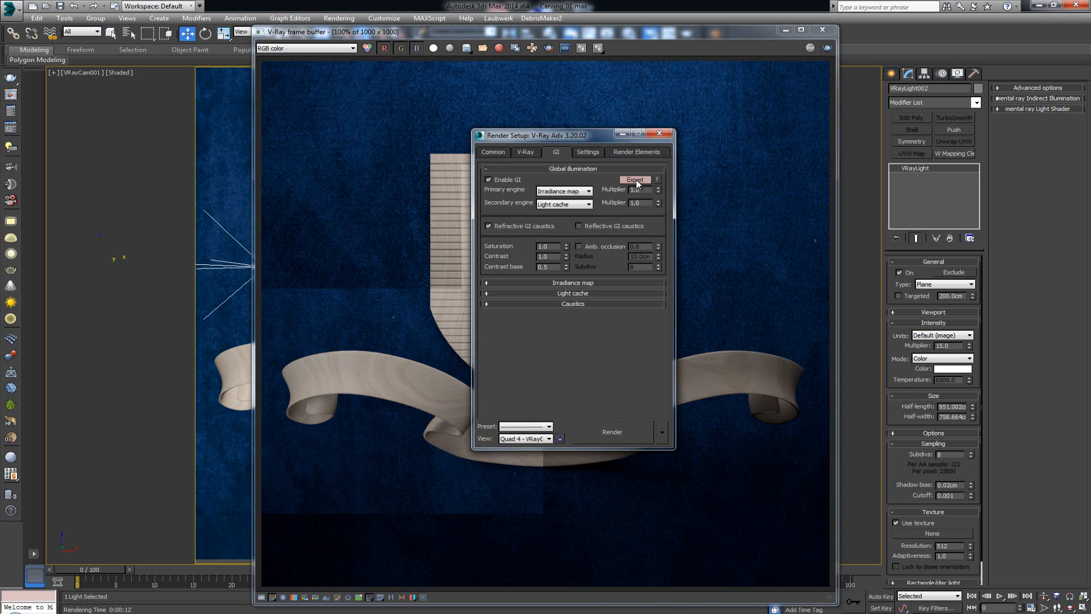
pyautogui.click(606, 246)
pyautogui.doubleClick(638, 246)
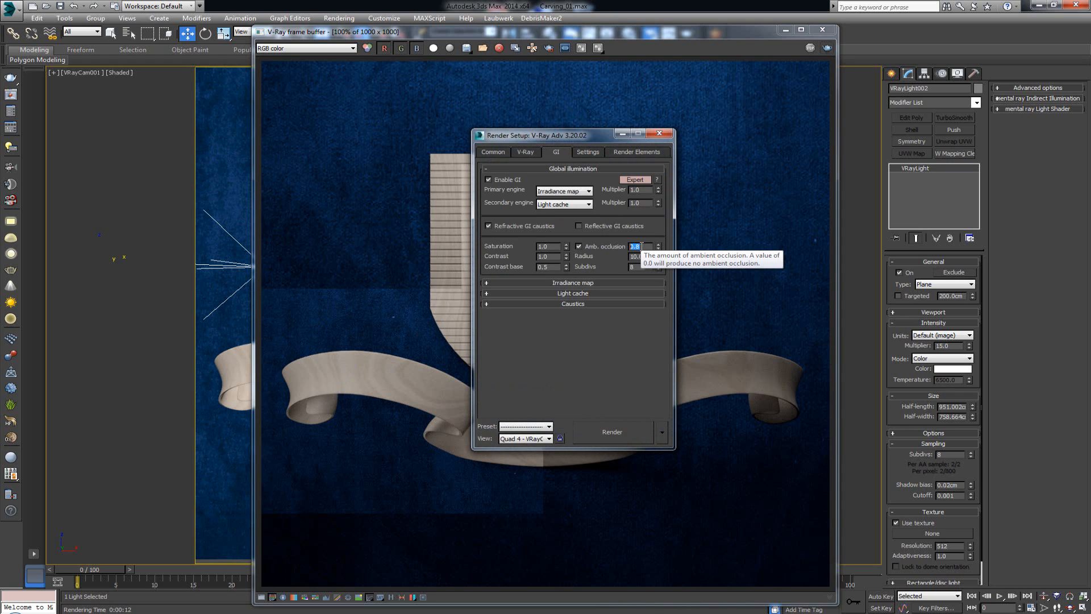
pyautogui.write('3')
pyautogui.press('Return')
pyautogui.click(659, 133)
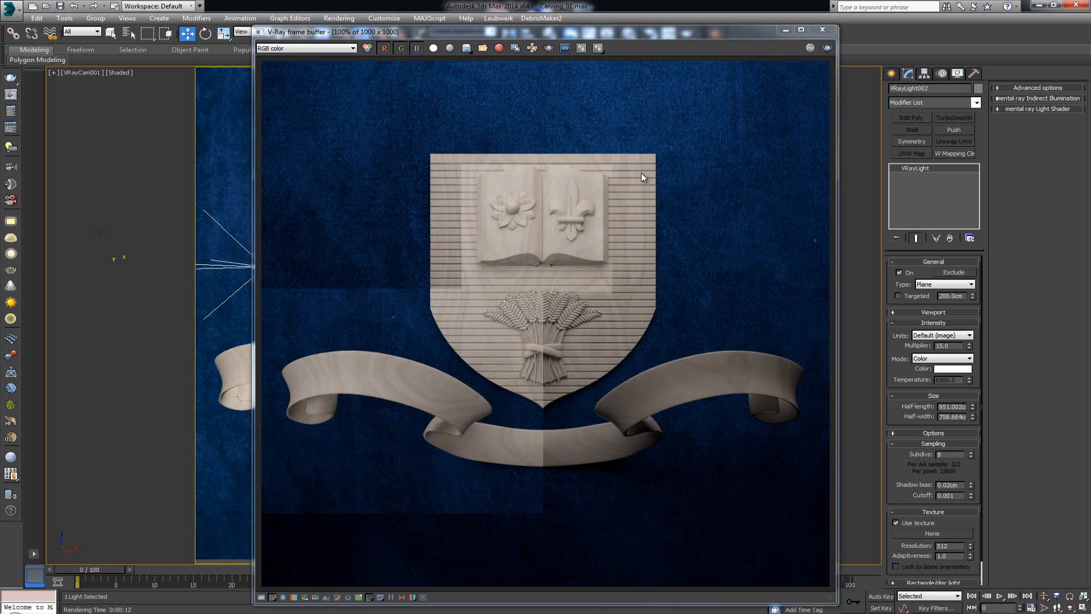
# Region-render a close-up area spanning the book's lower-left edge and the left part of the wheat sheaf
pyautogui.scroll(3, 520, 306)
pyautogui.scroll(-1, 506, 257)
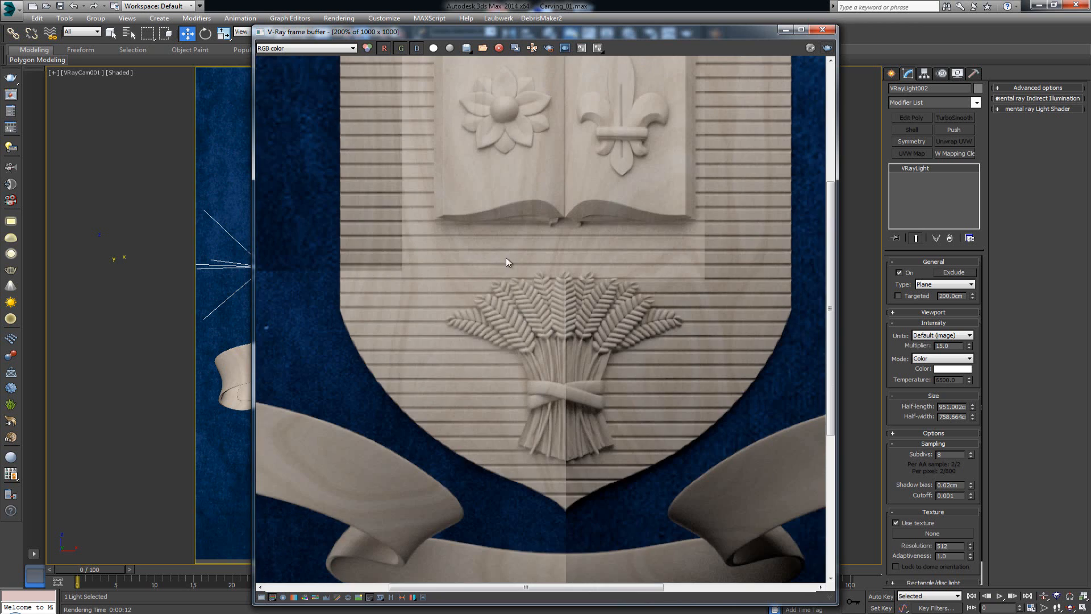
pyautogui.scroll(2, 516, 243)
pyautogui.click(548, 48)
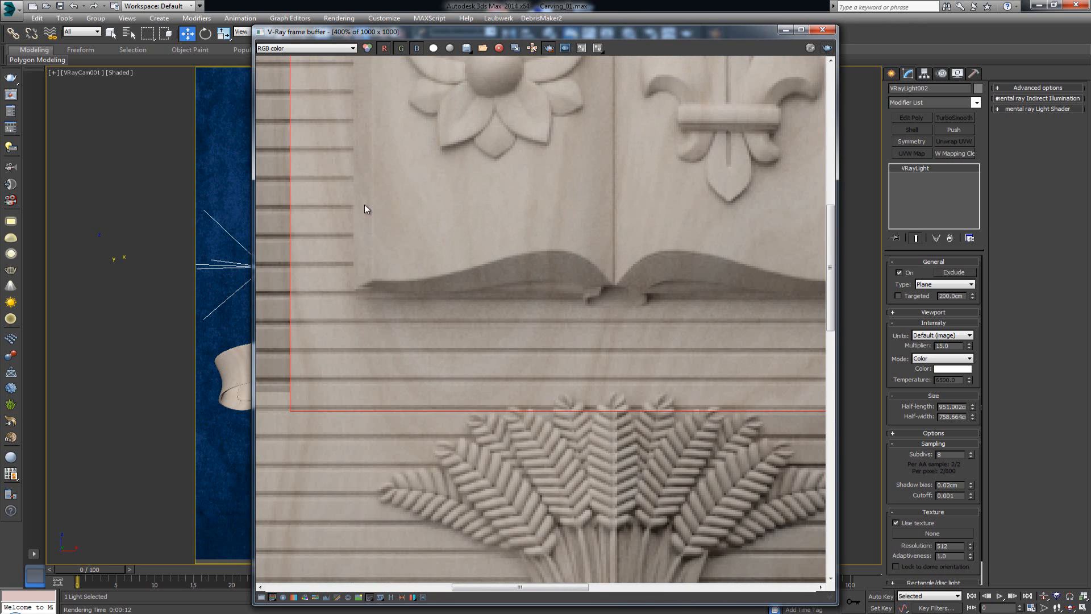
pyautogui.moveTo(338, 199); pyautogui.dragTo(622, 541)
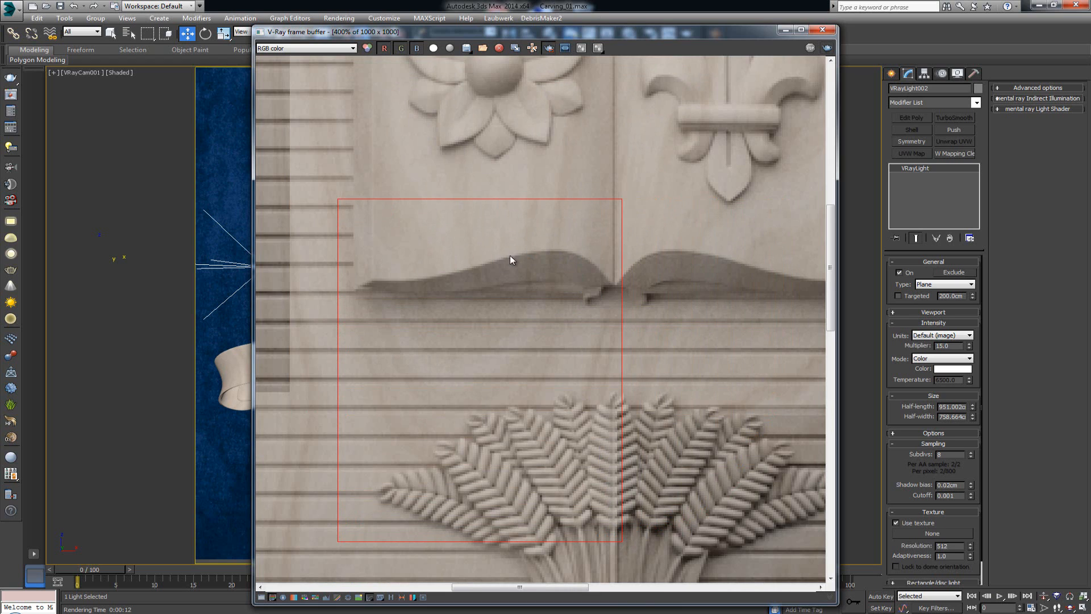
pyautogui.click(828, 49)
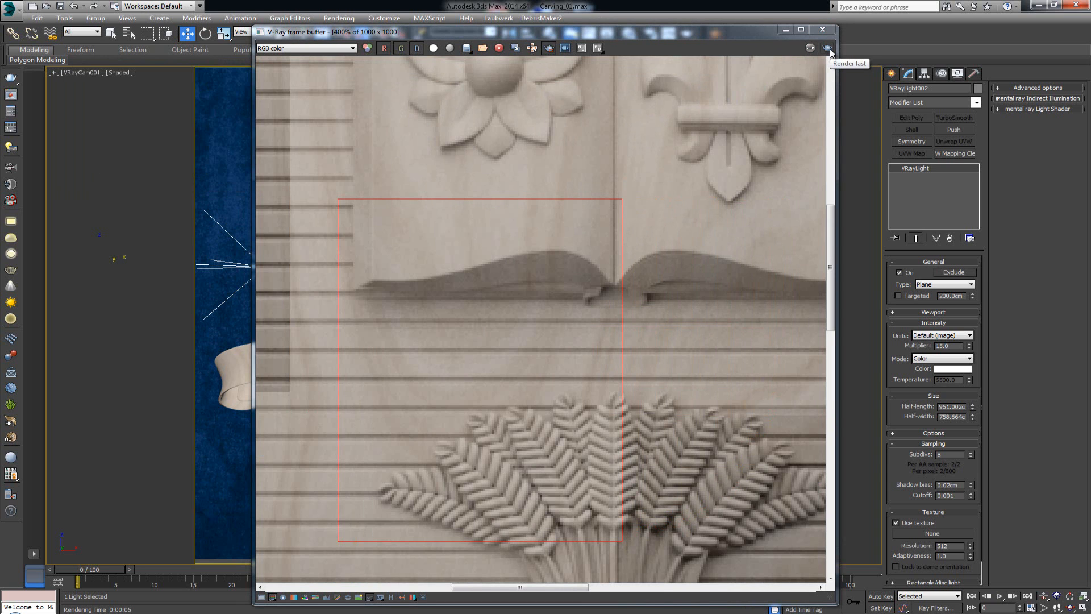
# Examine the ambient occlusion shading on the wheat sheaf and lower book edge, both up close and across the full frame
pyautogui.scroll(-3, 557, 463)
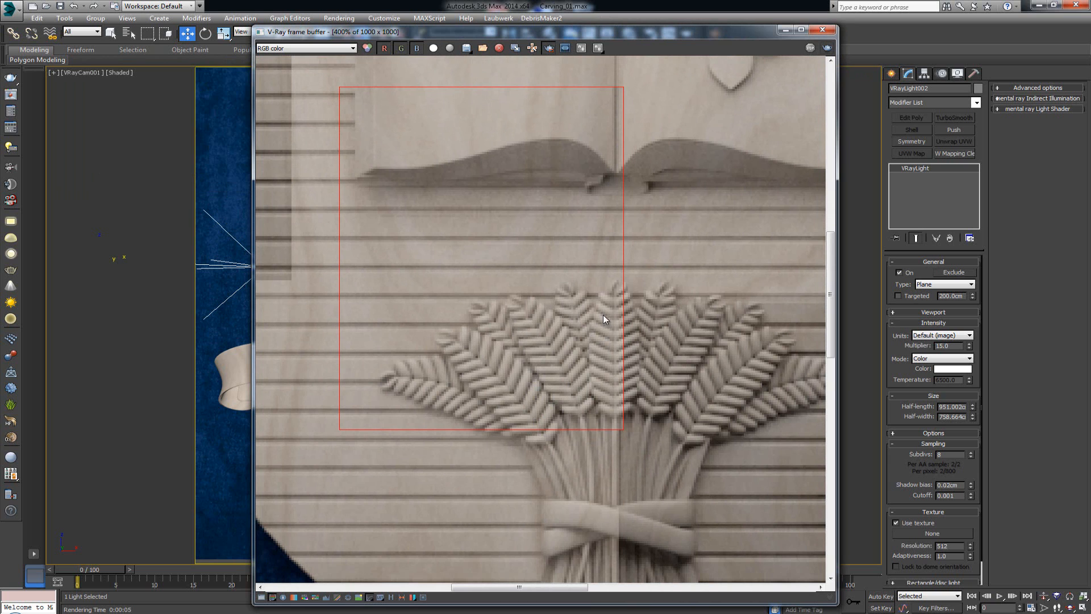
pyautogui.scroll(-1, 606, 366)
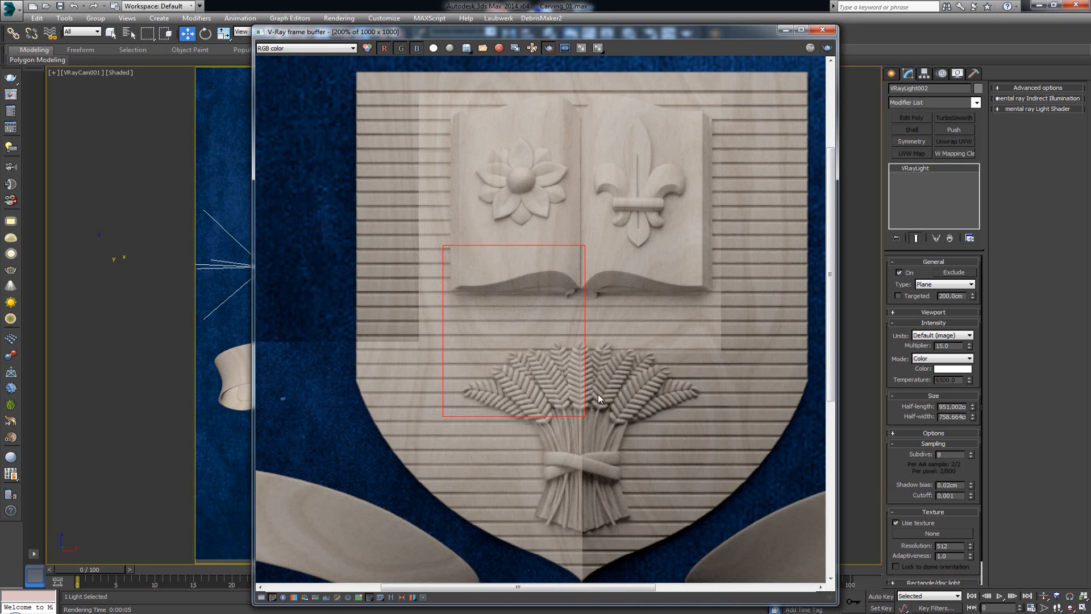
pyautogui.scroll(-1, 620, 340)
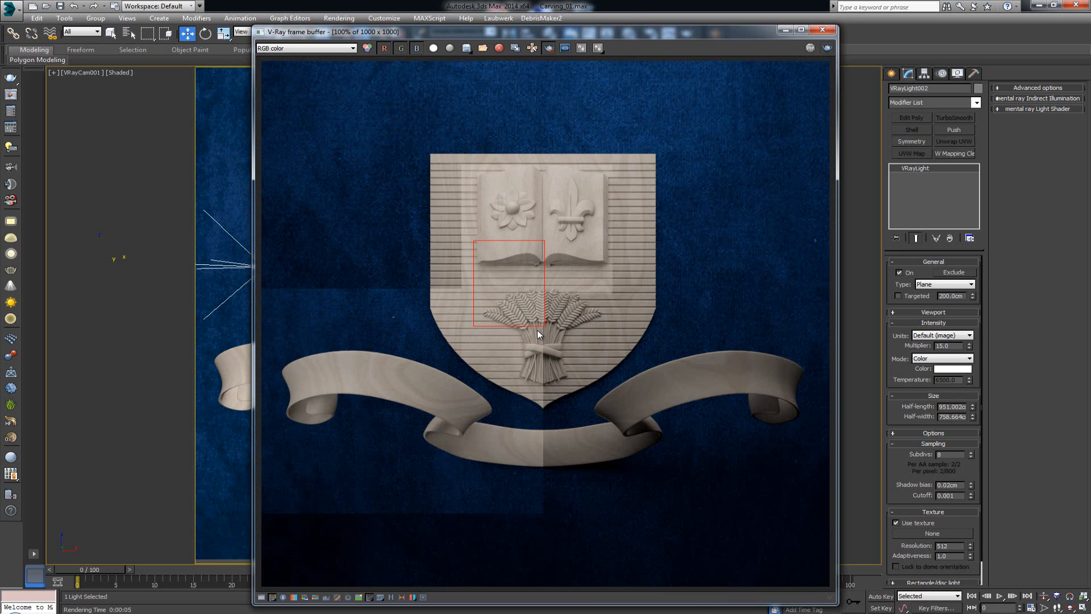
pyautogui.scroll(2, 533, 313)
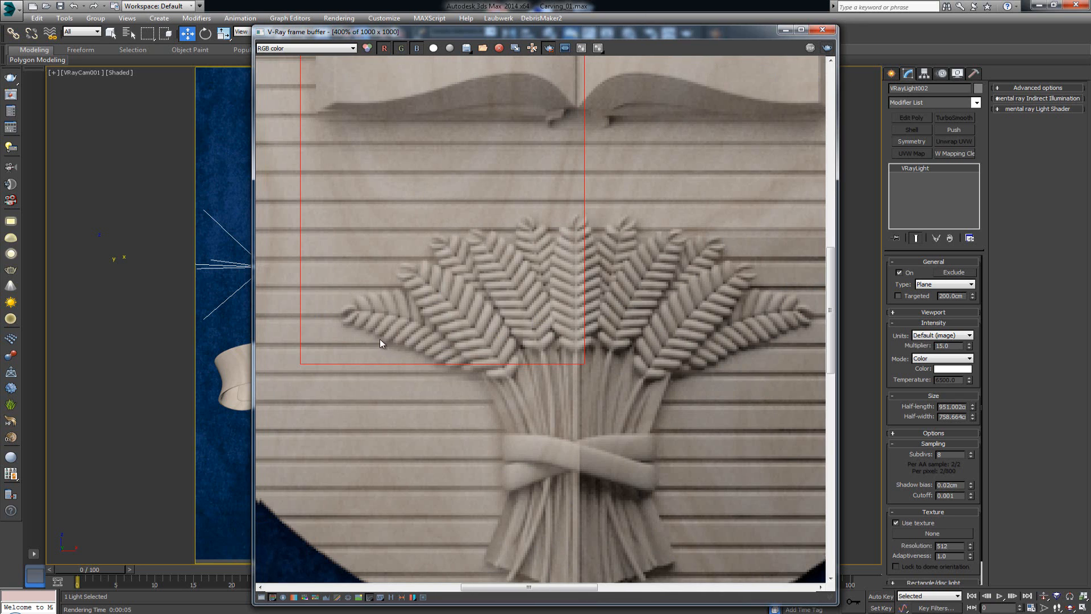
pyautogui.scroll(-1, 380, 340)
pyautogui.scroll(1, 469, 337)
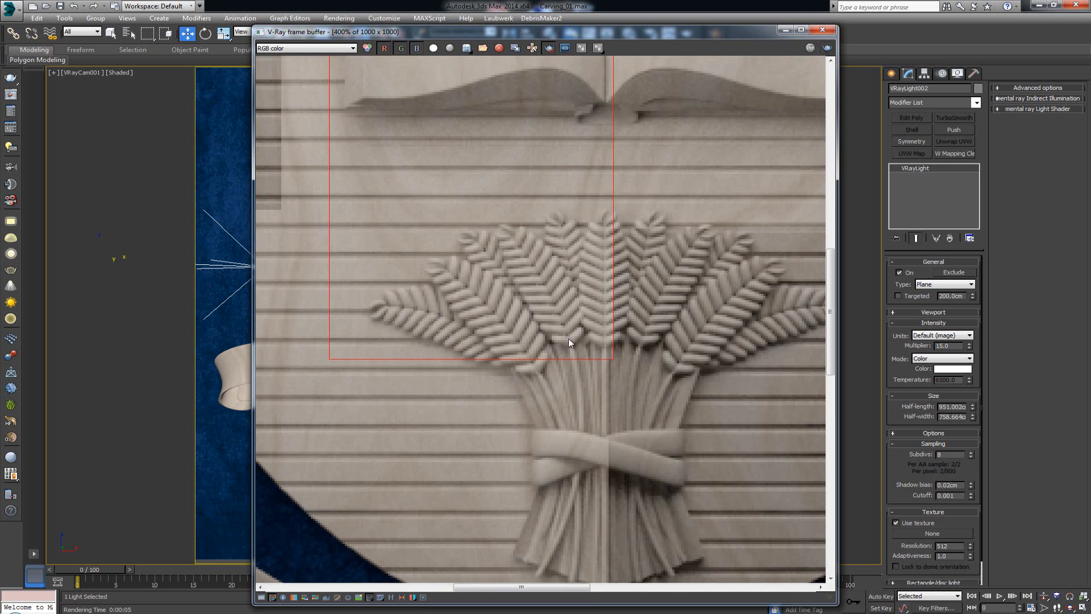
# Turn off region rendering and re-render the whole coat of arms image
pyautogui.scroll(-2, 594, 308)
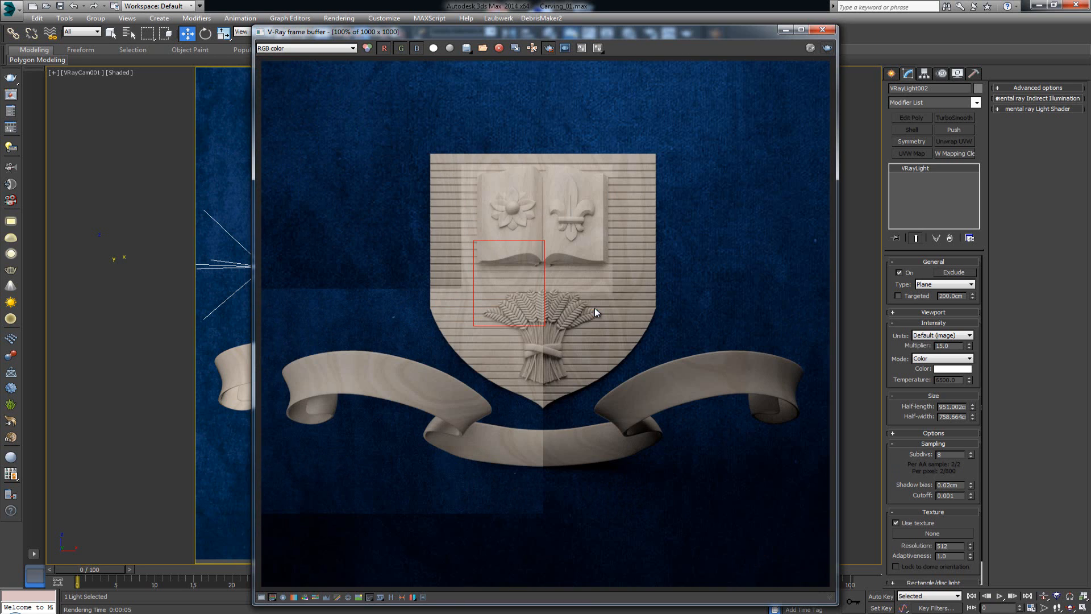
pyautogui.click(548, 51)
pyautogui.click(828, 47)
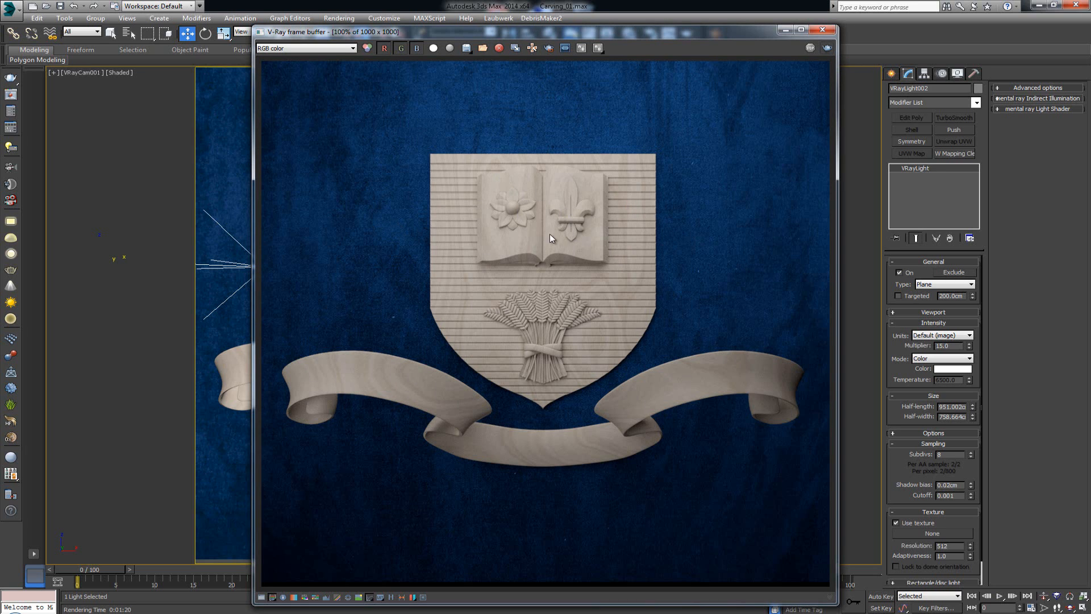
# Bring up the Carving reference photo in Windows Photo Viewer, enlarge it and place it beside the finished render for comparison
pyautogui.moveTo(529, 33); pyautogui.dragTo(353, 25)
pyautogui.moveTo(0, 84); pyautogui.dragTo(875, 55)
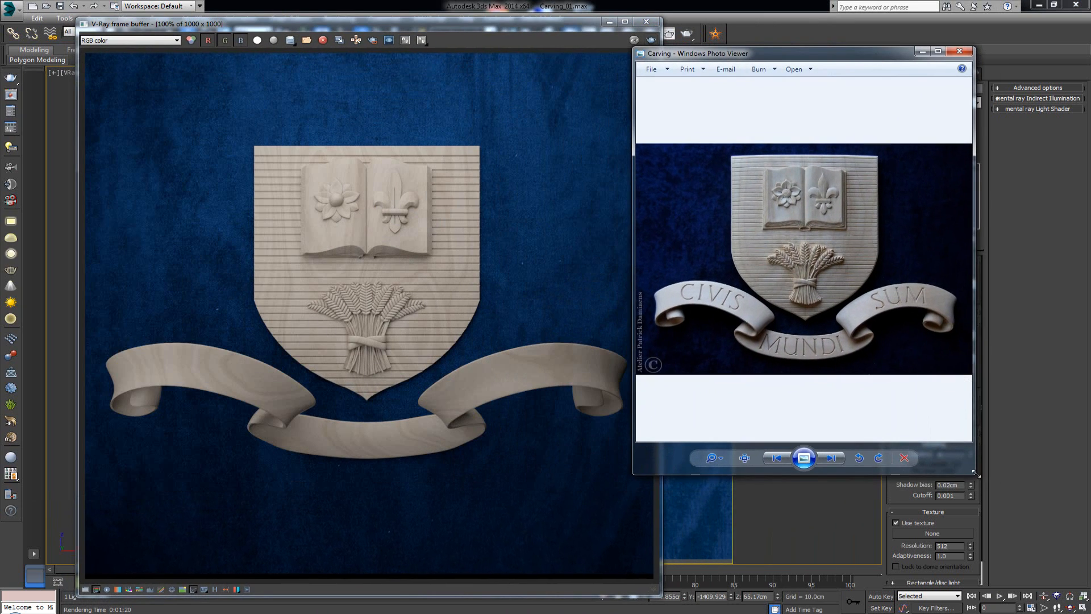
pyautogui.moveTo(976, 477); pyautogui.dragTo(1085, 581)
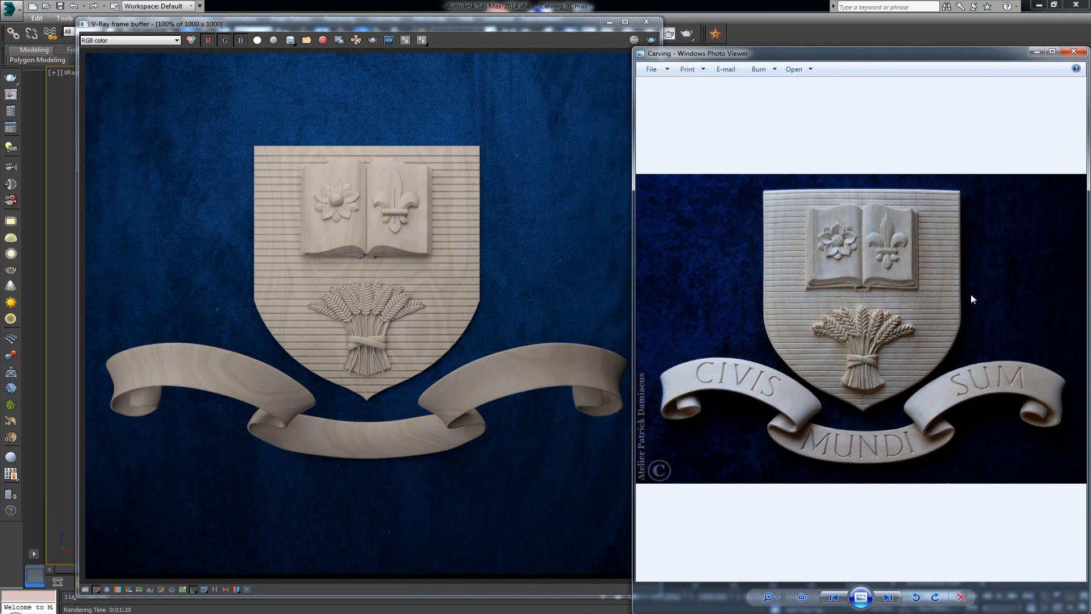
pyautogui.moveTo(838, 53); pyautogui.dragTo(839, 24)
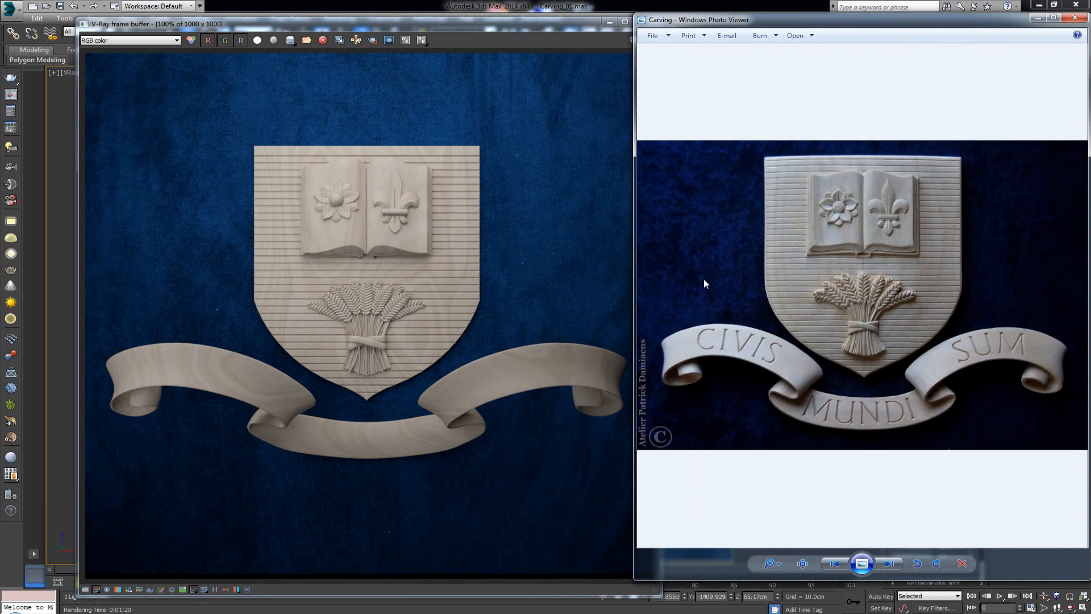
pyautogui.moveTo(376, 25); pyautogui.dragTo(318, 26)
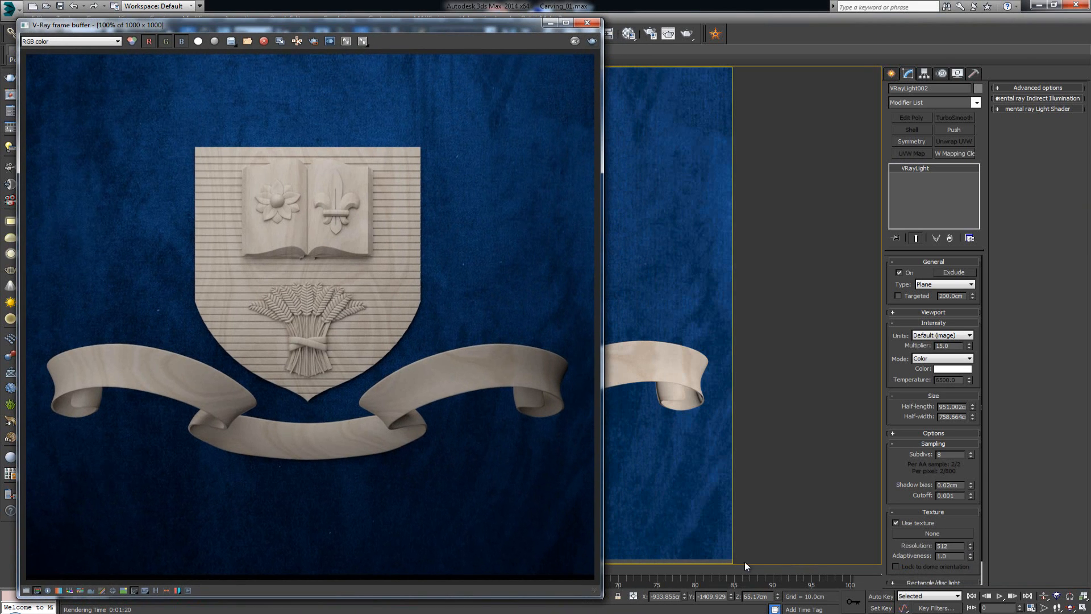
pyautogui.hotkey('alt', 'Tab')
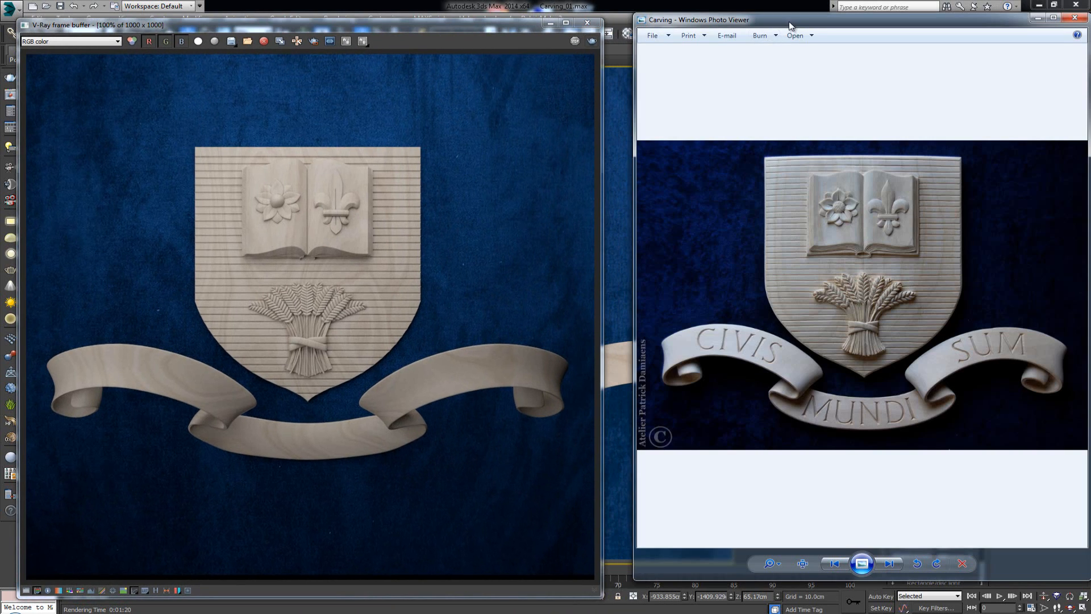
pyautogui.moveTo(791, 26); pyautogui.dragTo(761, 24)
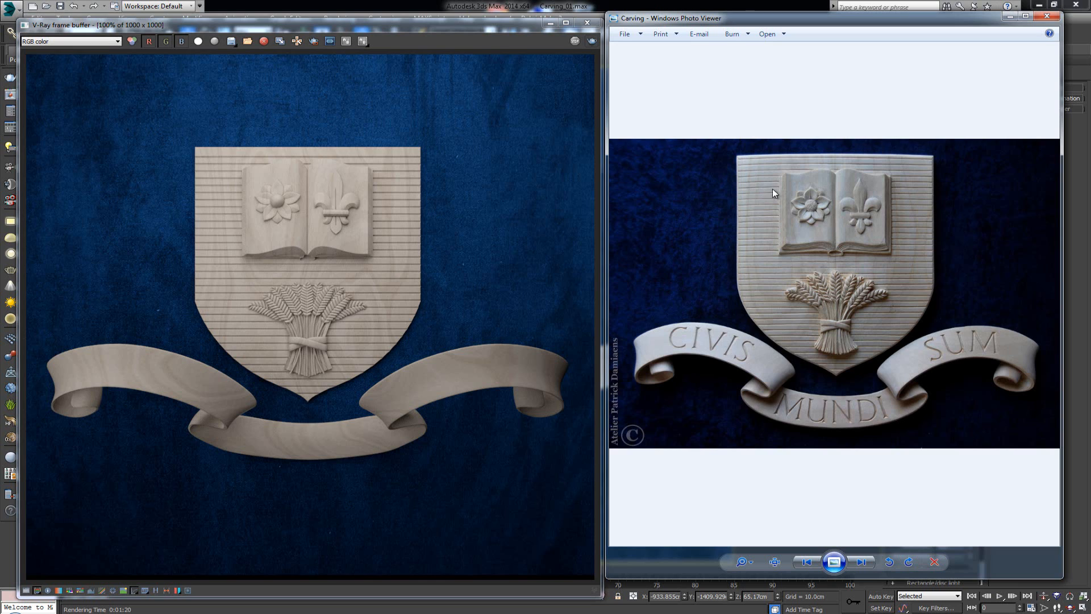